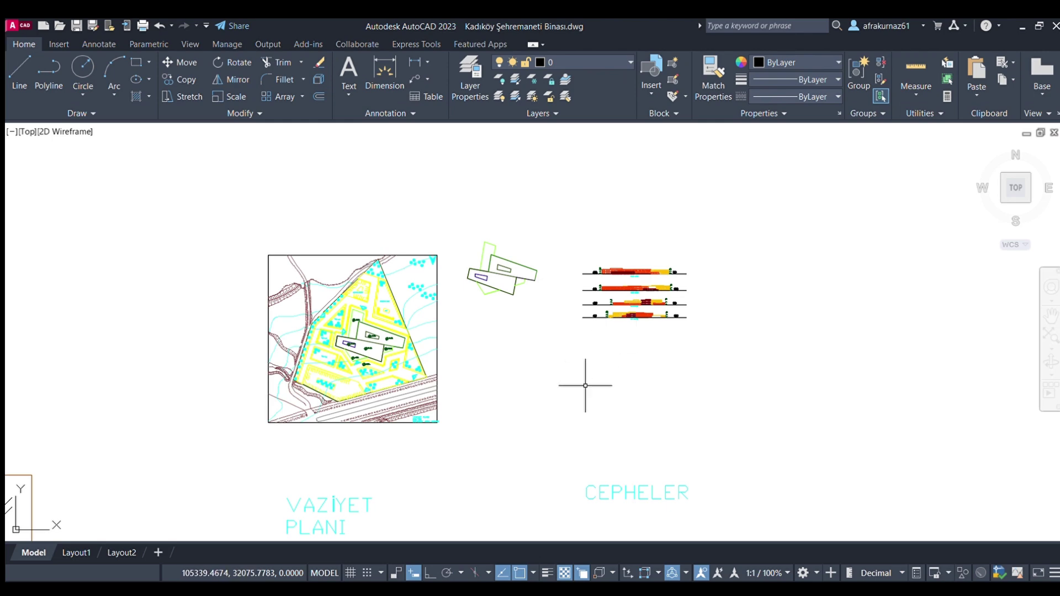
Pan and zoom around the site plan, ending close on the overlapping building-piece outlines.
{"action": "middle_click_drag", "start_coordinate": [585, 383], "coordinate": [570, 331]}
{"action": "scroll", "coordinate": [475, 296], "scroll_direction": "up", "scroll_amount": 2}
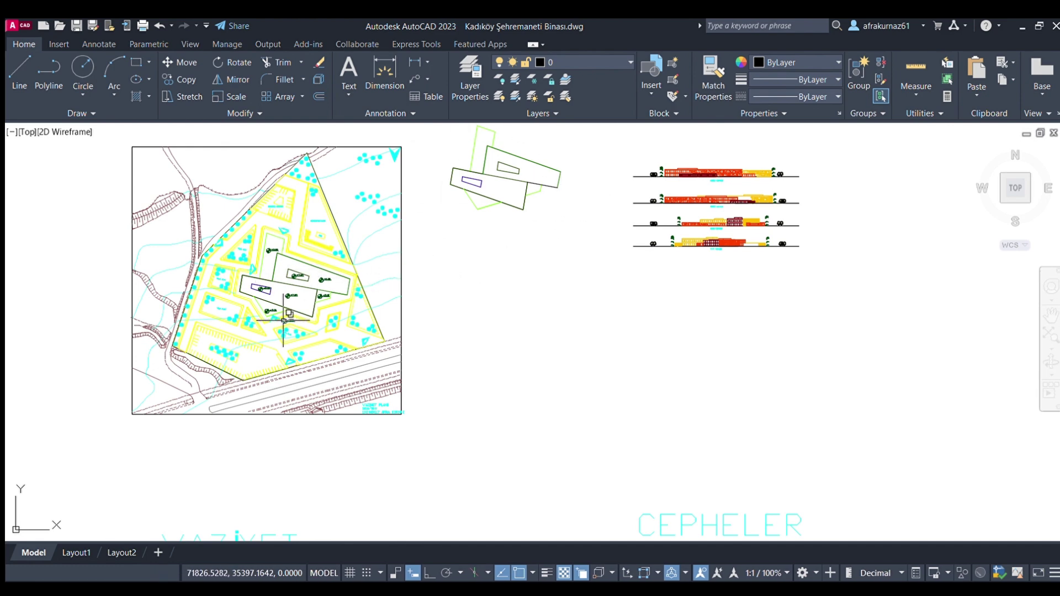
{"action": "scroll", "coordinate": [240, 285], "scroll_direction": "up", "scroll_amount": 4}
{"action": "scroll", "coordinate": [242, 280], "scroll_direction": "up", "scroll_amount": 2}
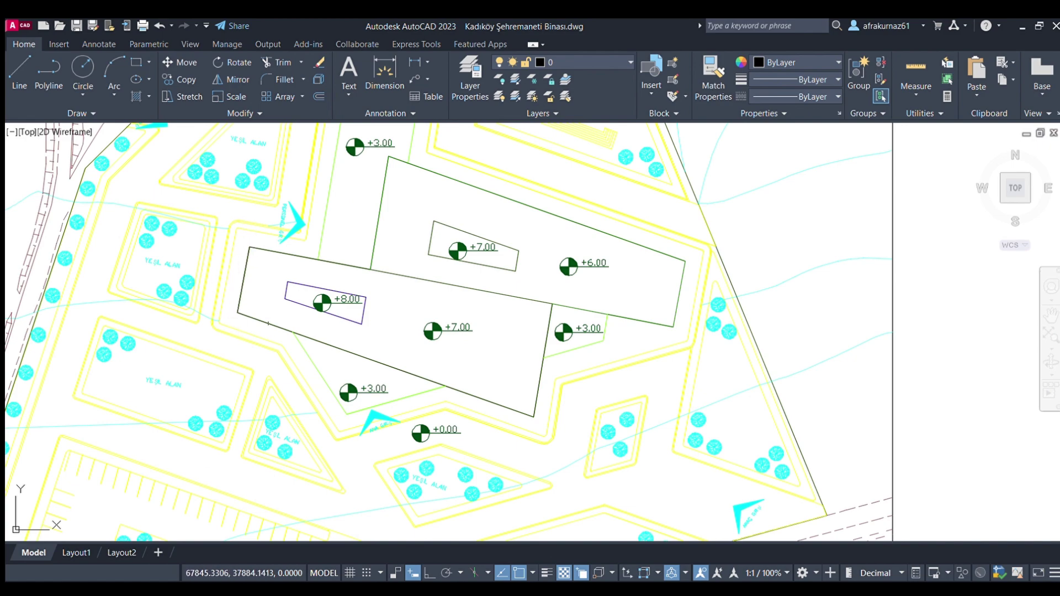
{"action": "scroll", "coordinate": [549, 275], "scroll_direction": "down", "scroll_amount": 4}
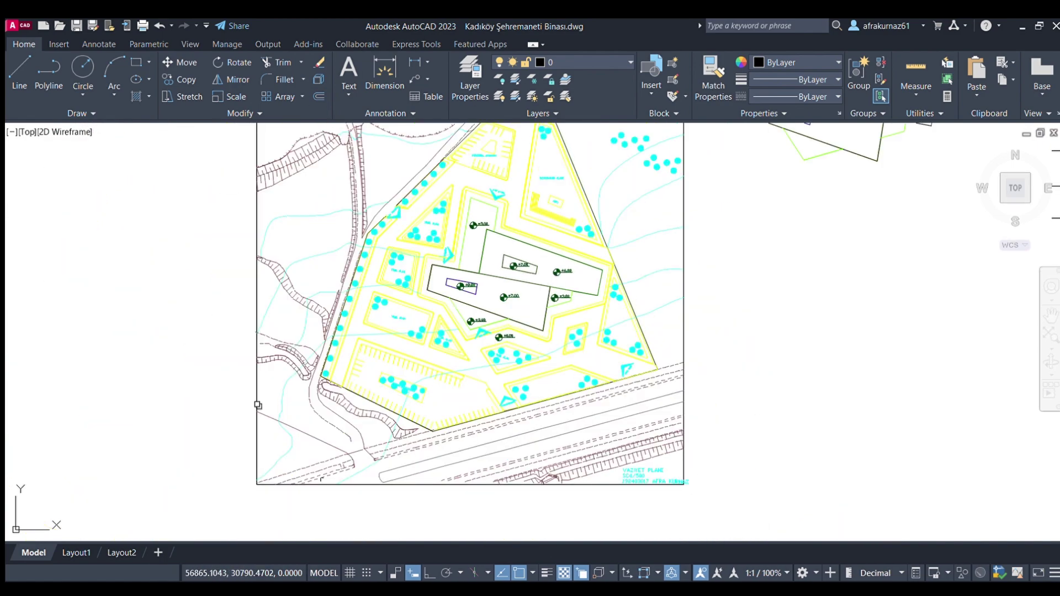
{"action": "middle_click_drag", "start_coordinate": [579, 303], "coordinate": [534, 353]}
{"action": "scroll", "coordinate": [519, 254], "scroll_direction": "up", "scroll_amount": 2}
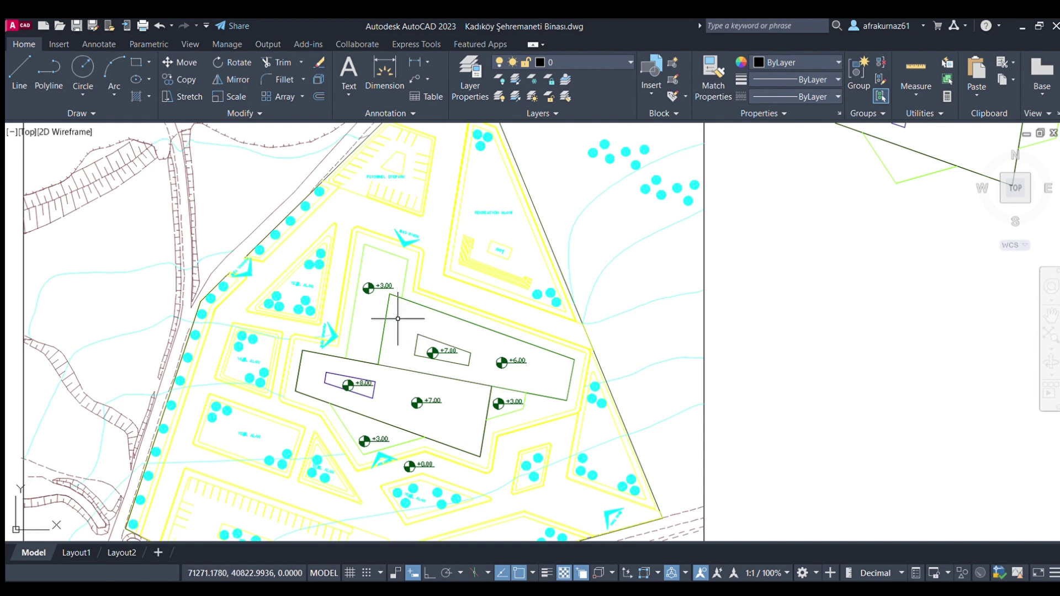
{"action": "middle_click_drag", "start_coordinate": [356, 394], "coordinate": [334, 393]}
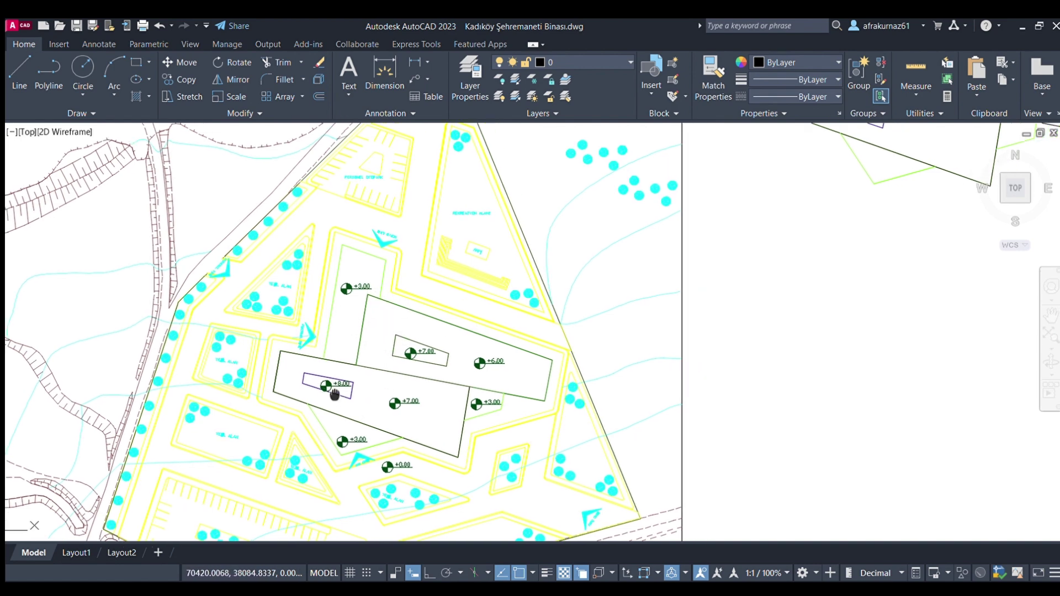
{"action": "scroll", "coordinate": [335, 394], "scroll_direction": "down", "scroll_amount": 5}
{"action": "scroll", "coordinate": [558, 325], "scroll_direction": "up", "scroll_amount": 1}
{"action": "scroll", "coordinate": [558, 325], "scroll_direction": "up", "scroll_amount": 1}
{"action": "scroll", "coordinate": [558, 325], "scroll_direction": "up", "scroll_amount": 1}
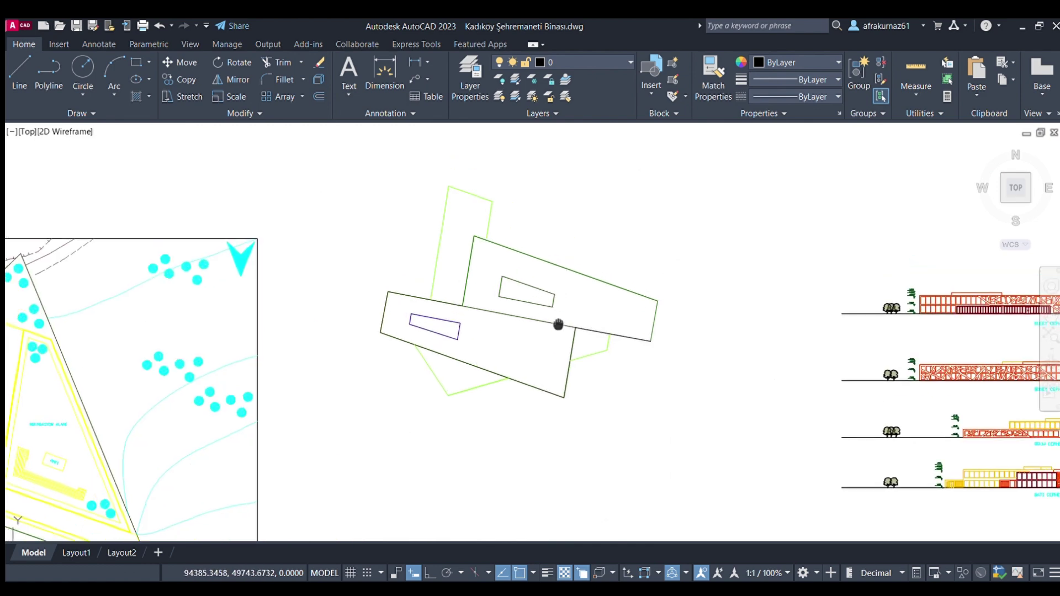
{"action": "middle_click_drag", "start_coordinate": [558, 324], "coordinate": [550, 359]}
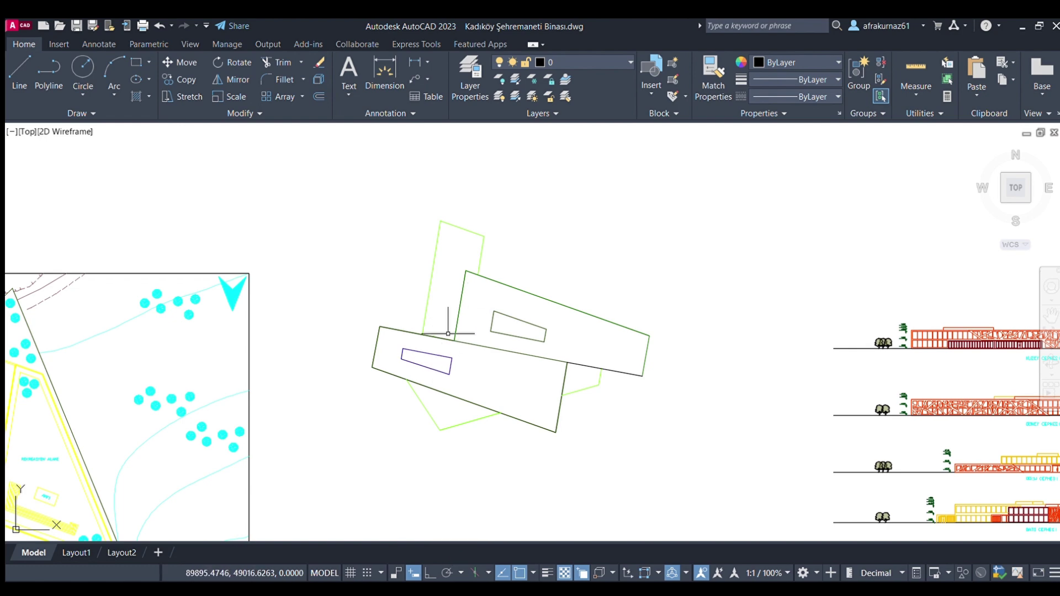
{"action": "left_click", "coordinate": [526, 290]}
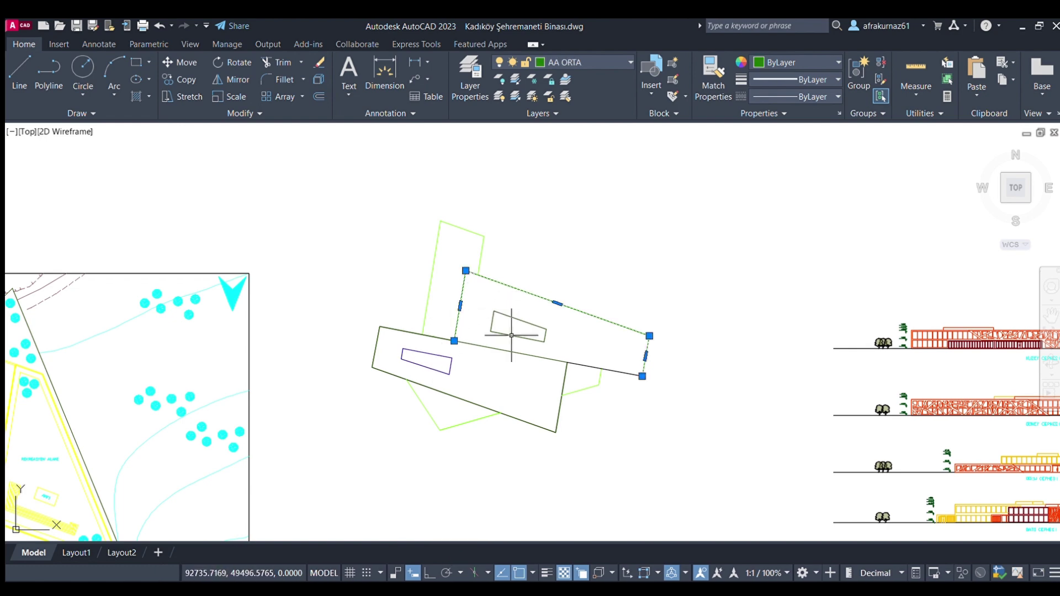
{"action": "key", "text": "Escape"}
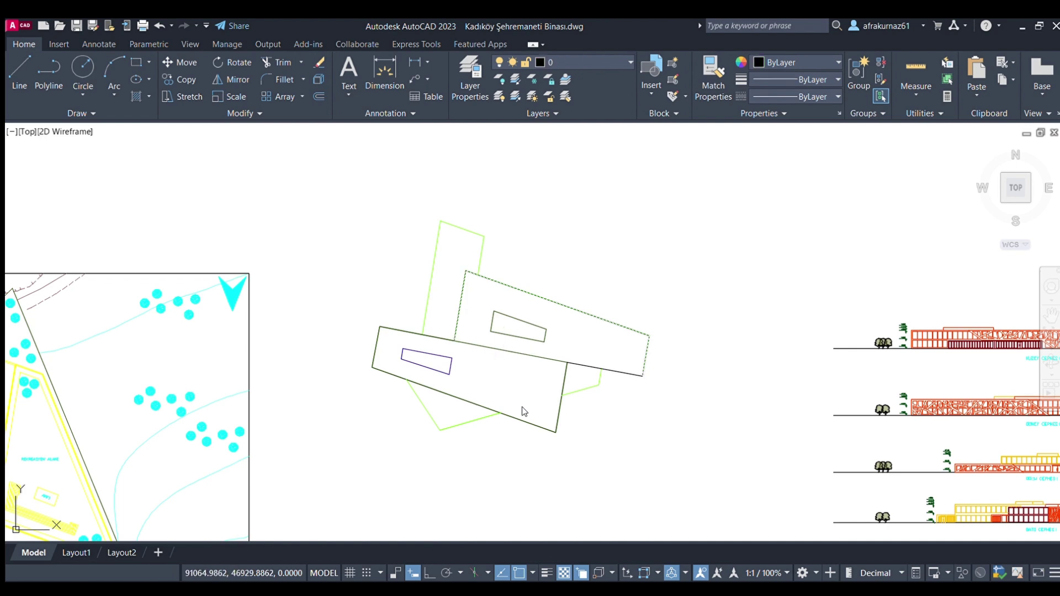
{"action": "left_click", "coordinate": [472, 419]}
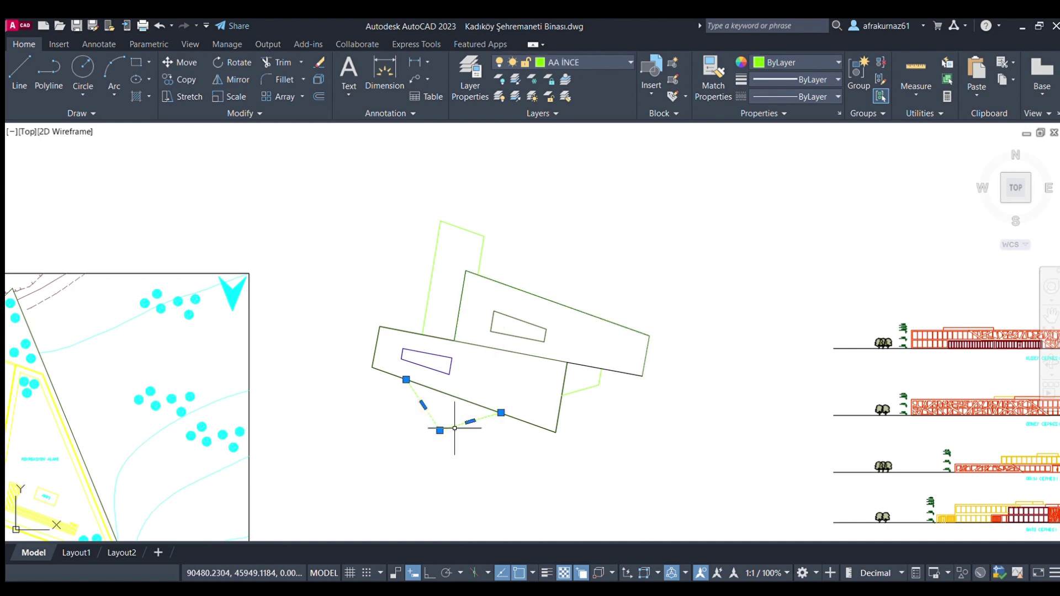
{"action": "key", "text": "Escape"}
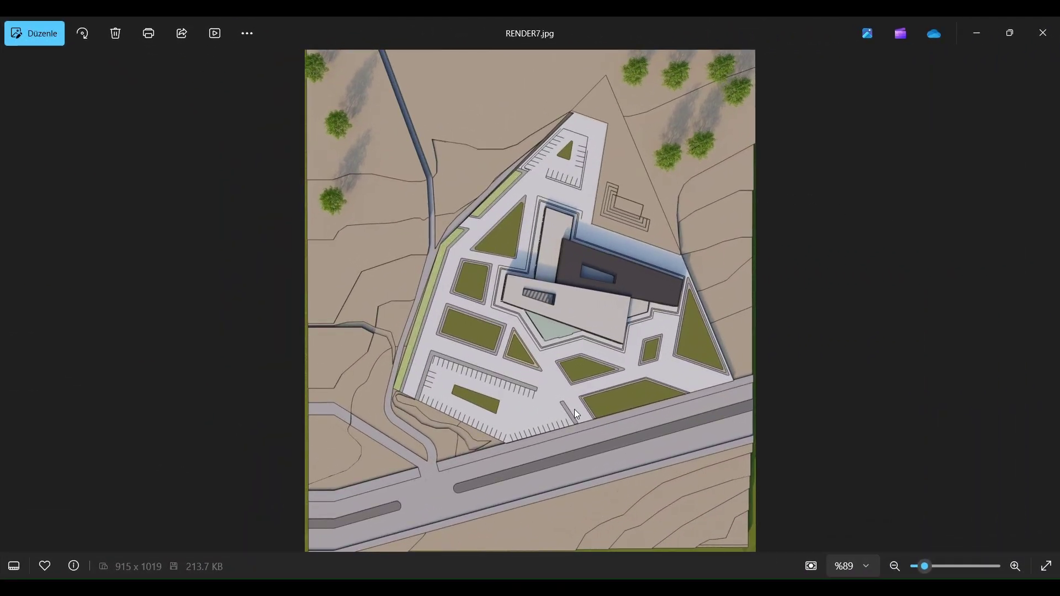
Zoom into the RENDER7.jpg site-plan render, then go back to the RENDER6.jpg building render.
{"action": "scroll", "coordinate": [635, 284], "scroll_direction": "up", "scroll_amount": 2}
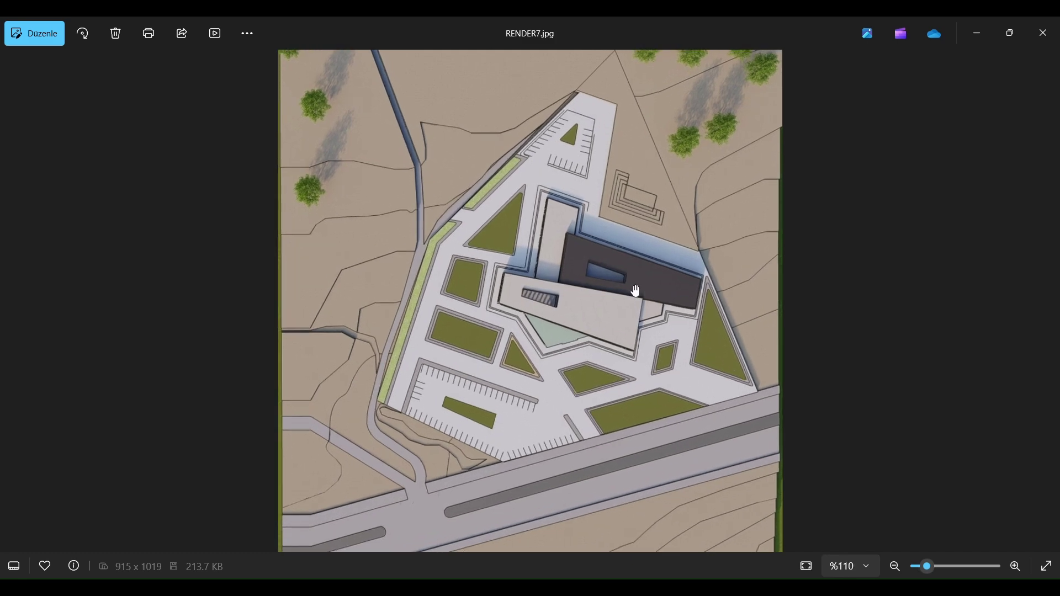
{"action": "scroll", "coordinate": [635, 276], "scroll_direction": "up", "scroll_amount": 2}
{"action": "scroll", "coordinate": [638, 267], "scroll_direction": "up", "scroll_amount": 2}
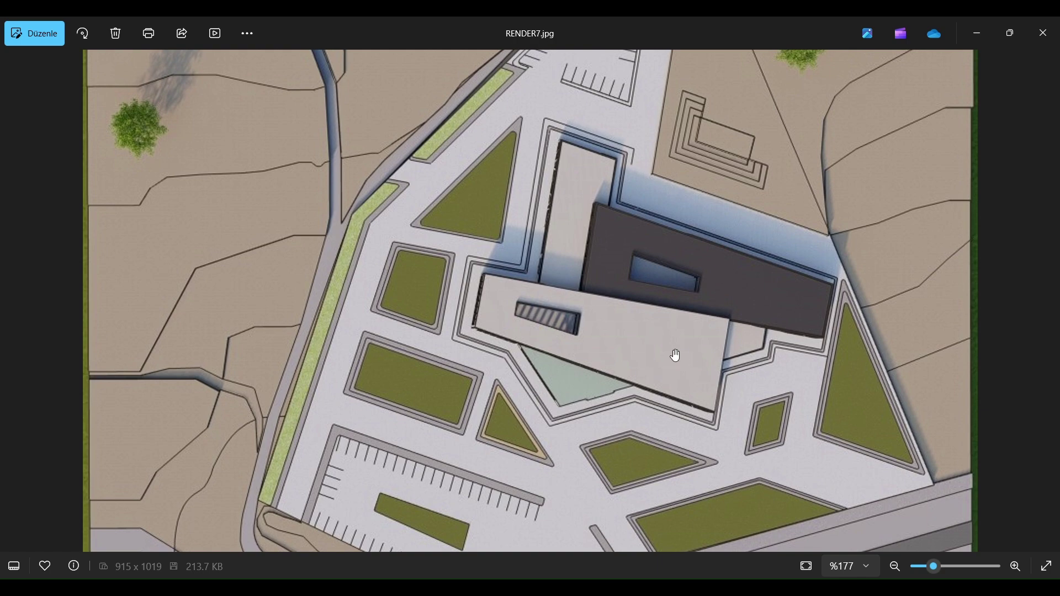
{"action": "scroll", "coordinate": [571, 453], "scroll_direction": "down", "scroll_amount": 5}
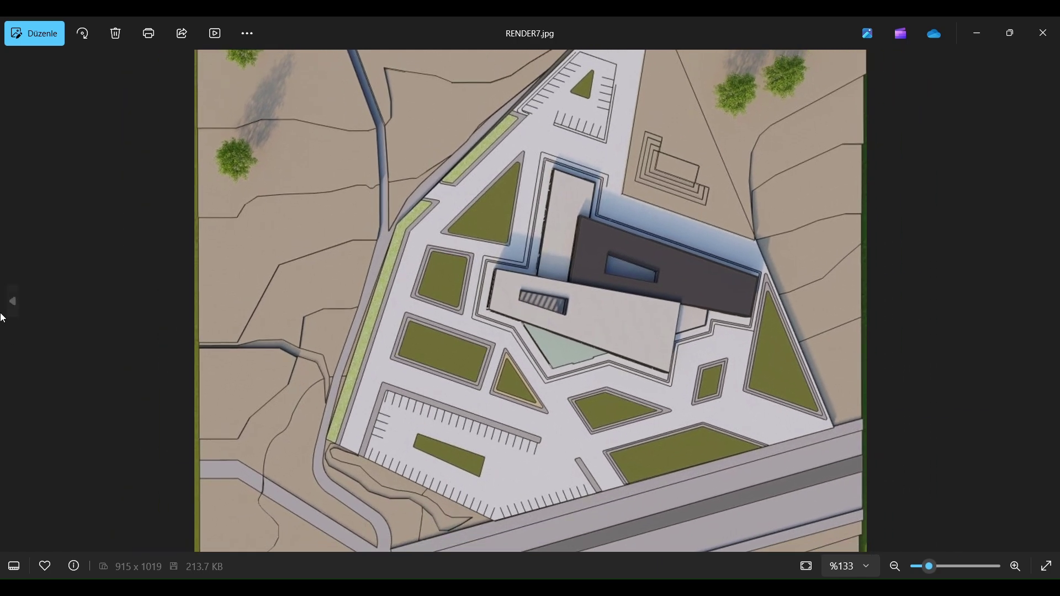
{"action": "left_click", "coordinate": [13, 301]}
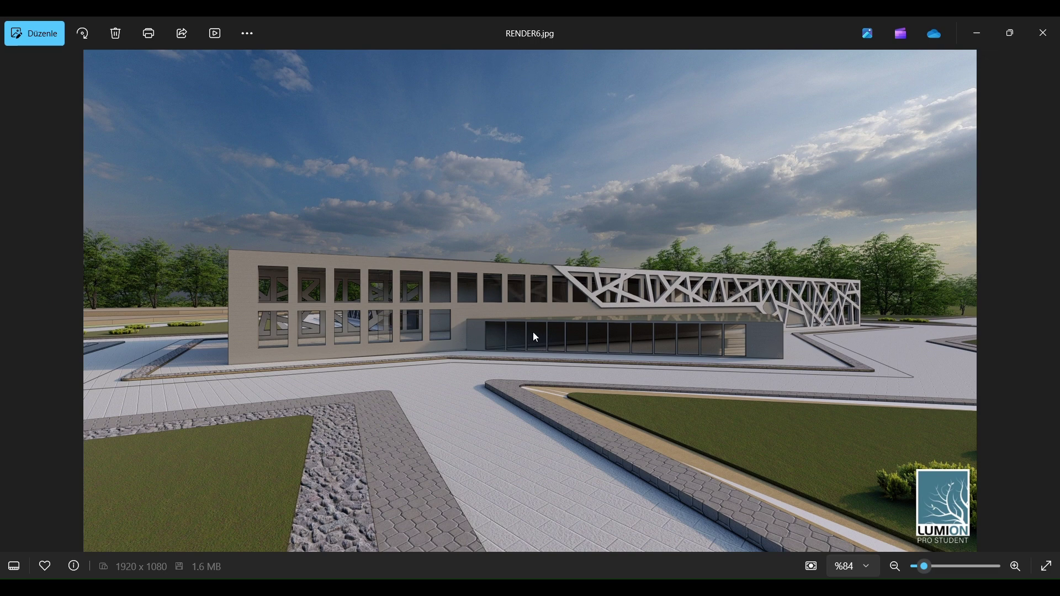
Browse from RENDER7.jpg back through RENDER6 and RENDER5 to RENDER3.jpg.
{"action": "key", "text": "Right"}
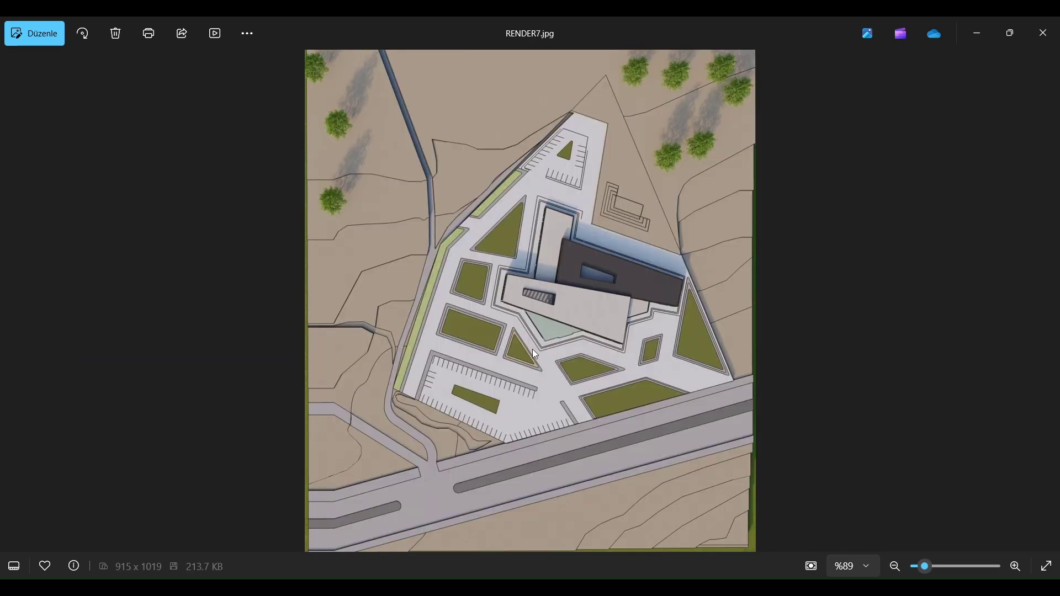
{"action": "left_click", "coordinate": [12, 301]}
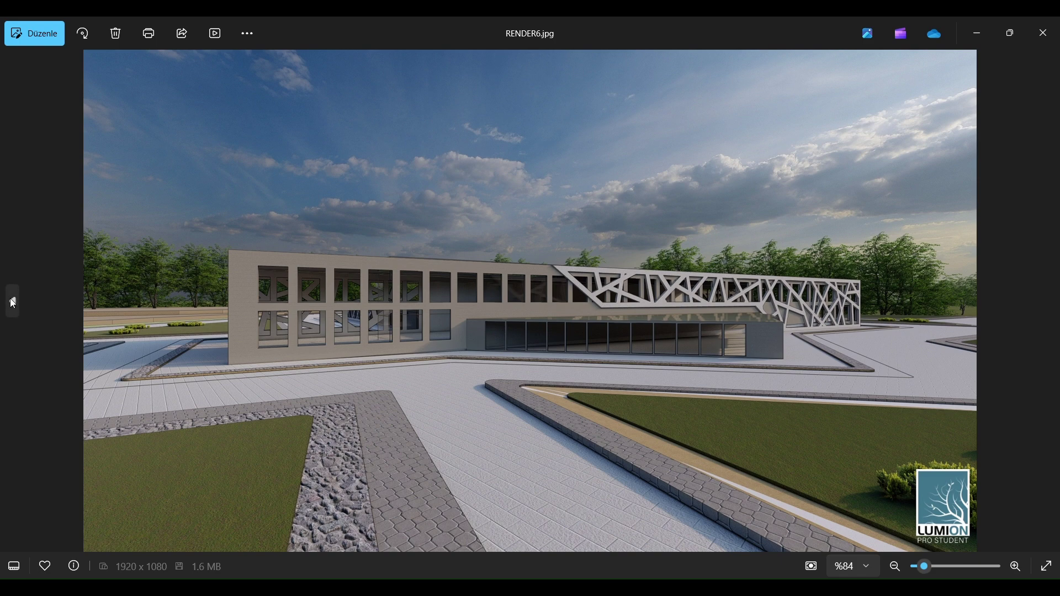
{"action": "left_click", "coordinate": [12, 302]}
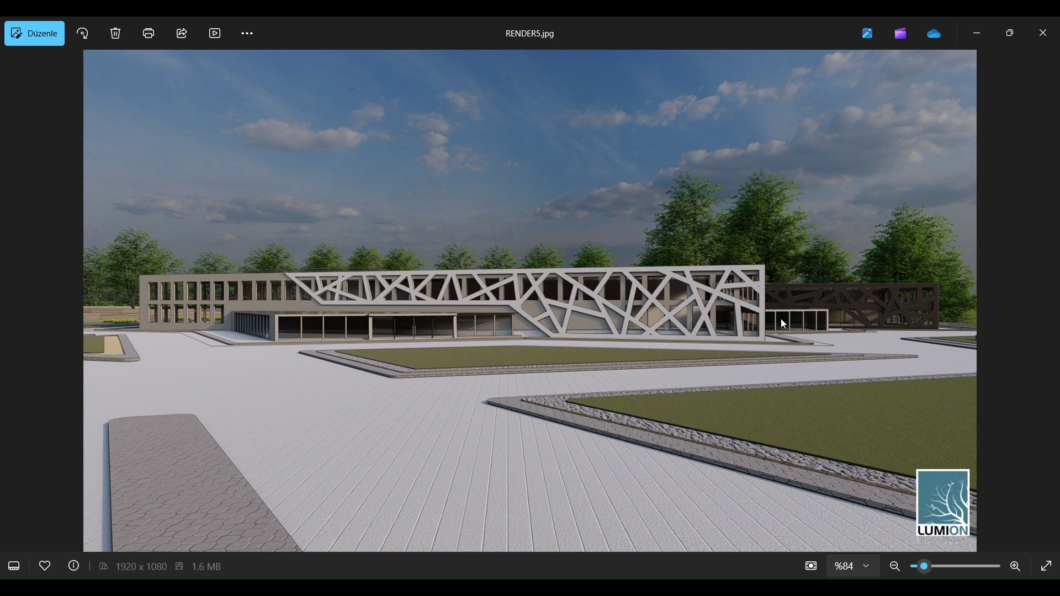
{"action": "key", "text": "Left"}
{"action": "key", "text": "Left"}
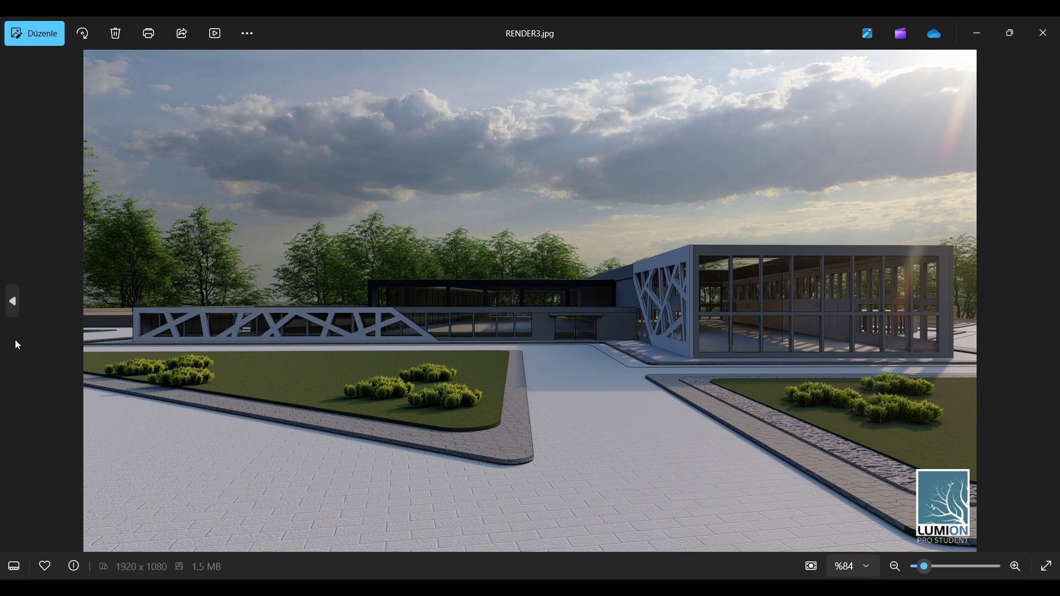
{"action": "key", "text": "Left"}
{"action": "key", "text": "Left"}
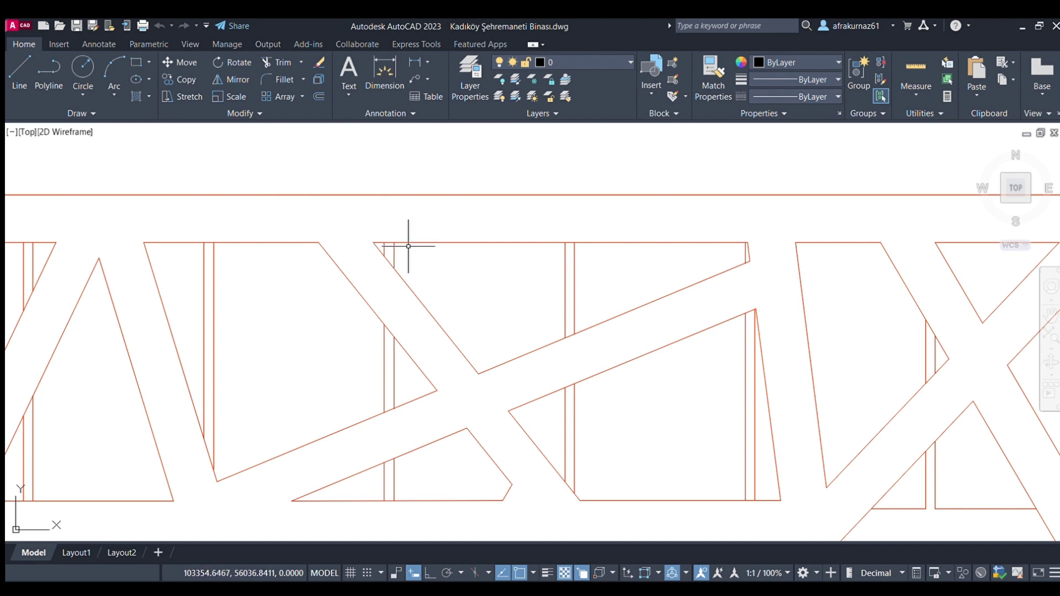
Zoom into the upper facade pattern and trim the bottom line piece between two verticals.
{"action": "scroll", "coordinate": [409, 246], "scroll_direction": "down", "scroll_amount": 5}
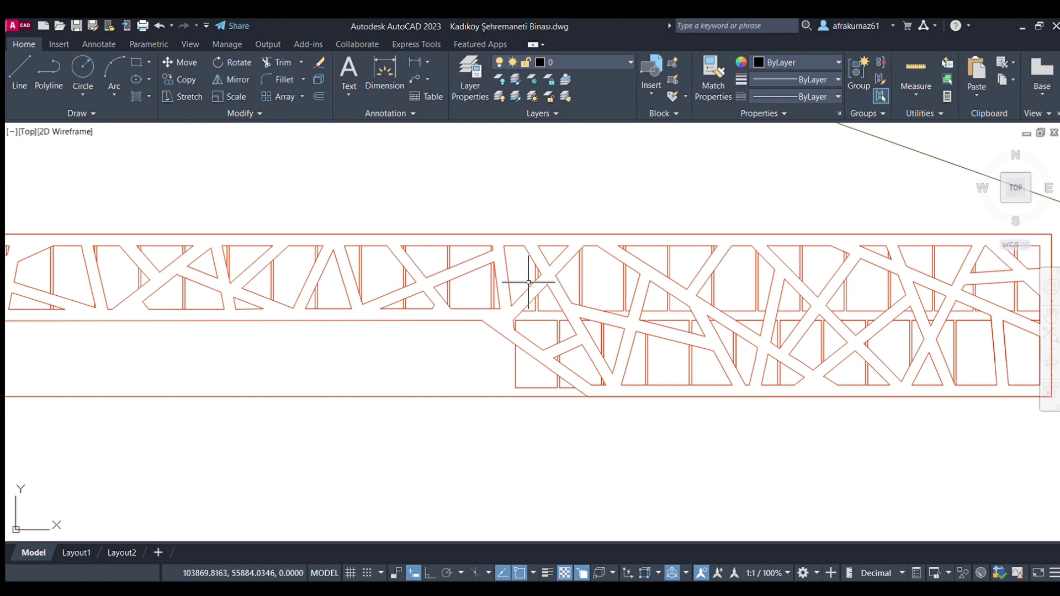
{"action": "scroll", "coordinate": [483, 290], "scroll_direction": "up", "scroll_amount": 4}
{"action": "scroll", "coordinate": [490, 300], "scroll_direction": "up", "scroll_amount": 4}
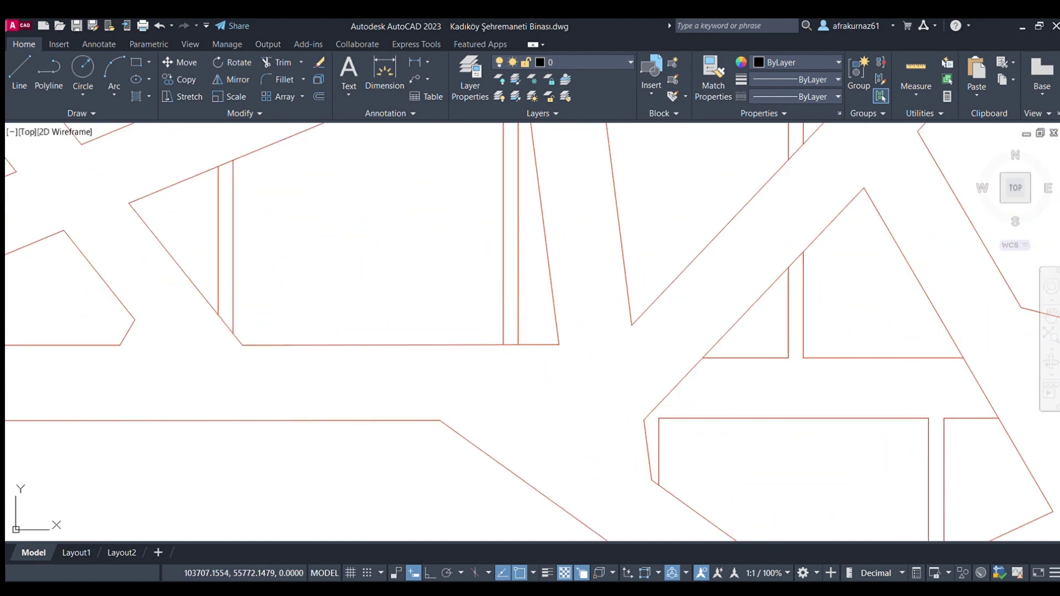
{"action": "scroll", "coordinate": [501, 340], "scroll_direction": "down", "scroll_amount": 3}
{"action": "middle_click_drag", "start_coordinate": [501, 340], "coordinate": [596, 348]}
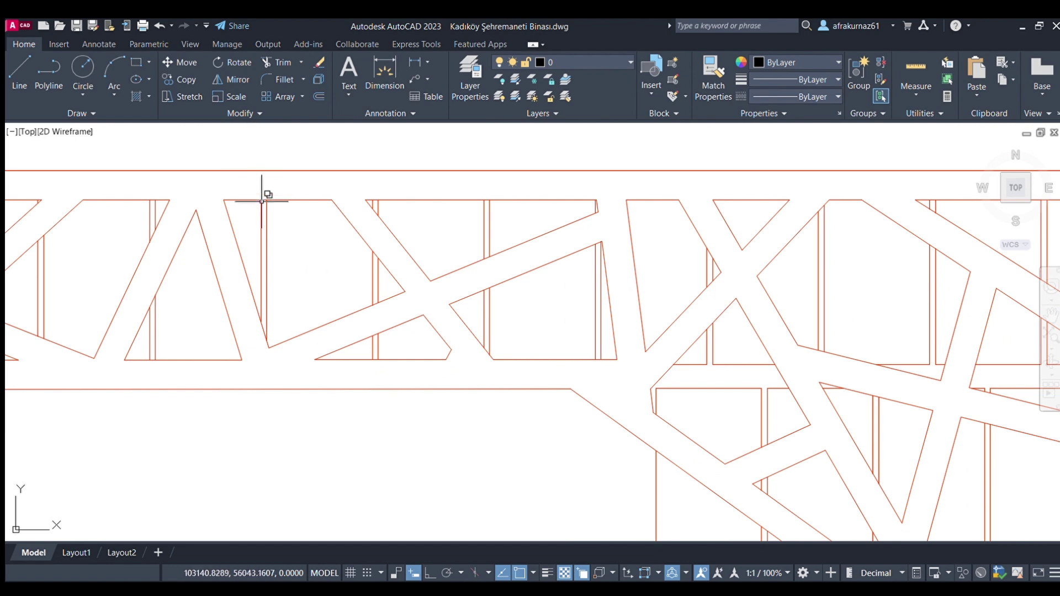
{"action": "scroll", "coordinate": [362, 355], "scroll_direction": "up", "scroll_amount": 5}
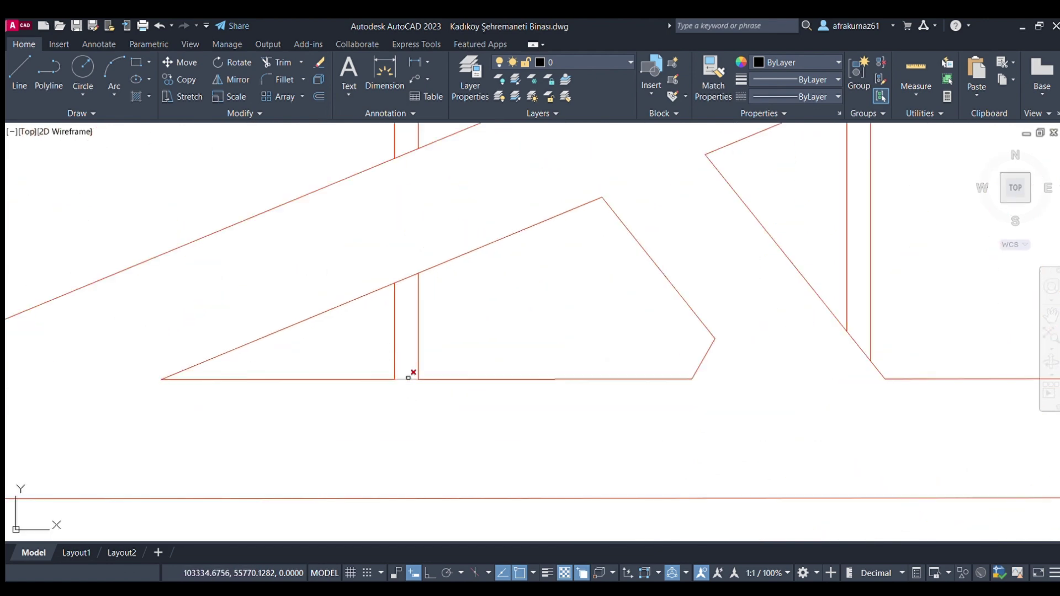
{"action": "left_click", "coordinate": [410, 379]}
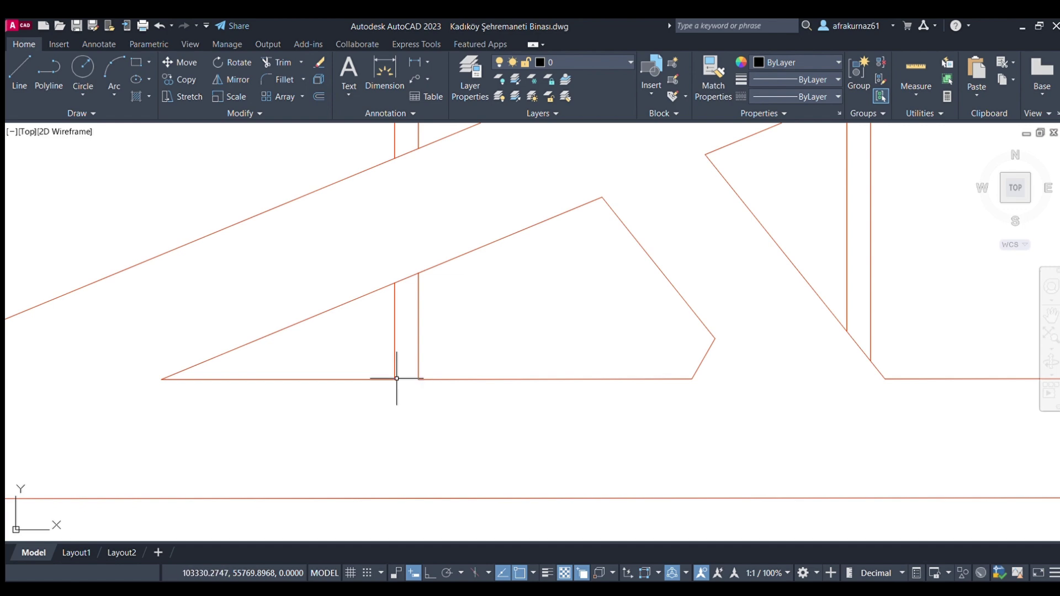
Crossing-select the short vertical line pair, then zoom back out over the drawing.
{"action": "left_click", "coordinate": [447, 341]}
{"action": "left_click", "coordinate": [372, 331]}
{"action": "scroll", "coordinate": [473, 314], "scroll_direction": "down", "scroll_amount": 3}
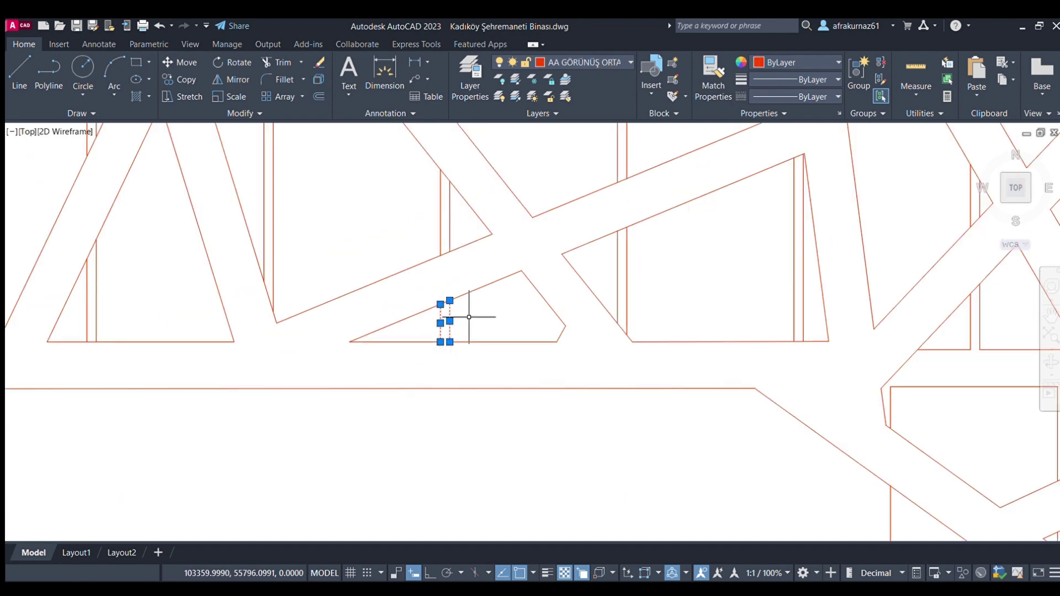
{"action": "scroll", "coordinate": [467, 315], "scroll_direction": "down", "scroll_amount": 2}
{"action": "scroll", "coordinate": [448, 224], "scroll_direction": "up", "scroll_amount": 3}
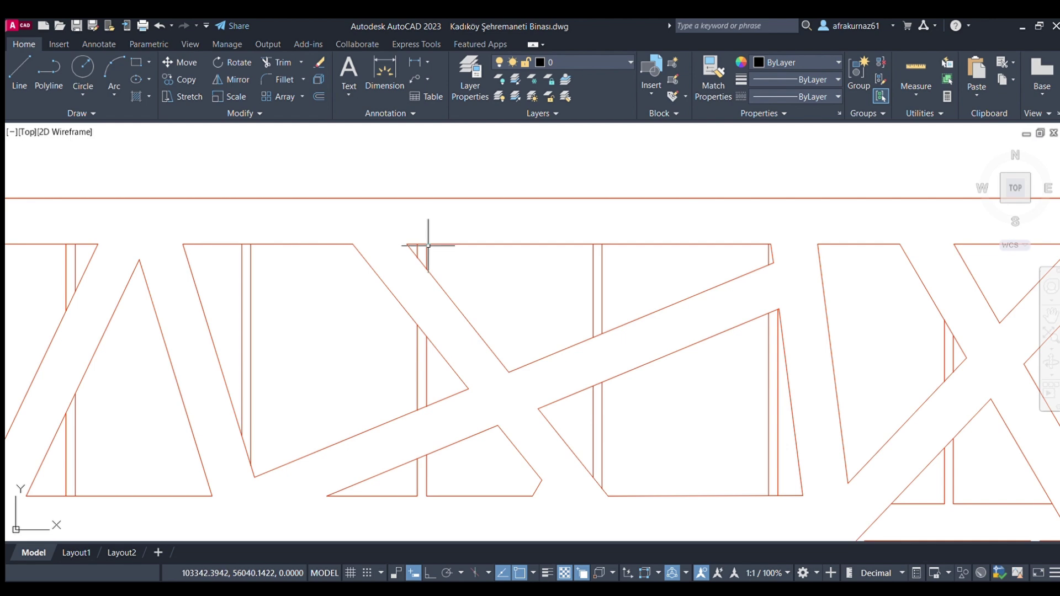
{"action": "scroll", "coordinate": [367, 244], "scroll_direction": "down", "scroll_amount": 2}
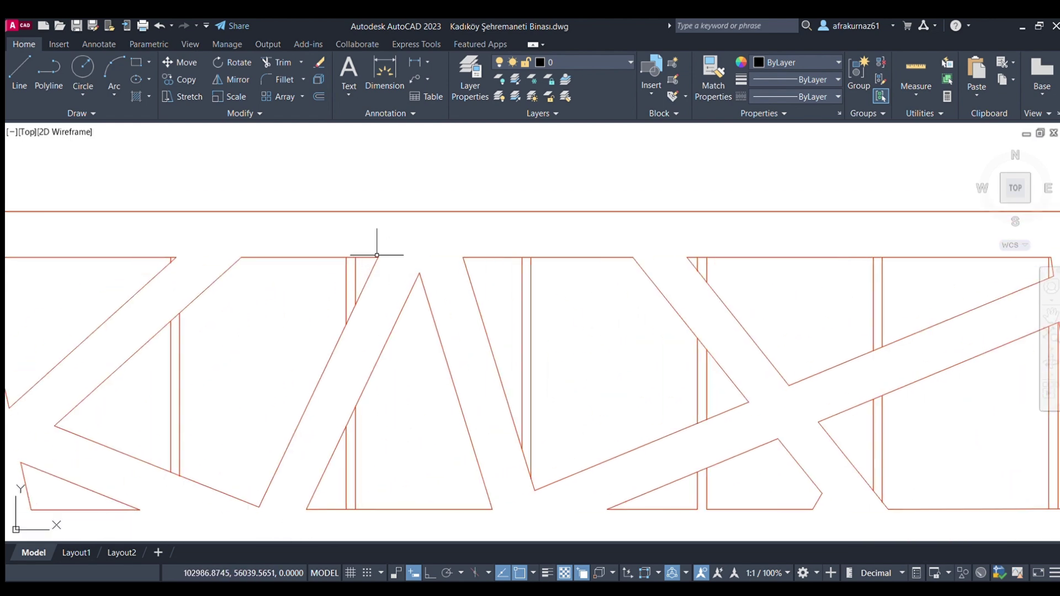
{"action": "scroll", "coordinate": [366, 248], "scroll_direction": "down", "scroll_amount": 2}
{"action": "scroll", "coordinate": [615, 319], "scroll_direction": "down", "scroll_amount": 1}
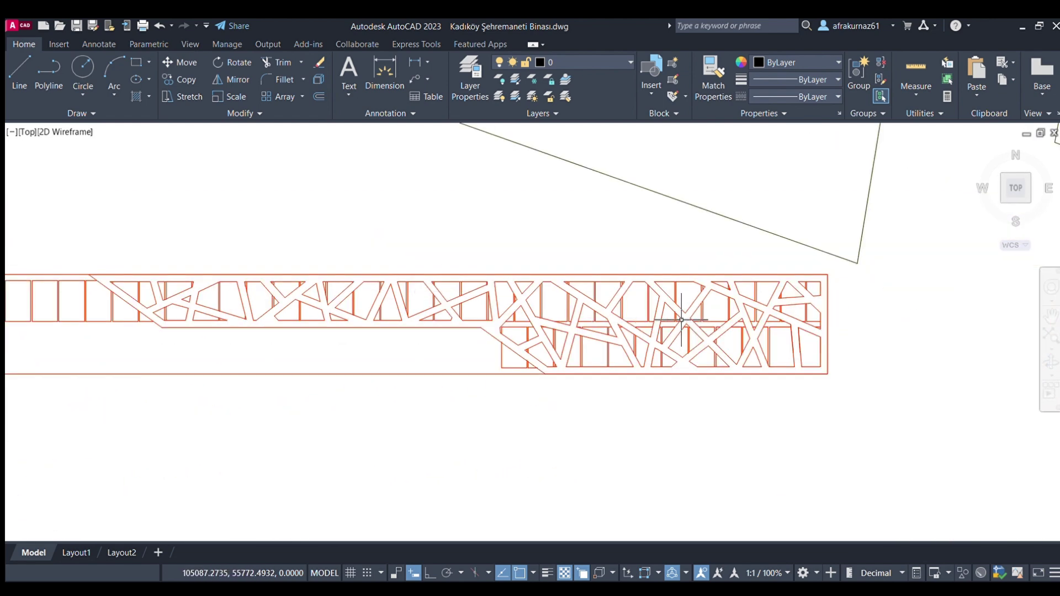
{"action": "scroll", "coordinate": [679, 314], "scroll_direction": "down", "scroll_amount": 2}
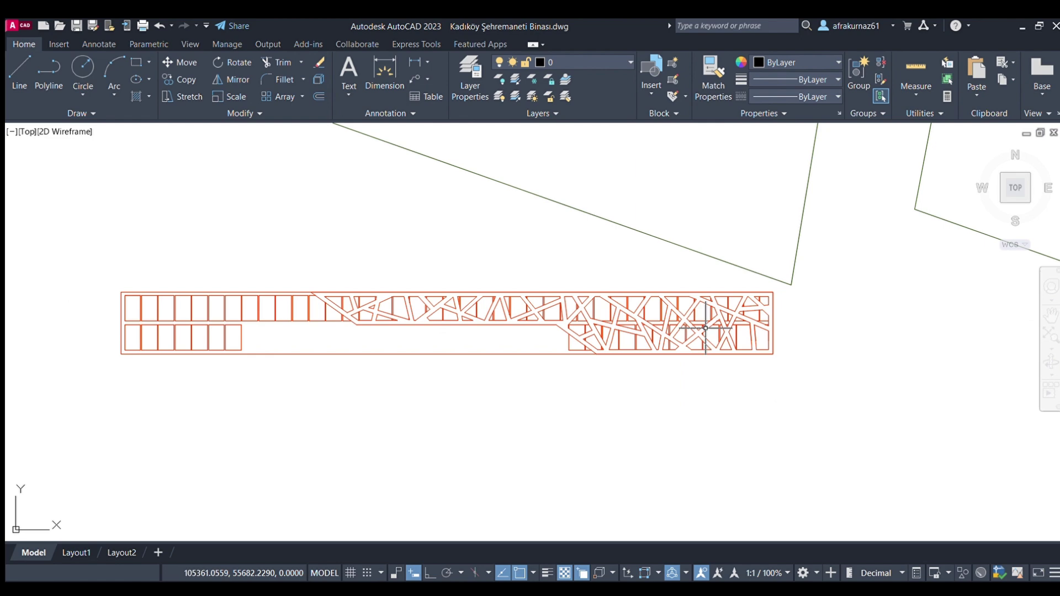
{"action": "scroll", "coordinate": [705, 328], "scroll_direction": "down", "scroll_amount": 4}
{"action": "scroll", "coordinate": [702, 293], "scroll_direction": "down", "scroll_amount": 2}
{"action": "middle_click_drag", "start_coordinate": [699, 287], "coordinate": [468, 321]}
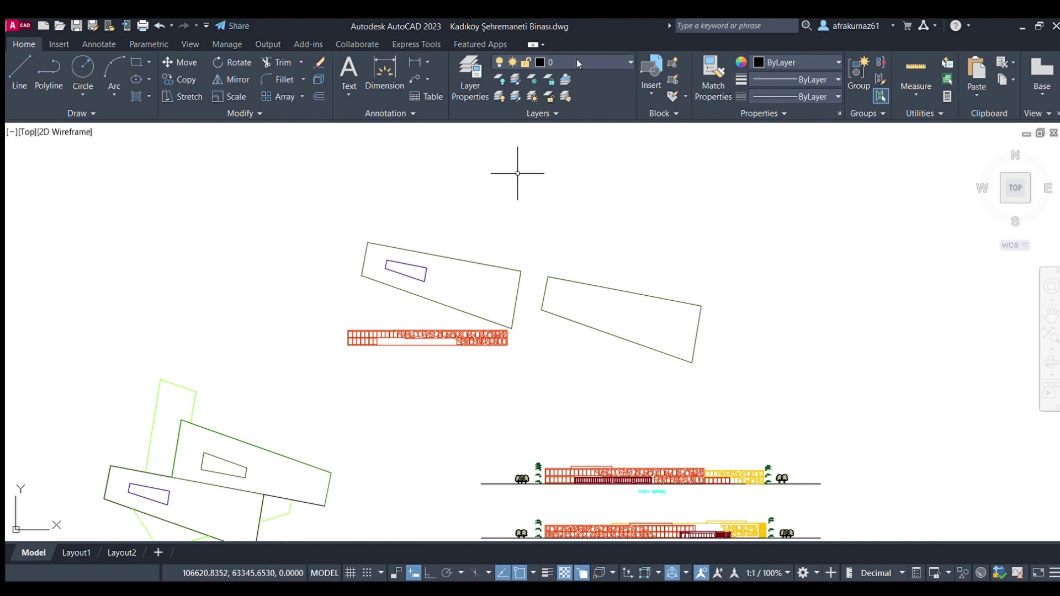
{"action": "scroll", "coordinate": [421, 318], "scroll_direction": "up", "scroll_amount": 4}
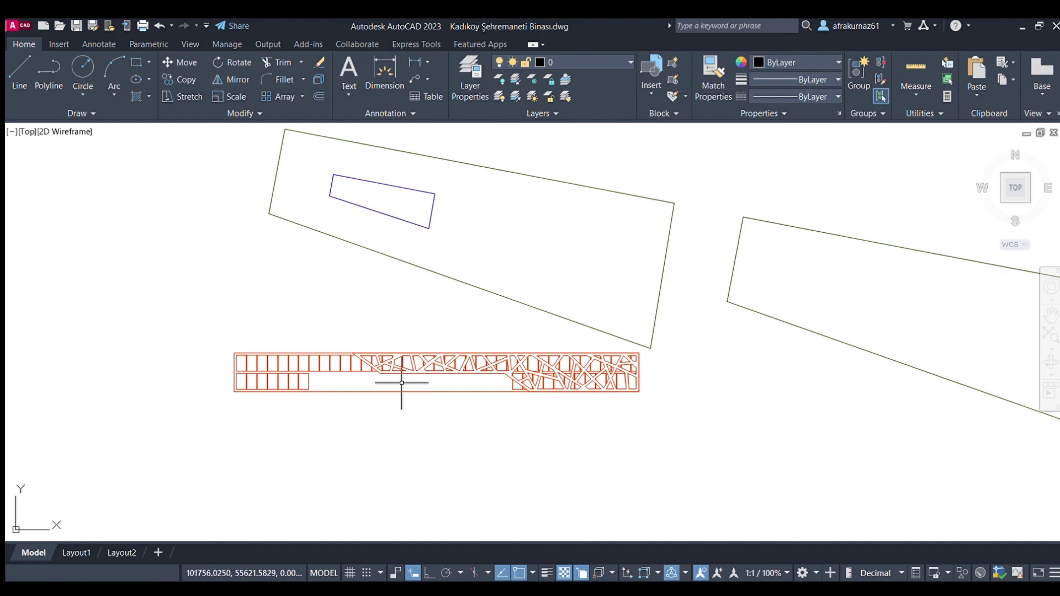
{"action": "scroll", "coordinate": [402, 381], "scroll_direction": "up", "scroll_amount": 1}
{"action": "scroll", "coordinate": [379, 415], "scroll_direction": "up", "scroll_amount": 2}
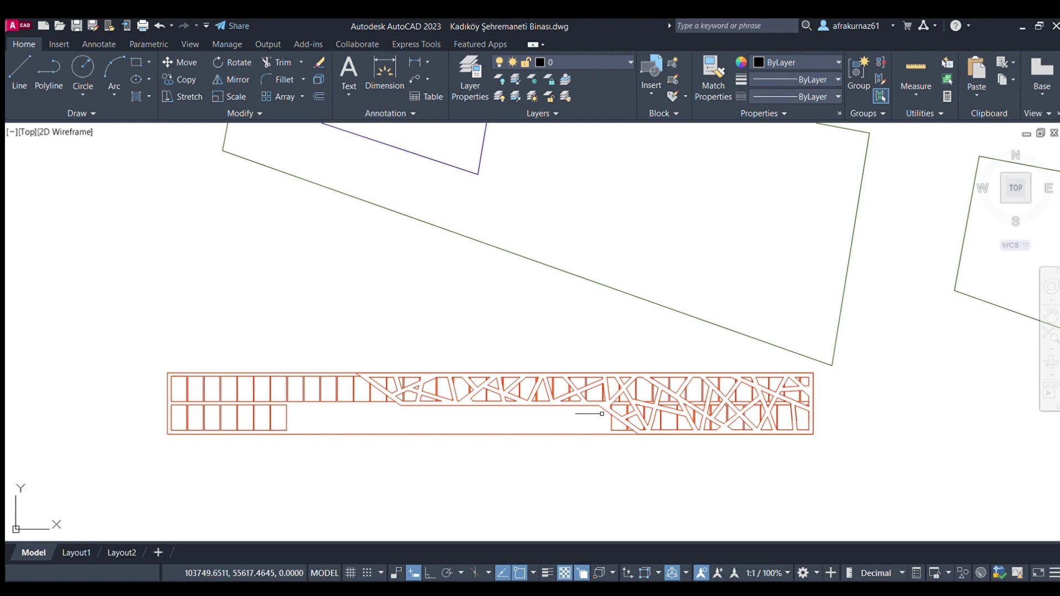
{"action": "scroll", "coordinate": [397, 389], "scroll_direction": "down", "scroll_amount": 5}
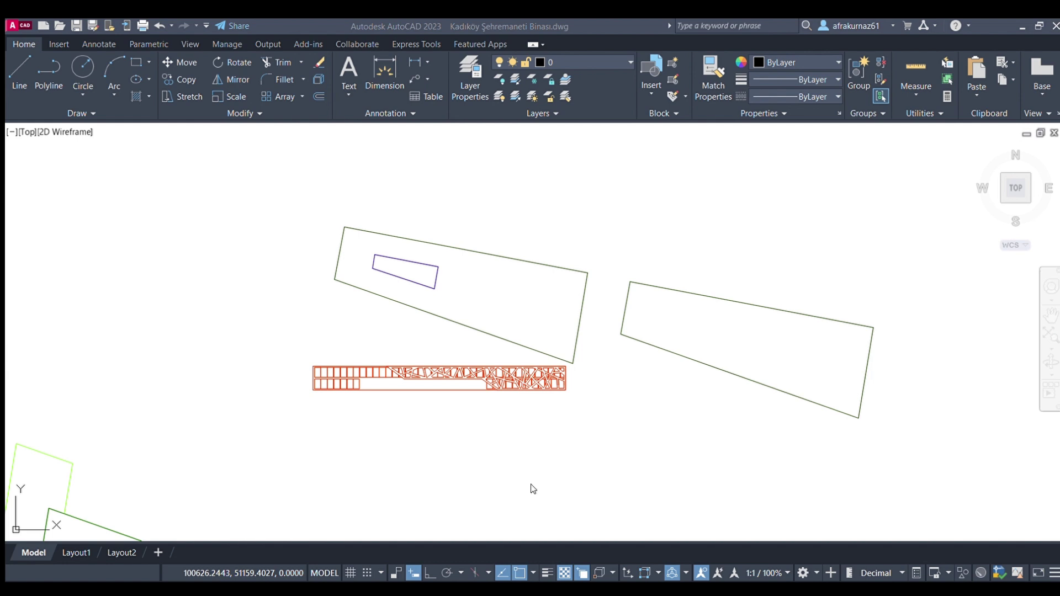
{"action": "scroll", "coordinate": [411, 378], "scroll_direction": "up", "scroll_amount": 1}
{"action": "scroll", "coordinate": [411, 378], "scroll_direction": "up", "scroll_amount": 2}
{"action": "scroll", "coordinate": [411, 379], "scroll_direction": "up", "scroll_amount": 2}
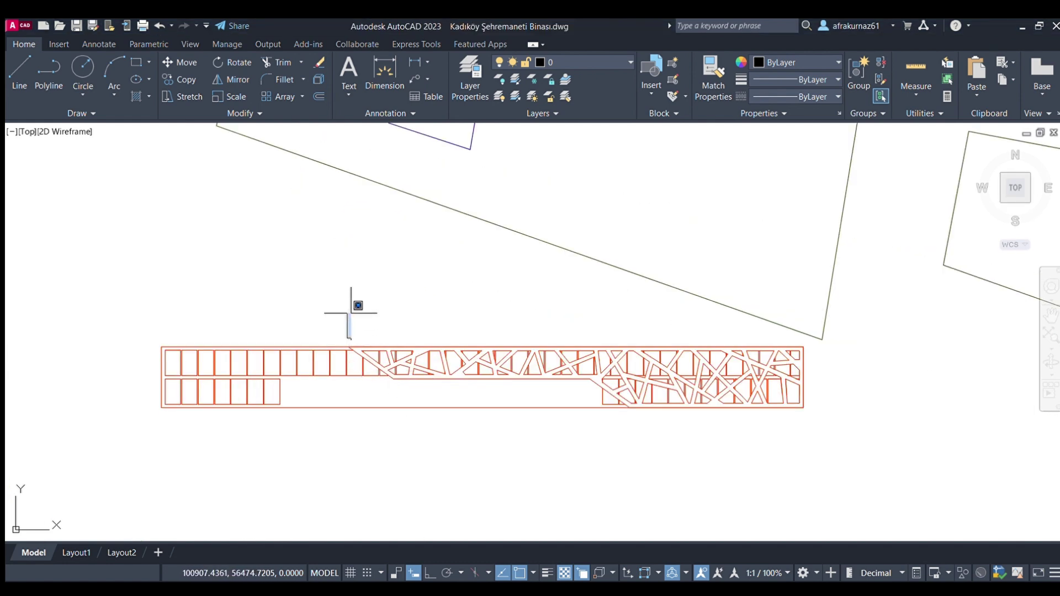
Select the whole facade lattice pattern and place a copy below the strip.
{"action": "left_click", "coordinate": [347, 339]}
{"action": "left_click", "coordinate": [417, 383]}
{"action": "left_click", "coordinate": [329, 309]}
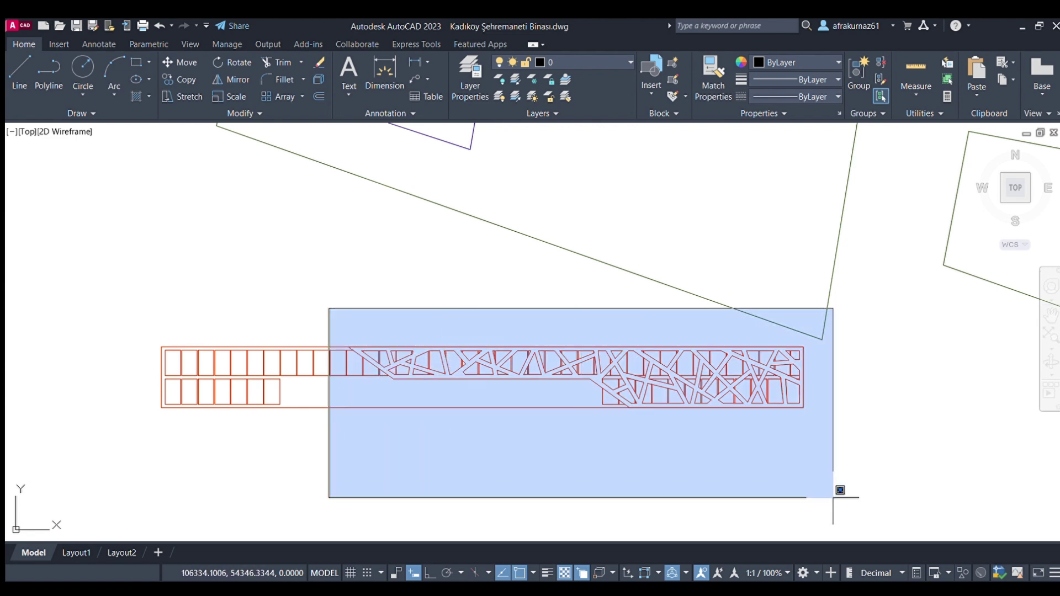
{"action": "left_click", "coordinate": [851, 440]}
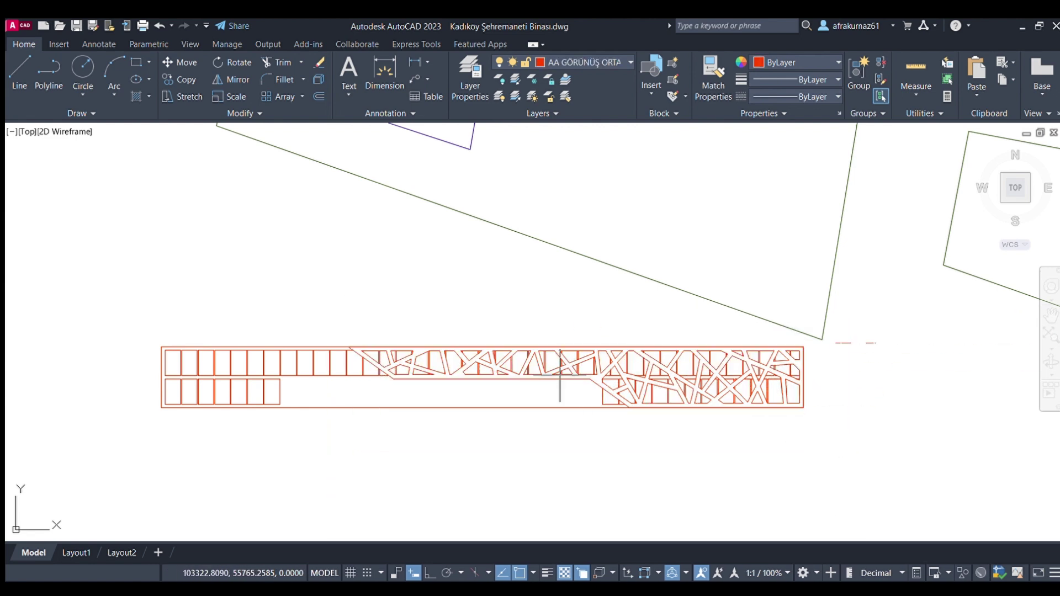
{"action": "scroll", "coordinate": [552, 369], "scroll_direction": "down", "scroll_amount": 2}
{"action": "middle_click_drag", "start_coordinate": [476, 467], "coordinate": [450, 407]}
{"action": "key", "text": "Escape"}
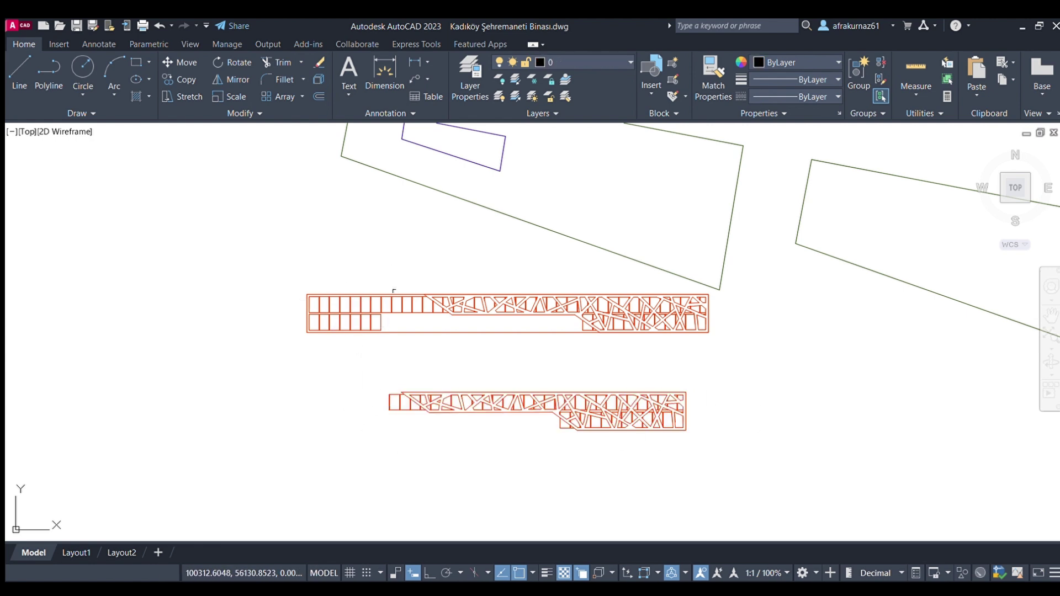
Erase the upper strip's lattice pattern and select its leftover inner line and diagonal.
{"action": "scroll", "coordinate": [452, 284], "scroll_direction": "up", "scroll_amount": 2}
{"action": "scroll", "coordinate": [475, 336], "scroll_direction": "up", "scroll_amount": 3}
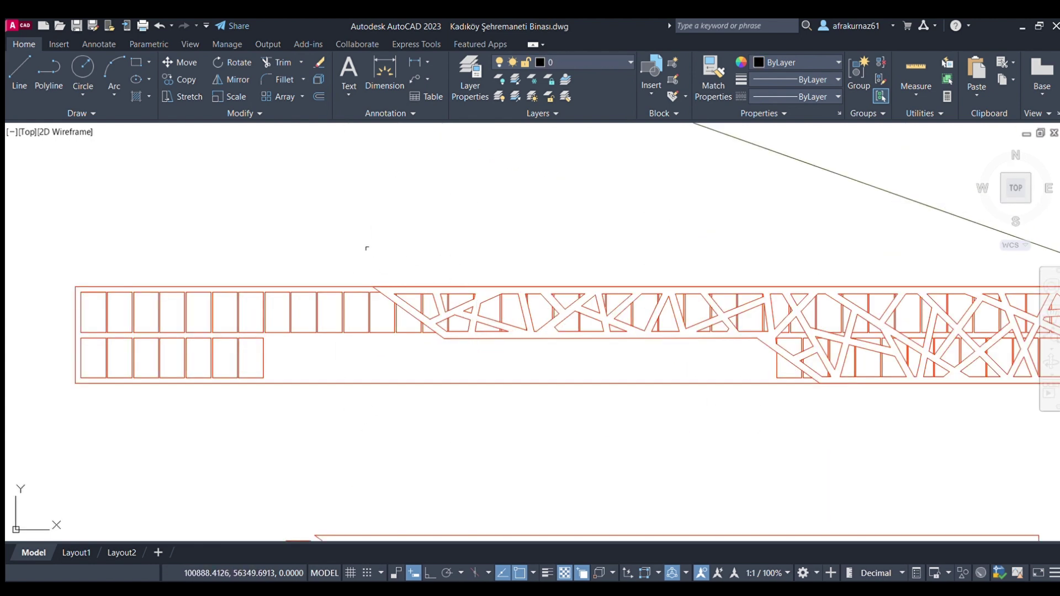
{"action": "scroll", "coordinate": [371, 254], "scroll_direction": "down", "scroll_amount": 3}
{"action": "scroll", "coordinate": [371, 254], "scroll_direction": "down", "scroll_amount": 2}
{"action": "left_click_drag", "start_coordinate": [371, 254], "coordinate": [656, 321]}
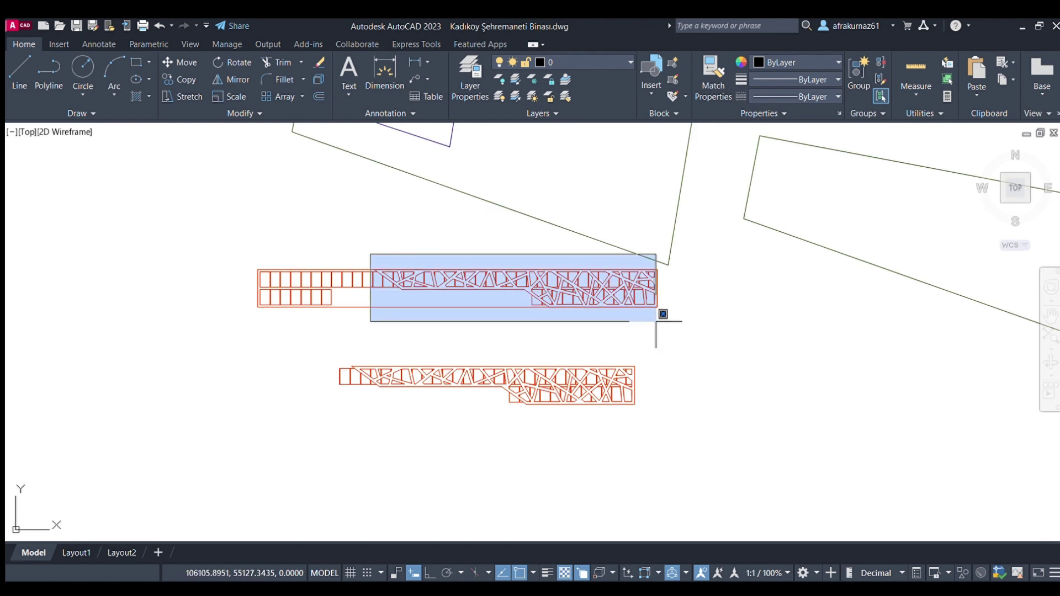
{"action": "key", "text": "Delete"}
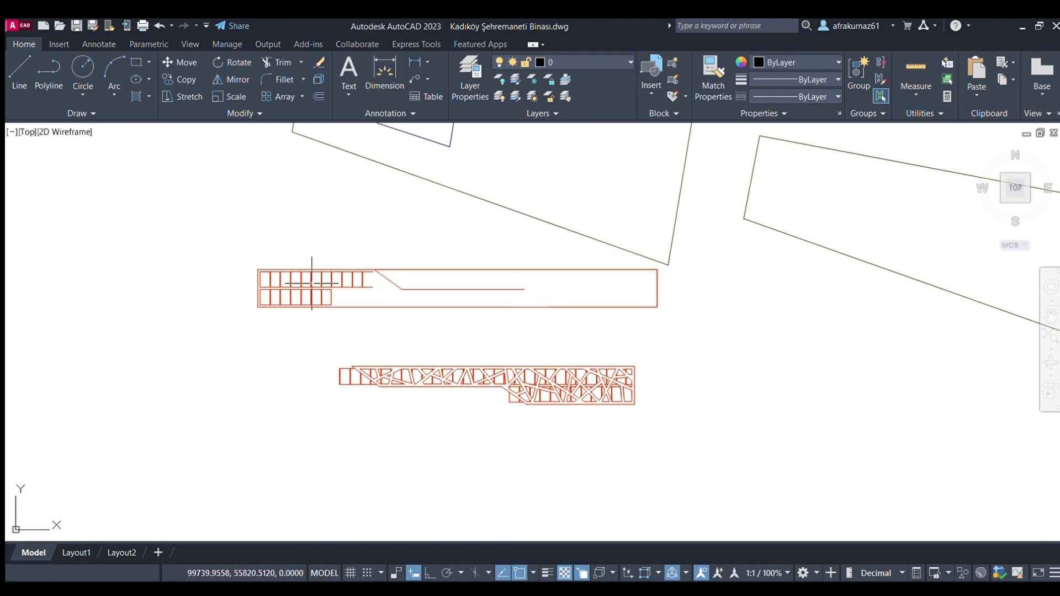
{"action": "scroll", "coordinate": [310, 284], "scroll_direction": "up", "scroll_amount": 2}
{"action": "left_click_drag", "start_coordinate": [488, 292], "coordinate": [428, 254]}
Erase the leftover lines and copy the top-row rectangles to extend the row along the strip.
{"action": "key", "text": "Delete"}
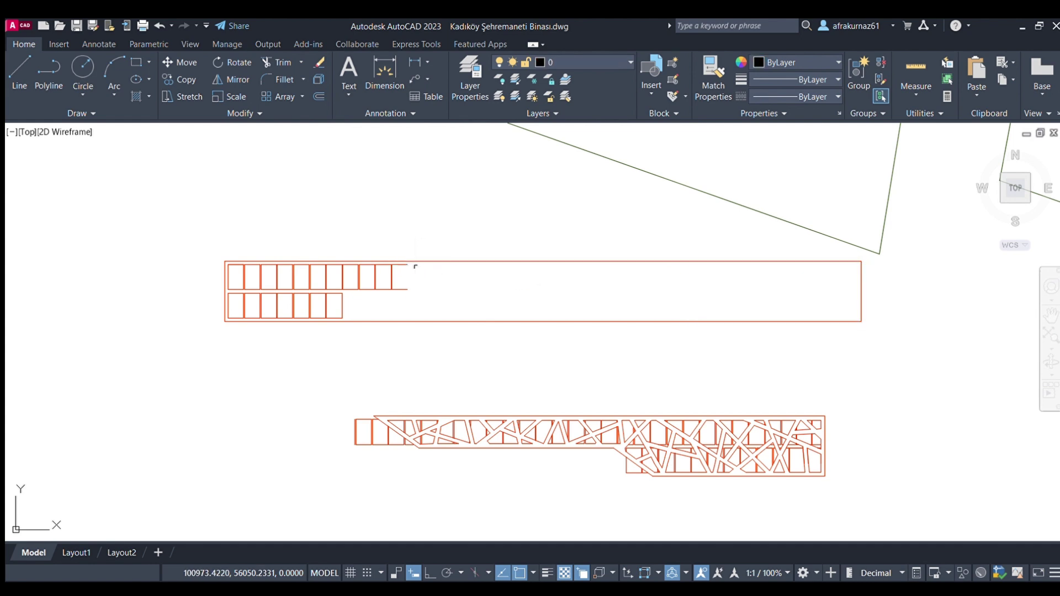
{"action": "scroll", "coordinate": [364, 268], "scroll_direction": "up", "scroll_amount": 2}
{"action": "left_click", "coordinate": [131, 233]}
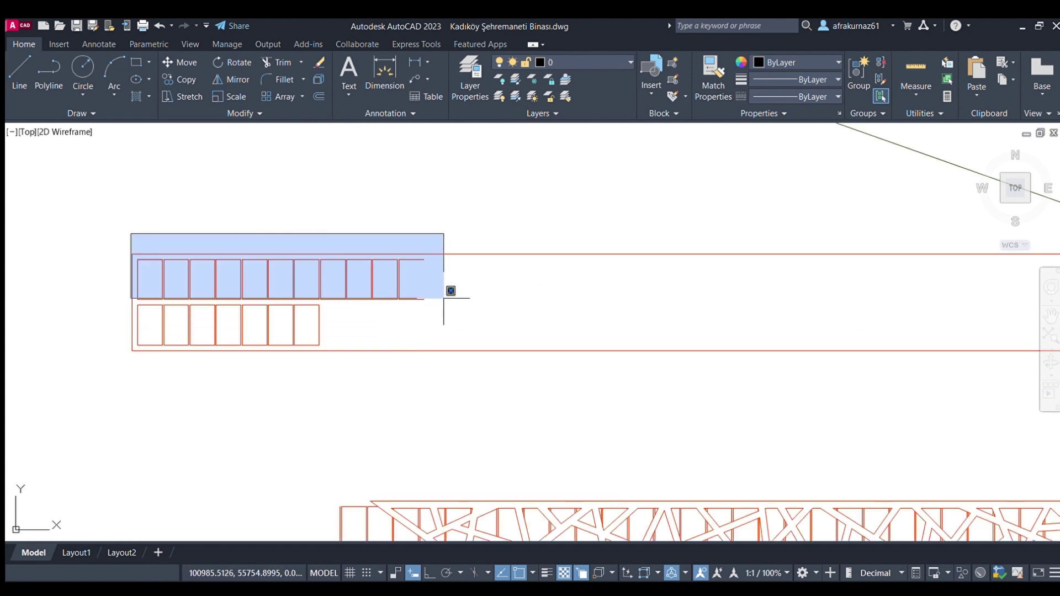
{"action": "left_click", "coordinate": [464, 303]}
{"action": "left_click", "coordinate": [184, 71]}
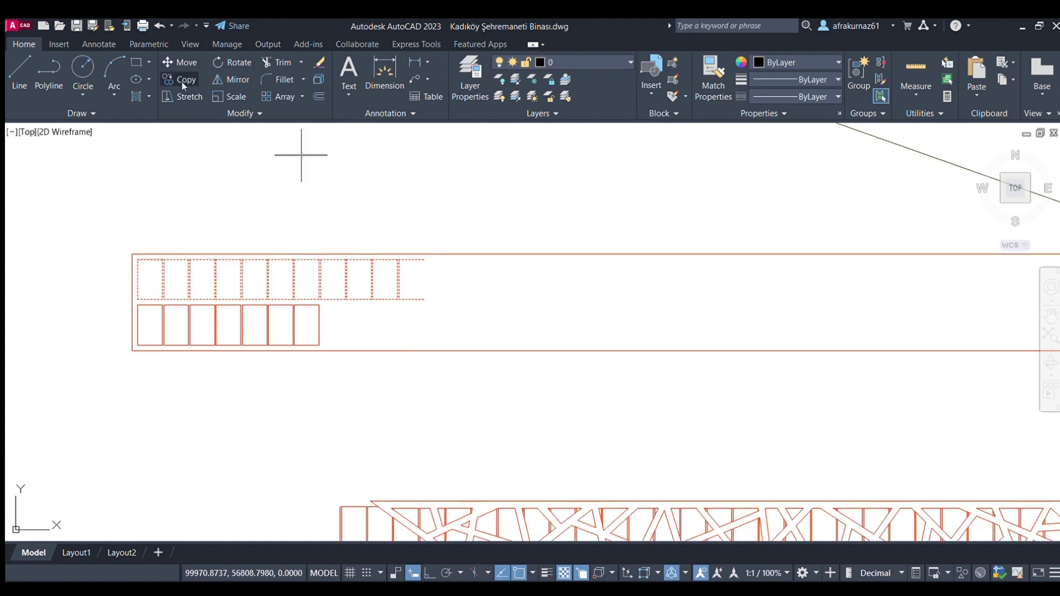
{"action": "left_click", "coordinate": [138, 259]}
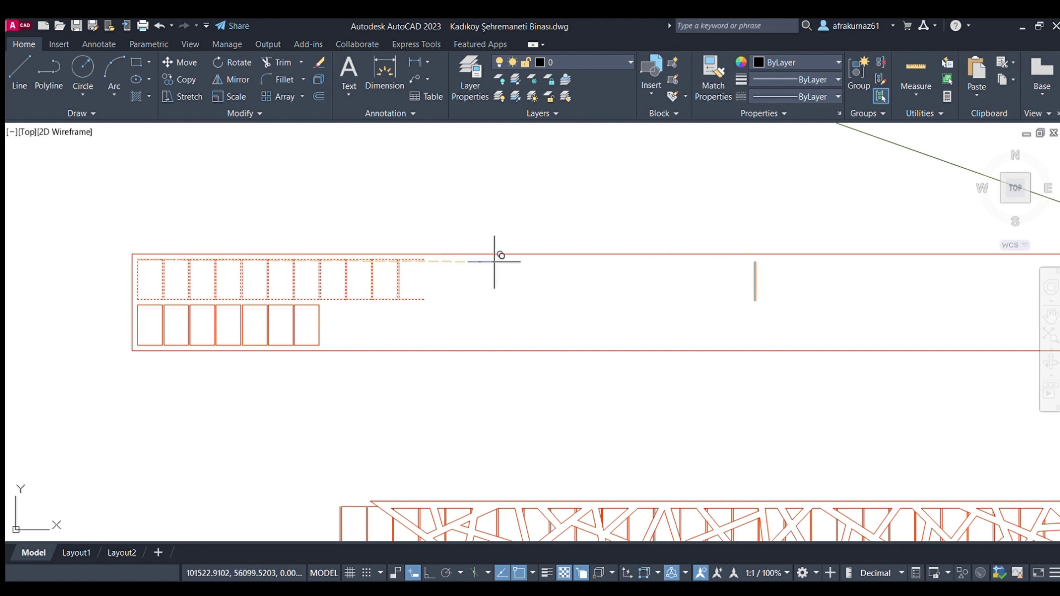
{"action": "scroll", "coordinate": [406, 259], "scroll_direction": "up", "scroll_amount": 2}
{"action": "scroll", "coordinate": [401, 260], "scroll_direction": "up", "scroll_amount": 3}
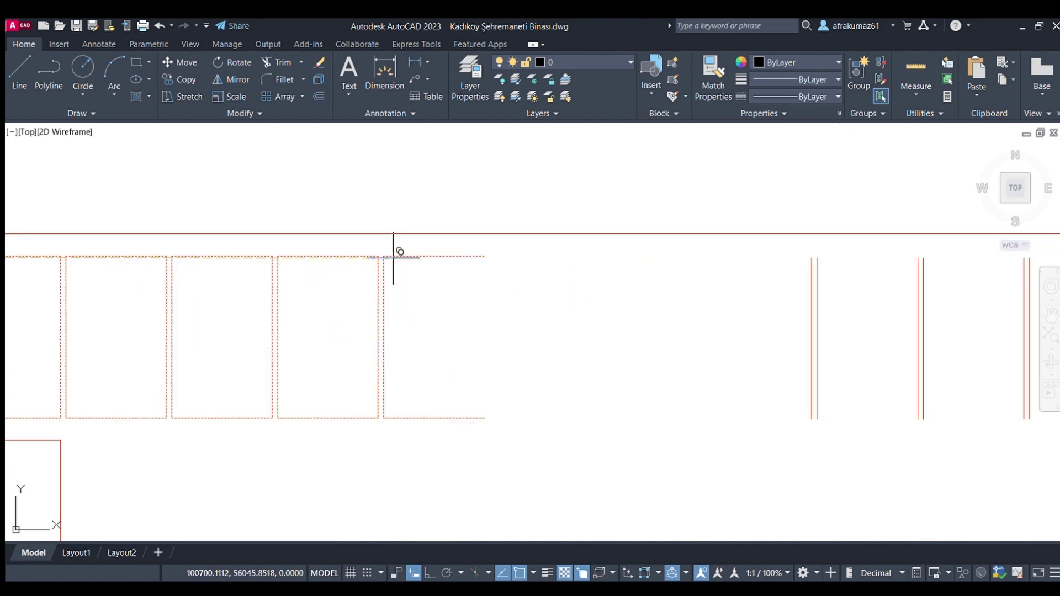
{"action": "scroll", "coordinate": [384, 256], "scroll_direction": "down", "scroll_amount": 2}
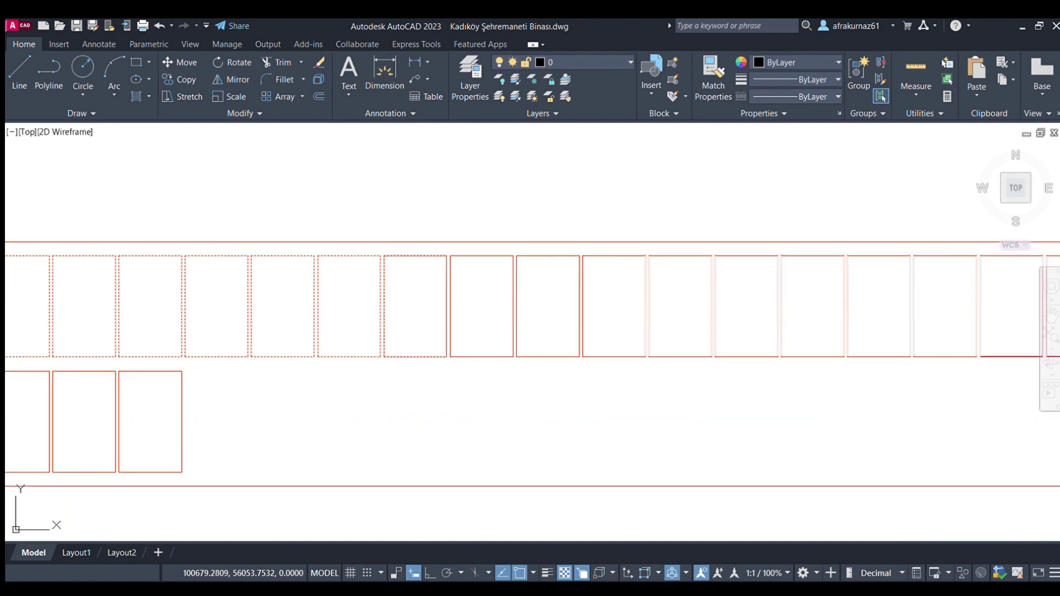
{"action": "scroll", "coordinate": [384, 256], "scroll_direction": "down", "scroll_amount": 2}
{"action": "scroll", "coordinate": [798, 256], "scroll_direction": "down", "scroll_amount": 3}
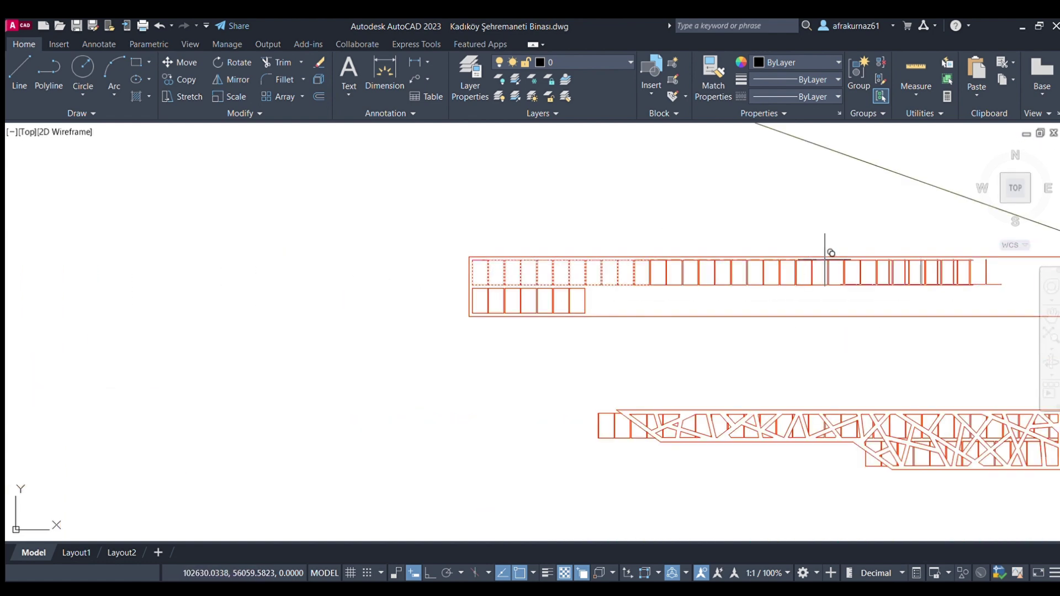
{"action": "mouse_move", "coordinate": [826, 244]}
{"action": "middle_mouse_down"}
{"action": "mouse_move", "coordinate": [246, 355]}
{"action": "mouse_move", "coordinate": [196, 339]}
{"action": "middle_mouse_up"}
{"action": "scroll", "coordinate": [201, 331], "scroll_direction": "up", "scroll_amount": 3}
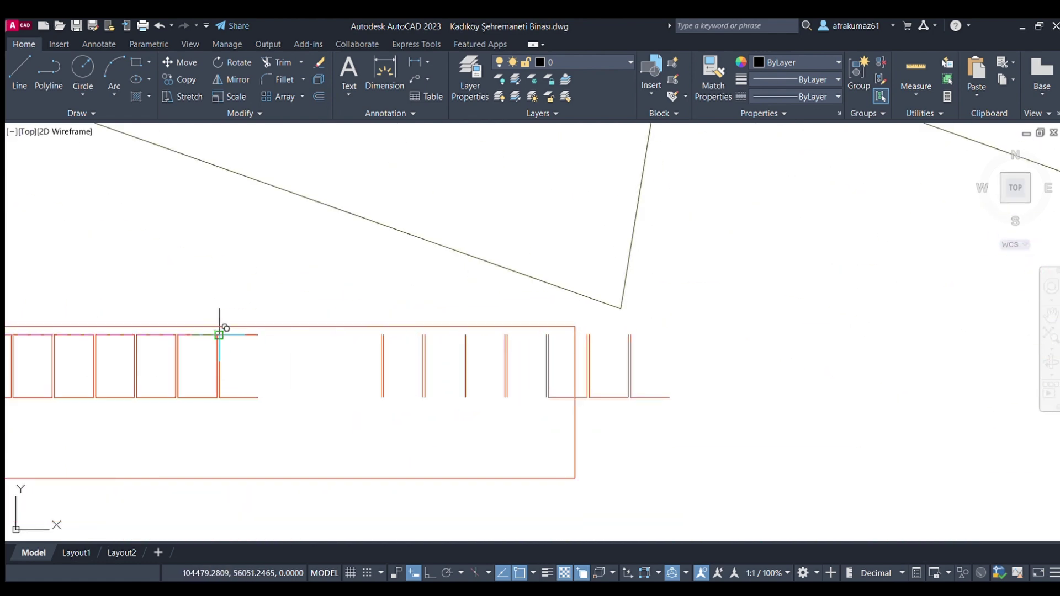
{"action": "left_click", "coordinate": [224, 331]}
Select the rectangles past the strip's end, then clear that selection.
{"action": "scroll", "coordinate": [587, 360], "scroll_direction": "up", "scroll_amount": 2}
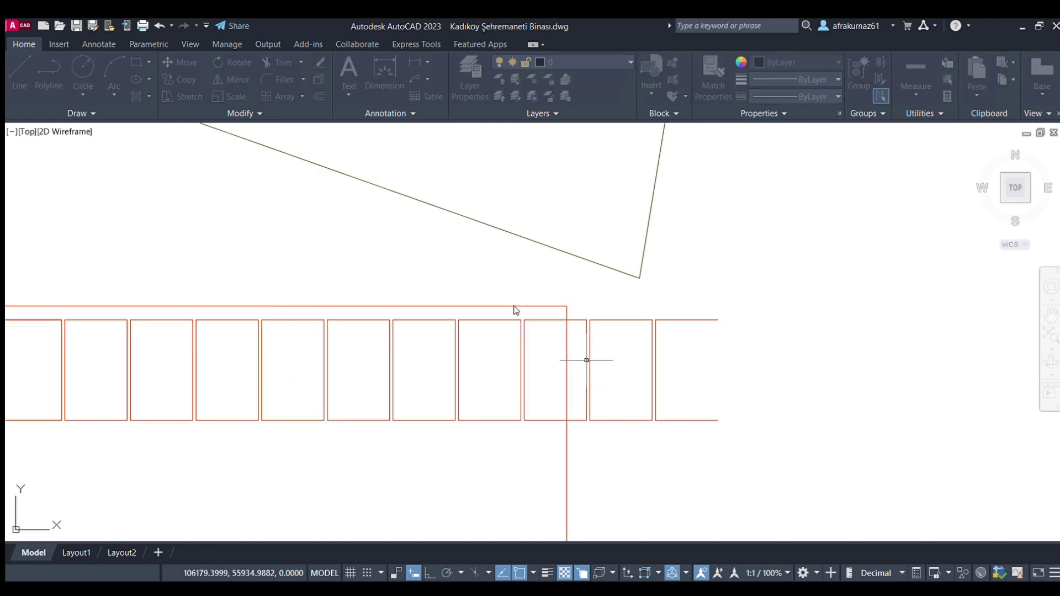
{"action": "left_click", "coordinate": [724, 394]}
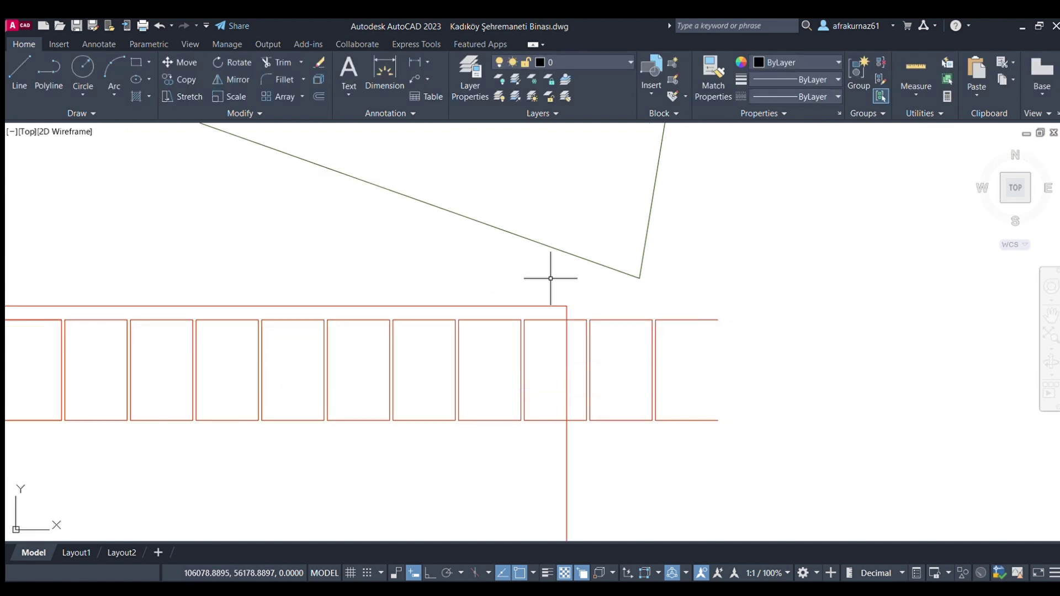
{"action": "left_click", "coordinate": [523, 293]}
{"action": "left_click", "coordinate": [790, 458]}
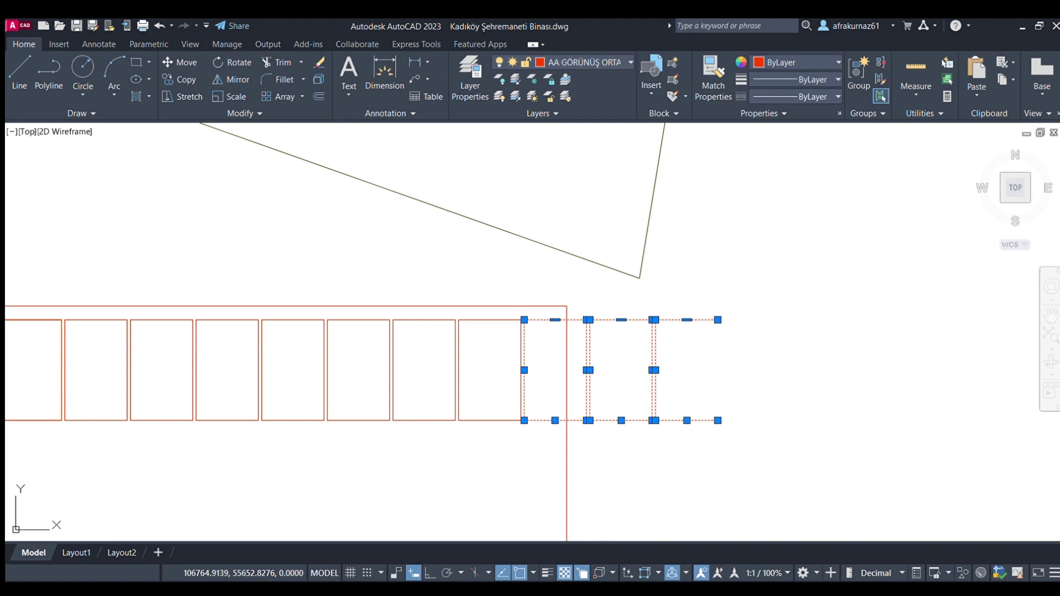
{"action": "key", "text": "Escape"}
{"action": "scroll", "coordinate": [679, 350], "scroll_direction": "down", "scroll_amount": 5}
{"action": "scroll", "coordinate": [552, 403], "scroll_direction": "down", "scroll_amount": 3}
{"action": "scroll", "coordinate": [486, 362], "scroll_direction": "up", "scroll_amount": 2}
{"action": "scroll", "coordinate": [401, 379], "scroll_direction": "up", "scroll_amount": 3}
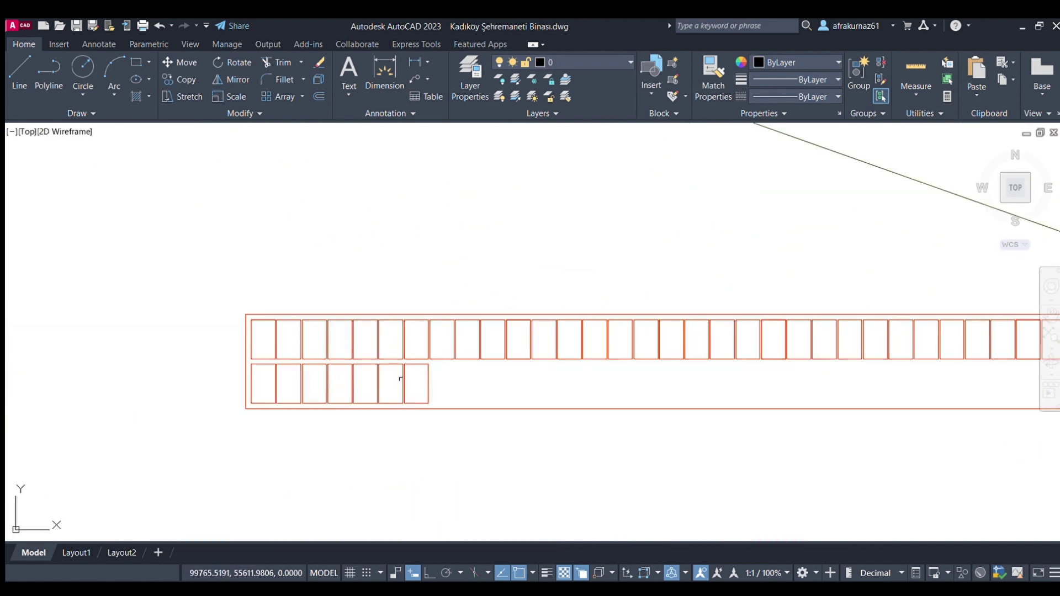
Move the lower-row rectangles under the right end of the top row.
{"action": "left_click", "coordinate": [460, 405]}
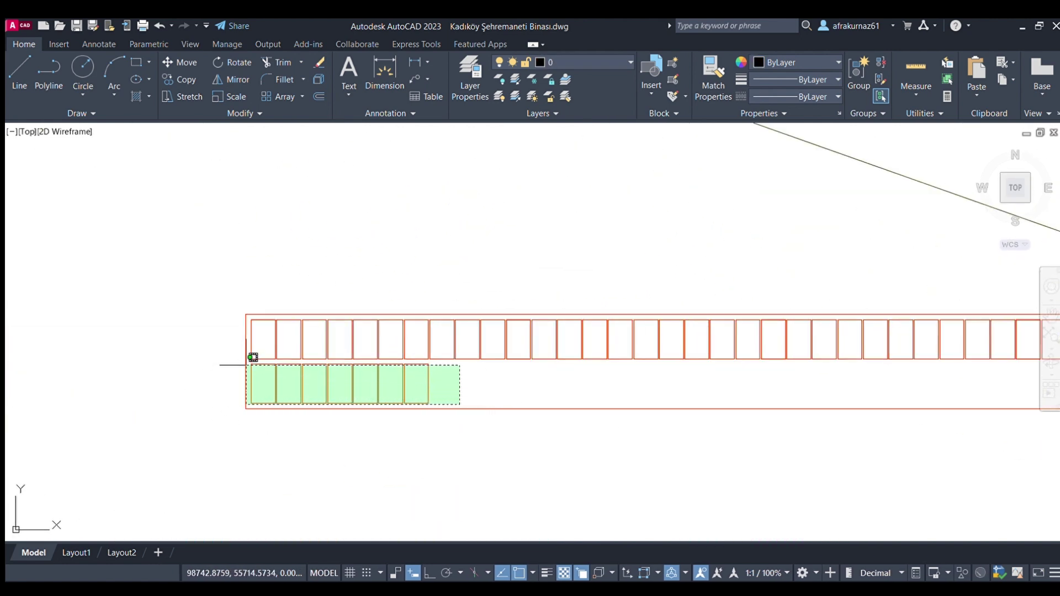
{"action": "left_click", "coordinate": [252, 358]}
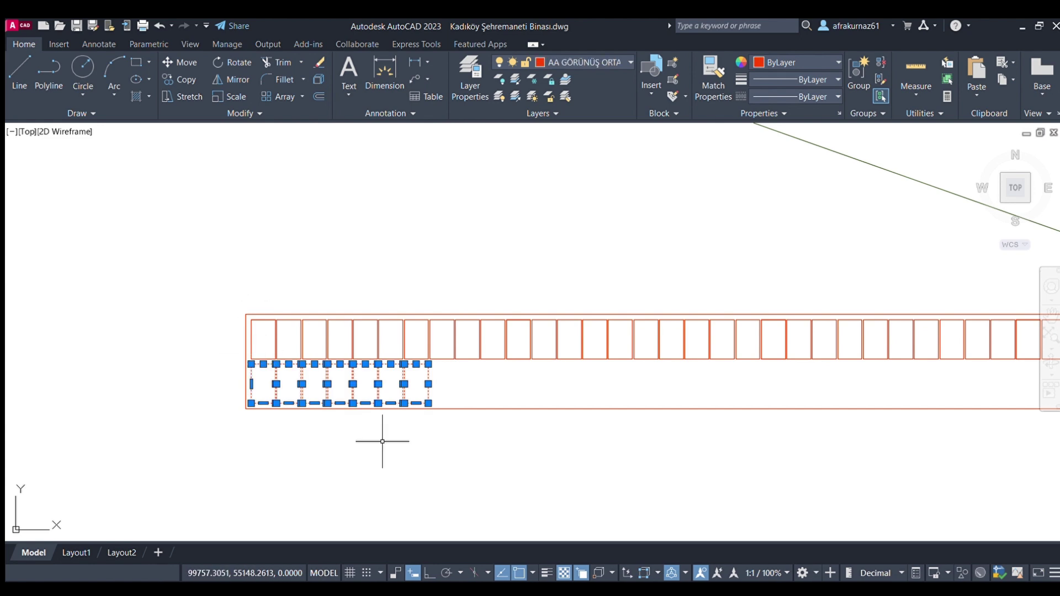
{"action": "key", "text": "m"}
{"action": "key", "text": "Return"}
{"action": "scroll", "coordinate": [380, 439], "scroll_direction": "down", "scroll_amount": 3}
{"action": "scroll", "coordinate": [221, 428], "scroll_direction": "up", "scroll_amount": 3}
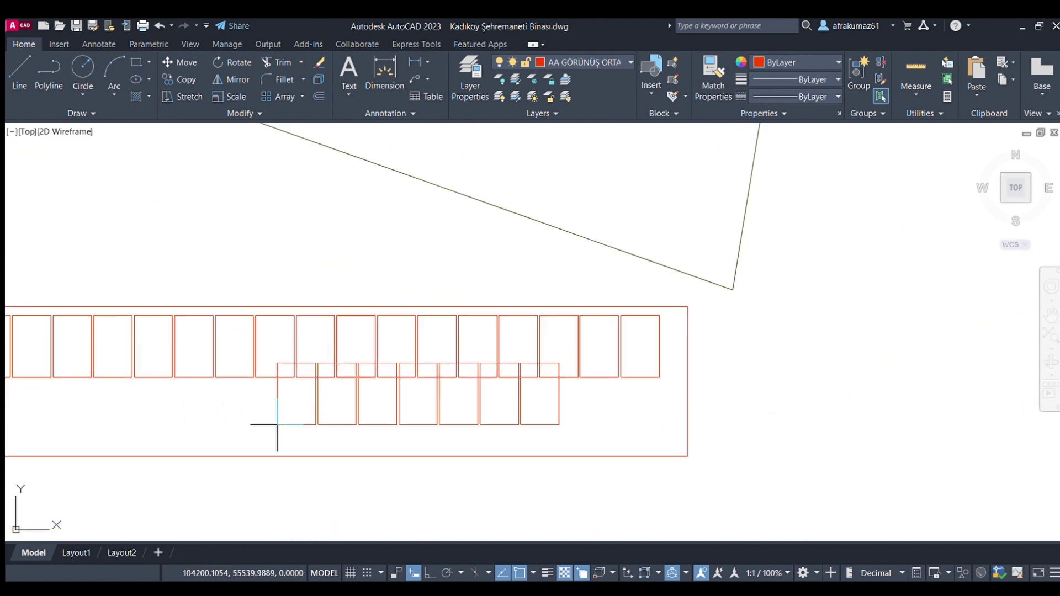
{"action": "left_click", "coordinate": [375, 443]}
{"action": "scroll", "coordinate": [436, 361], "scroll_direction": "down", "scroll_amount": 2}
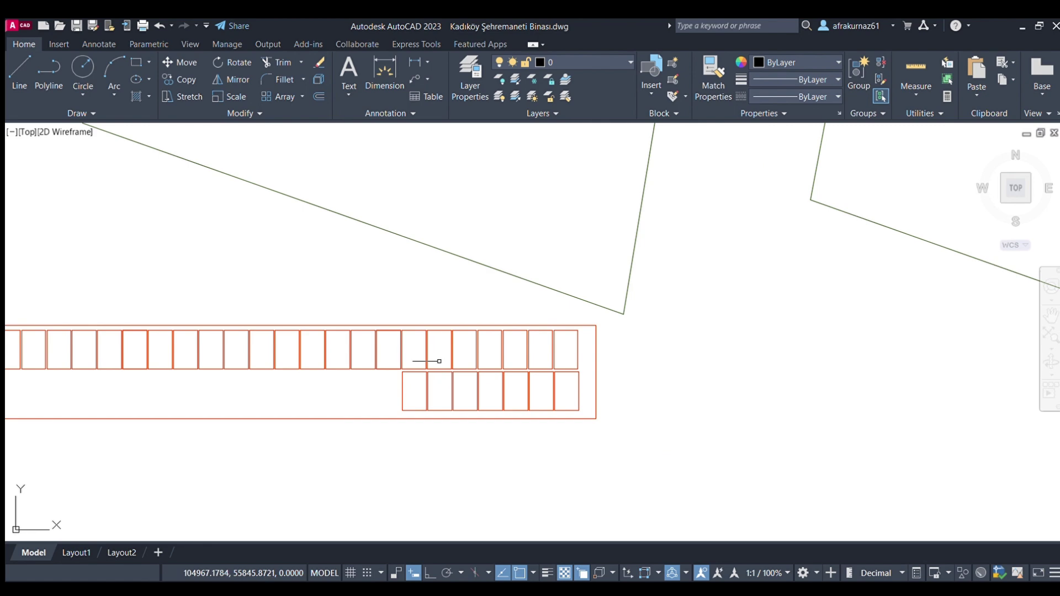
{"action": "scroll", "coordinate": [439, 361], "scroll_direction": "down", "scroll_amount": 3}
Delete a small leftover piece in the lattice and the stray boxes at its left.
{"action": "scroll", "coordinate": [520, 444], "scroll_direction": "up", "scroll_amount": 1}
{"action": "scroll", "coordinate": [459, 282], "scroll_direction": "down", "scroll_amount": 3}
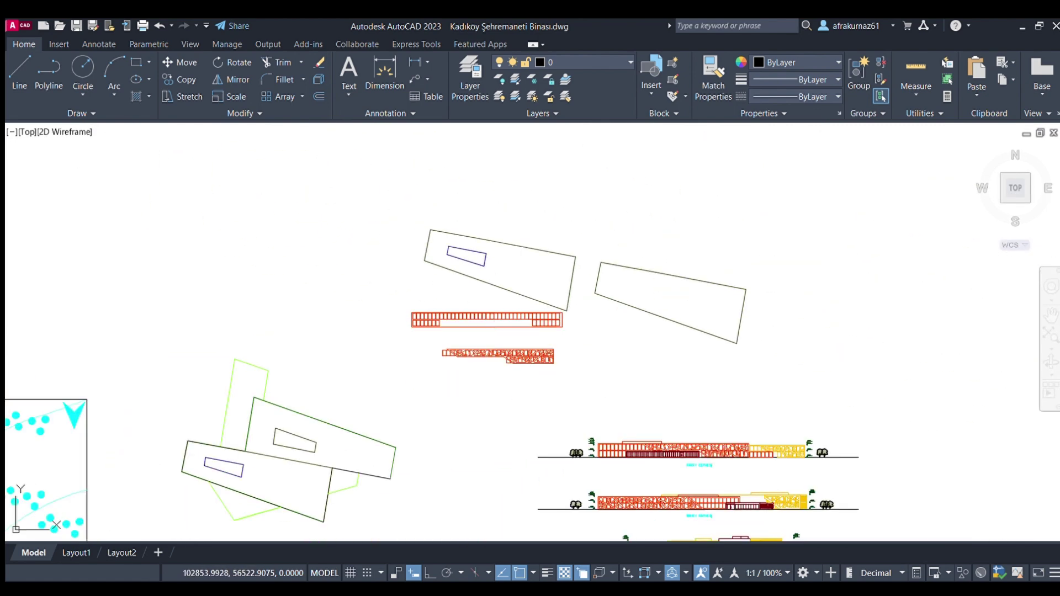
{"action": "scroll", "coordinate": [478, 312], "scroll_direction": "up", "scroll_amount": 2}
{"action": "scroll", "coordinate": [508, 291], "scroll_direction": "up", "scroll_amount": 1}
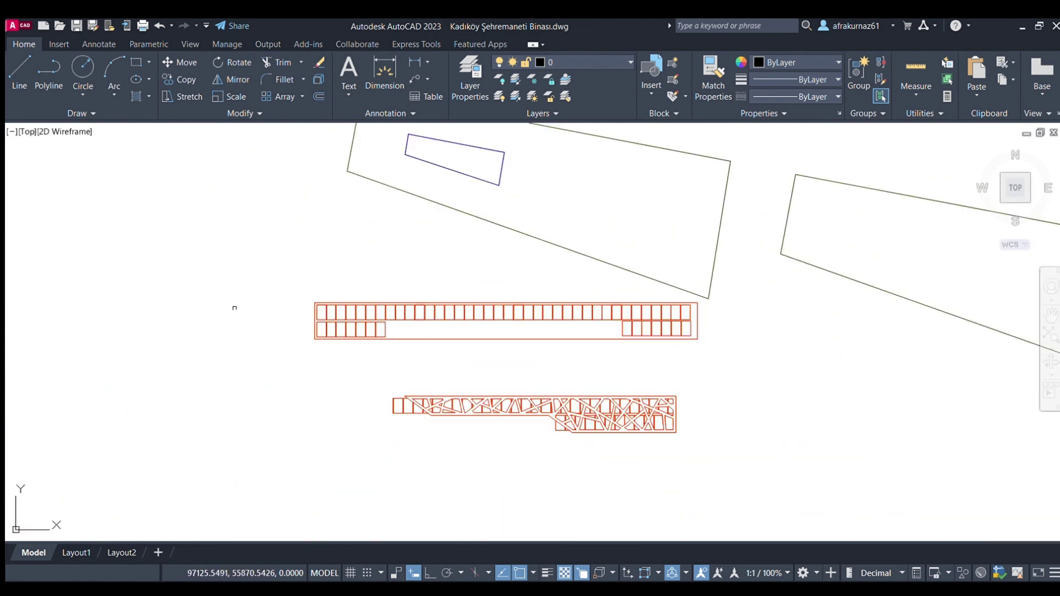
{"action": "scroll", "coordinate": [563, 420], "scroll_direction": "up", "scroll_amount": 2}
{"action": "scroll", "coordinate": [561, 438], "scroll_direction": "up", "scroll_amount": 2}
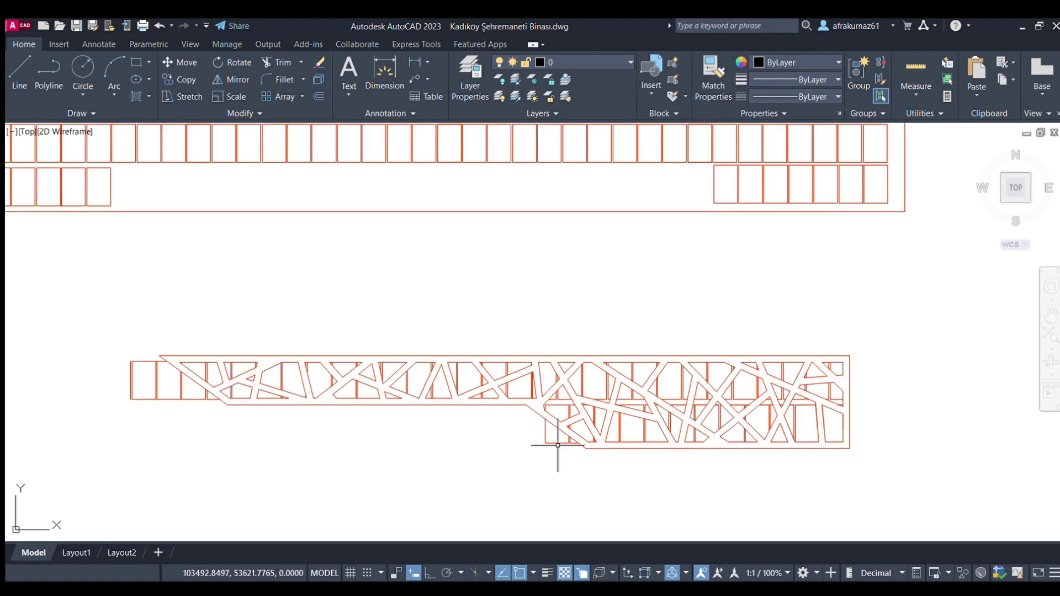
{"action": "left_click", "coordinate": [540, 437]}
{"action": "key", "text": "Delete"}
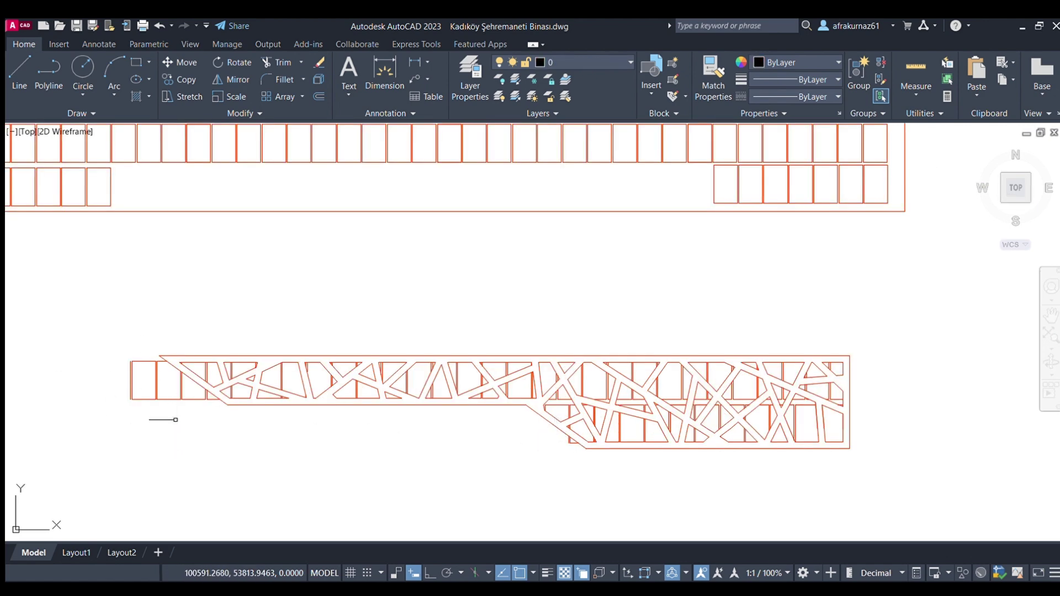
{"action": "left_click_drag", "start_coordinate": [175, 420], "coordinate": [111, 348]}
{"action": "key", "text": "Delete"}
Delete the short stray line, vertical stub and L-shaped lines at the strip's left end.
{"action": "scroll", "coordinate": [152, 374], "scroll_direction": "up", "scroll_amount": 2}
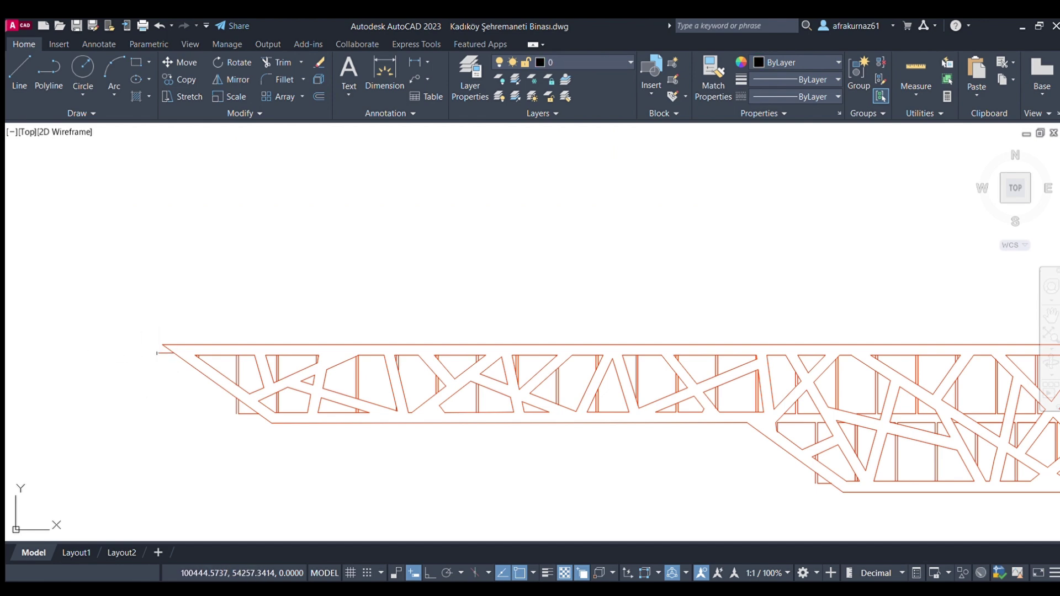
{"action": "left_click", "coordinate": [165, 352]}
{"action": "scroll", "coordinate": [140, 327], "scroll_direction": "up", "scroll_amount": 2}
{"action": "left_click_drag", "start_coordinate": [184, 314], "coordinate": [284, 409]}
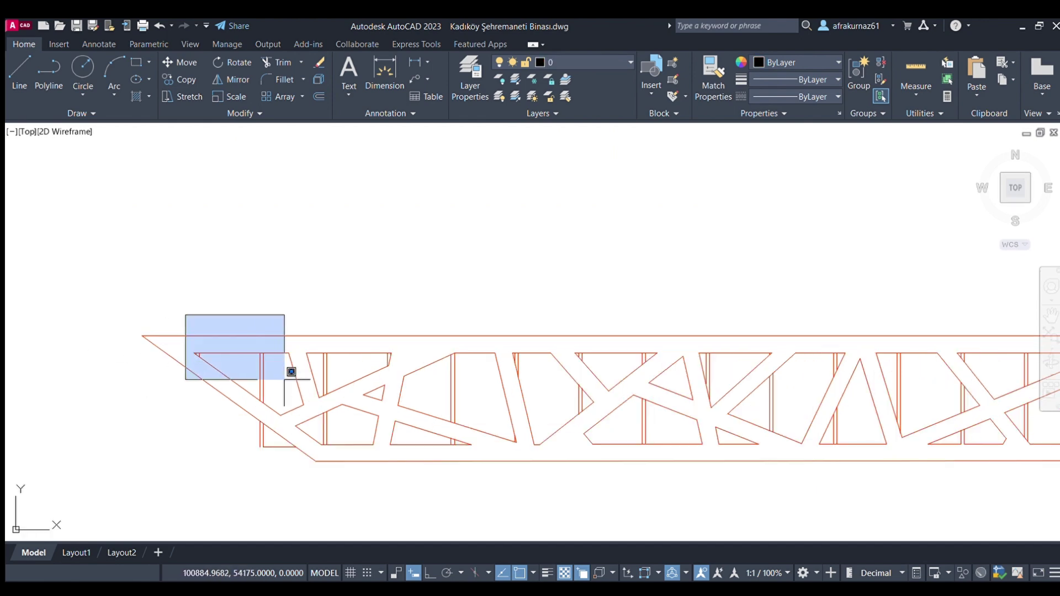
{"action": "key", "text": "Delete"}
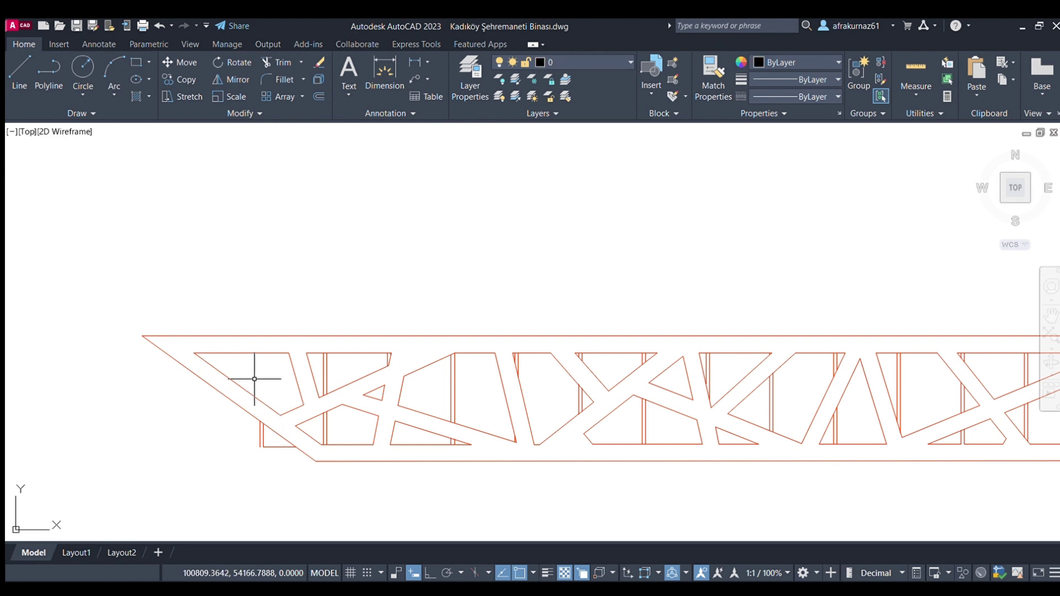
{"action": "left_click", "coordinate": [252, 387]}
{"action": "left_click", "coordinate": [294, 476]}
{"action": "key", "text": "Delete"}
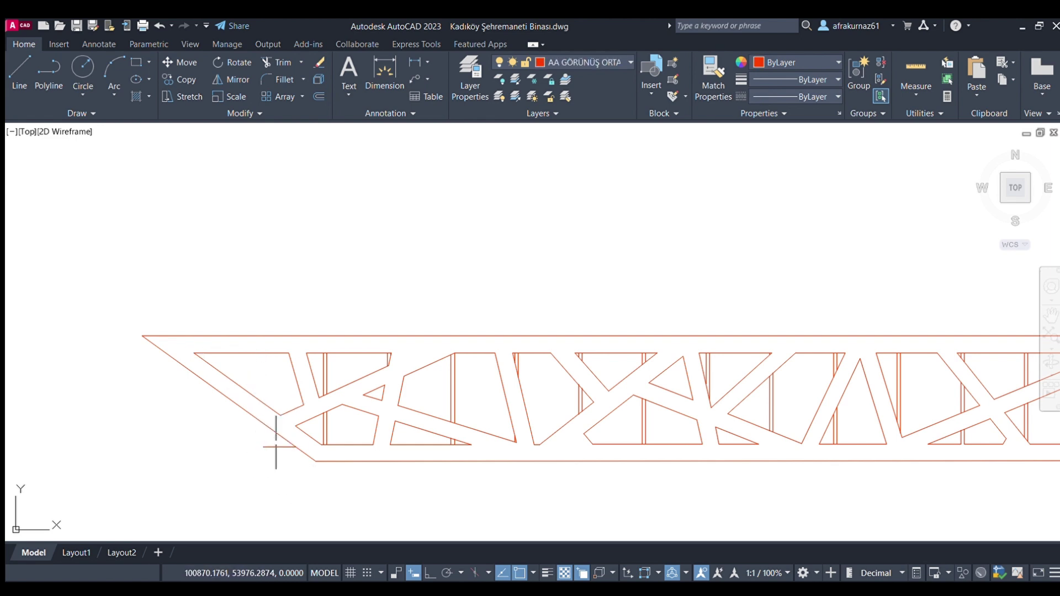
Delete the remaining short horizontal line and the vertical double line, then zoom out.
{"action": "left_click", "coordinate": [272, 446]}
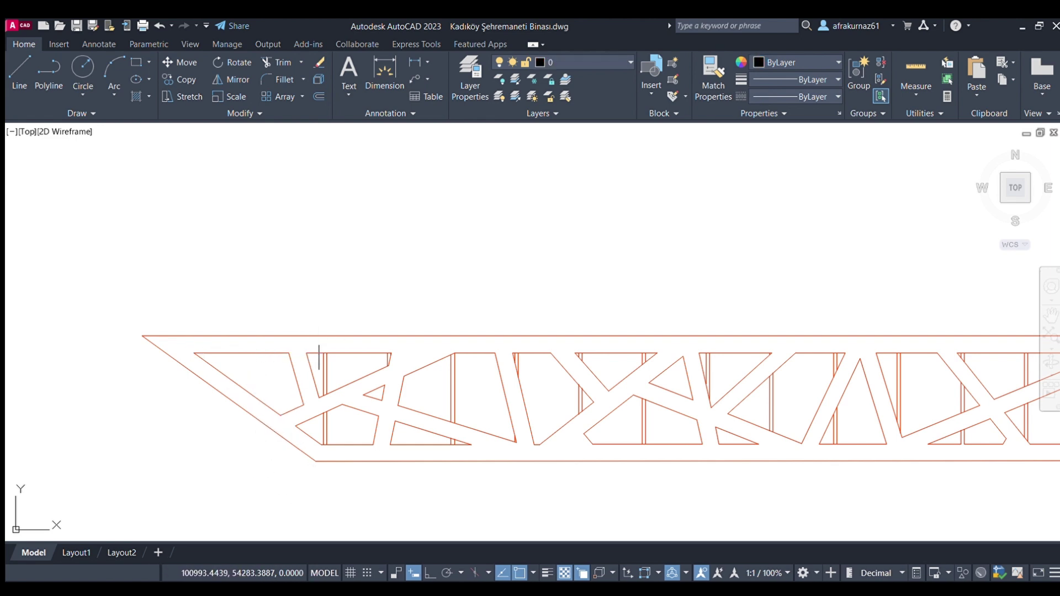
{"action": "left_click", "coordinate": [319, 345]}
{"action": "left_click", "coordinate": [332, 447]}
{"action": "key", "text": "Delete"}
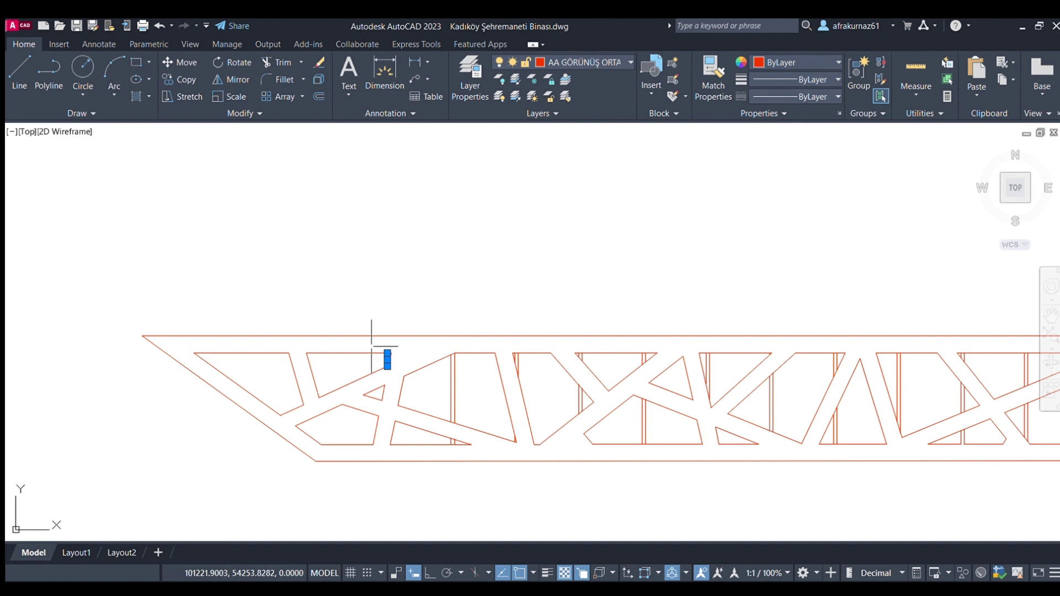
{"action": "key", "text": "Delete"}
{"action": "scroll", "coordinate": [539, 359], "scroll_direction": "down", "scroll_amount": 3}
{"action": "scroll", "coordinate": [492, 343], "scroll_direction": "down", "scroll_amount": 1}
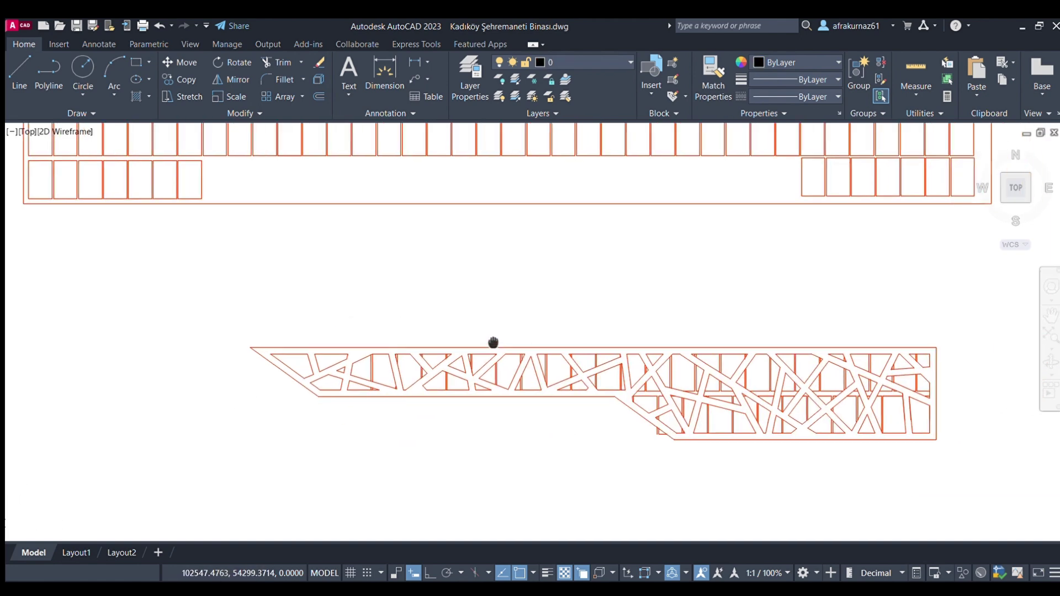
{"action": "scroll", "coordinate": [433, 362], "scroll_direction": "down", "scroll_amount": 1}
Erase the vertical window lines in the right portion of the facade strip.
{"action": "scroll", "coordinate": [663, 364], "scroll_direction": "up", "scroll_amount": 2}
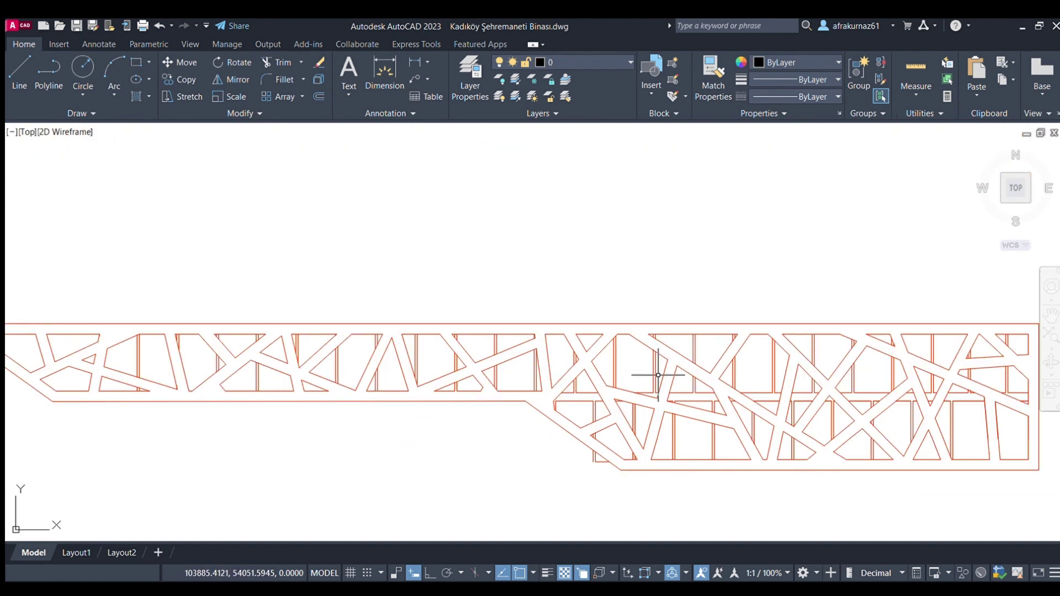
{"action": "left_click_drag", "start_coordinate": [659, 374], "coordinate": [607, 349]}
{"action": "key", "text": "Delete"}
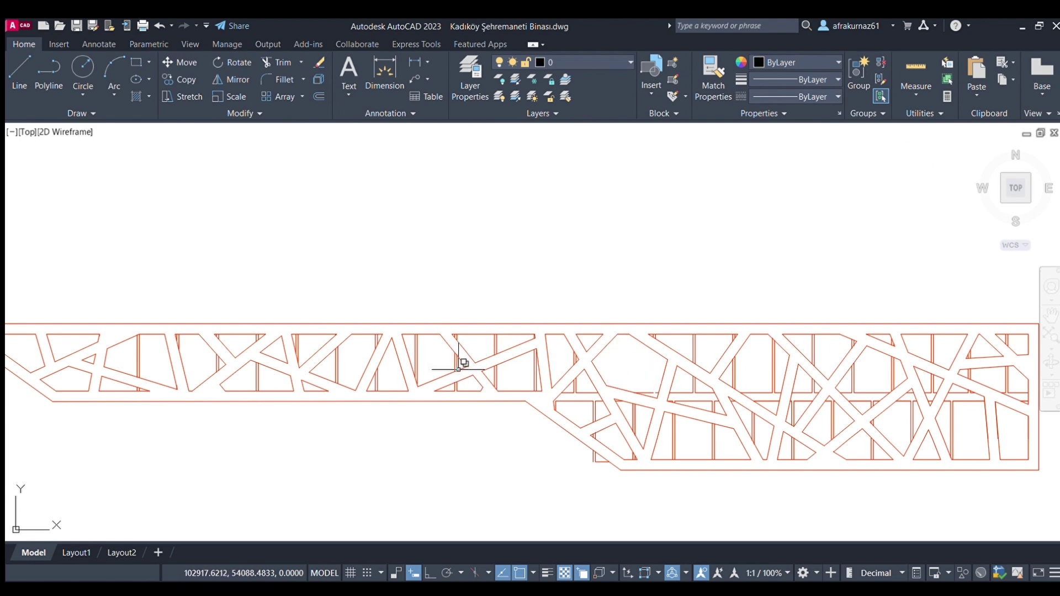
{"action": "left_click_drag", "start_coordinate": [447, 300], "coordinate": [499, 497]}
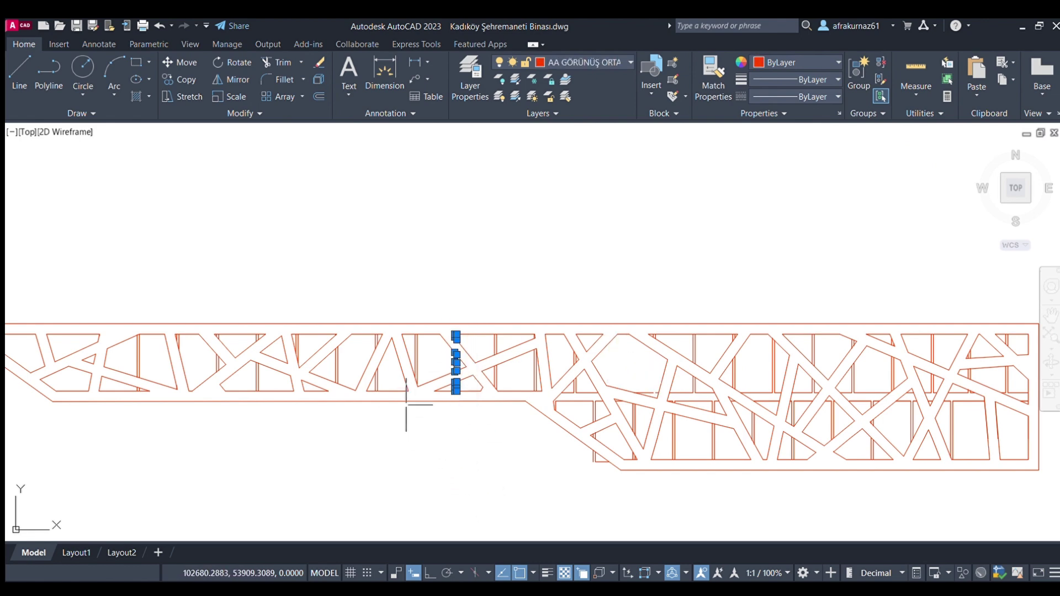
{"action": "left_click_drag", "start_coordinate": [413, 291], "coordinate": [439, 480]}
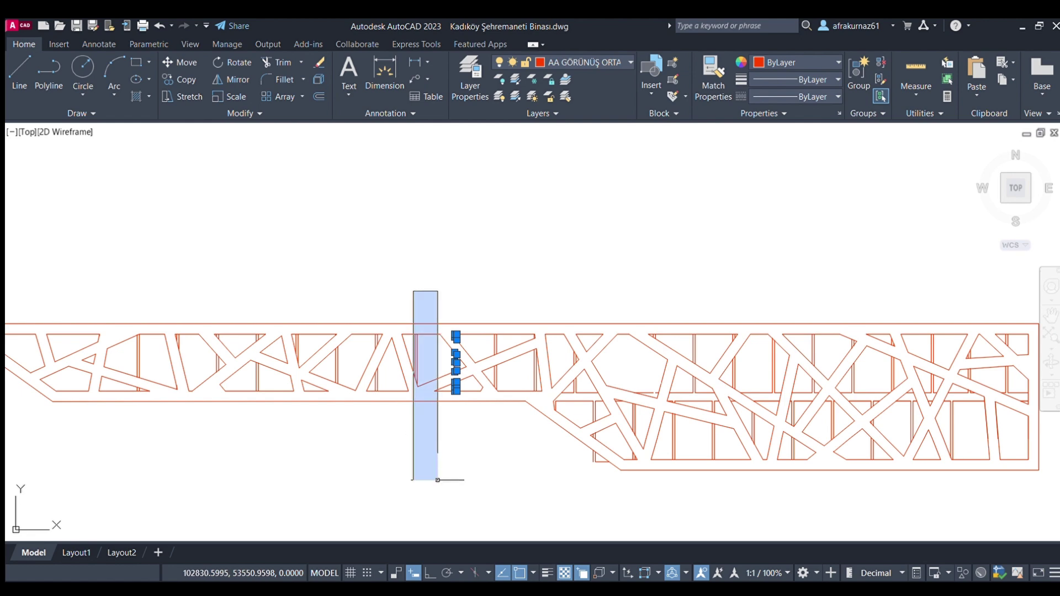
{"action": "left_click_drag", "start_coordinate": [371, 291], "coordinate": [377, 436]}
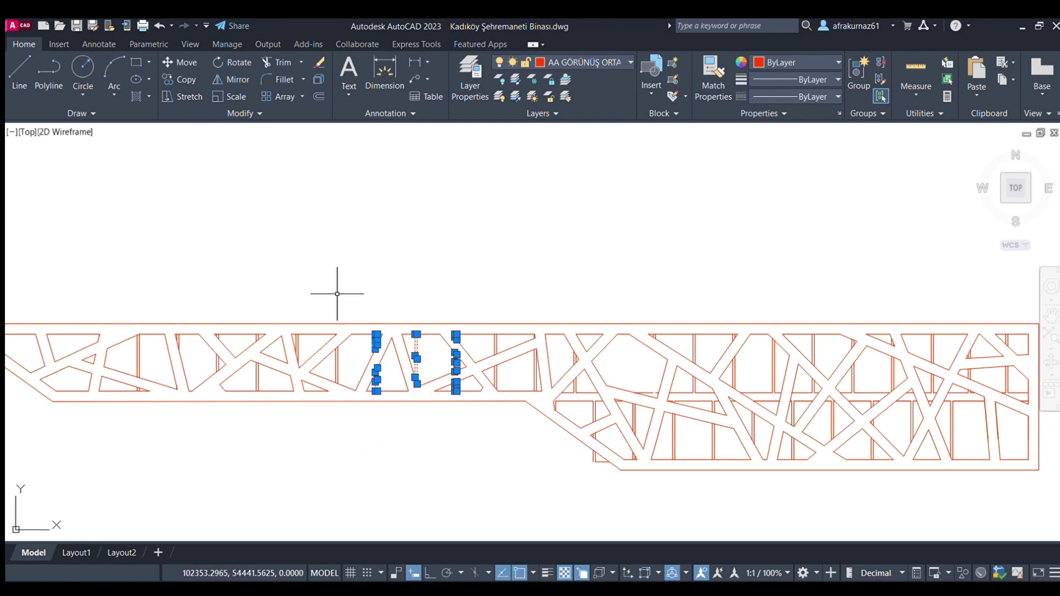
{"action": "left_click_drag", "start_coordinate": [332, 294], "coordinate": [354, 436]}
{"action": "left_click_drag", "start_coordinate": [291, 296], "coordinate": [309, 398]}
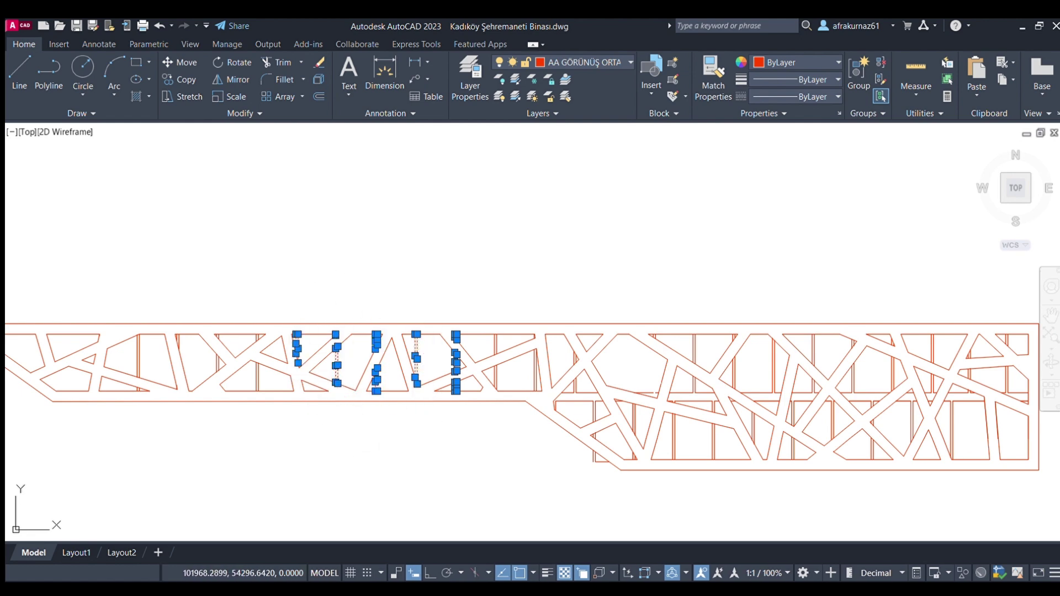
{"action": "key", "text": "Escape"}
Erase the vertical mullion groups across the strip through to its left end.
{"action": "left_click_drag", "start_coordinate": [599, 298], "coordinate": [656, 432]}
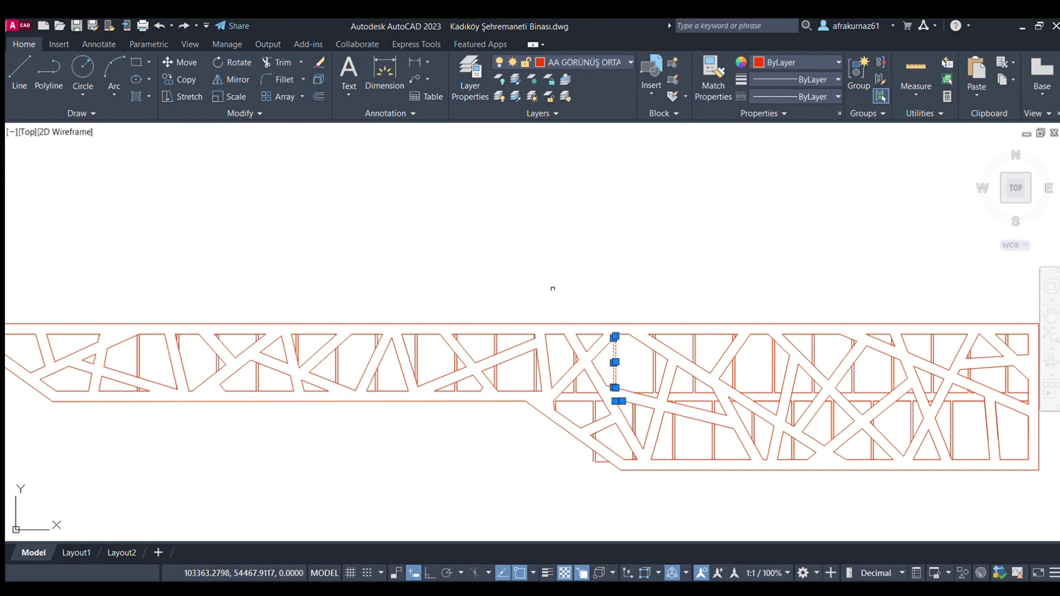
{"action": "mouse_move", "coordinate": [553, 288]}
{"action": "left_mouse_down"}
{"action": "mouse_move", "coordinate": [585, 403]}
{"action": "mouse_move", "coordinate": [548, 400]}
{"action": "left_mouse_up"}
{"action": "mouse_move", "coordinate": [473, 289]}
{"action": "left_mouse_down"}
{"action": "mouse_move", "coordinate": [516, 400]}
{"action": "mouse_move", "coordinate": [469, 401]}
{"action": "left_mouse_up"}
{"action": "left_click_drag", "start_coordinate": [408, 290], "coordinate": [438, 439]}
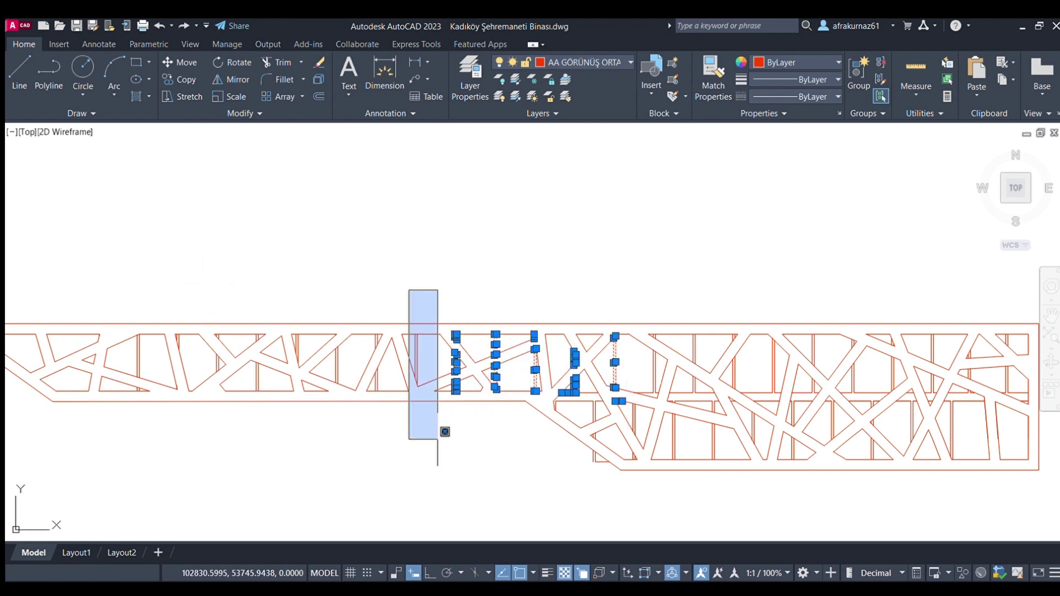
{"action": "left_click", "coordinate": [438, 439]}
{"action": "left_click_drag", "start_coordinate": [286, 293], "coordinate": [316, 393]}
{"action": "key", "text": "Delete"}
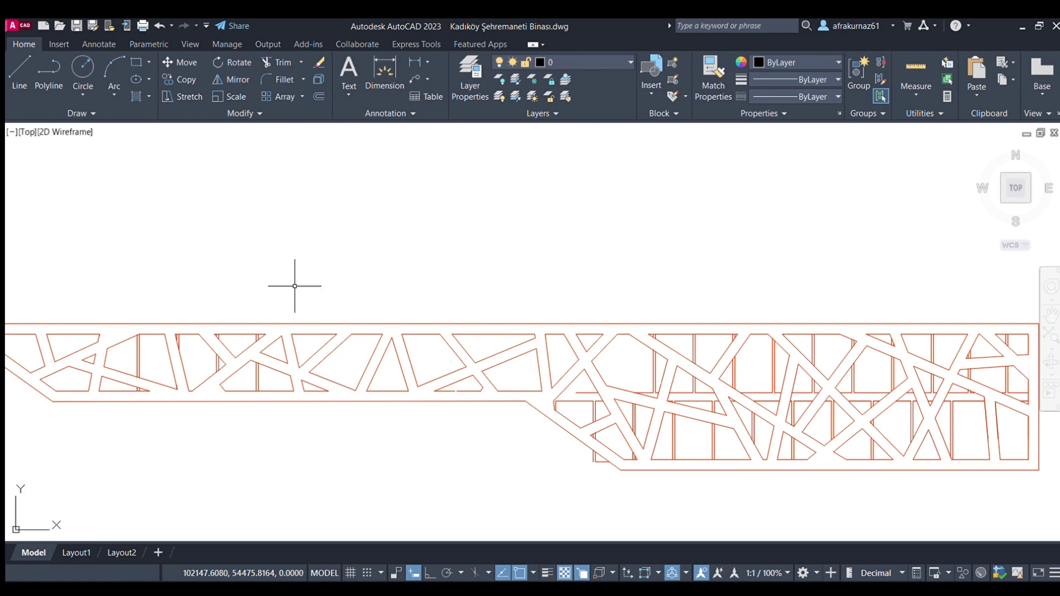
{"action": "left_click_drag", "start_coordinate": [206, 278], "coordinate": [237, 450]}
{"action": "left_click_drag", "start_coordinate": [250, 287], "coordinate": [308, 446]}
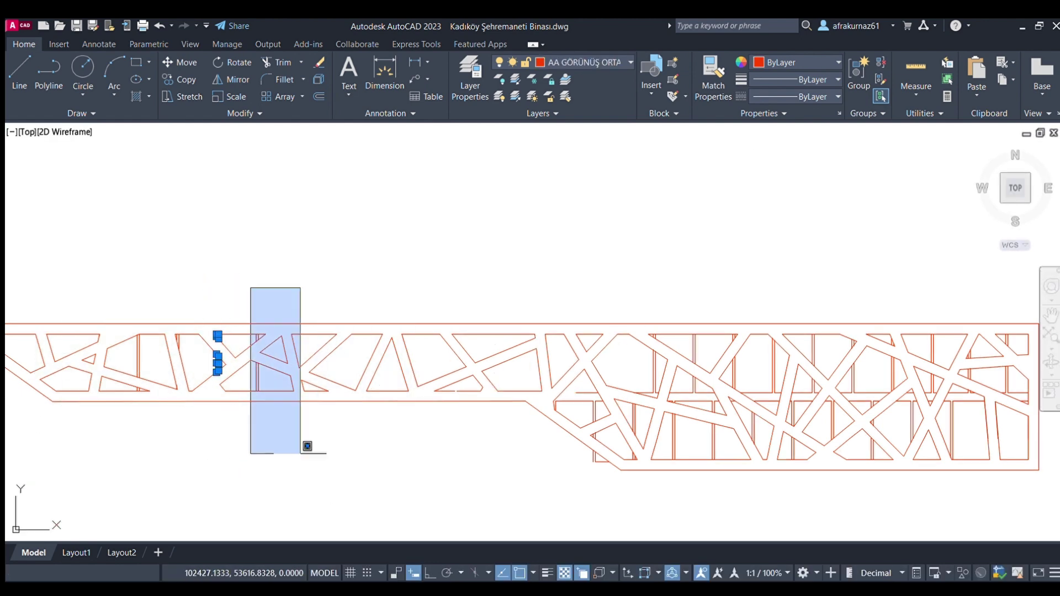
{"action": "left_click_drag", "start_coordinate": [133, 281], "coordinate": [177, 433]}
{"action": "key", "text": "Delete"}
Erase vertical lines in the lower right block and short leftovers near the step.
{"action": "middle_click_drag", "start_coordinate": [664, 307], "coordinate": [427, 289]}
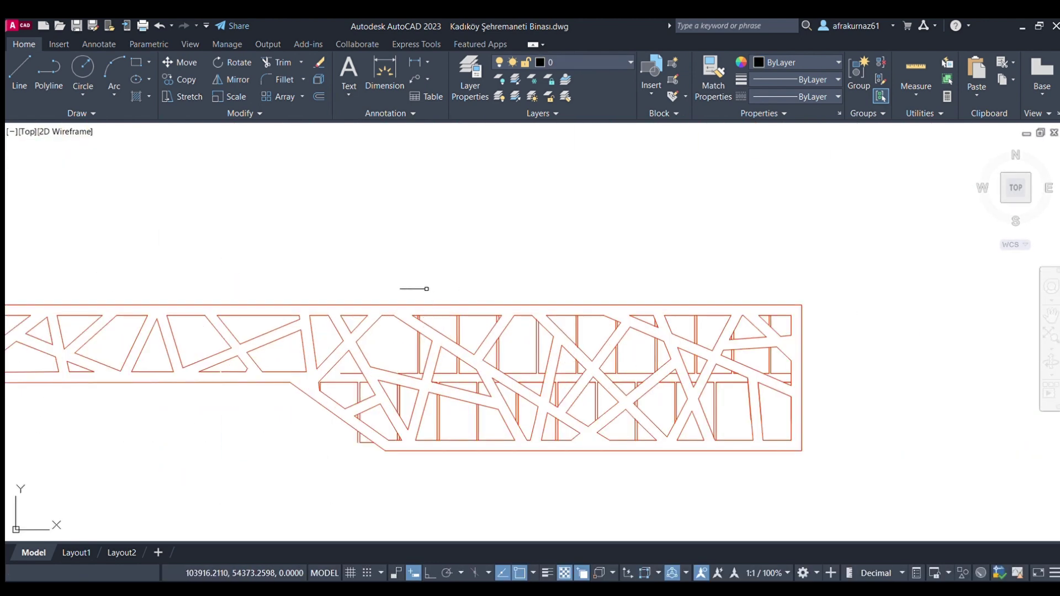
{"action": "left_click_drag", "start_coordinate": [400, 283], "coordinate": [453, 454]}
{"action": "left_click_drag", "start_coordinate": [429, 318], "coordinate": [497, 403]}
{"action": "key", "text": "Delete"}
{"action": "left_click_drag", "start_coordinate": [365, 344], "coordinate": [314, 373]}
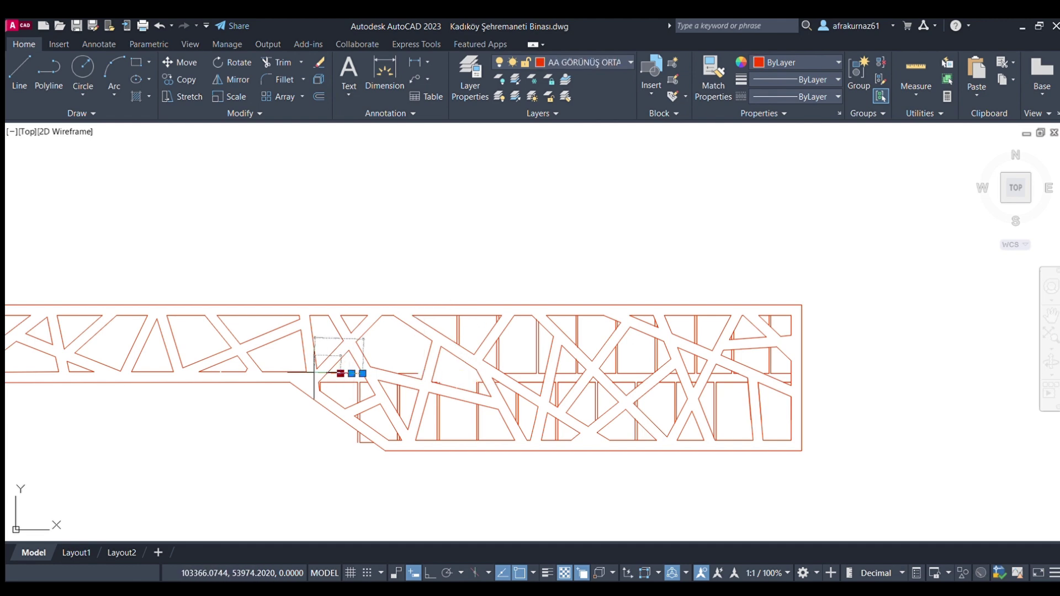
{"action": "key", "text": "Delete"}
{"action": "left_click", "coordinate": [345, 379]}
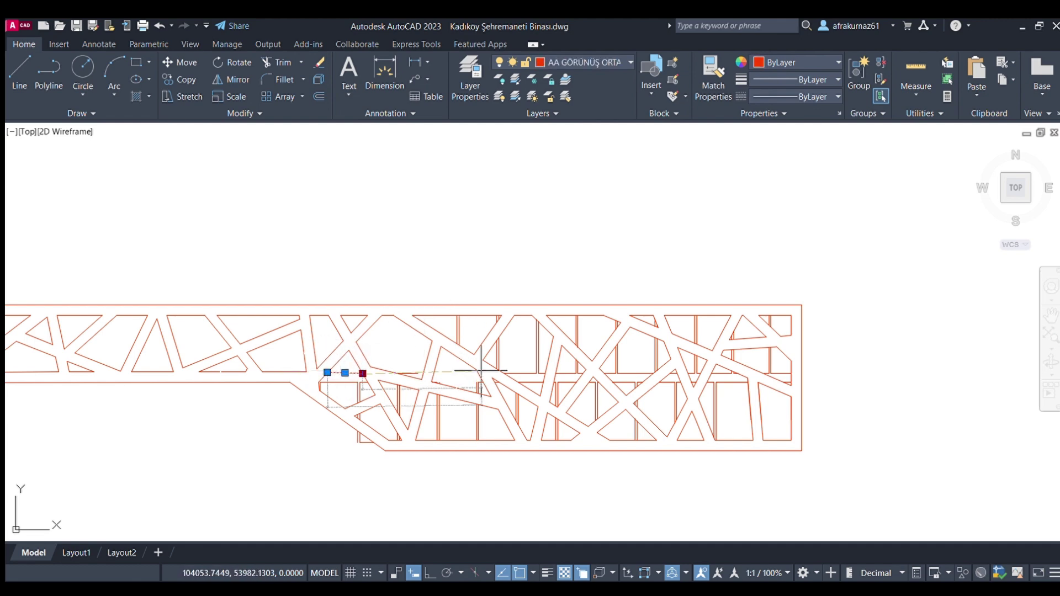
{"action": "key", "text": "Delete"}
{"action": "scroll", "coordinate": [409, 368], "scroll_direction": "up", "scroll_amount": 2}
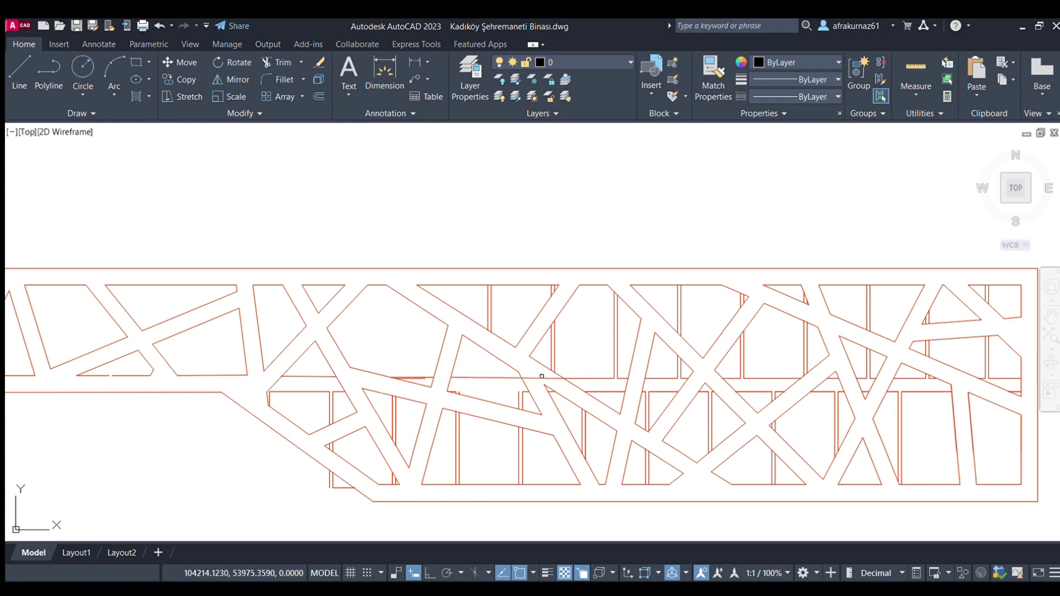
{"action": "left_click_drag", "start_coordinate": [378, 359], "coordinate": [468, 400]}
{"action": "key", "text": "Delete"}
{"action": "key", "text": "Delete"}
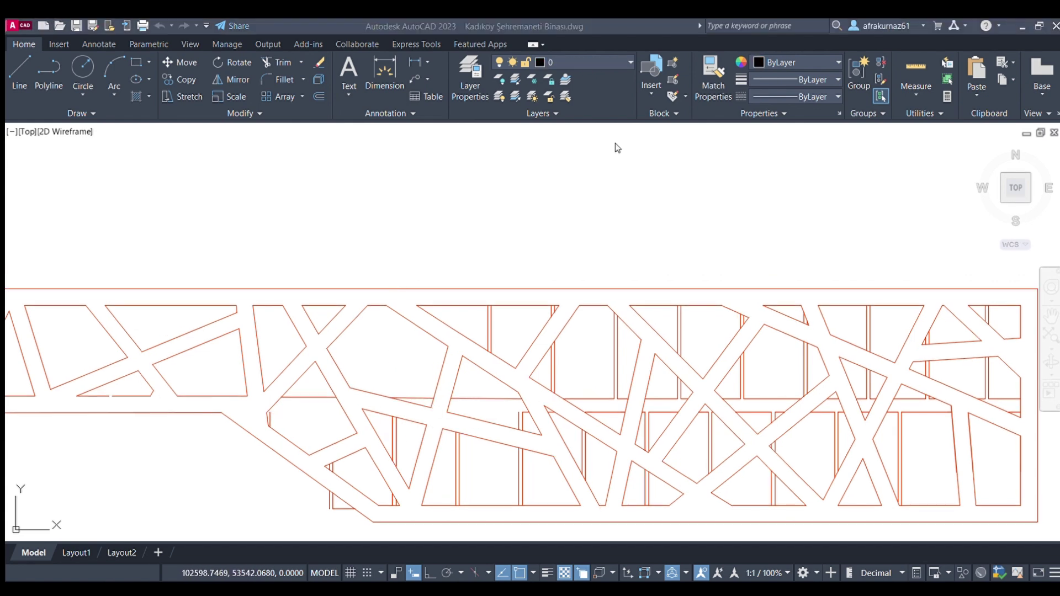
{"action": "left_click", "coordinate": [488, 331]}
Remove the remaining vertical lines and short leftover pieces in the lower block.
{"action": "key", "text": "Delete"}
{"action": "left_click_drag", "start_coordinate": [540, 253], "coordinate": [563, 397]}
{"action": "key", "text": "Delete"}
{"action": "left_click_drag", "start_coordinate": [317, 411], "coordinate": [303, 386]}
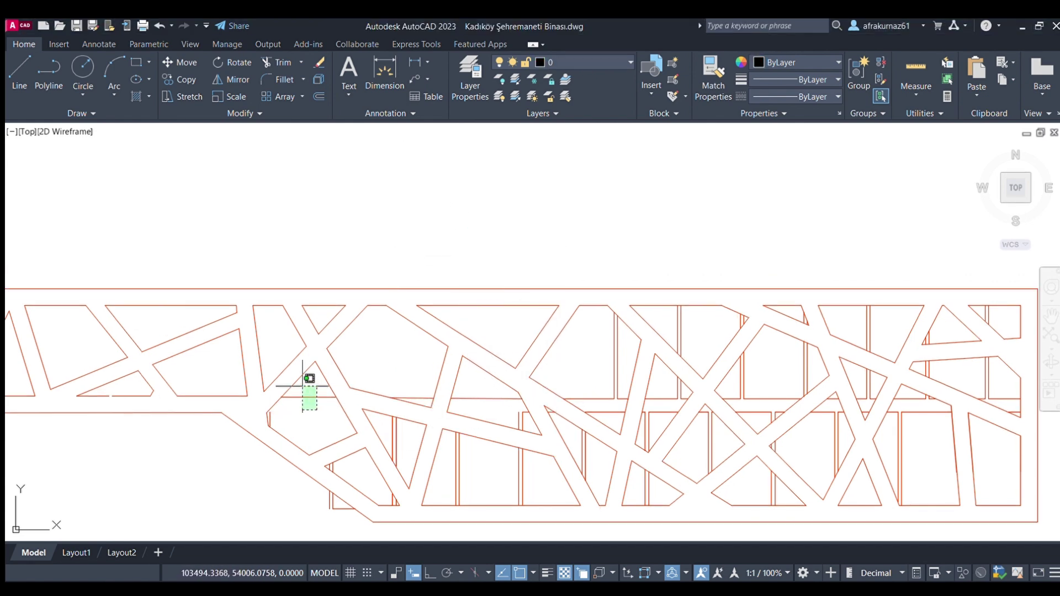
{"action": "key", "text": "Delete"}
{"action": "left_click", "coordinate": [414, 398]}
{"action": "key", "text": "Delete"}
{"action": "left_click", "coordinate": [472, 397]}
{"action": "key", "text": "Delete"}
{"action": "left_click_drag", "start_coordinate": [530, 470], "coordinate": [454, 462]}
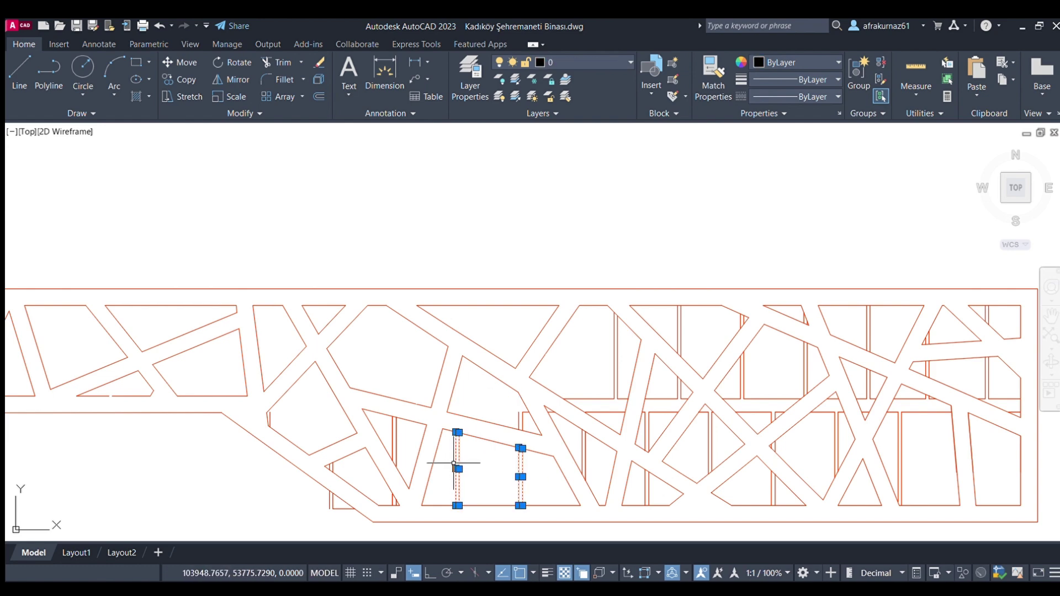
{"action": "key", "text": "Delete"}
{"action": "left_click_drag", "start_coordinate": [380, 369], "coordinate": [416, 527]}
{"action": "key", "text": "Delete"}
{"action": "left_click_drag", "start_coordinate": [307, 421], "coordinate": [350, 516]}
Clear short horizontal and vertical leftover segments from the lattice cells.
{"action": "key", "text": "Delete"}
{"action": "scroll", "coordinate": [360, 314], "scroll_direction": "down", "scroll_amount": 4}
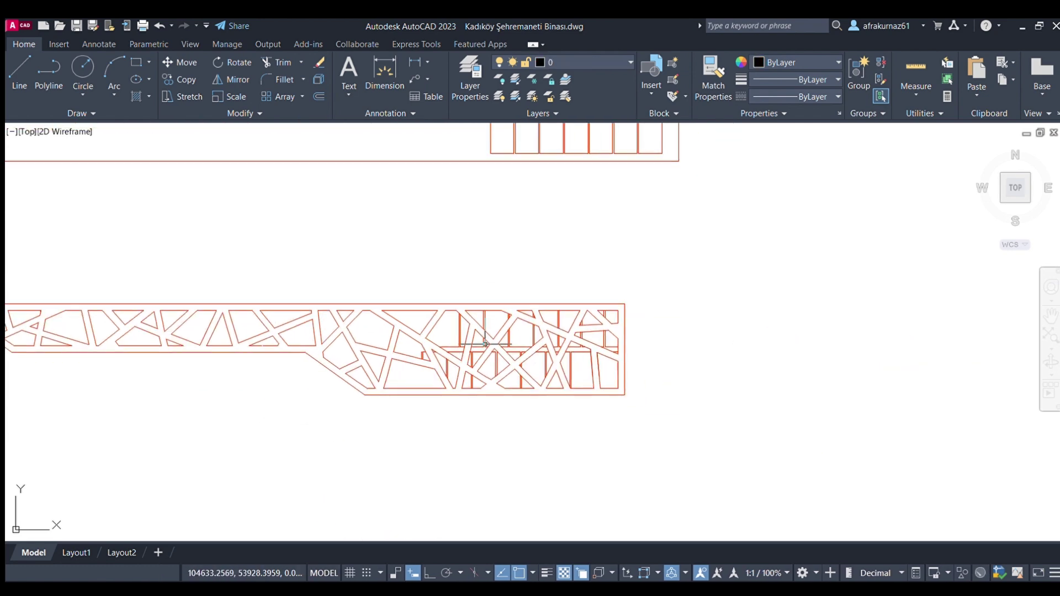
{"action": "scroll", "coordinate": [485, 344], "scroll_direction": "up", "scroll_amount": 1}
{"action": "left_click", "coordinate": [467, 342]}
{"action": "key", "text": "Delete"}
{"action": "left_click_drag", "start_coordinate": [414, 265], "coordinate": [456, 457]}
{"action": "key", "text": "Delete"}
{"action": "scroll", "coordinate": [420, 365], "scroll_direction": "up", "scroll_amount": 3}
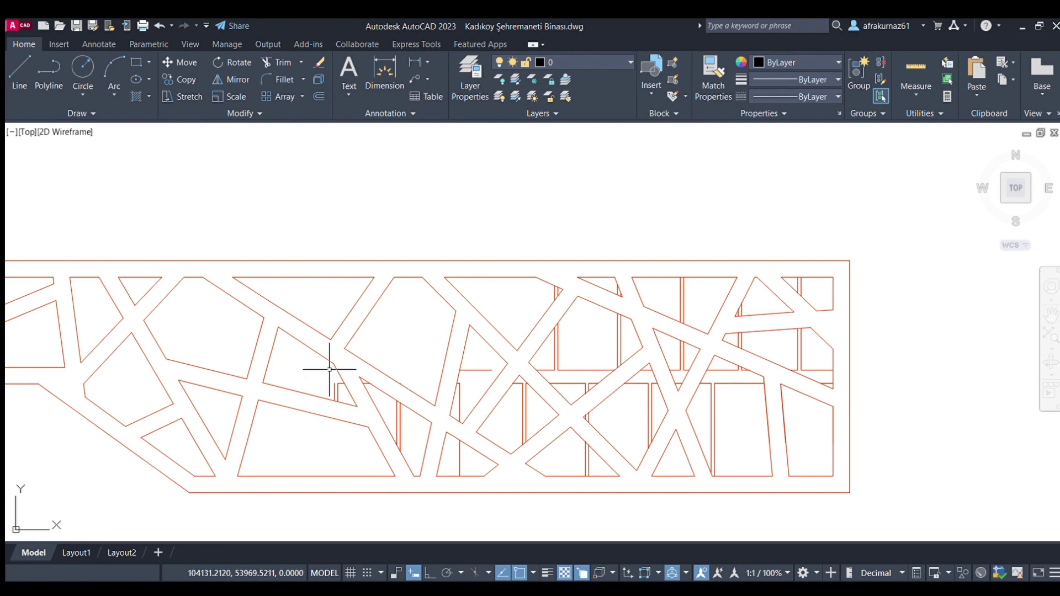
{"action": "left_click_drag", "start_coordinate": [330, 370], "coordinate": [402, 421]}
{"action": "key", "text": "Delete"}
{"action": "left_click_drag", "start_coordinate": [436, 347], "coordinate": [492, 393]}
{"action": "key", "text": "Delete"}
{"action": "left_click_drag", "start_coordinate": [674, 355], "coordinate": [870, 425]}
{"action": "key", "text": "Delete"}
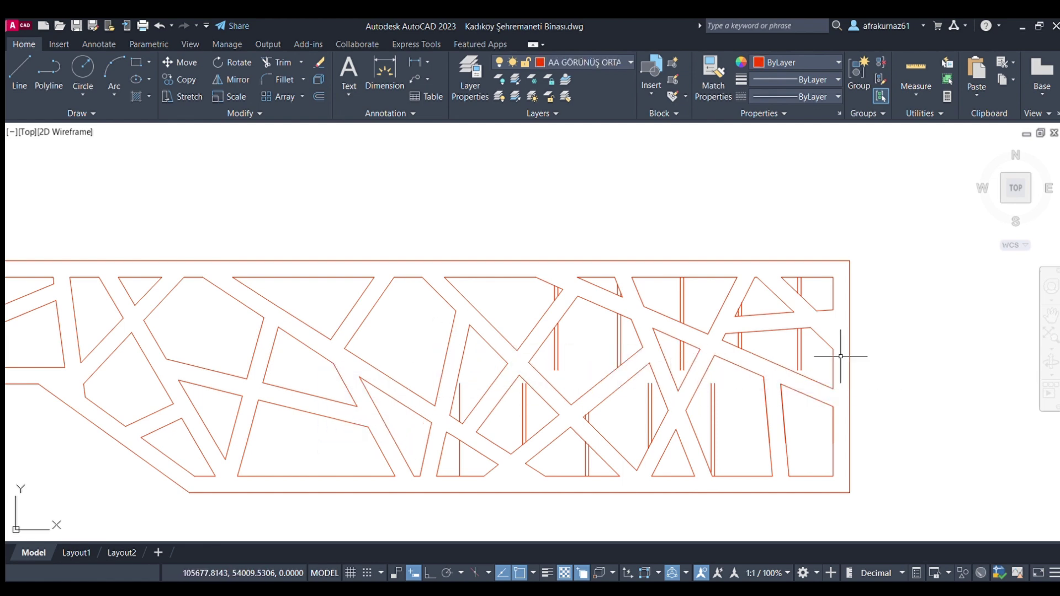
Delete the last vertical line pairs in the middle and upper lattice cells.
{"action": "key", "text": "Delete"}
{"action": "mouse_move", "coordinate": [840, 356]}
{"action": "left_mouse_down"}
{"action": "mouse_move", "coordinate": [789, 331]}
{"action": "mouse_move", "coordinate": [718, 342]}
{"action": "left_mouse_up"}
{"action": "key", "text": "Delete"}
{"action": "key", "text": "Delete"}
{"action": "left_click_drag", "start_coordinate": [558, 409], "coordinate": [598, 490]}
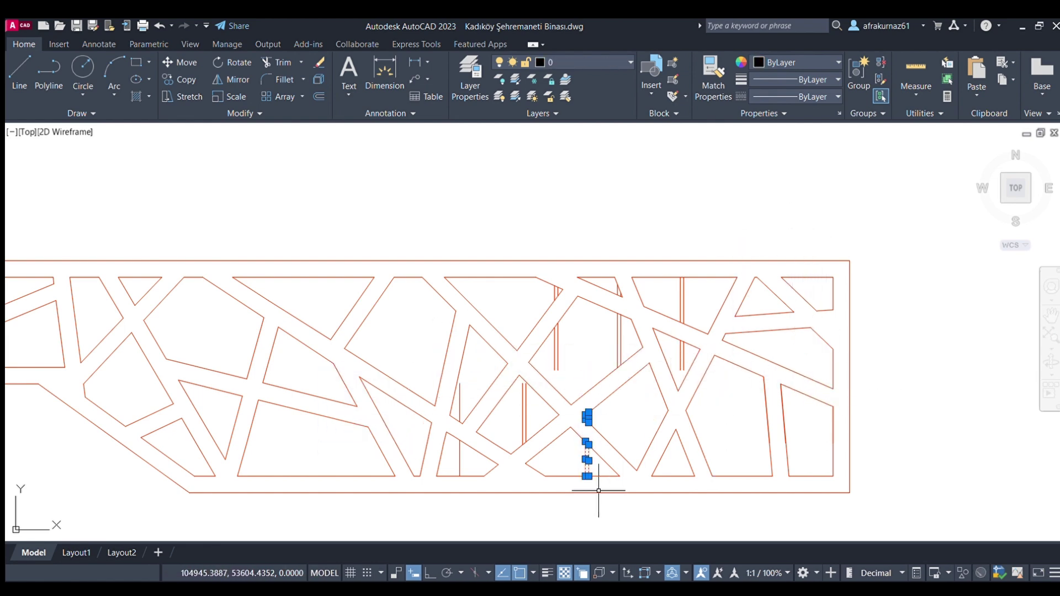
{"action": "key", "text": "Delete"}
{"action": "left_click_drag", "start_coordinate": [508, 386], "coordinate": [563, 447]}
{"action": "left_click_drag", "start_coordinate": [430, 348], "coordinate": [497, 497]}
{"action": "key", "text": "Delete"}
{"action": "left_click_drag", "start_coordinate": [527, 237], "coordinate": [577, 343]}
{"action": "left_click_drag", "start_coordinate": [594, 207], "coordinate": [628, 378]}
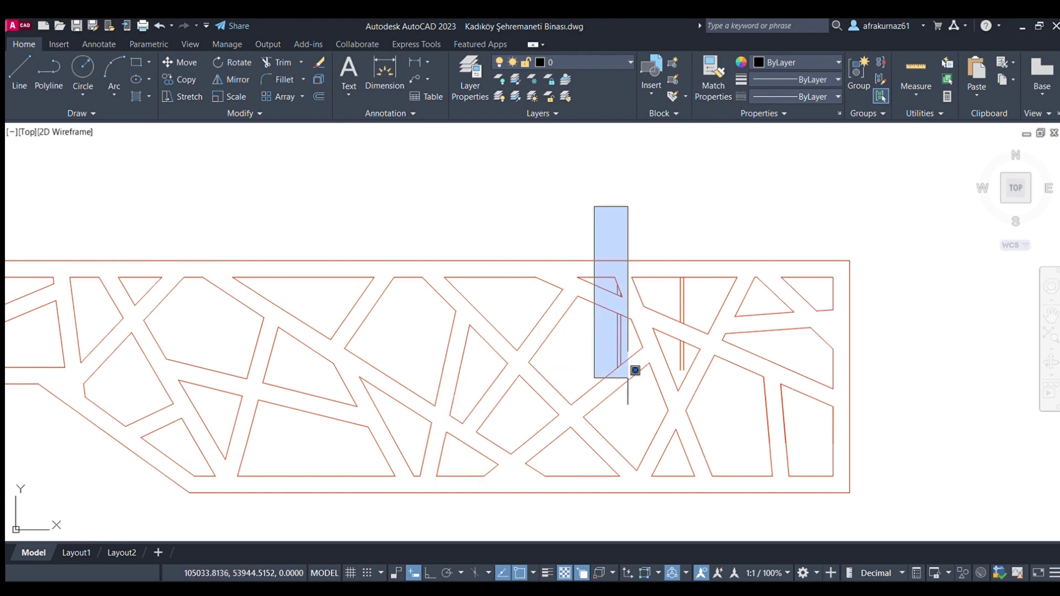
{"action": "key", "text": "Delete"}
Move the red lattice strip directly under the facade strip, right ends flush.
{"action": "scroll", "coordinate": [718, 375], "scroll_direction": "down", "scroll_amount": 3}
{"action": "scroll", "coordinate": [505, 381], "scroll_direction": "down", "scroll_amount": 2}
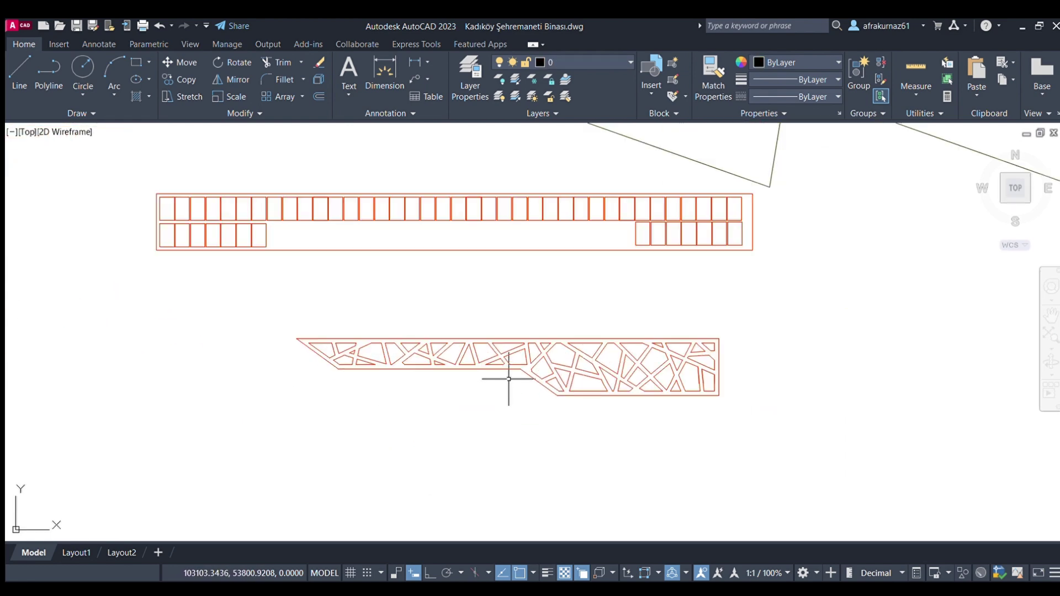
{"action": "scroll", "coordinate": [683, 365], "scroll_direction": "down", "scroll_amount": 2}
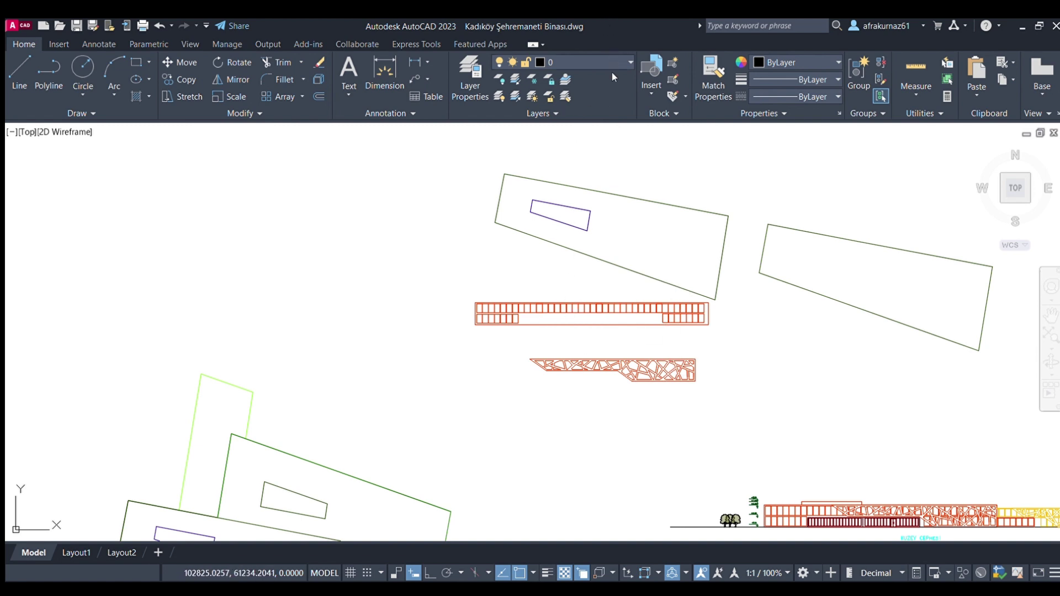
{"action": "middle_click_drag", "start_coordinate": [620, 380], "coordinate": [603, 334]}
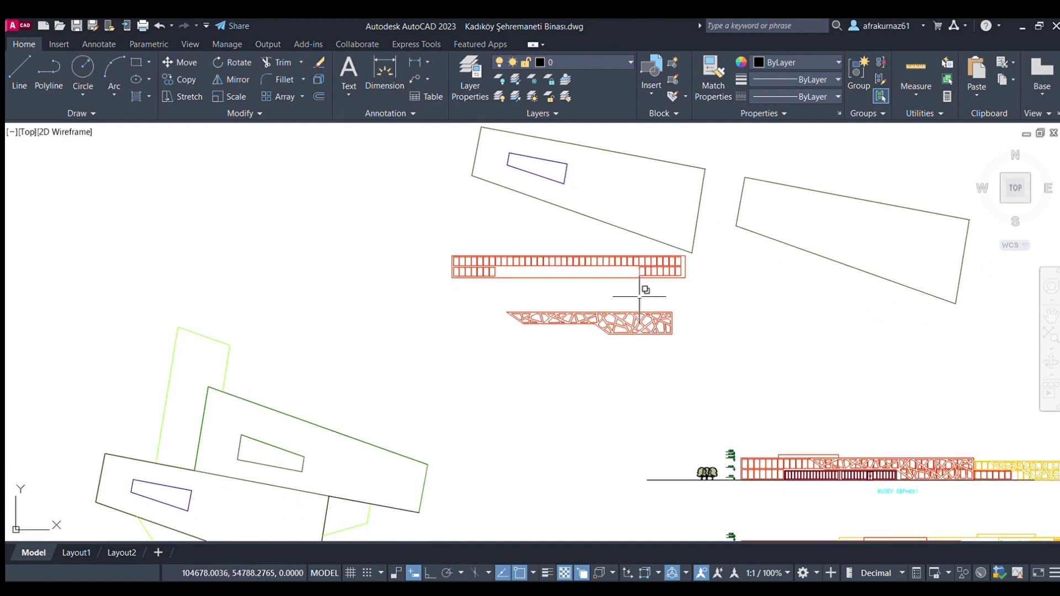
{"action": "middle_click_drag", "start_coordinate": [656, 304], "coordinate": [654, 331]}
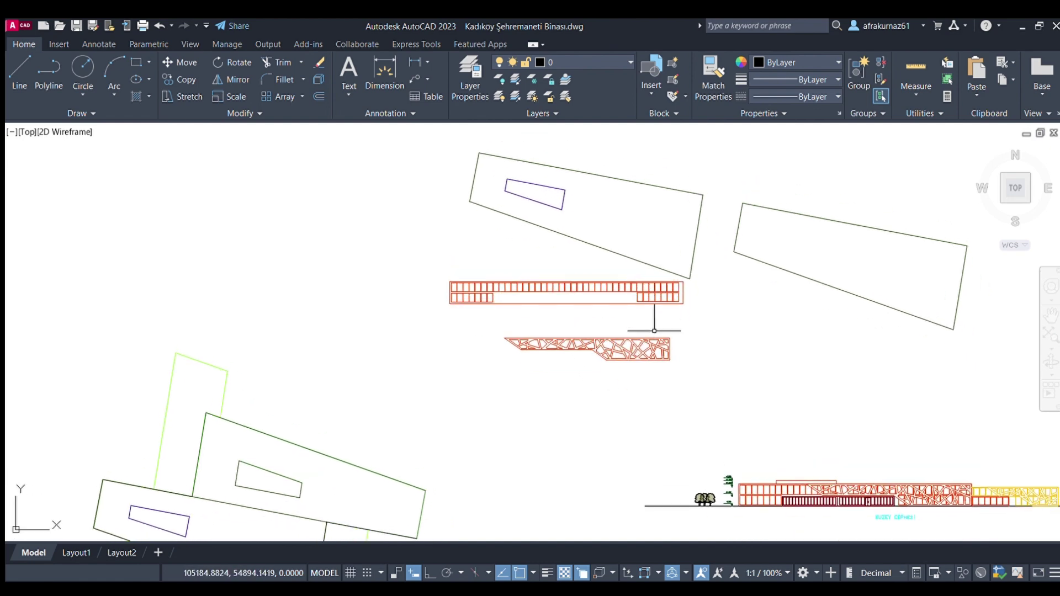
{"action": "left_click", "coordinate": [710, 390]}
{"action": "left_click", "coordinate": [445, 334]}
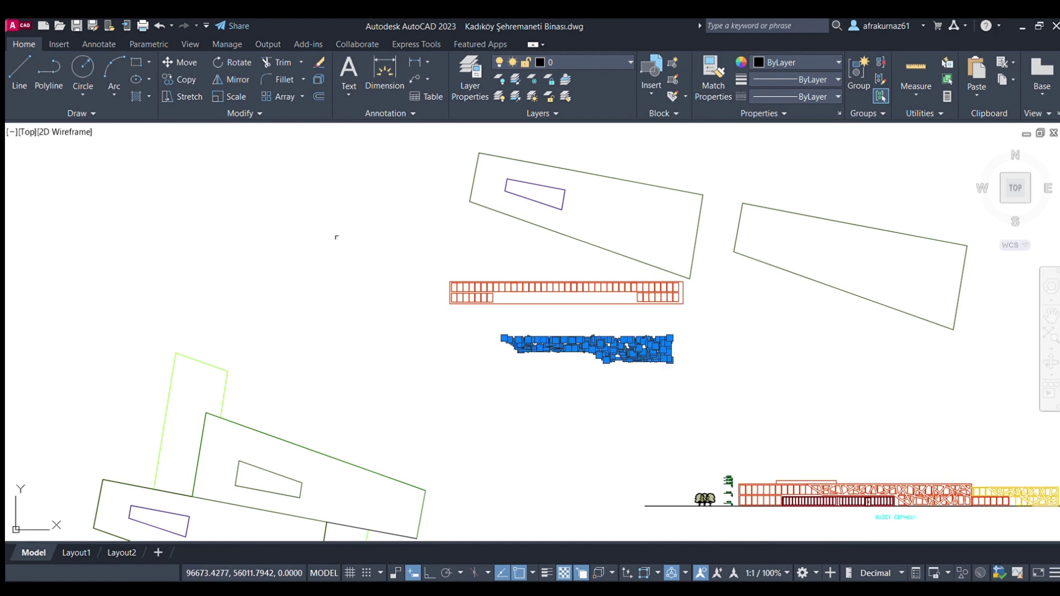
{"action": "left_click", "coordinate": [182, 62]}
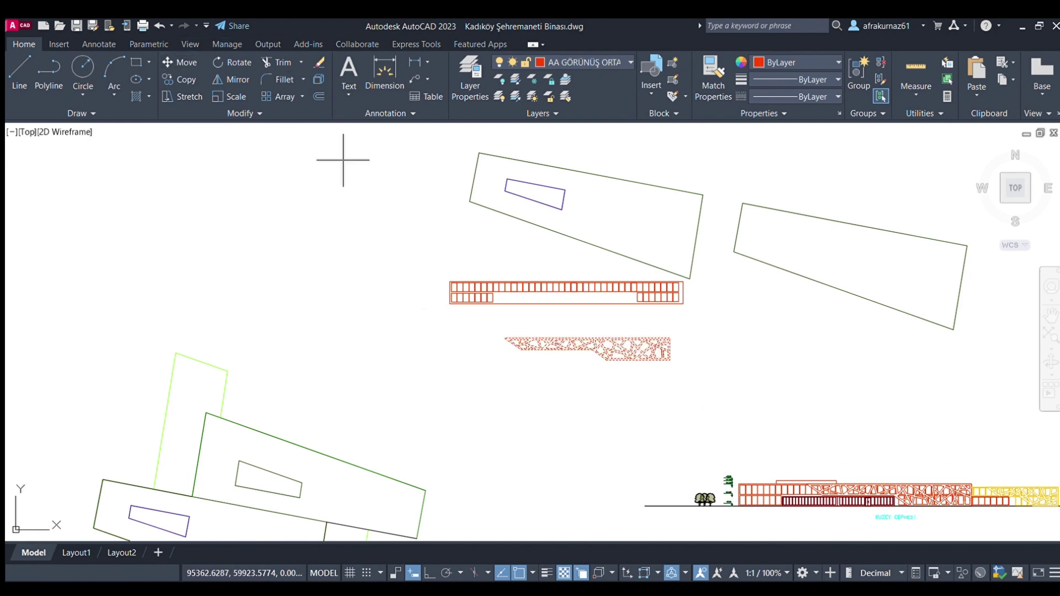
{"action": "left_click", "coordinate": [682, 338]}
{"action": "left_click", "coordinate": [694, 314]}
{"action": "scroll", "coordinate": [678, 307], "scroll_direction": "up", "scroll_amount": 4}
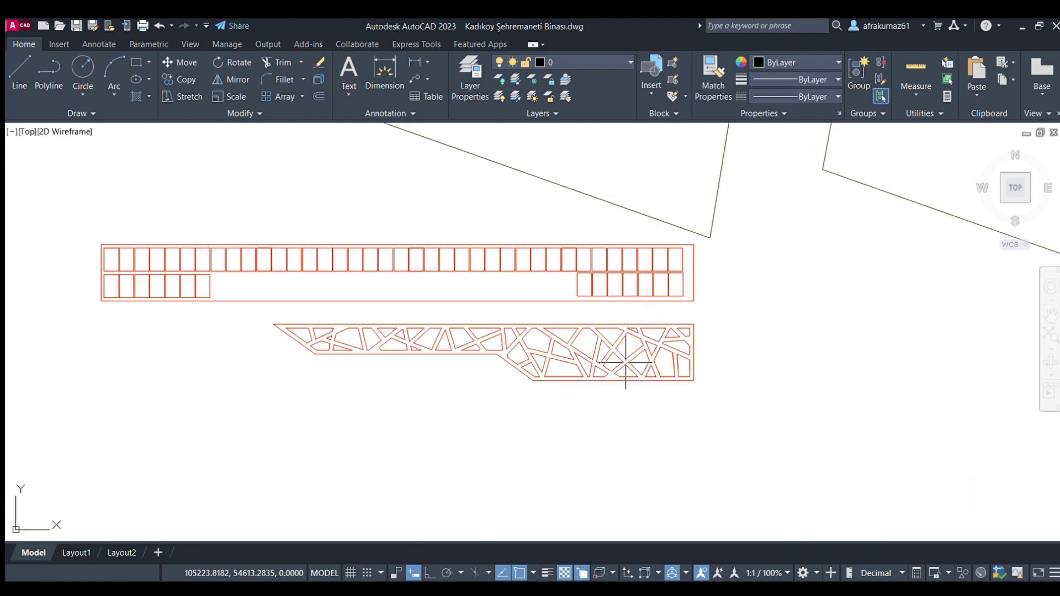
{"action": "scroll", "coordinate": [625, 362], "scroll_direction": "down", "scroll_amount": 2}
{"action": "scroll", "coordinate": [654, 349], "scroll_direction": "up", "scroll_amount": 2}
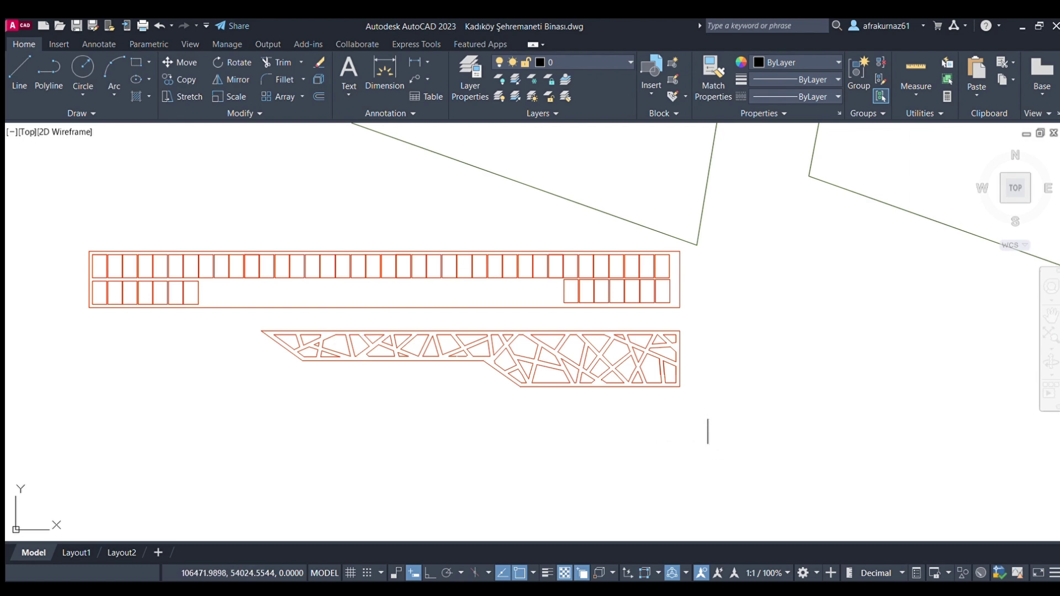
{"action": "scroll", "coordinate": [504, 320], "scroll_direction": "down", "scroll_amount": 5}
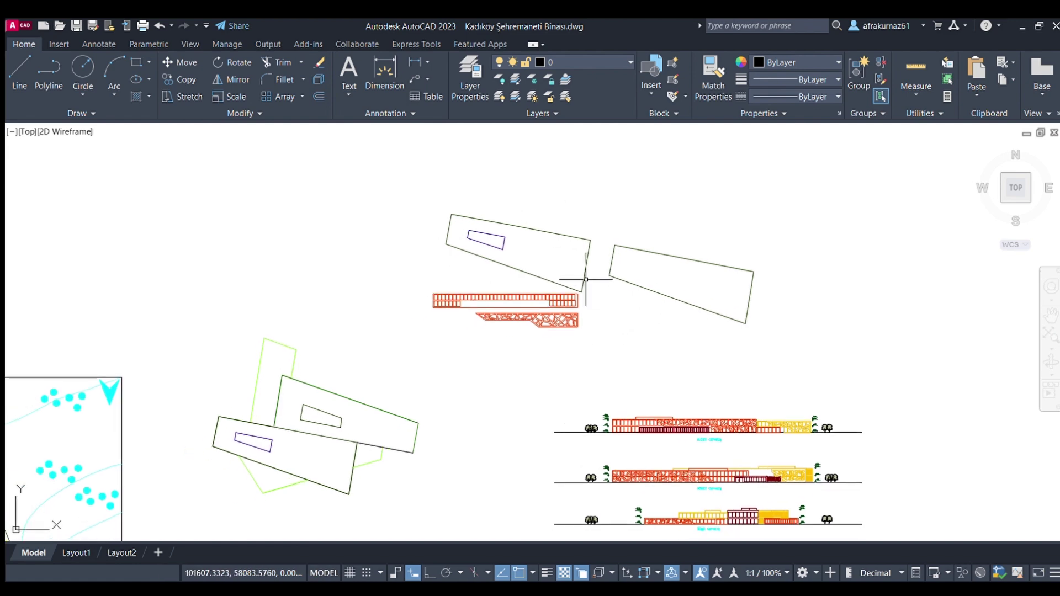
Inspect the four elevations up close, then window-select the entire second elevation.
{"action": "scroll", "coordinate": [644, 298], "scroll_direction": "down", "scroll_amount": 3}
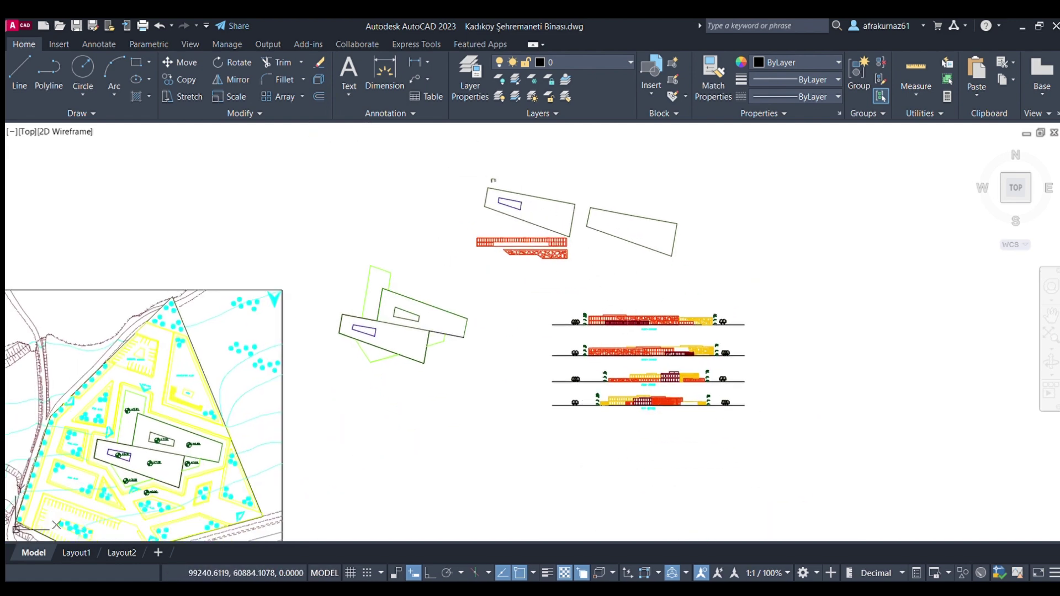
{"action": "scroll", "coordinate": [668, 375], "scroll_direction": "up", "scroll_amount": 3}
{"action": "scroll", "coordinate": [634, 398], "scroll_direction": "up", "scroll_amount": 2}
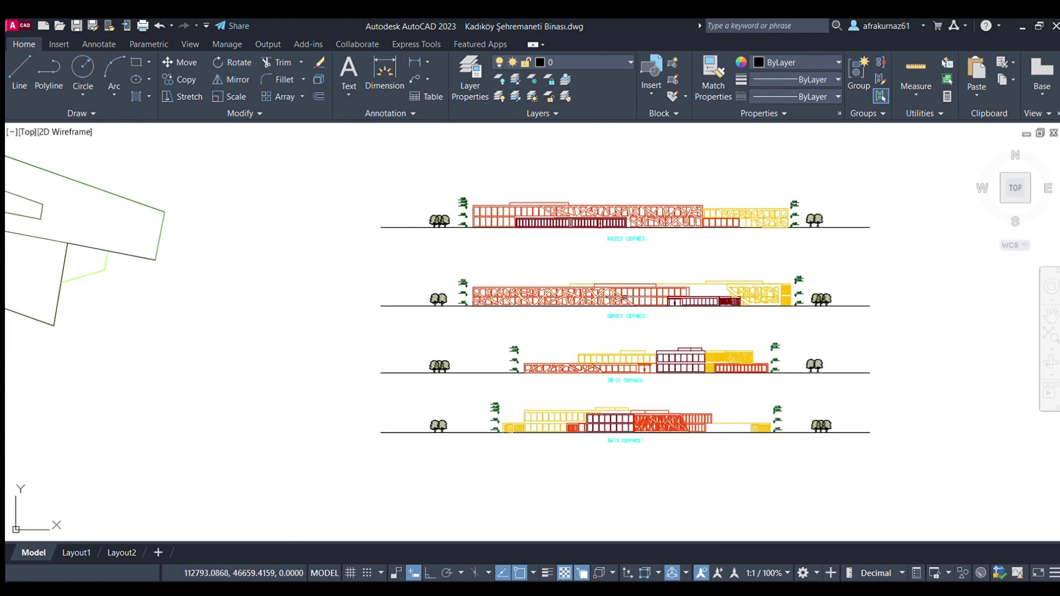
{"action": "middle_click_drag", "start_coordinate": [627, 271], "coordinate": [645, 396]}
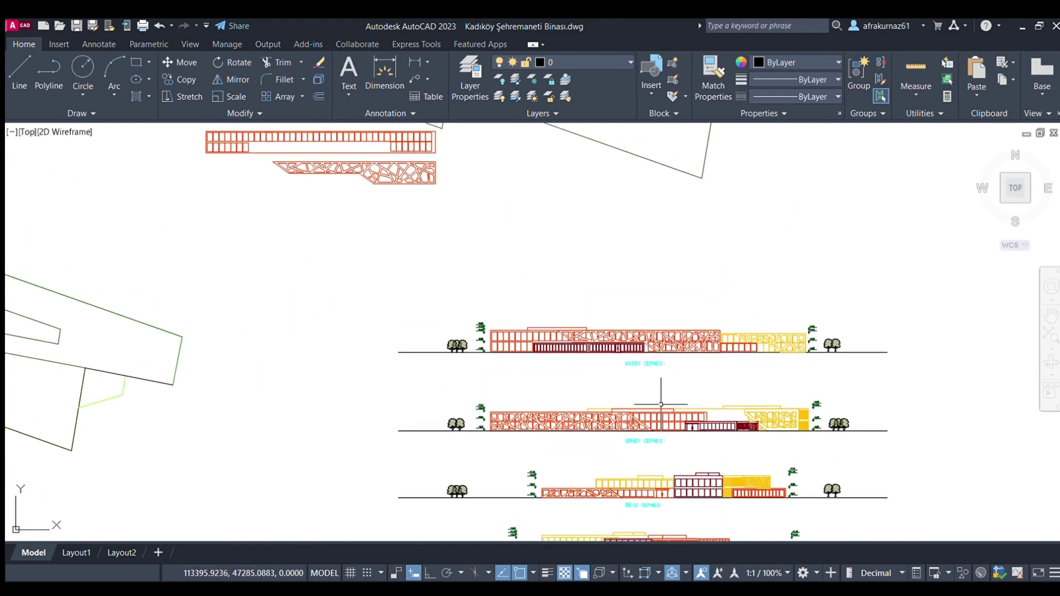
{"action": "scroll", "coordinate": [661, 404], "scroll_direction": "down", "scroll_amount": 2}
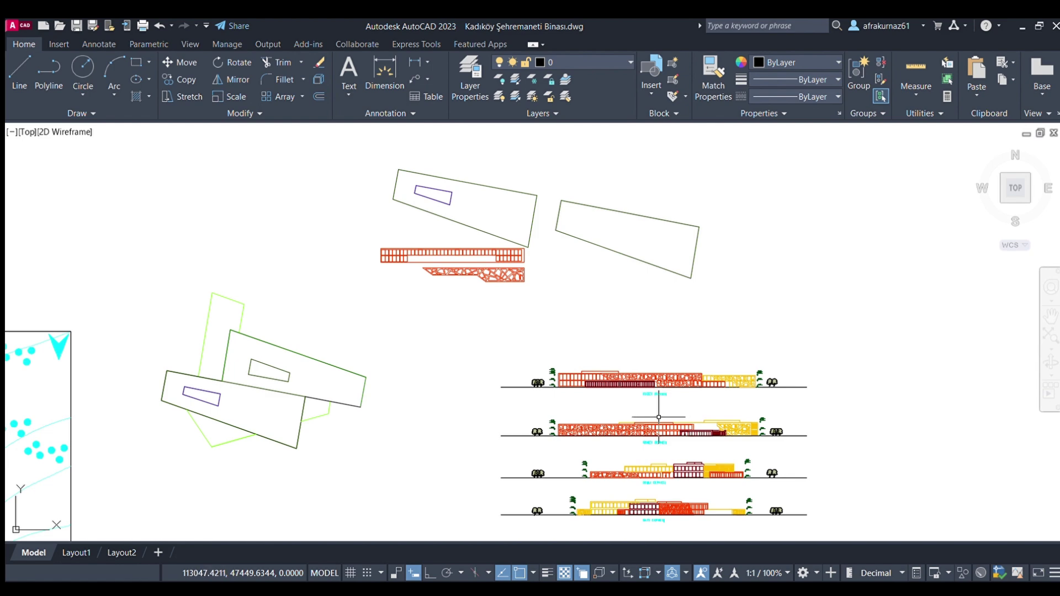
{"action": "middle_click_drag", "start_coordinate": [668, 466], "coordinate": [662, 459]}
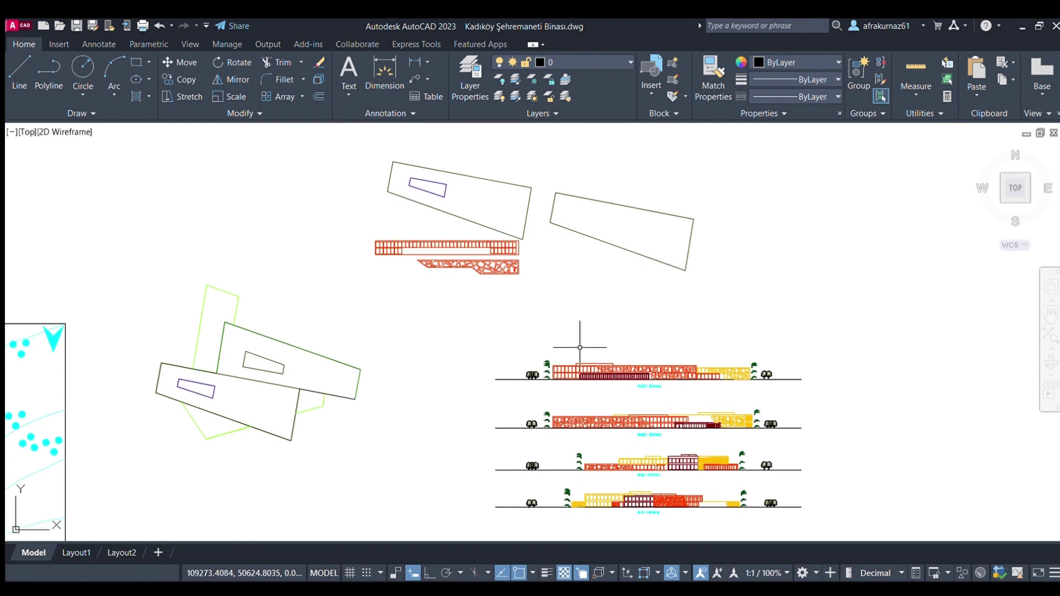
{"action": "scroll", "coordinate": [594, 366], "scroll_direction": "up", "scroll_amount": 2}
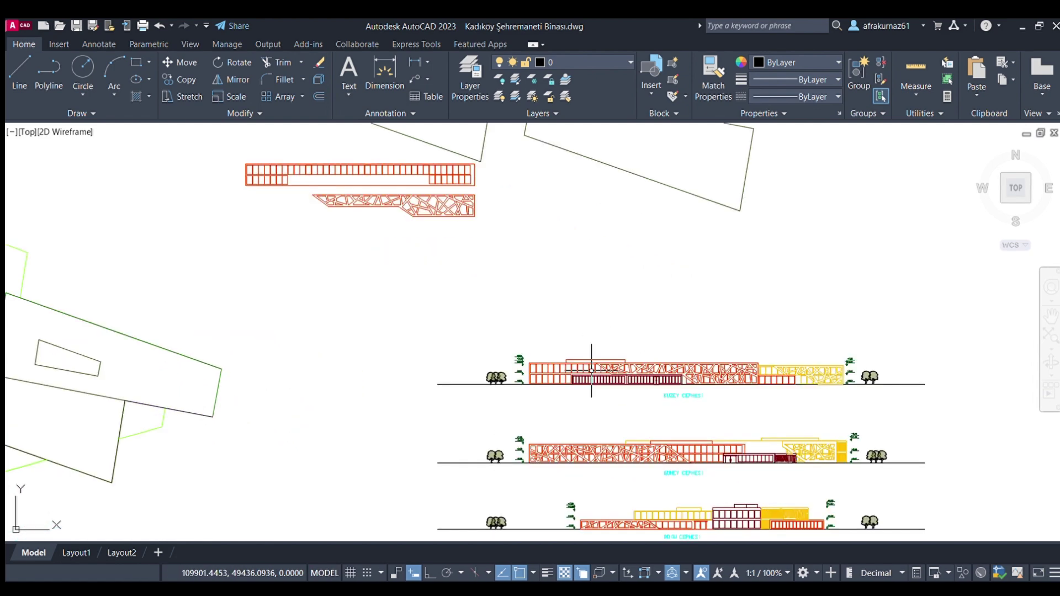
{"action": "scroll", "coordinate": [624, 423], "scroll_direction": "down", "scroll_amount": 2}
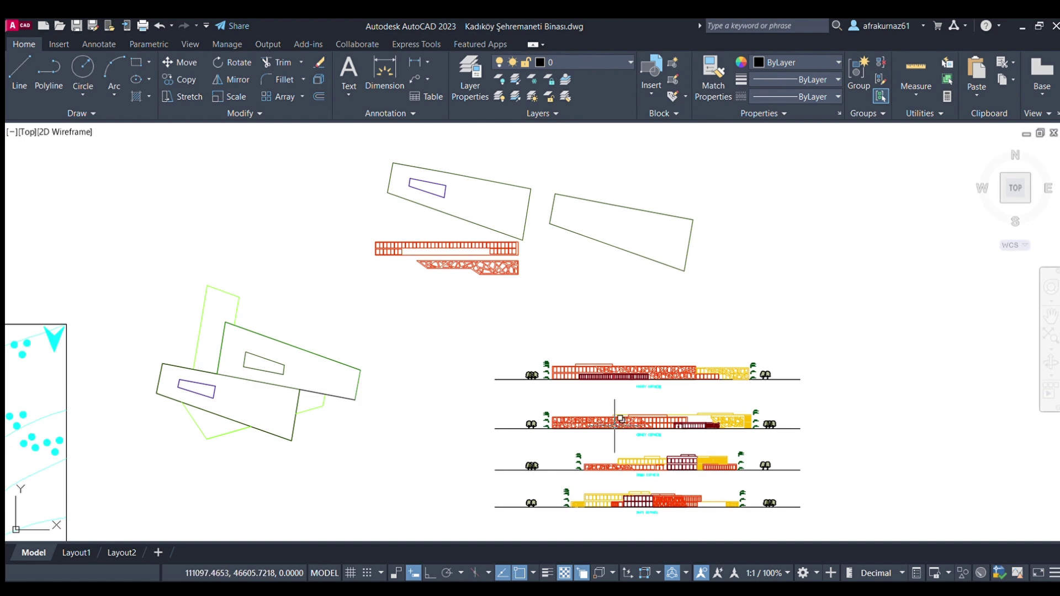
{"action": "scroll", "coordinate": [614, 425], "scroll_direction": "up", "scroll_amount": 2}
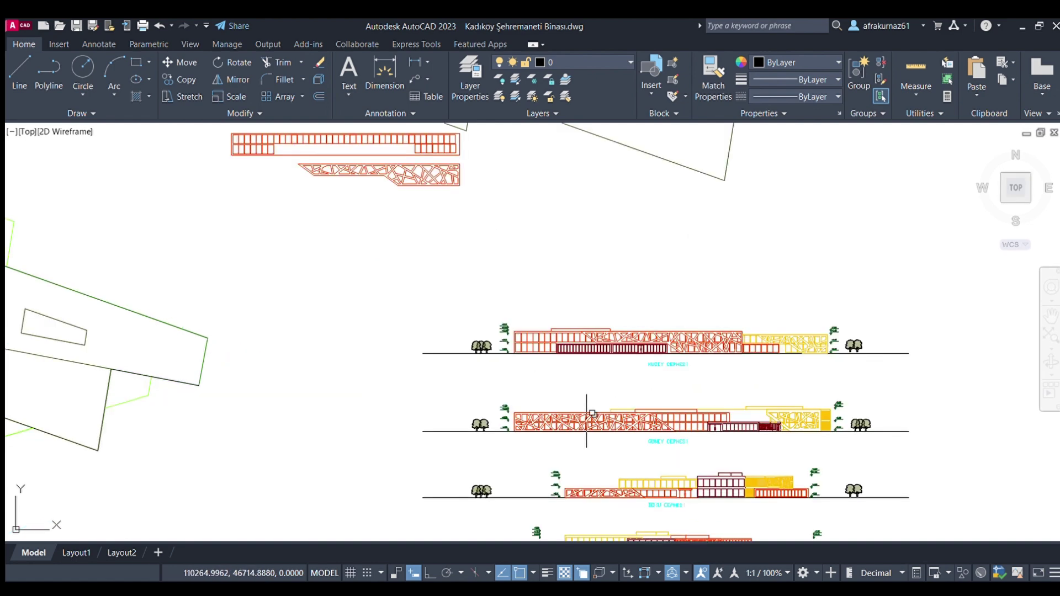
{"action": "left_click", "coordinate": [508, 390]}
{"action": "left_click", "coordinate": [739, 452]}
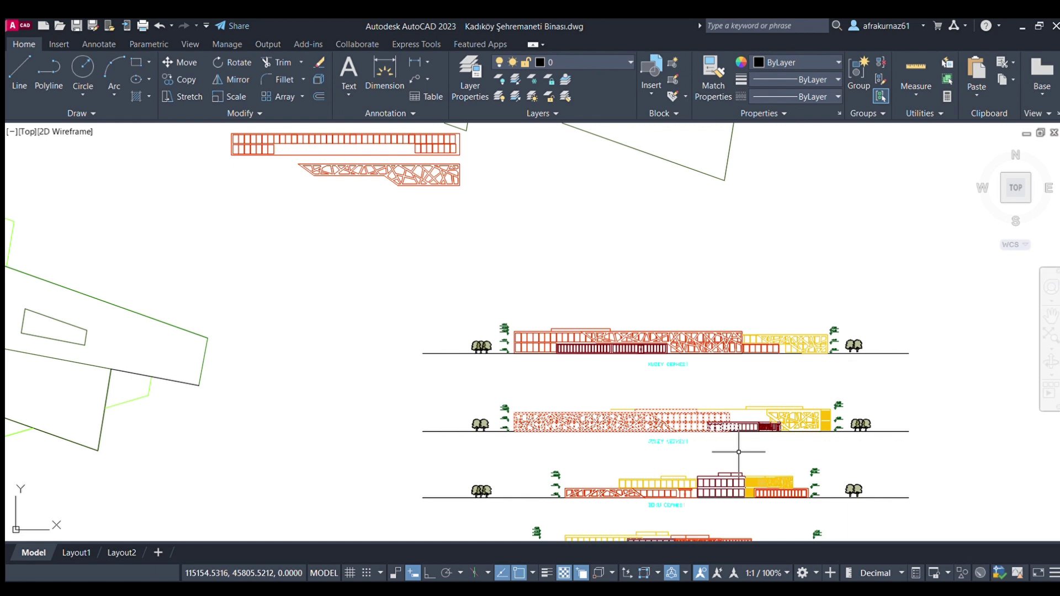
{"action": "scroll", "coordinate": [730, 426], "scroll_direction": "down", "scroll_amount": 2}
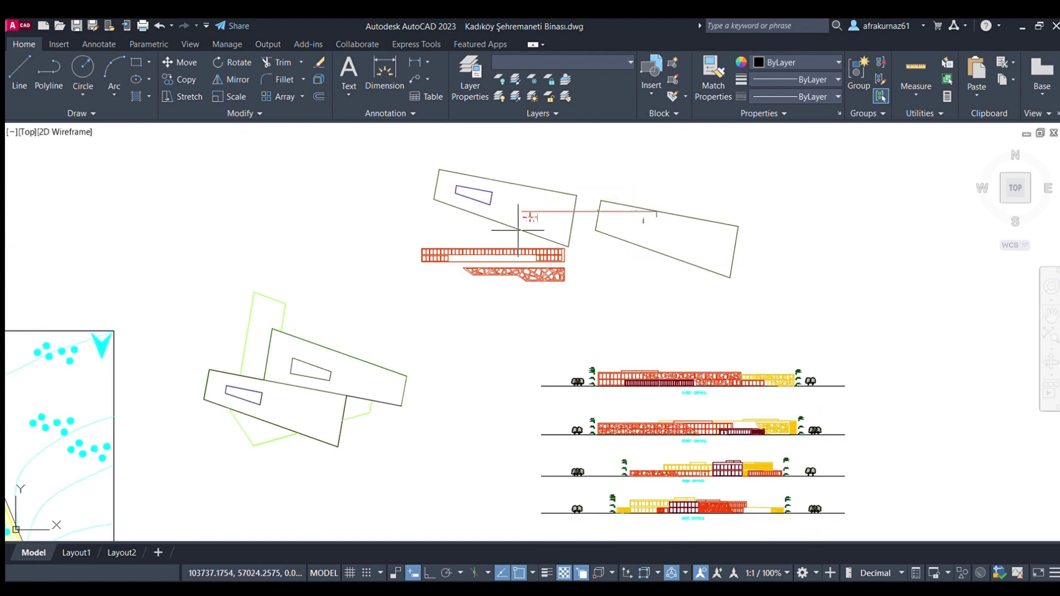
Copy the south elevation and place the copy above the upper building outline.
{"action": "middle_click_drag", "start_coordinate": [480, 152], "coordinate": [514, 273]}
{"action": "key", "text": "ctrl+c"}
{"action": "key", "text": "ctrl+v"}
{"action": "left_click", "coordinate": [474, 256]}
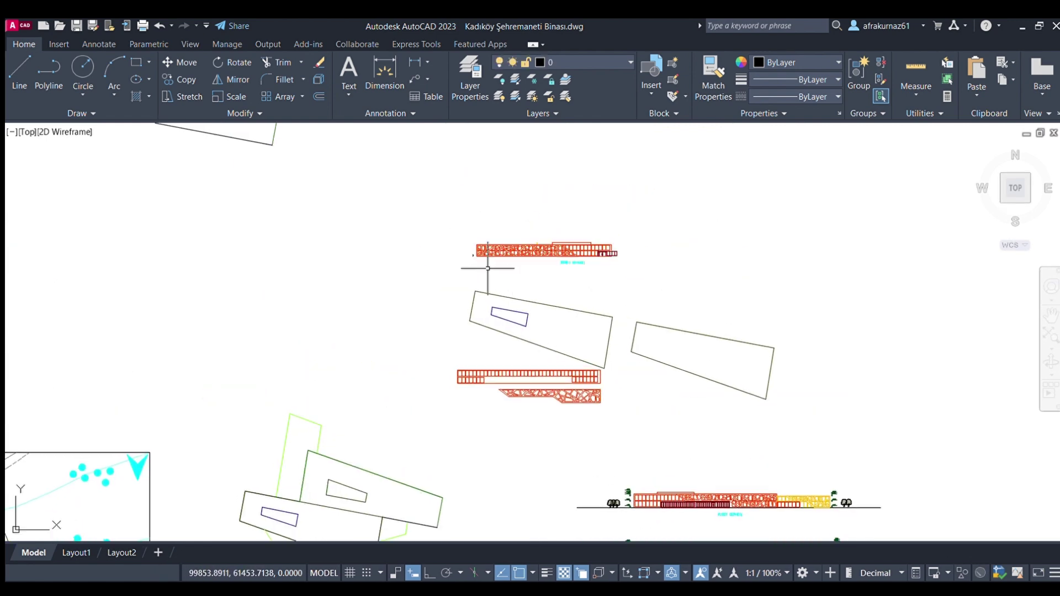
{"action": "scroll", "coordinate": [519, 247], "scroll_direction": "up", "scroll_amount": 2}
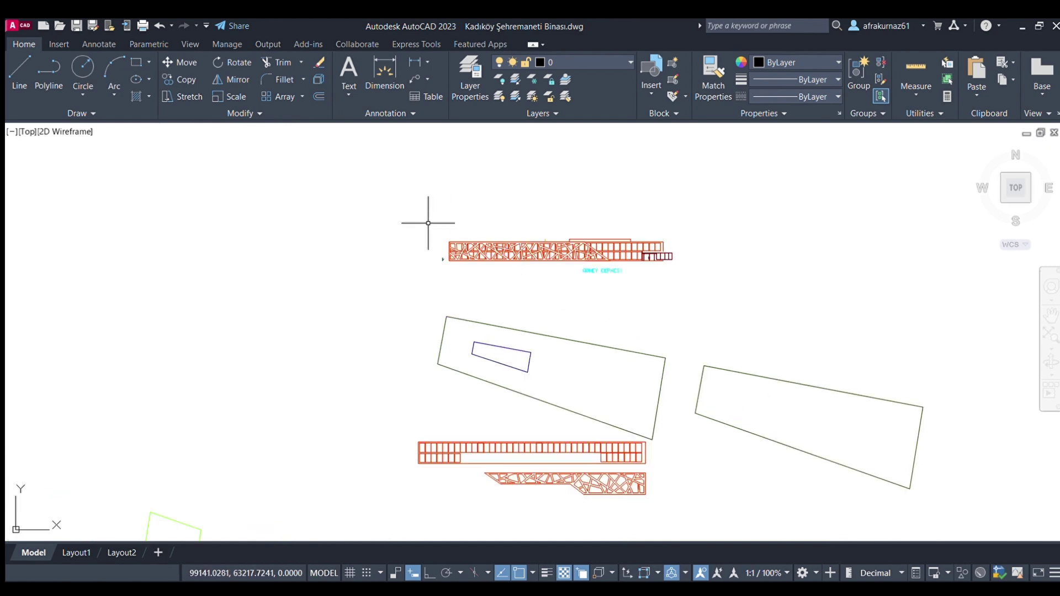
{"action": "scroll", "coordinate": [424, 214], "scroll_direction": "up", "scroll_amount": 2}
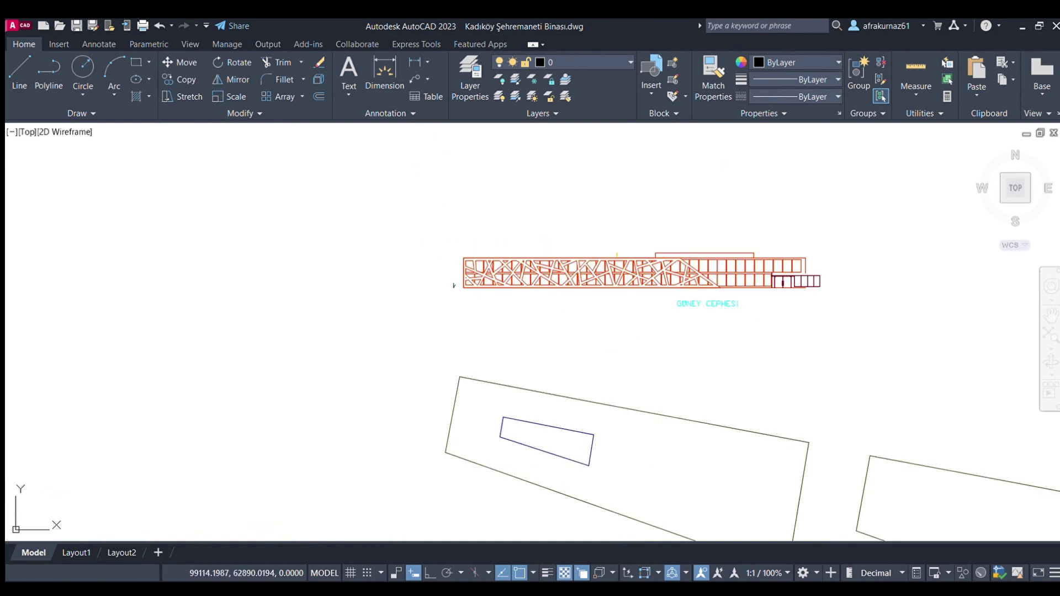
{"action": "key", "text": "Escape"}
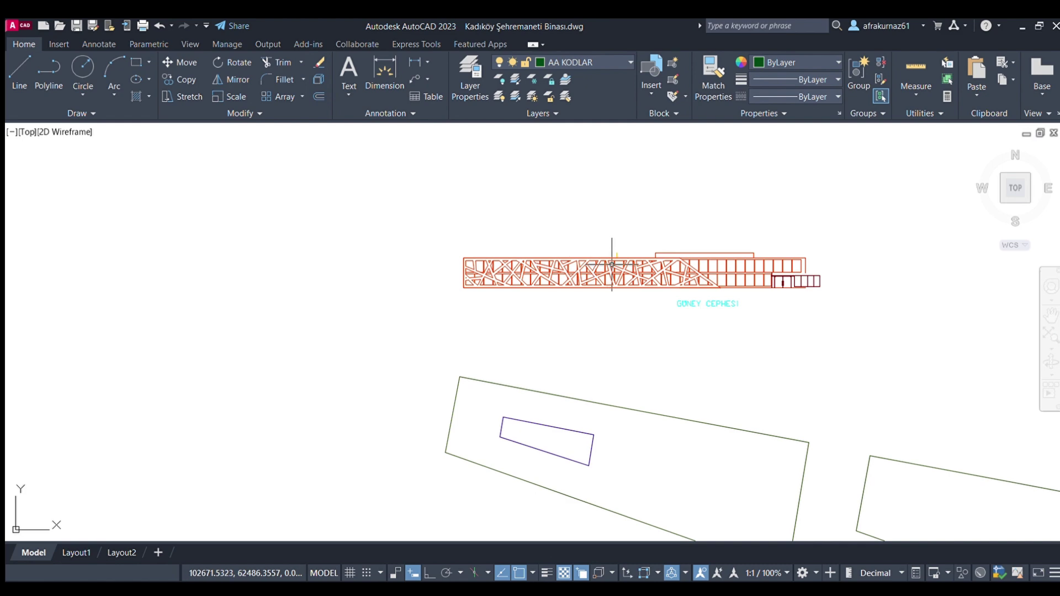
Delete the GUNEY CEPHESI title from the copied elevation.
{"action": "left_click_drag", "start_coordinate": [765, 307], "coordinate": [644, 296]}
{"action": "key", "text": "Delete"}
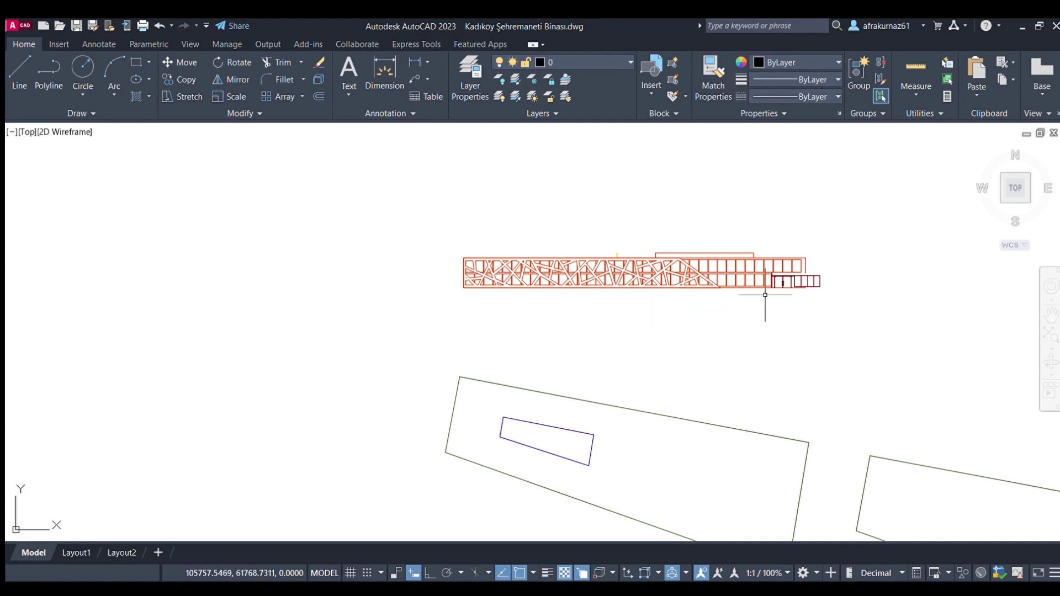
{"action": "scroll", "coordinate": [764, 294], "scroll_direction": "up", "scroll_amount": 2}
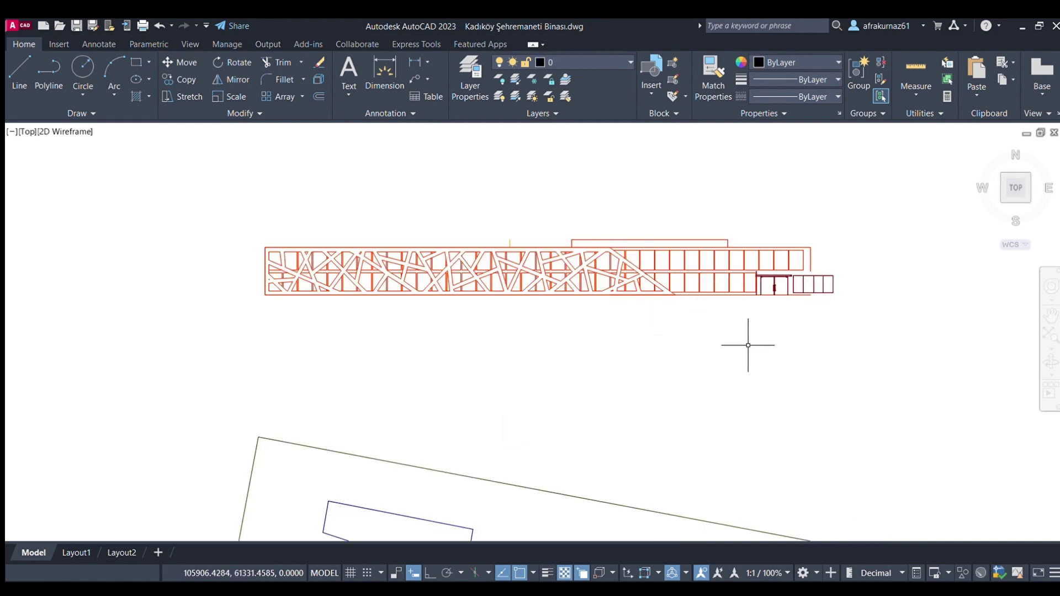
{"action": "scroll", "coordinate": [748, 348], "scroll_direction": "down", "scroll_amount": 4}
{"action": "scroll", "coordinate": [746, 296], "scroll_direction": "up", "scroll_amount": 2}
{"action": "scroll", "coordinate": [721, 320], "scroll_direction": "up", "scroll_amount": 1}
Erase the door and right-hand panels from the copied elevation.
{"action": "scroll", "coordinate": [694, 304], "scroll_direction": "up", "scroll_amount": 3}
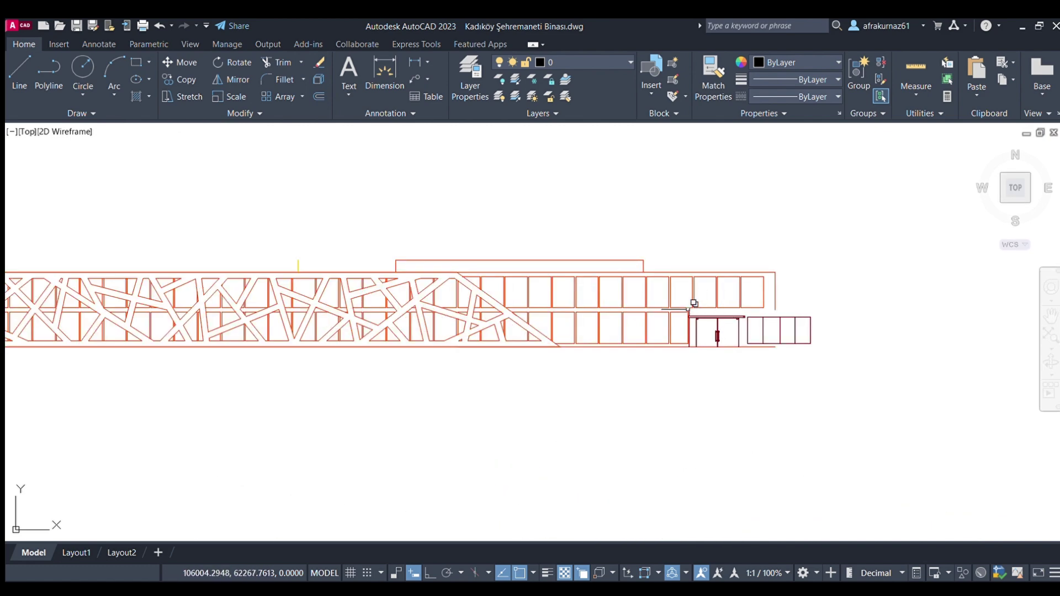
{"action": "scroll", "coordinate": [694, 303], "scroll_direction": "up", "scroll_amount": 4}
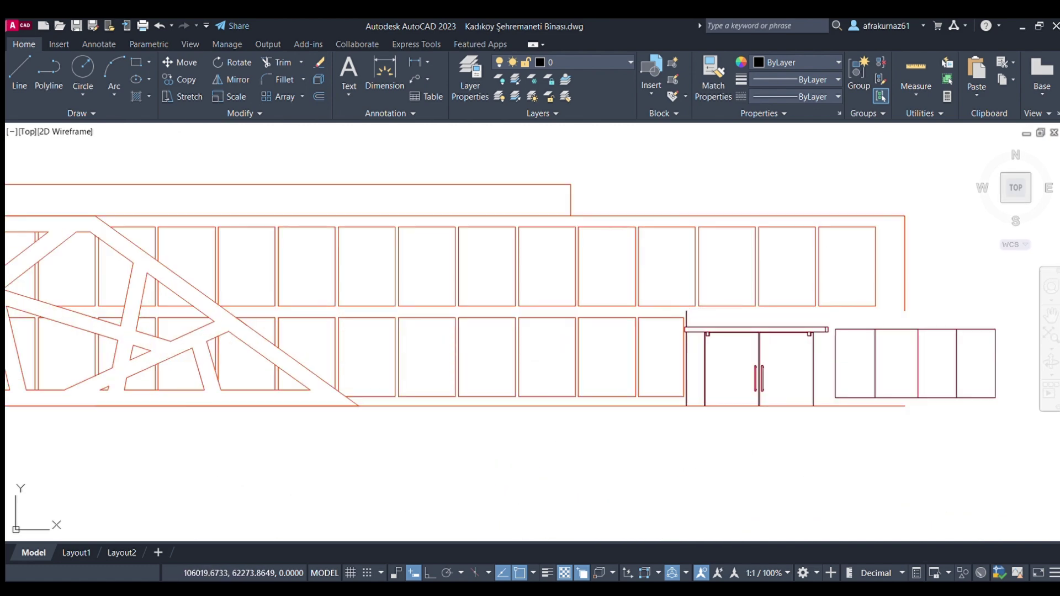
{"action": "left_click", "coordinate": [683, 308]}
{"action": "left_click", "coordinate": [1017, 440]}
{"action": "key", "text": "Delete"}
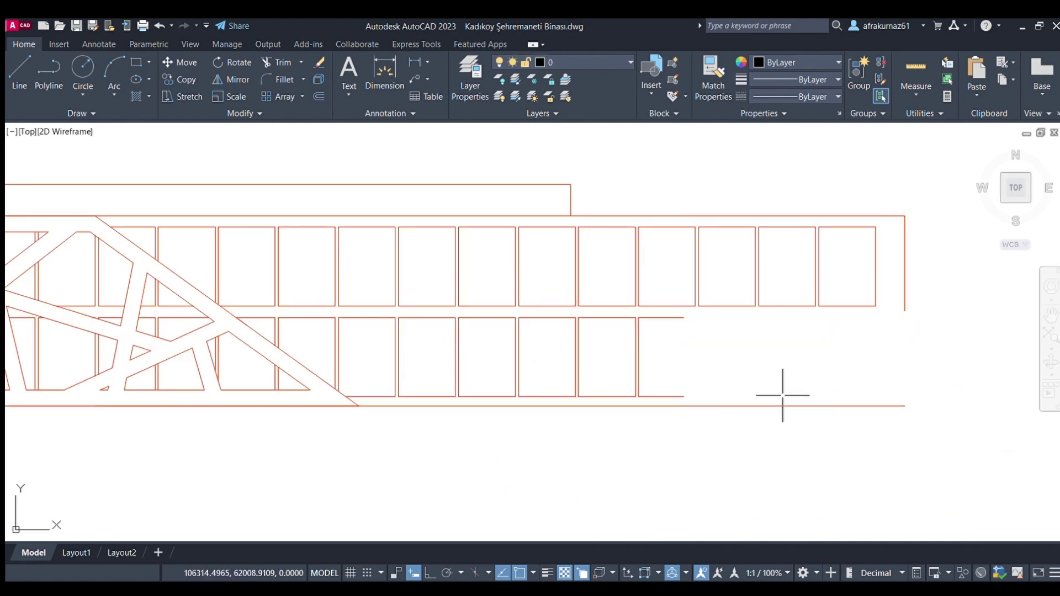
Copy a vertical window line to close the last lower panel, checking the outer frame.
{"action": "key", "text": "Escape"}
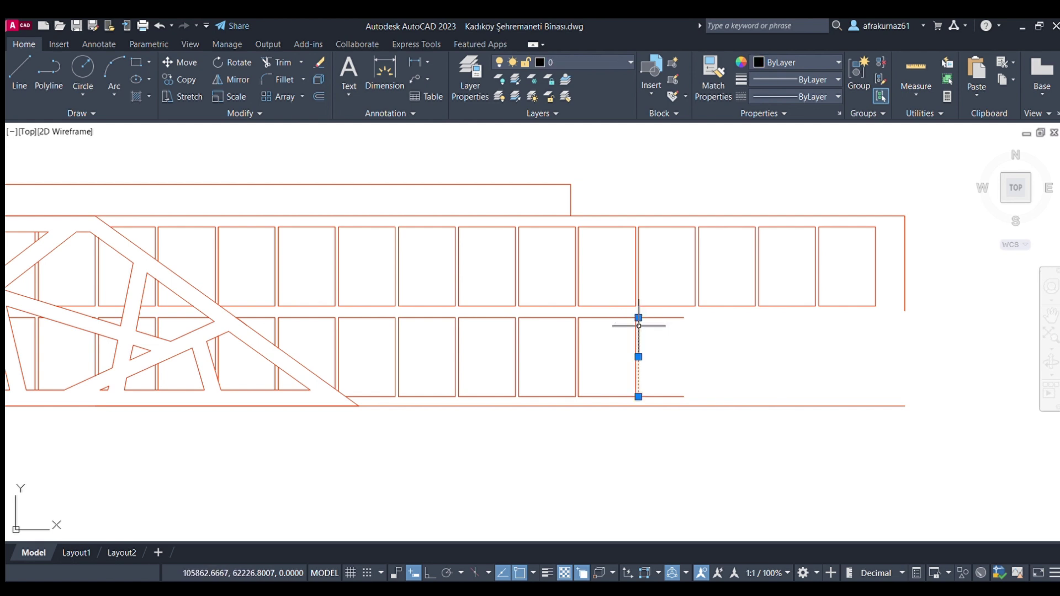
{"action": "left_click", "coordinate": [180, 80]}
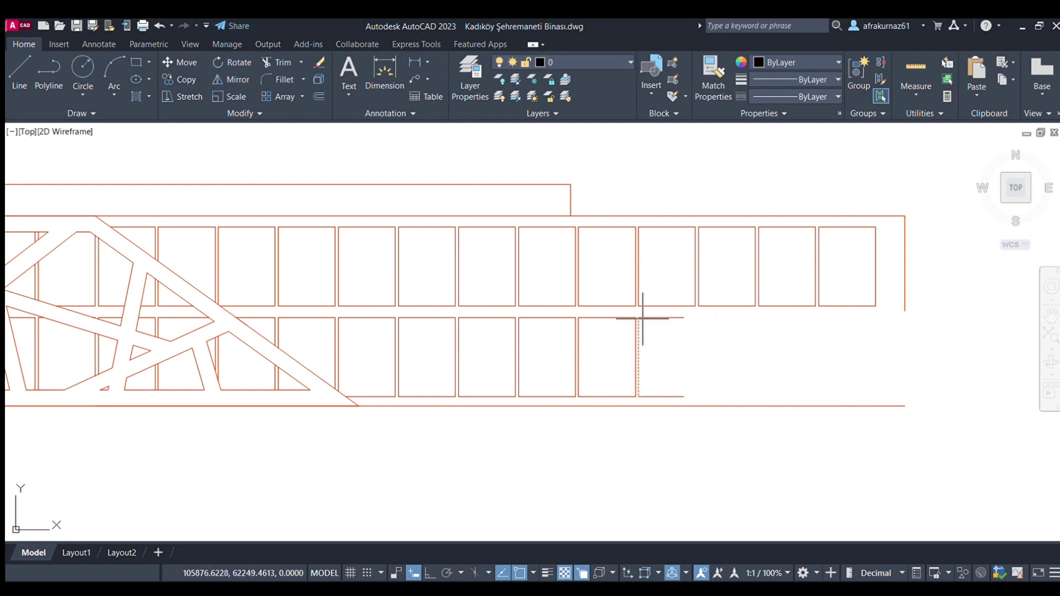
{"action": "left_click", "coordinate": [684, 318]}
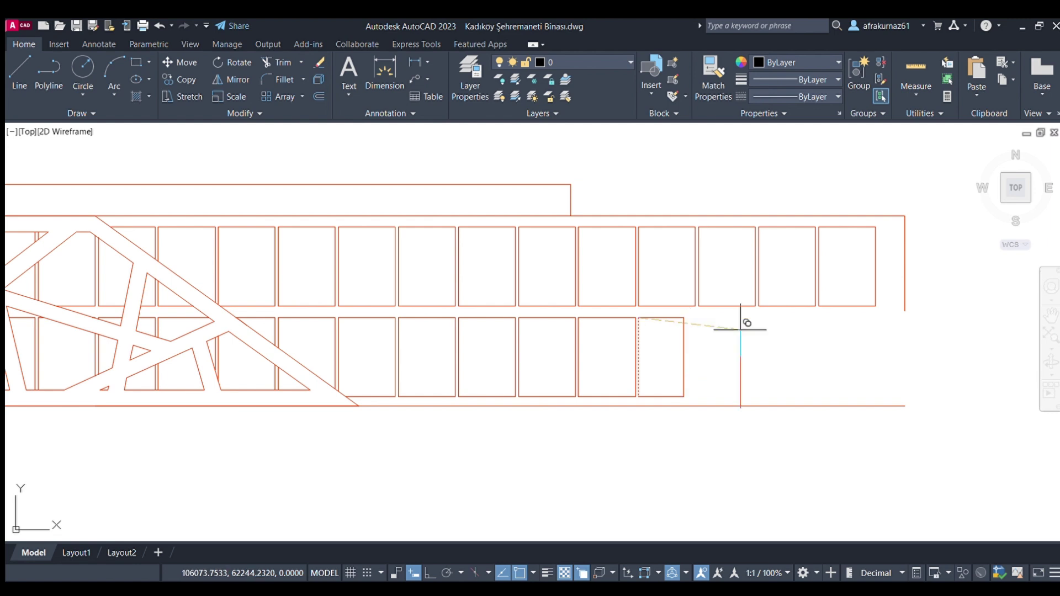
{"action": "left_click", "coordinate": [899, 406]}
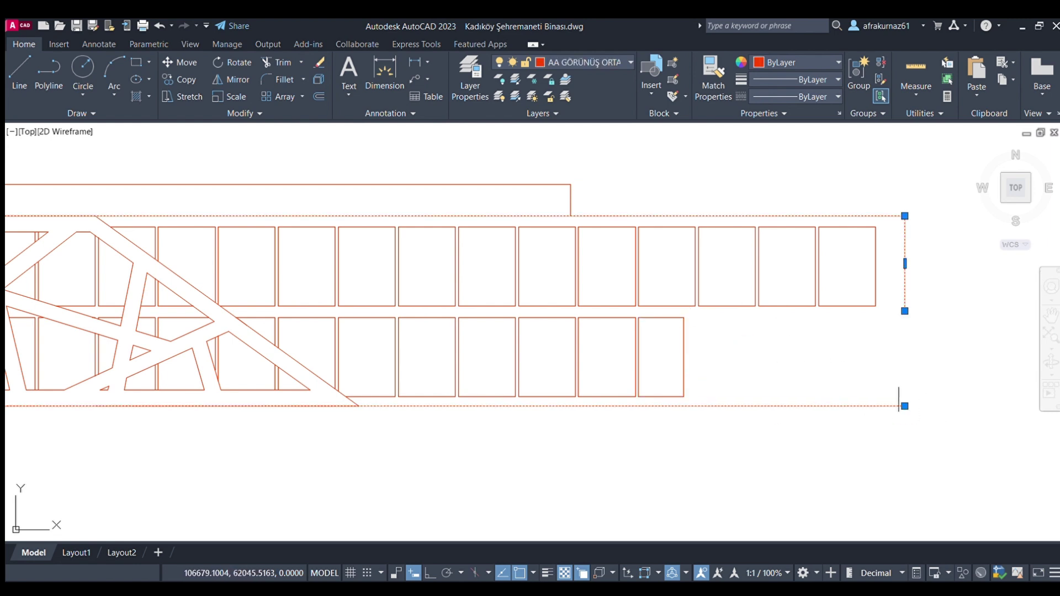
{"action": "left_click", "coordinate": [905, 311]}
{"action": "key", "text": "Escape"}
{"action": "left_click", "coordinate": [888, 393]}
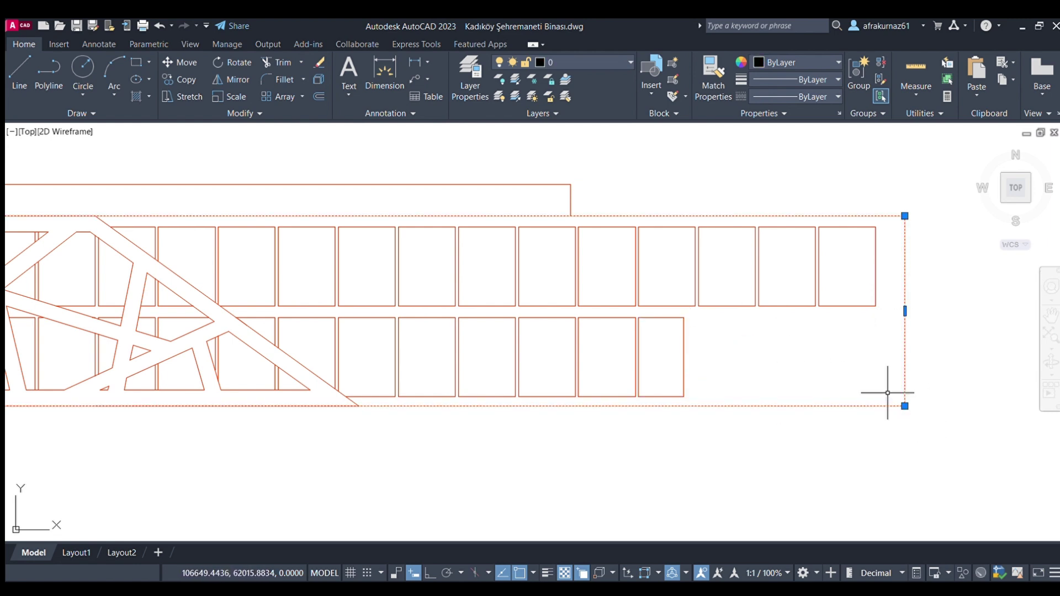
{"action": "key", "text": "Escape"}
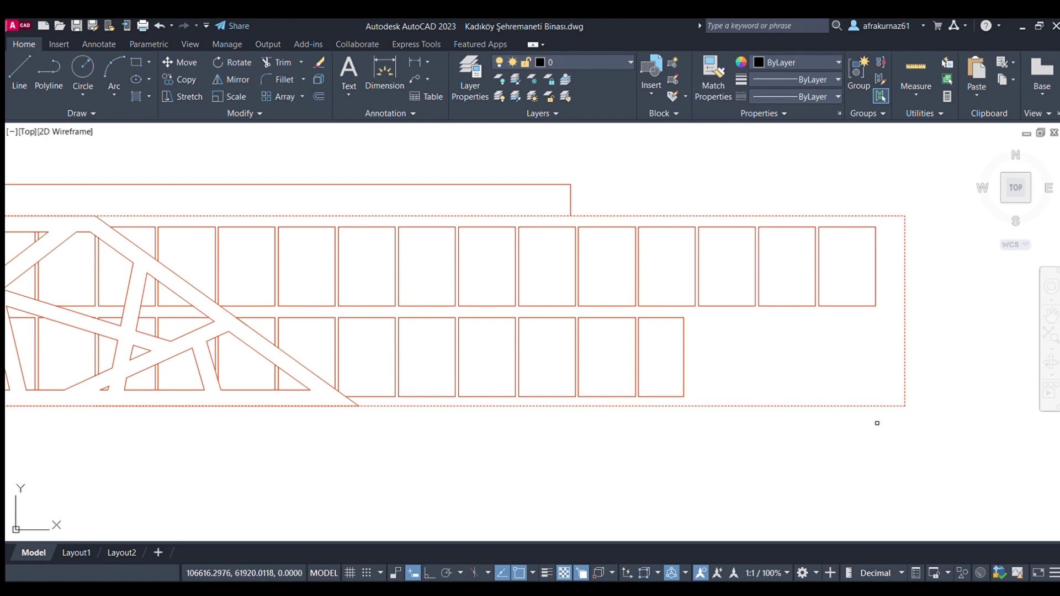
{"action": "scroll", "coordinate": [879, 394], "scroll_direction": "down", "scroll_amount": 5}
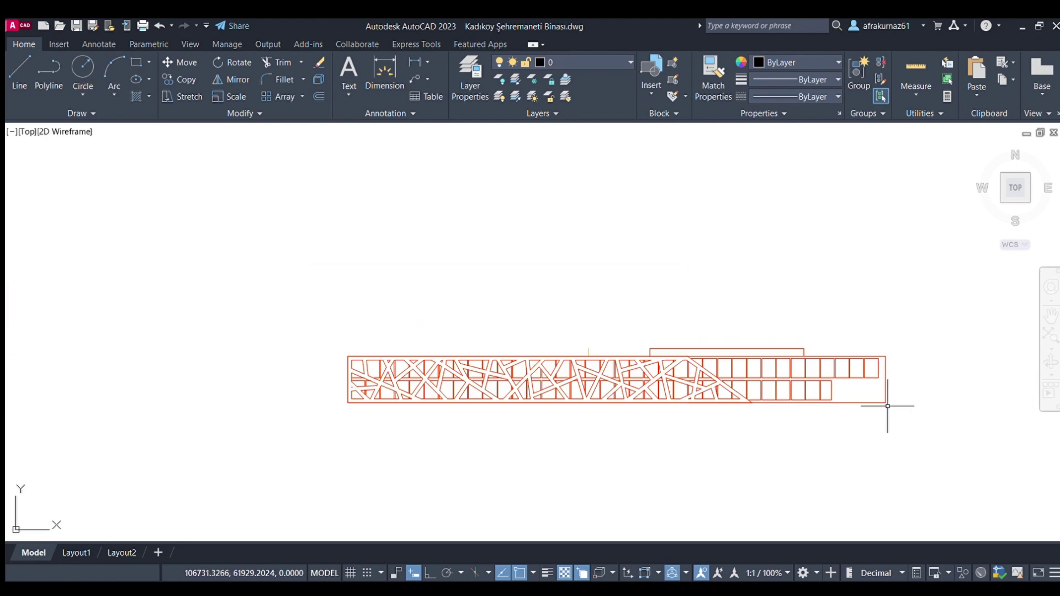
Delete the outline lines sitting above the red facade strip.
{"action": "left_click", "coordinate": [822, 352]}
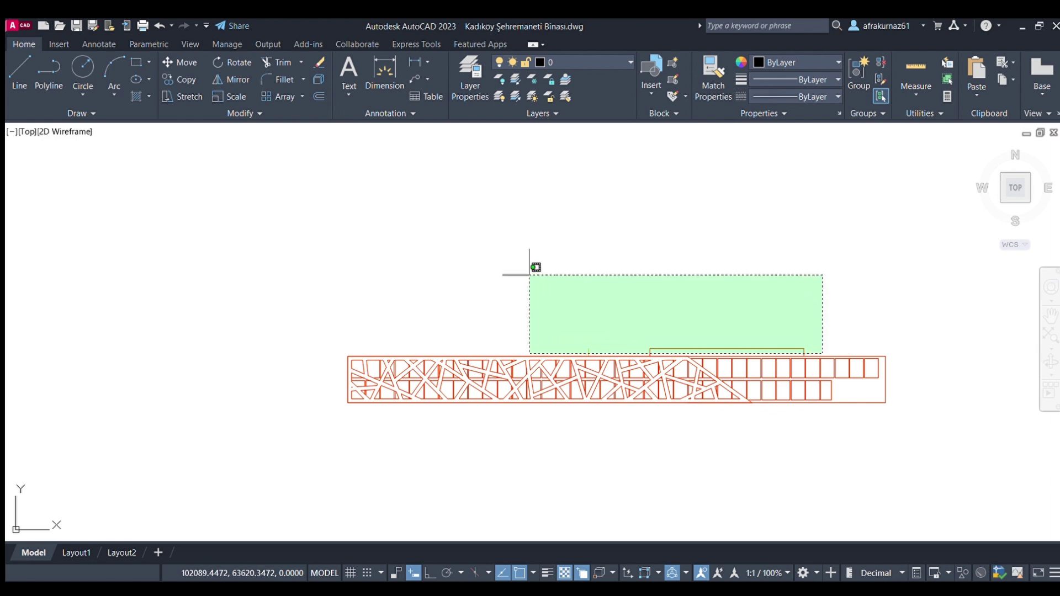
{"action": "left_click", "coordinate": [530, 267]}
{"action": "key", "text": "Delete"}
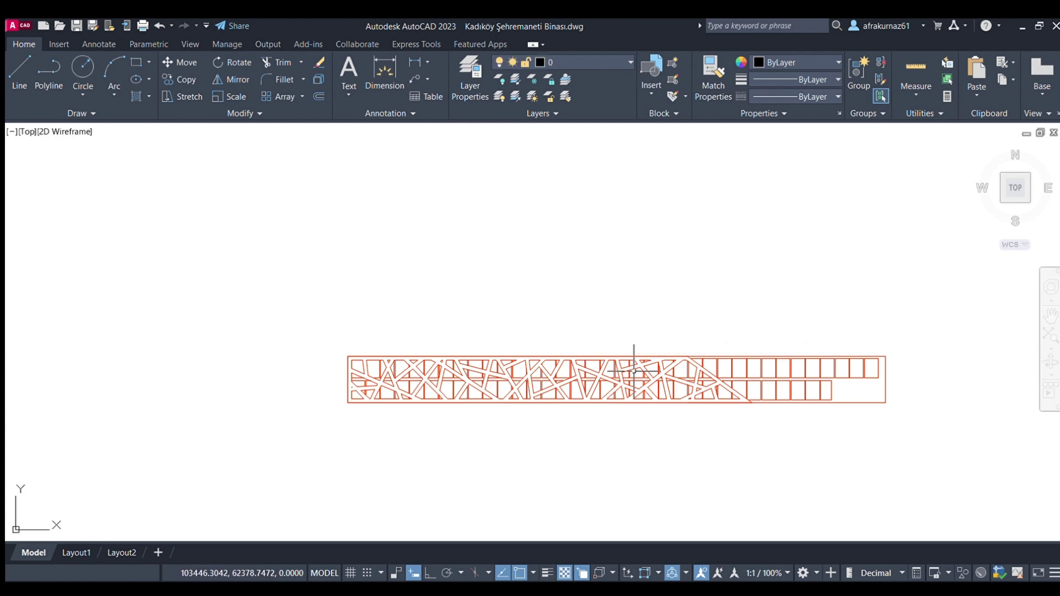
{"action": "scroll", "coordinate": [634, 371], "scroll_direction": "down", "scroll_amount": 3}
{"action": "scroll", "coordinate": [634, 371], "scroll_direction": "down", "scroll_amount": 2}
{"action": "scroll", "coordinate": [656, 299], "scroll_direction": "up", "scroll_amount": 1}
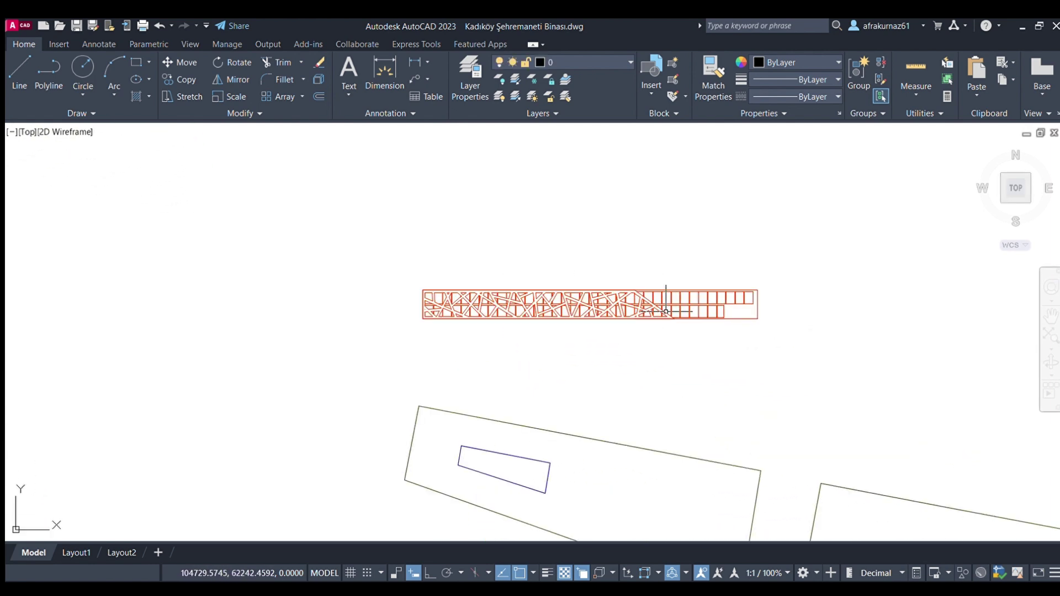
{"action": "scroll", "coordinate": [715, 354], "scroll_direction": "down", "scroll_amount": 1}
Move the red facade strip down to sit just above the site-plan building outlines.
{"action": "left_click", "coordinate": [754, 356]}
{"action": "left_click", "coordinate": [478, 238]}
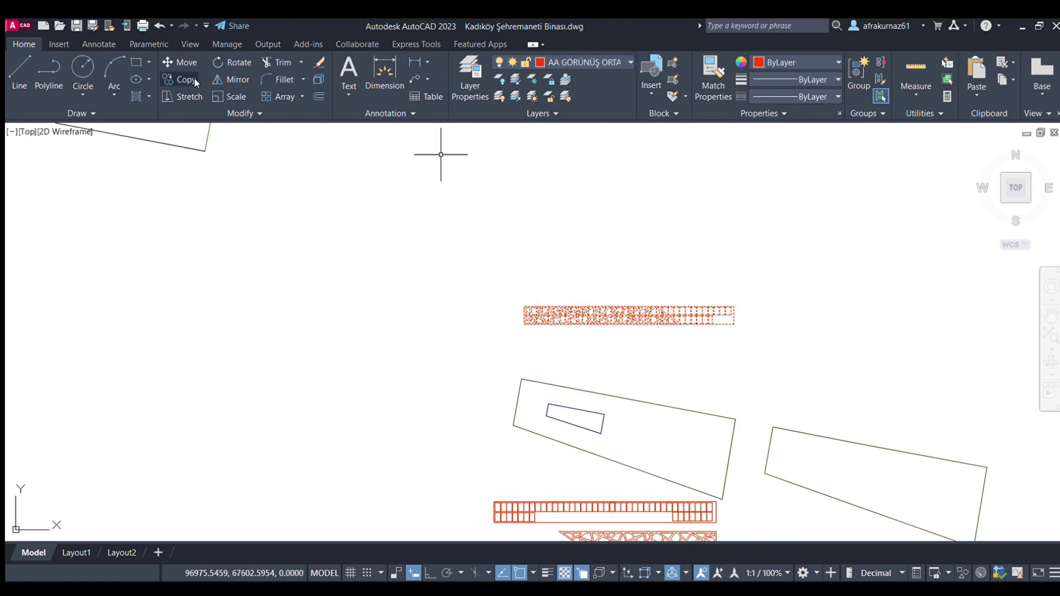
{"action": "left_click", "coordinate": [176, 58]}
{"action": "left_click", "coordinate": [894, 301]}
{"action": "left_click", "coordinate": [897, 331]}
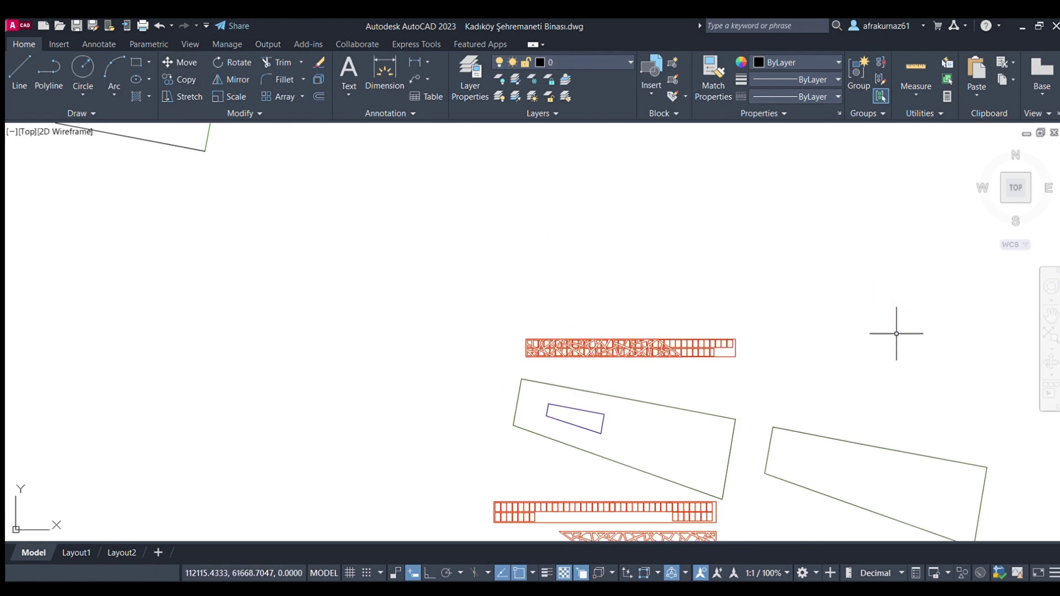
{"action": "scroll", "coordinate": [875, 378], "scroll_direction": "down", "scroll_amount": 2}
{"action": "scroll", "coordinate": [811, 320], "scroll_direction": "down", "scroll_amount": 1}
{"action": "scroll", "coordinate": [729, 305], "scroll_direction": "up", "scroll_amount": 5}
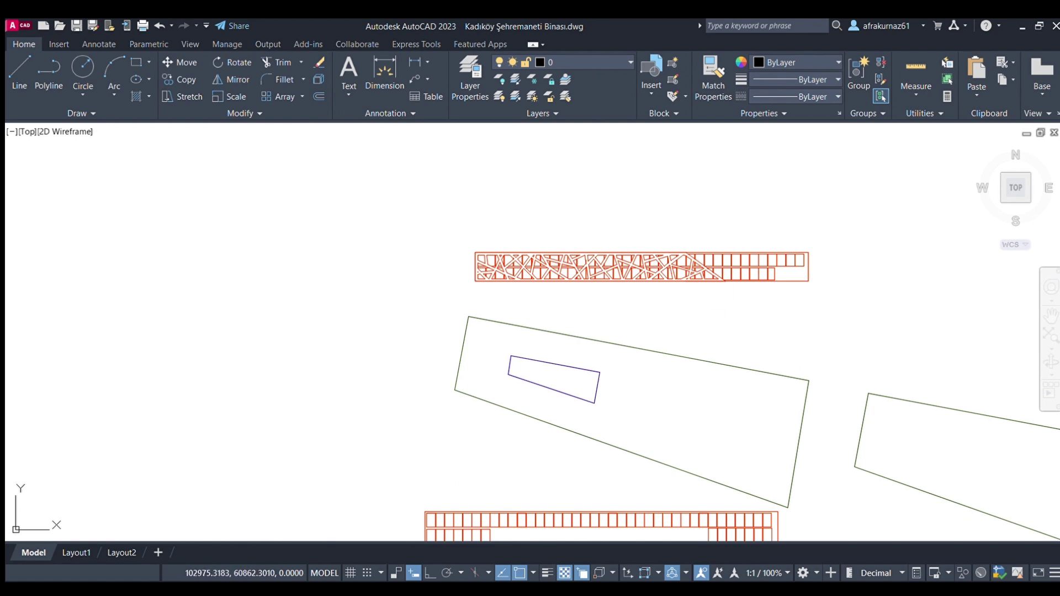
{"action": "scroll", "coordinate": [668, 360], "scroll_direction": "down", "scroll_amount": 2}
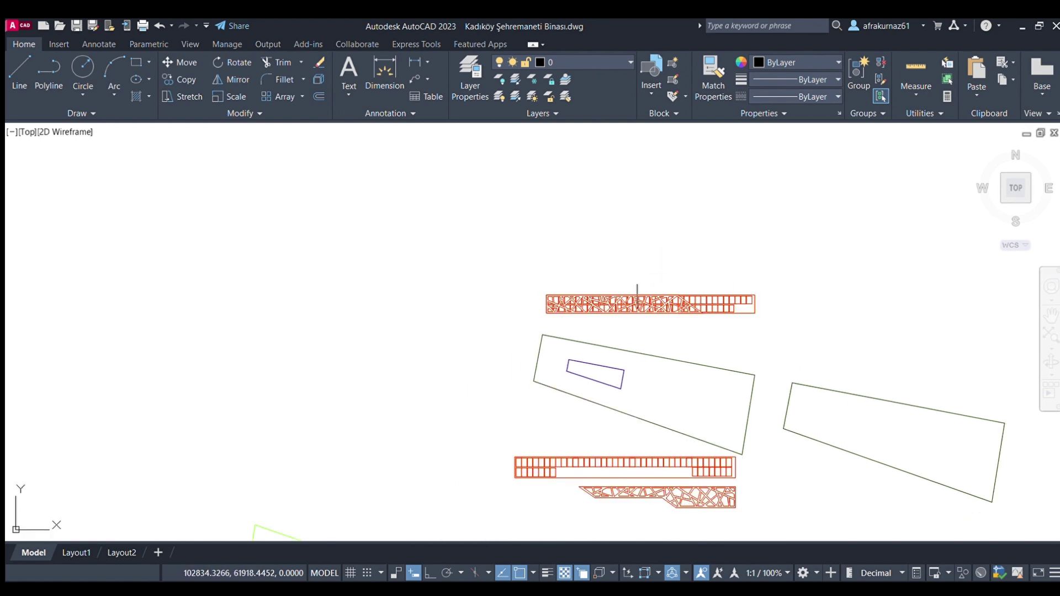
{"action": "scroll", "coordinate": [637, 298], "scroll_direction": "up", "scroll_amount": 2}
{"action": "scroll", "coordinate": [704, 308], "scroll_direction": "up", "scroll_amount": 3}
{"action": "scroll", "coordinate": [704, 308], "scroll_direction": "up", "scroll_amount": 1}
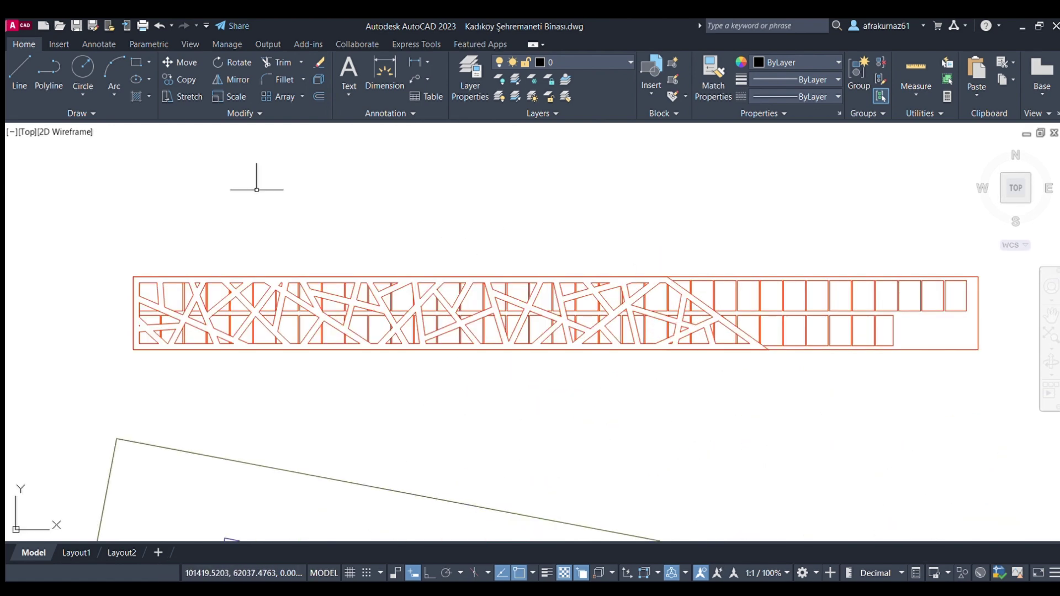
{"action": "scroll", "coordinate": [232, 183], "scroll_direction": "down", "scroll_amount": 2}
Copy the whole red facade strip and paste the copy directly above the original.
{"action": "left_click", "coordinate": [157, 204]}
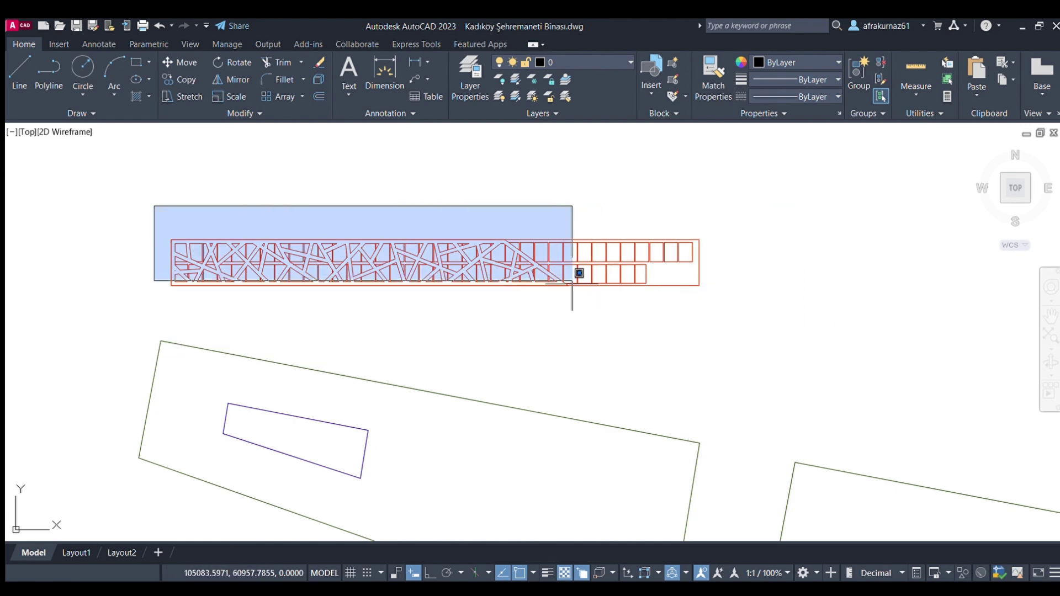
{"action": "left_click", "coordinate": [585, 299]}
{"action": "key", "text": "ctrl+c"}
{"action": "key", "text": "ctrl+v"}
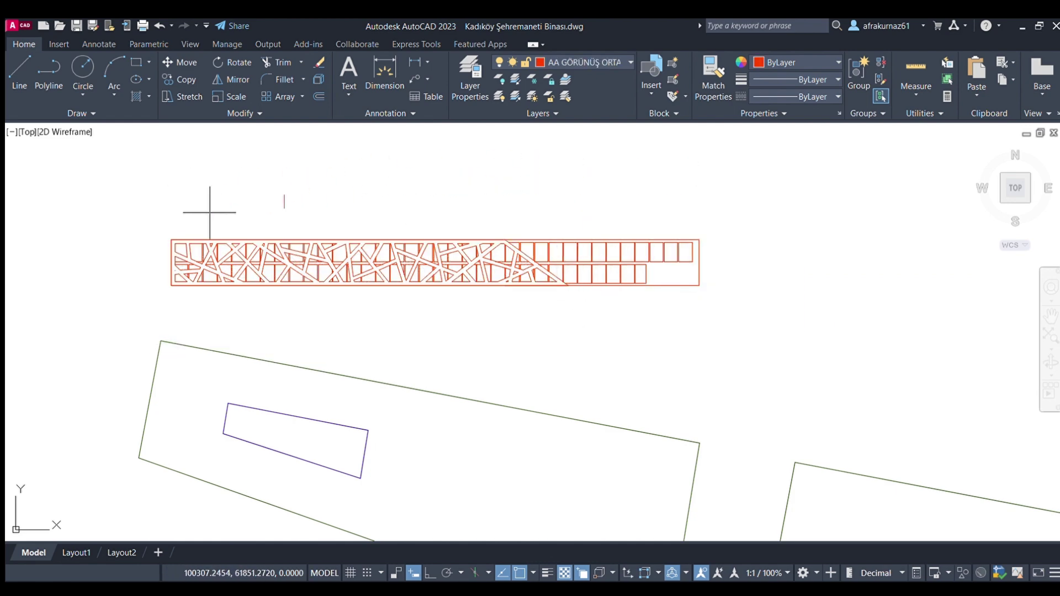
{"action": "left_click", "coordinate": [170, 215]}
{"action": "scroll", "coordinate": [378, 355], "scroll_direction": "down", "scroll_amount": 2}
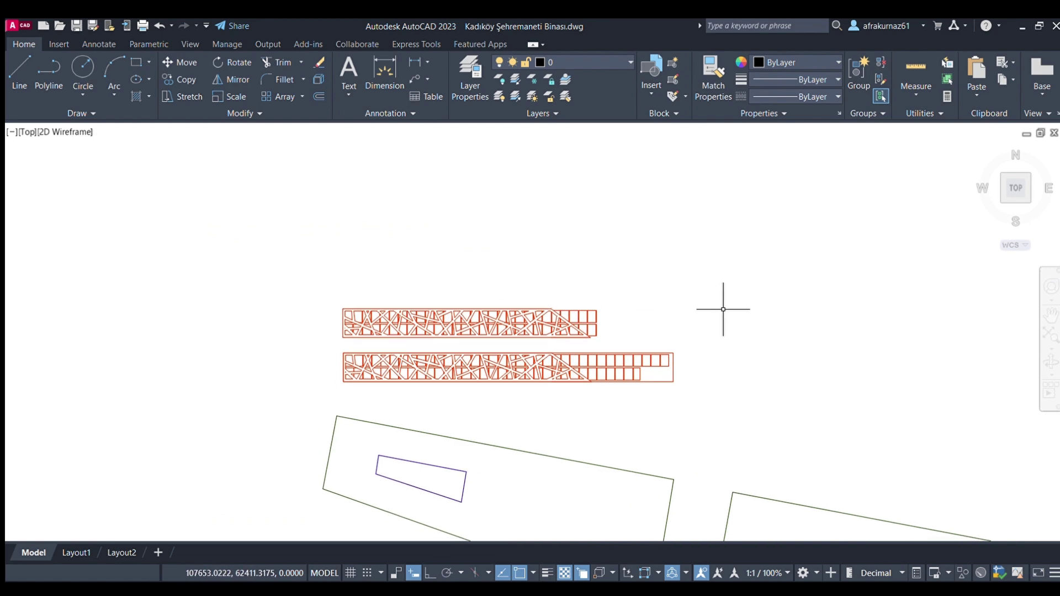
{"action": "scroll", "coordinate": [725, 307], "scroll_direction": "up", "scroll_amount": 5}
Delete the copy's right-end window cells and leftover line so it ends in a sloping edge.
{"action": "left_click", "coordinate": [430, 345]}
{"action": "left_click", "coordinate": [349, 285]}
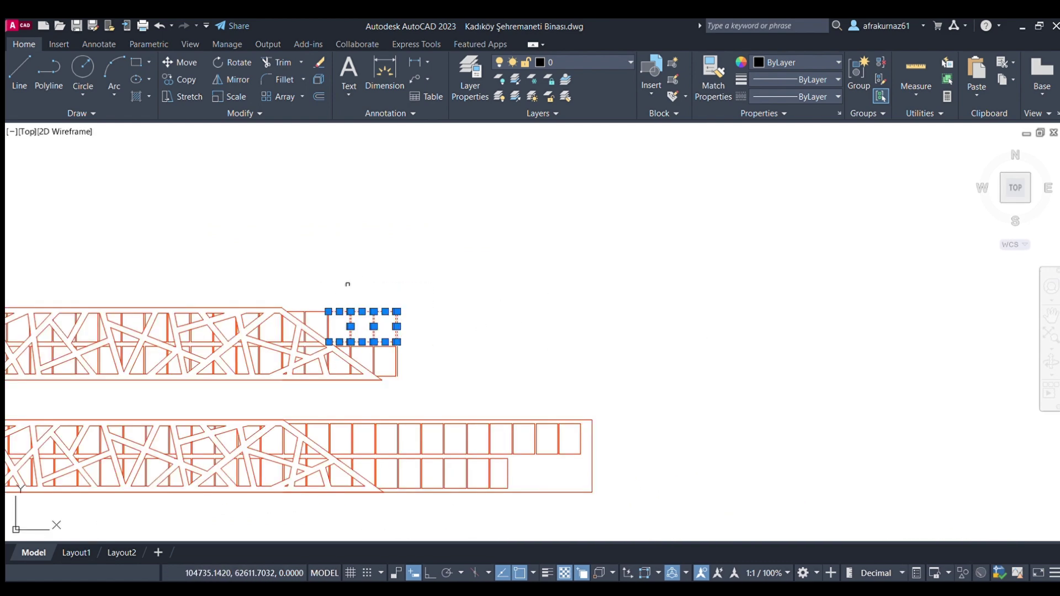
{"action": "key", "text": "Delete"}
{"action": "left_click", "coordinate": [436, 367]}
{"action": "left_click", "coordinate": [352, 290]}
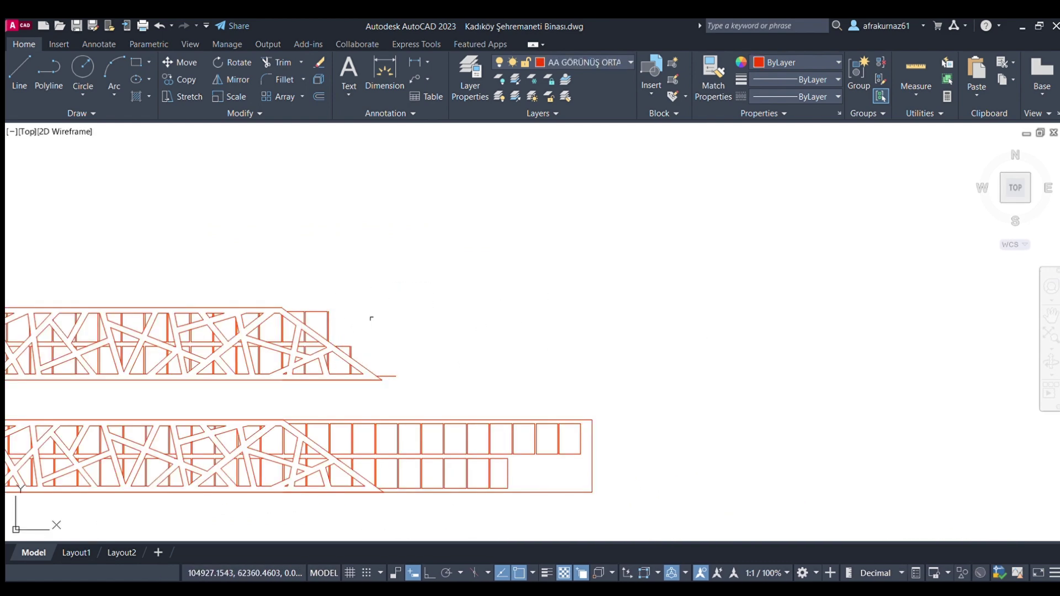
{"action": "key", "text": "Delete"}
{"action": "left_click", "coordinate": [366, 357]}
{"action": "left_click", "coordinate": [349, 334]}
{"action": "key", "text": "Delete"}
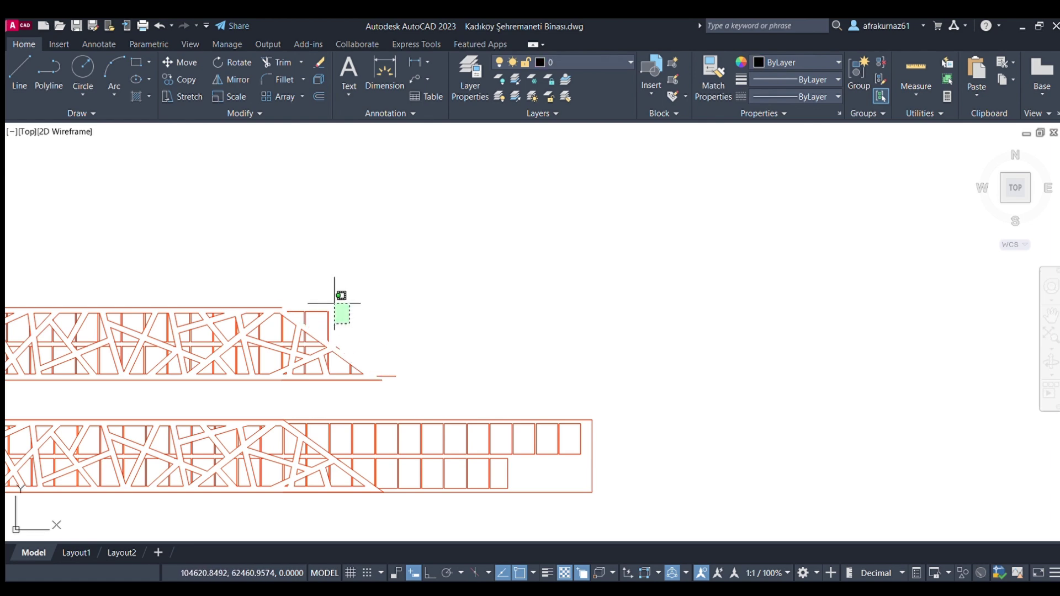
{"action": "left_click", "coordinate": [372, 331]}
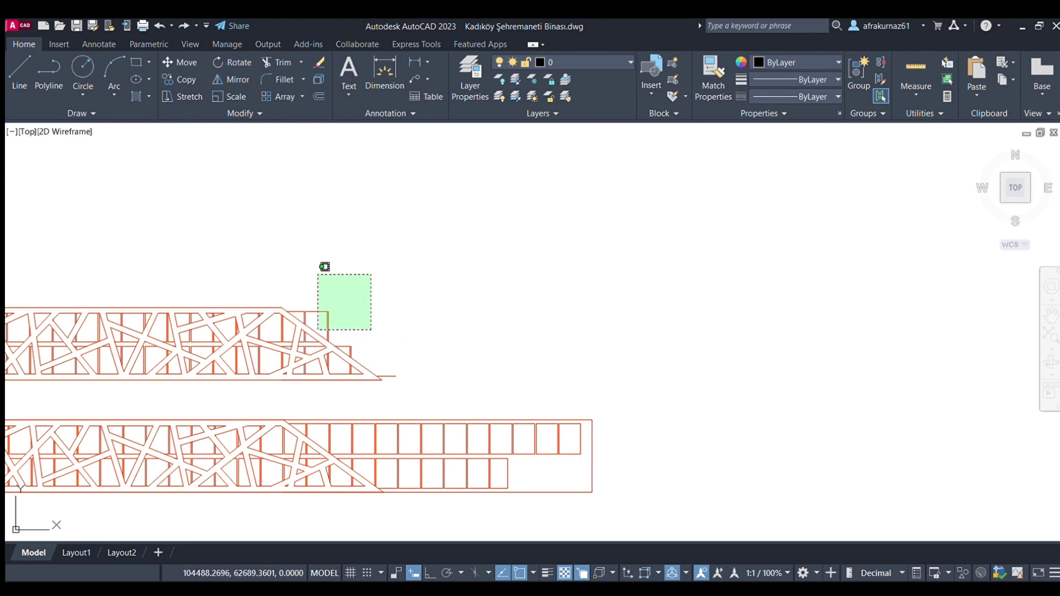
{"action": "left_click", "coordinate": [320, 272]}
{"action": "key", "text": "Delete"}
{"action": "middle_click_drag", "start_coordinate": [346, 354], "coordinate": [390, 281]}
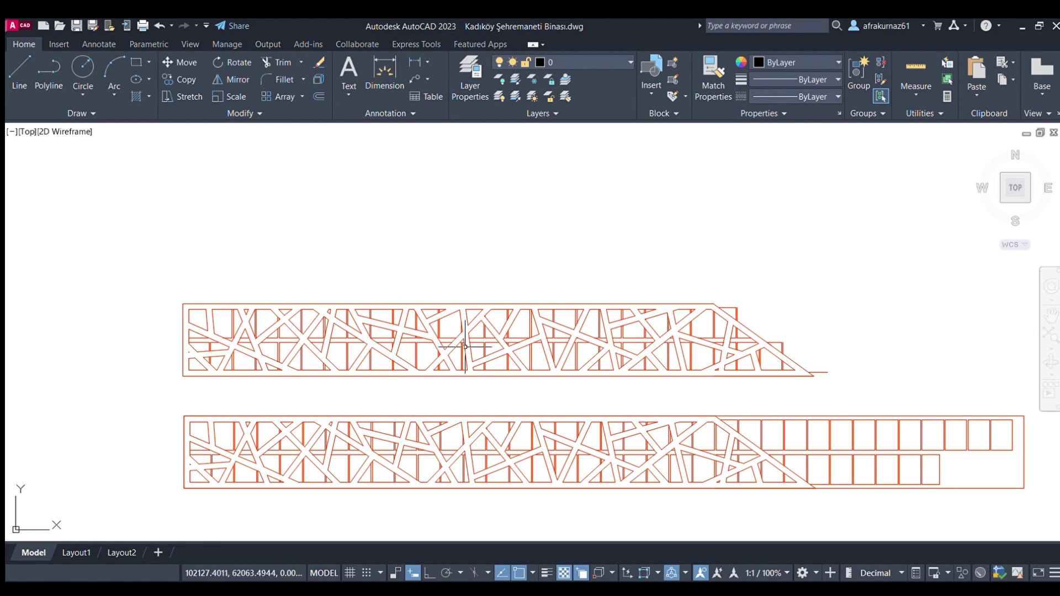
{"action": "scroll", "coordinate": [685, 380], "scroll_direction": "down", "scroll_amount": 5}
{"action": "middle_click_drag", "start_coordinate": [685, 381], "coordinate": [718, 182]}
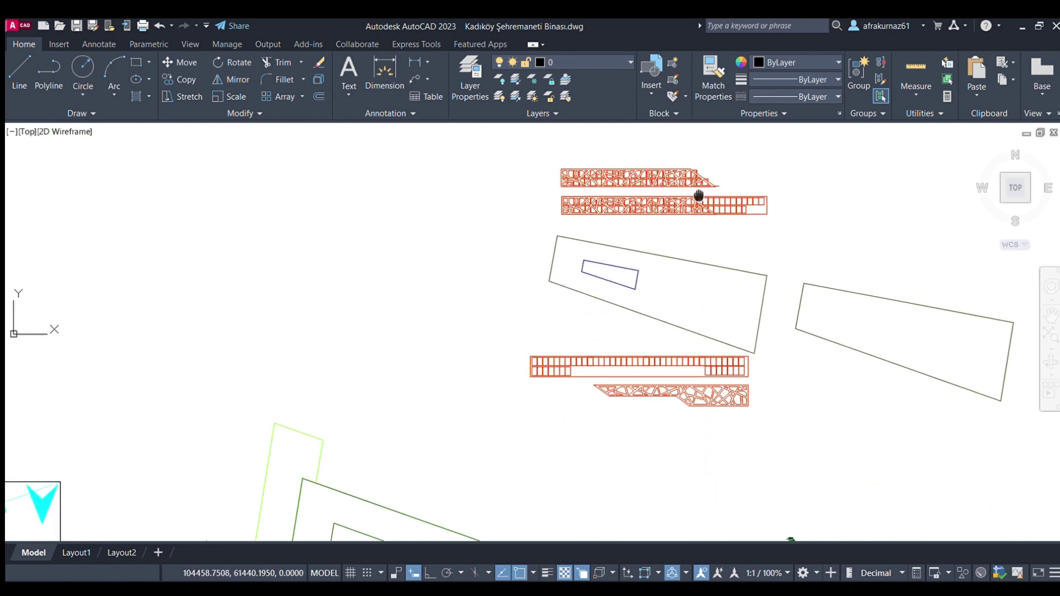
{"action": "middle_click_drag", "start_coordinate": [722, 226], "coordinate": [664, 224]}
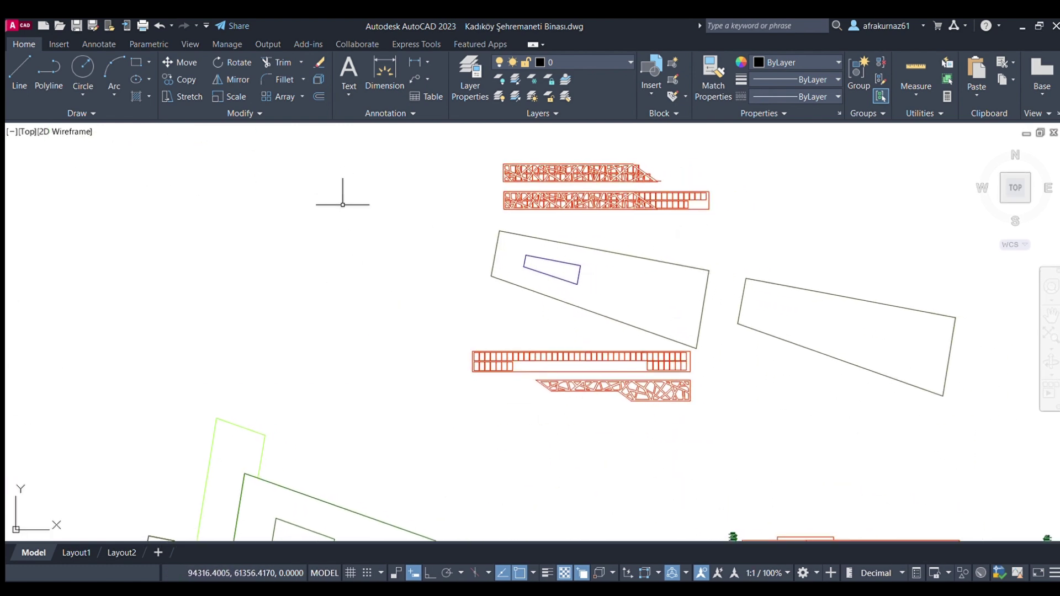
{"action": "scroll", "coordinate": [591, 300], "scroll_direction": "down", "scroll_amount": 3}
{"action": "scroll", "coordinate": [617, 315], "scroll_direction": "down", "scroll_amount": 2}
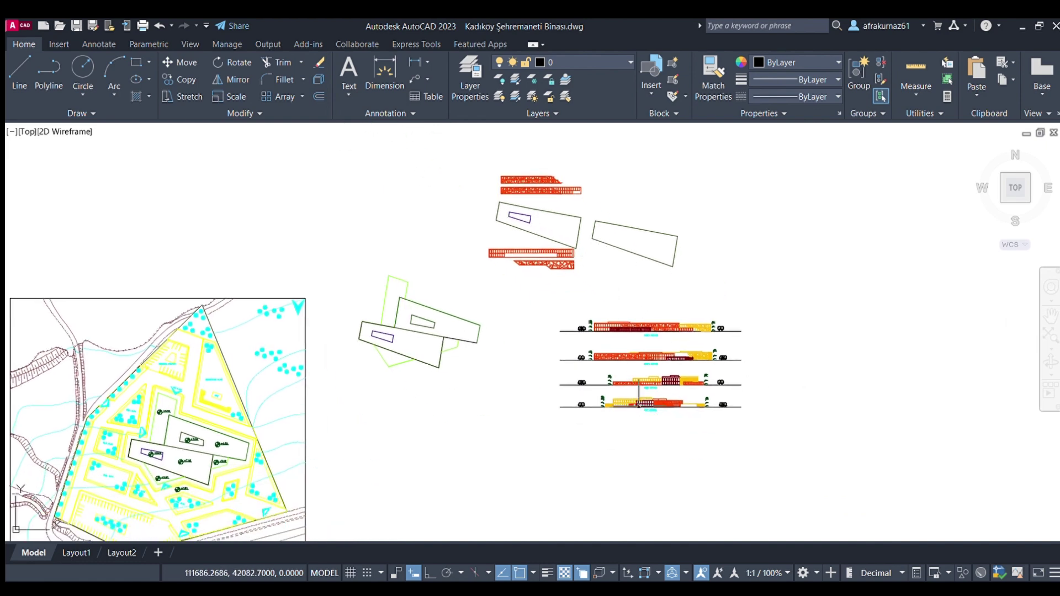
{"action": "scroll", "coordinate": [641, 348], "scroll_direction": "up", "scroll_amount": 2}
{"action": "scroll", "coordinate": [641, 348], "scroll_direction": "up", "scroll_amount": 2}
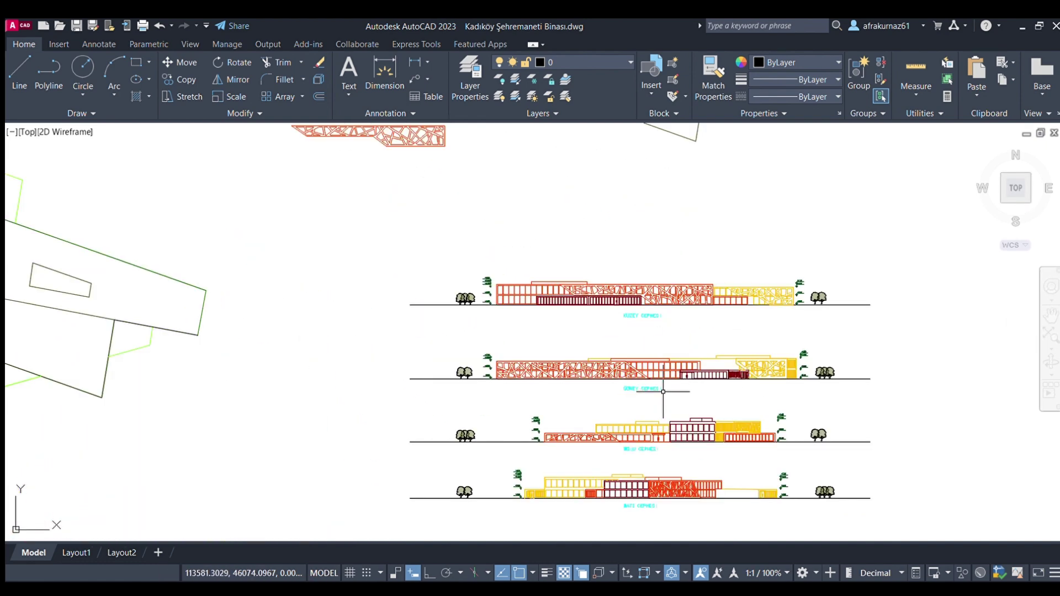
{"action": "scroll", "coordinate": [631, 506], "scroll_direction": "up", "scroll_amount": 2}
{"action": "scroll", "coordinate": [710, 489], "scroll_direction": "up", "scroll_amount": 2}
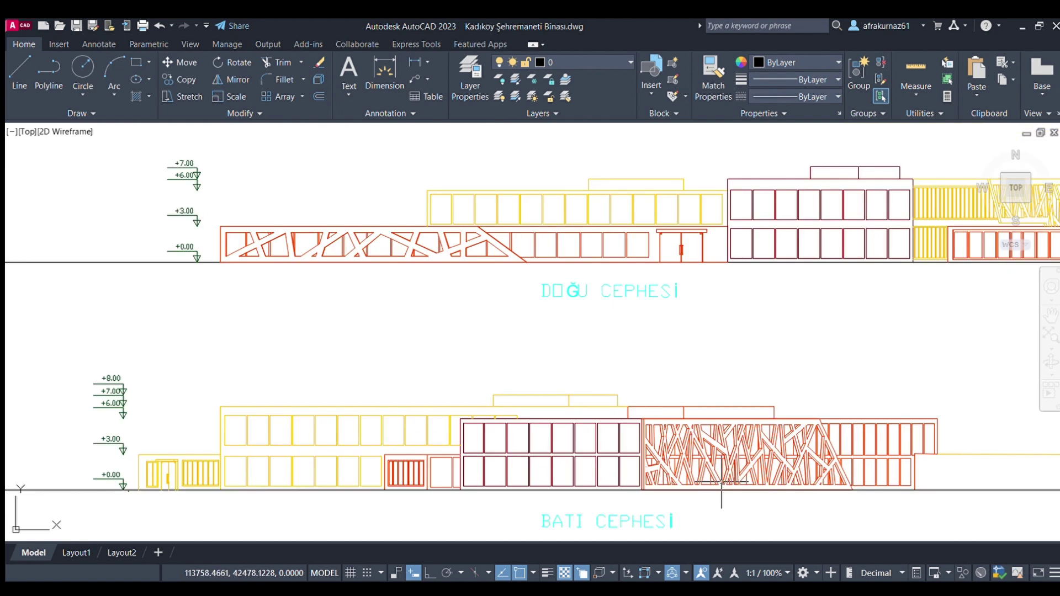
{"action": "scroll", "coordinate": [696, 452], "scroll_direction": "up", "scroll_amount": 1}
{"action": "scroll", "coordinate": [556, 416], "scroll_direction": "down", "scroll_amount": 2}
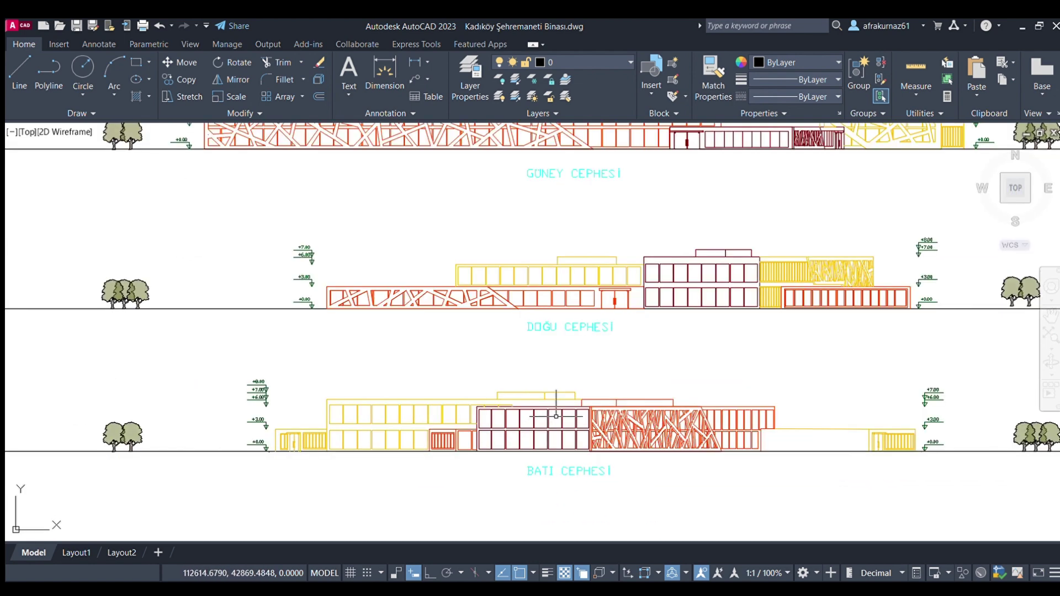
{"action": "middle_click_drag", "start_coordinate": [608, 356], "coordinate": [646, 364]}
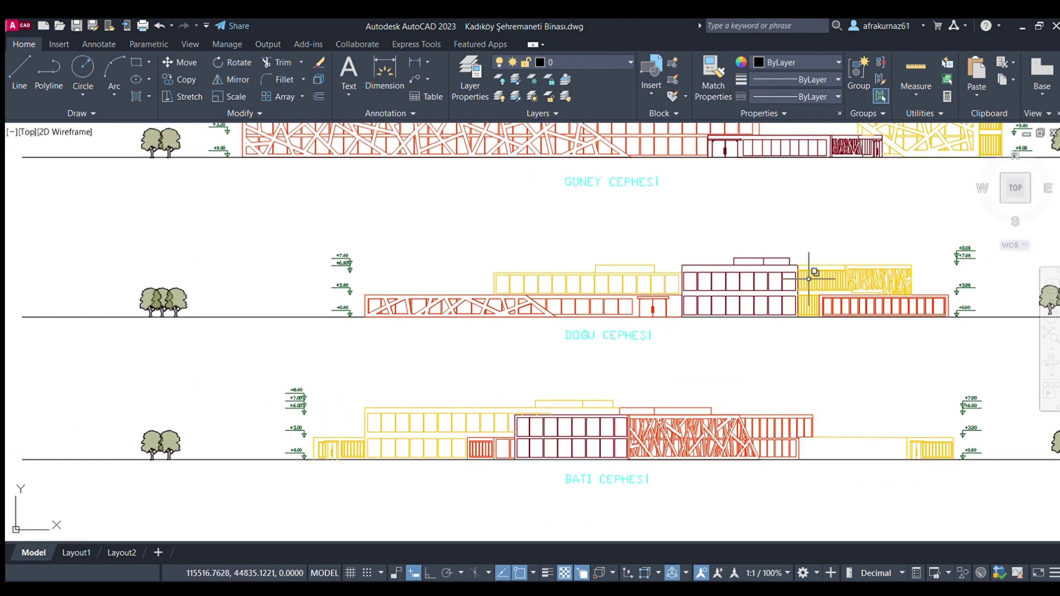
{"action": "scroll", "coordinate": [809, 279], "scroll_direction": "down", "scroll_amount": 1}
{"action": "scroll", "coordinate": [800, 300], "scroll_direction": "down", "scroll_amount": 1}
{"action": "scroll", "coordinate": [800, 300], "scroll_direction": "down", "scroll_amount": 3}
{"action": "mouse_move", "coordinate": [724, 345]}
{"action": "middle_mouse_down"}
{"action": "mouse_move", "coordinate": [767, 409]}
{"action": "mouse_move", "coordinate": [813, 424]}
{"action": "middle_mouse_up"}
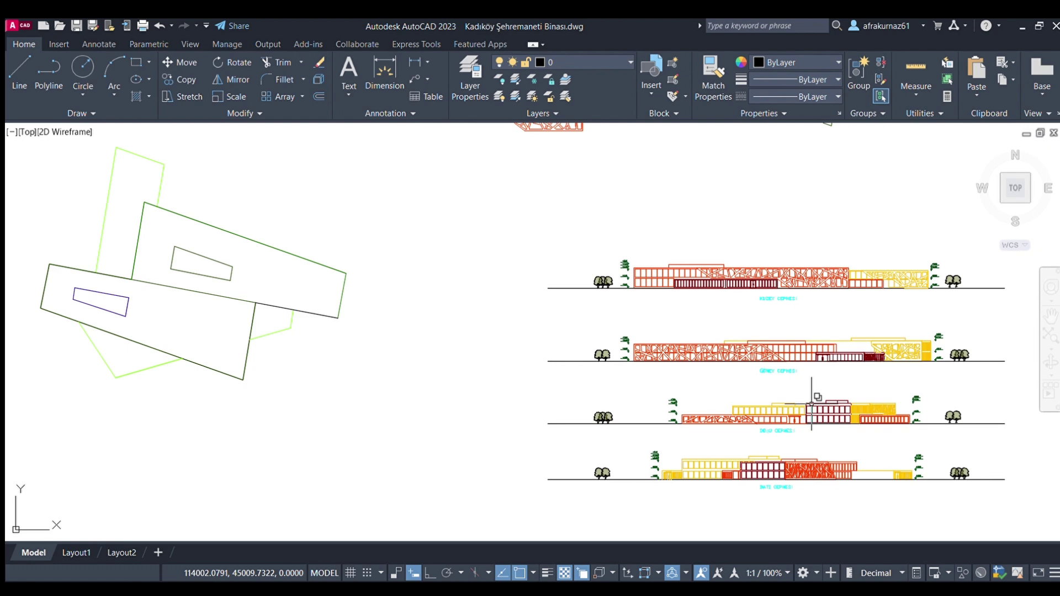
{"action": "mouse_move", "coordinate": [825, 412]}
{"action": "middle_mouse_down"}
{"action": "mouse_move", "coordinate": [814, 453]}
{"action": "mouse_move", "coordinate": [799, 432]}
{"action": "middle_mouse_up"}
{"action": "scroll", "coordinate": [766, 425], "scroll_direction": "up", "scroll_amount": 2}
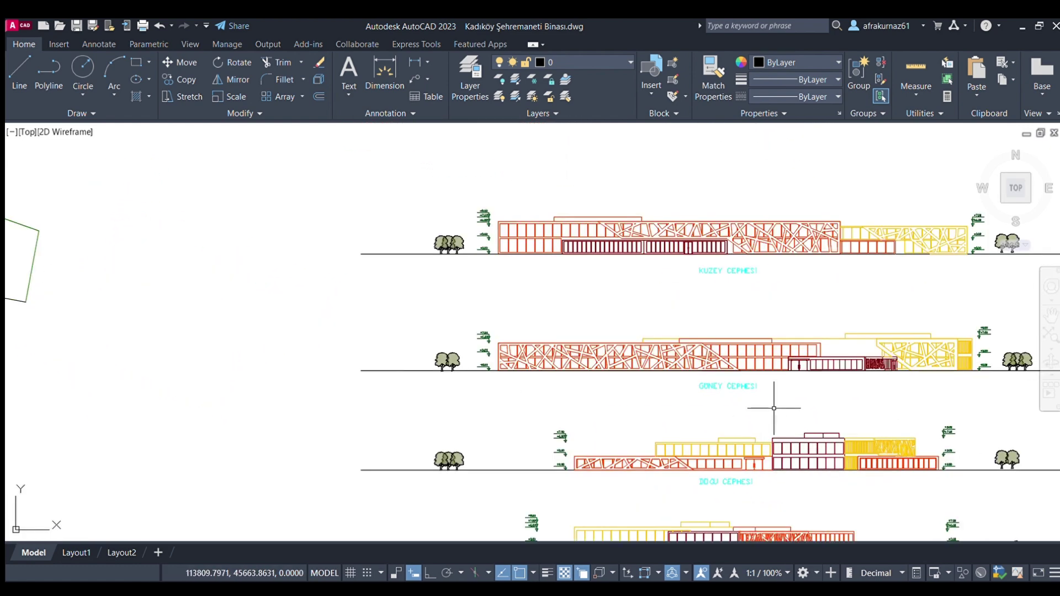
Place a copy of the east elevation's dark central facade block left of the building outline.
{"action": "left_click", "coordinate": [770, 410]}
{"action": "left_click", "coordinate": [846, 485]}
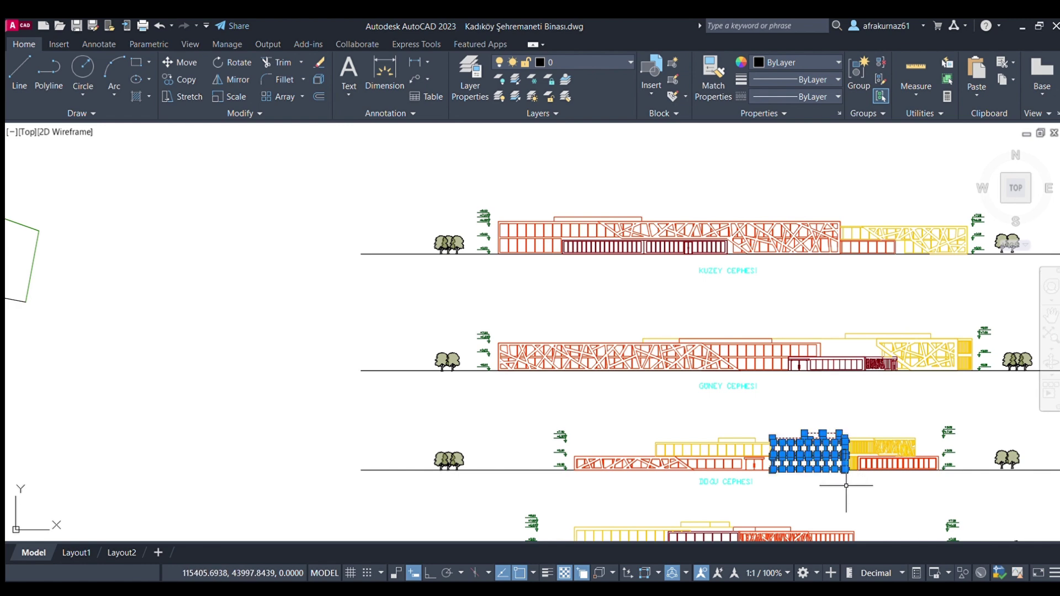
{"action": "key", "text": "Escape"}
{"action": "scroll", "coordinate": [806, 442], "scroll_direction": "down", "scroll_amount": 3}
{"action": "scroll", "coordinate": [773, 386], "scroll_direction": "down", "scroll_amount": 2}
{"action": "scroll", "coordinate": [683, 347], "scroll_direction": "up", "scroll_amount": 3}
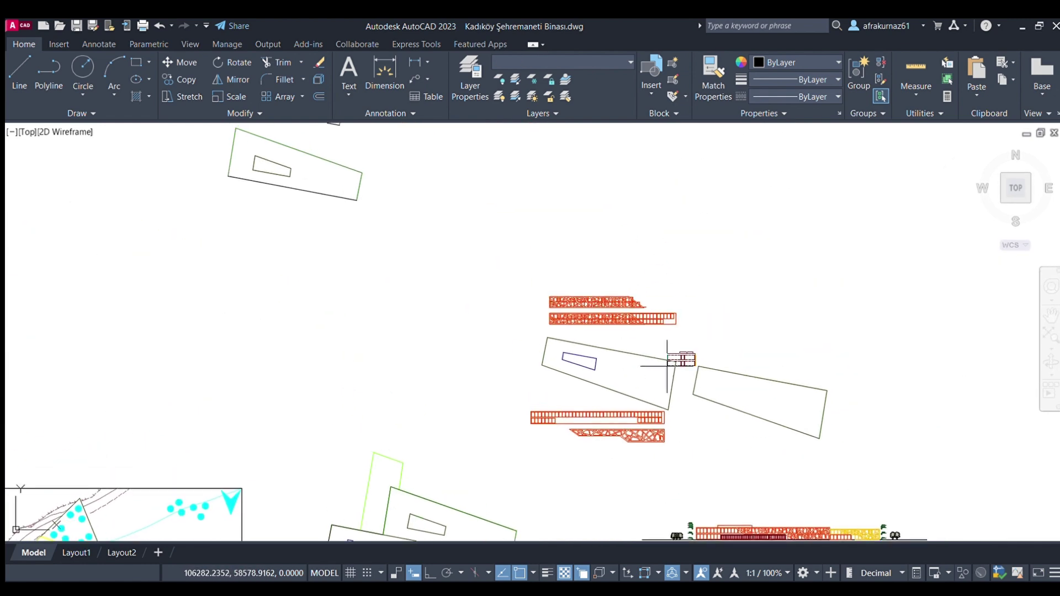
{"action": "scroll", "coordinate": [683, 348], "scroll_direction": "up", "scroll_amount": 3}
{"action": "left_click", "coordinate": [244, 335]}
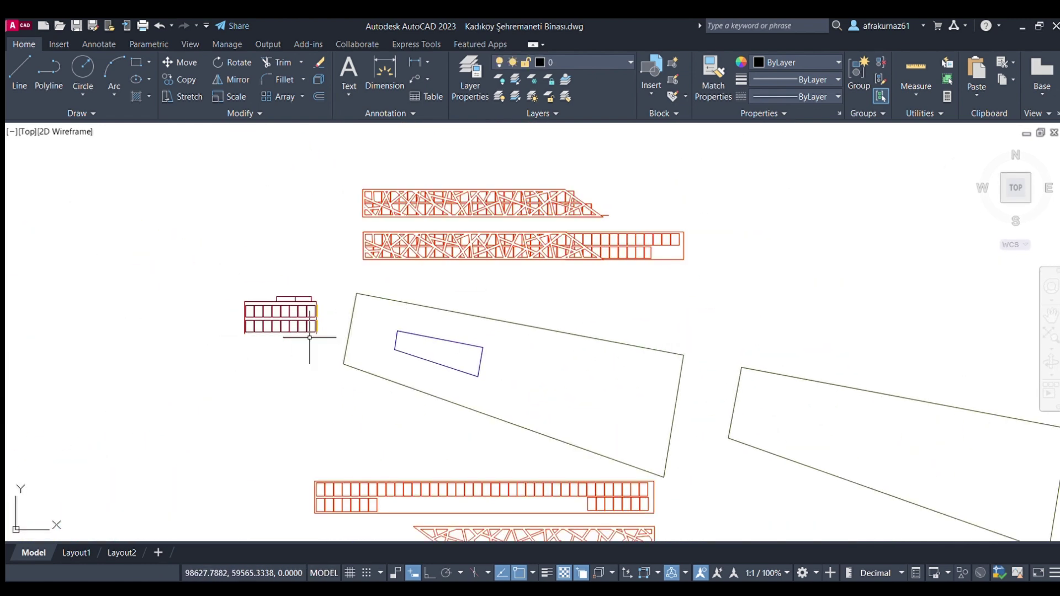
{"action": "middle_click_drag", "start_coordinate": [307, 350], "coordinate": [443, 388]}
{"action": "scroll", "coordinate": [440, 360], "scroll_direction": "up", "scroll_amount": 4}
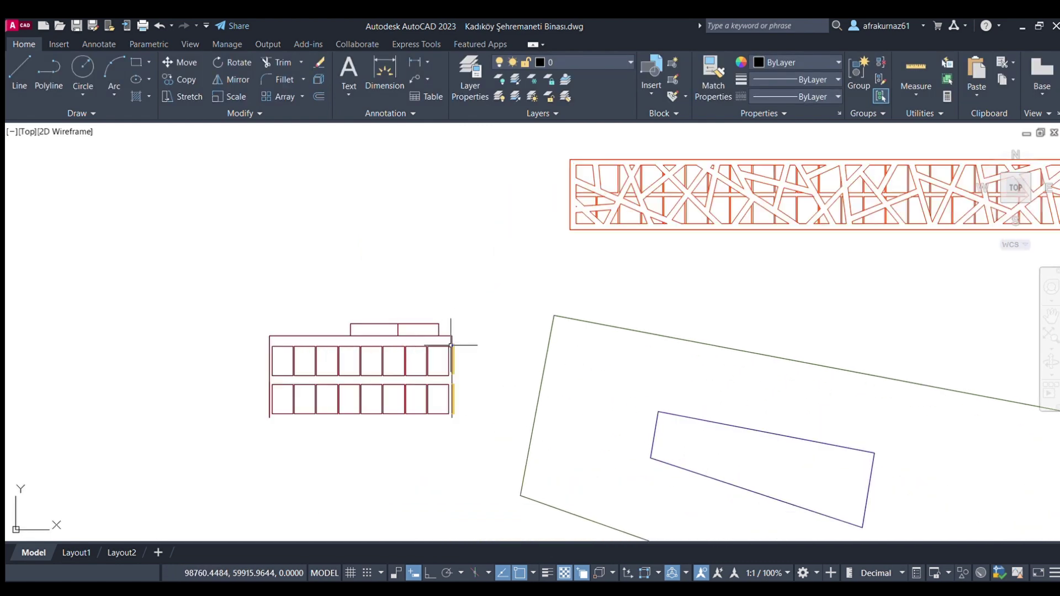
{"action": "scroll", "coordinate": [450, 350], "scroll_direction": "up", "scroll_amount": 2}
Delete the piece's stray top rectangle and extra right-edge line.
{"action": "left_click", "coordinate": [453, 332]}
{"action": "left_click", "coordinate": [289, 277]}
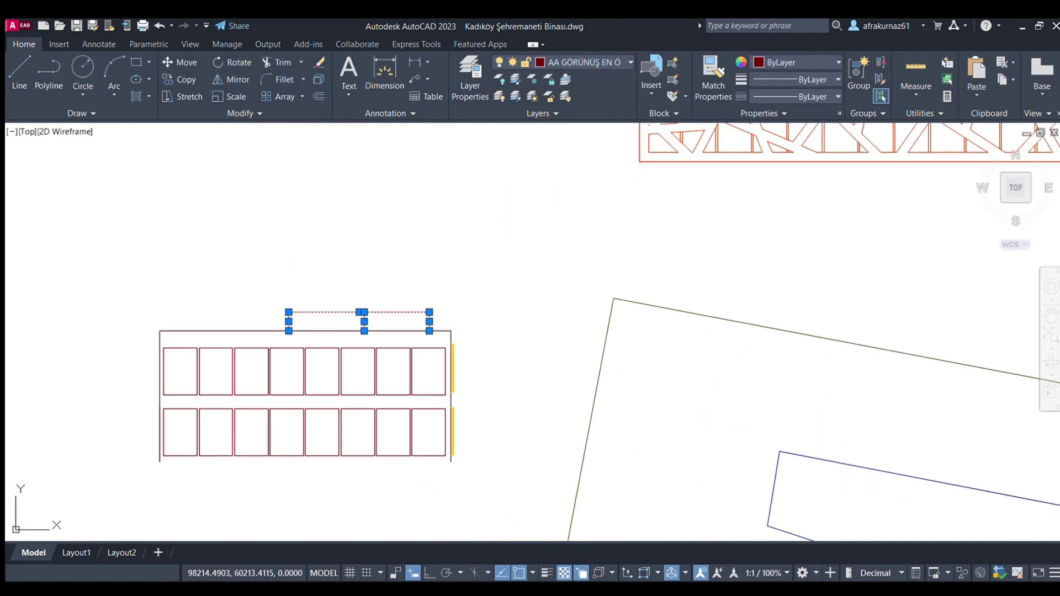
{"action": "key", "text": "Delete"}
{"action": "left_click", "coordinate": [452, 349]}
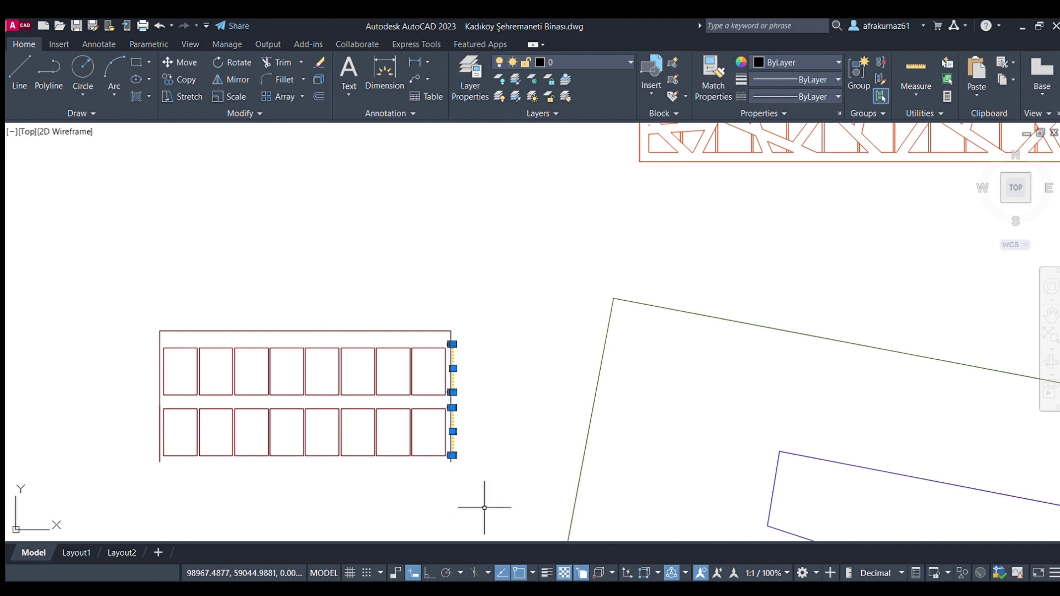
{"action": "key", "text": "Delete"}
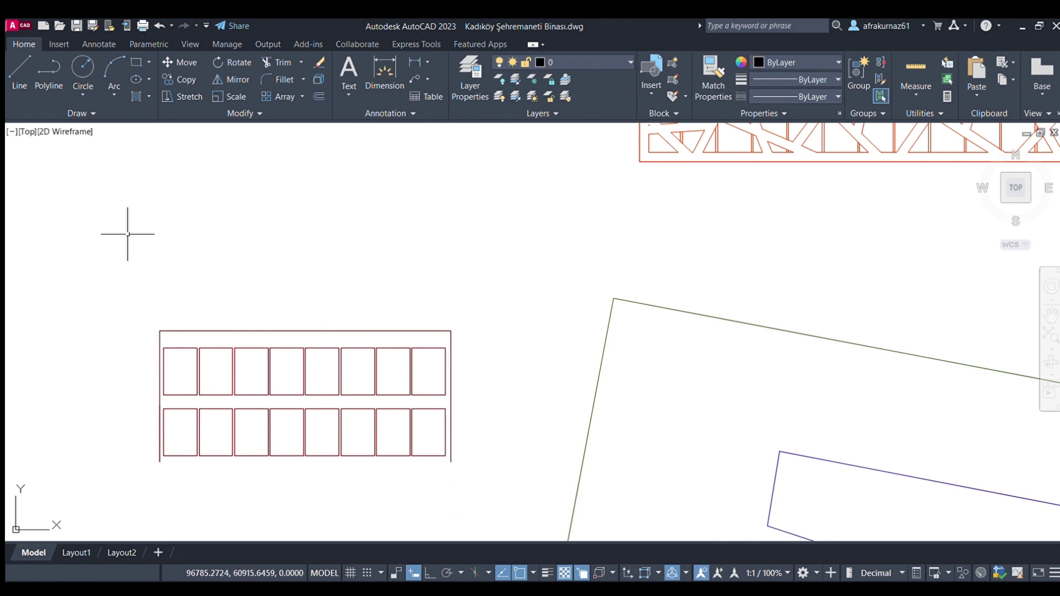
{"action": "left_click", "coordinate": [197, 330]}
{"action": "key", "text": "Escape"}
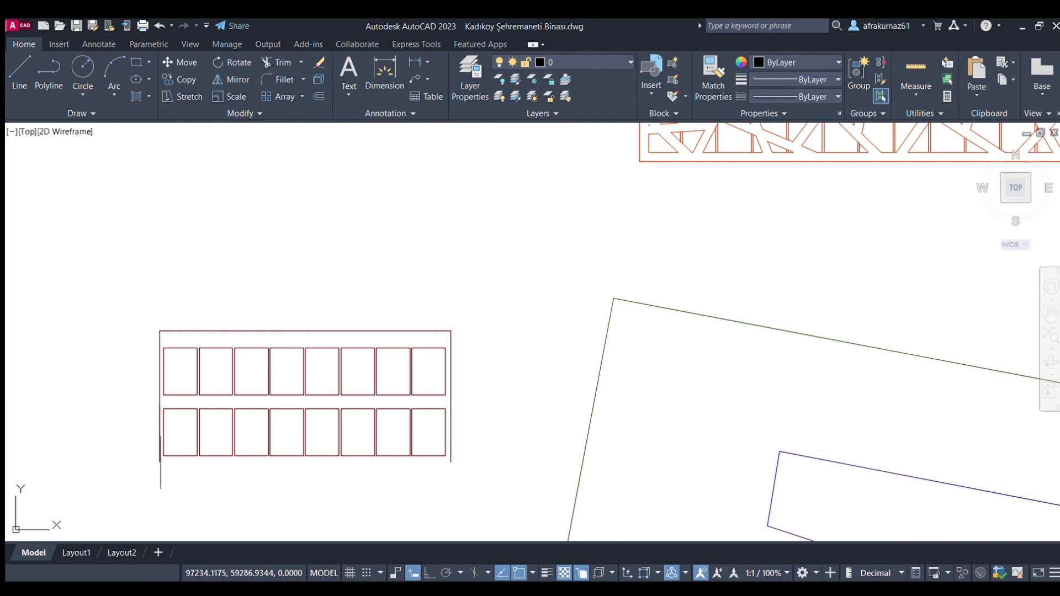
Draw a base line between the piece's bottom-left and bottom-right corners.
{"action": "left_click", "coordinate": [159, 462]}
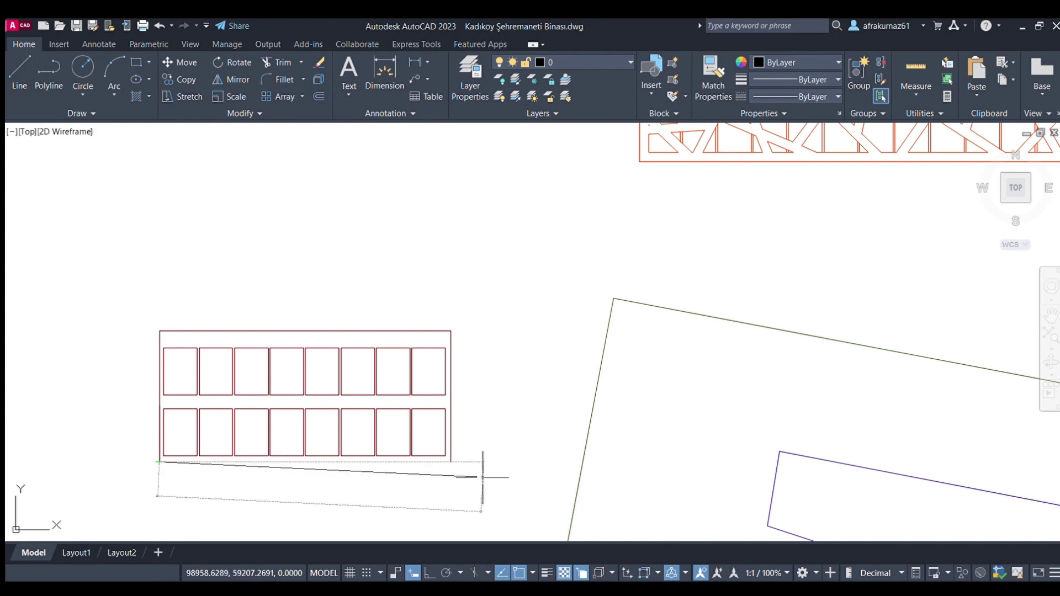
{"action": "left_click", "coordinate": [451, 462]}
{"action": "scroll", "coordinate": [486, 405], "scroll_direction": "down", "scroll_amount": 6}
{"action": "scroll", "coordinate": [553, 423], "scroll_direction": "down", "scroll_amount": 5}
Zoom to the elevations and window-select the left part of the Batı Cephesi elevation.
{"action": "middle_click_drag", "start_coordinate": [576, 431], "coordinate": [514, 188]}
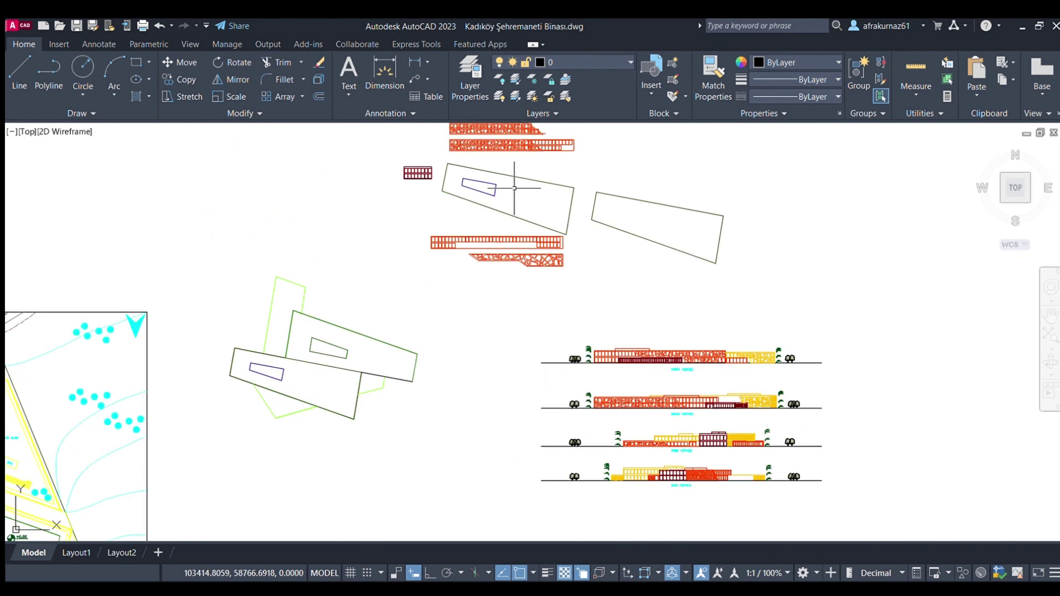
{"action": "scroll", "coordinate": [514, 188], "scroll_direction": "down", "scroll_amount": 2}
{"action": "scroll", "coordinate": [595, 370], "scroll_direction": "up", "scroll_amount": 5}
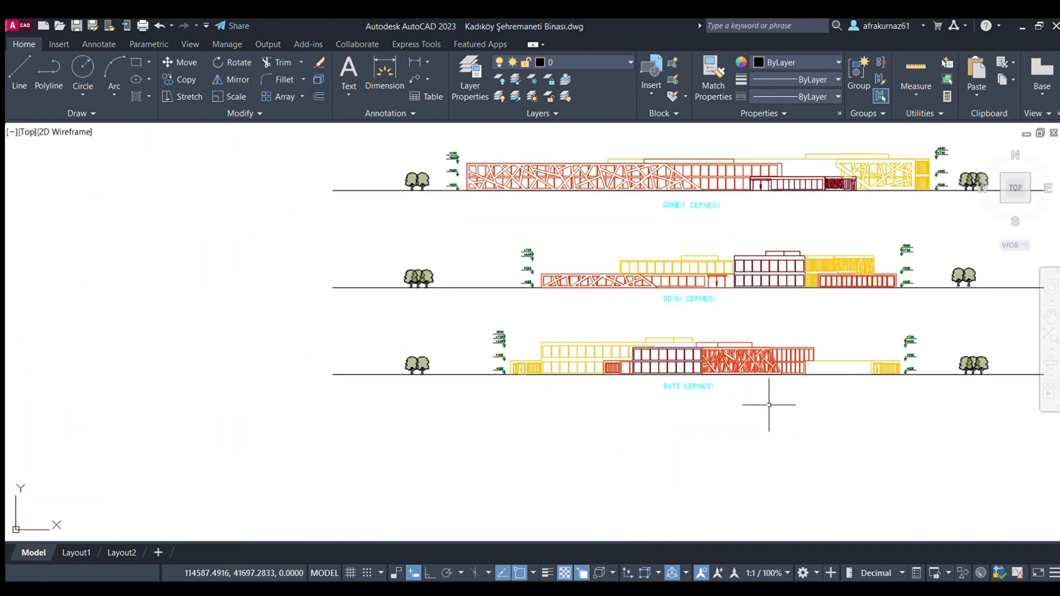
{"action": "scroll", "coordinate": [751, 392], "scroll_direction": "up", "scroll_amount": 2}
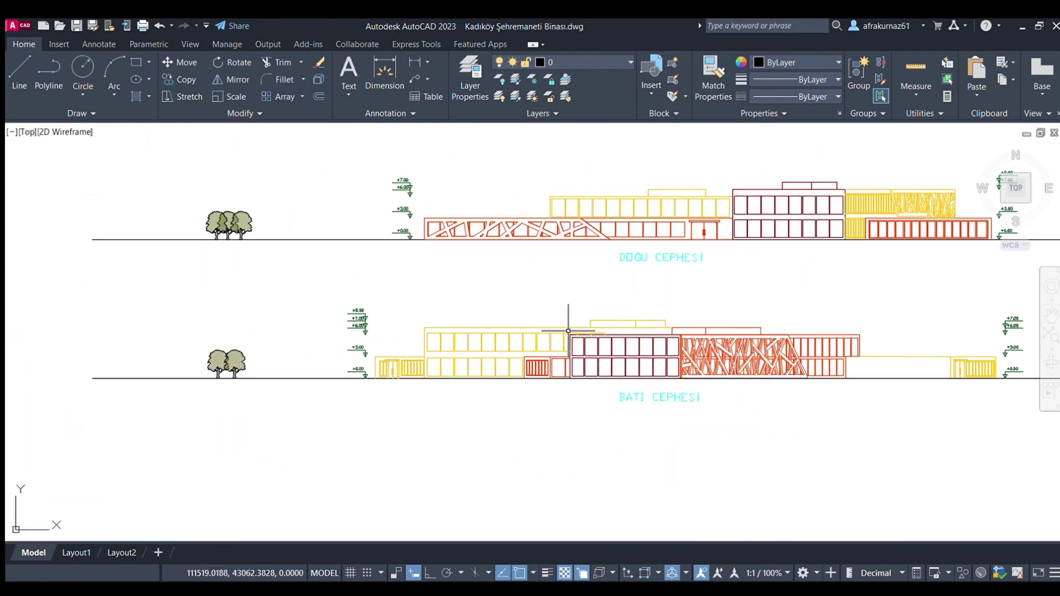
{"action": "scroll", "coordinate": [568, 331], "scroll_direction": "up", "scroll_amount": 4}
{"action": "scroll", "coordinate": [563, 328], "scroll_direction": "down", "scroll_amount": 4}
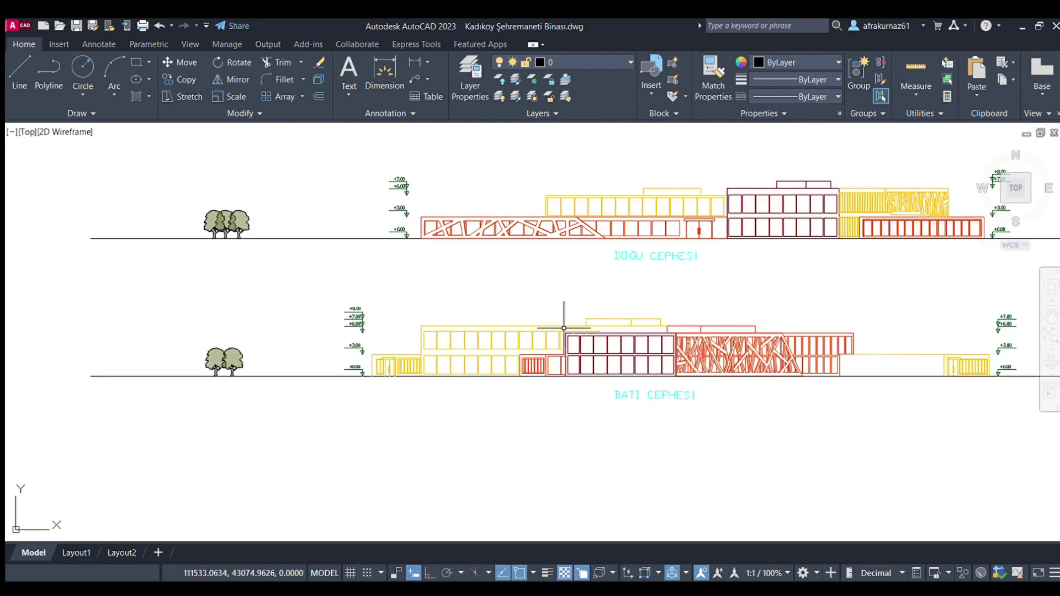
{"action": "middle_click_drag", "start_coordinate": [564, 328], "coordinate": [579, 344]}
{"action": "left_click", "coordinate": [566, 327]}
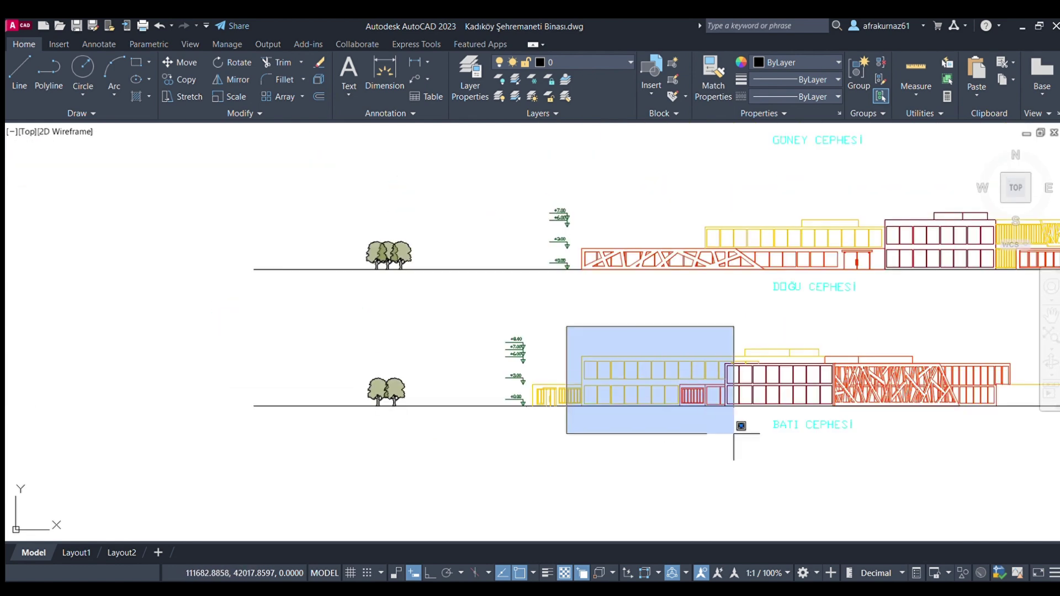
{"action": "left_click", "coordinate": [830, 440]}
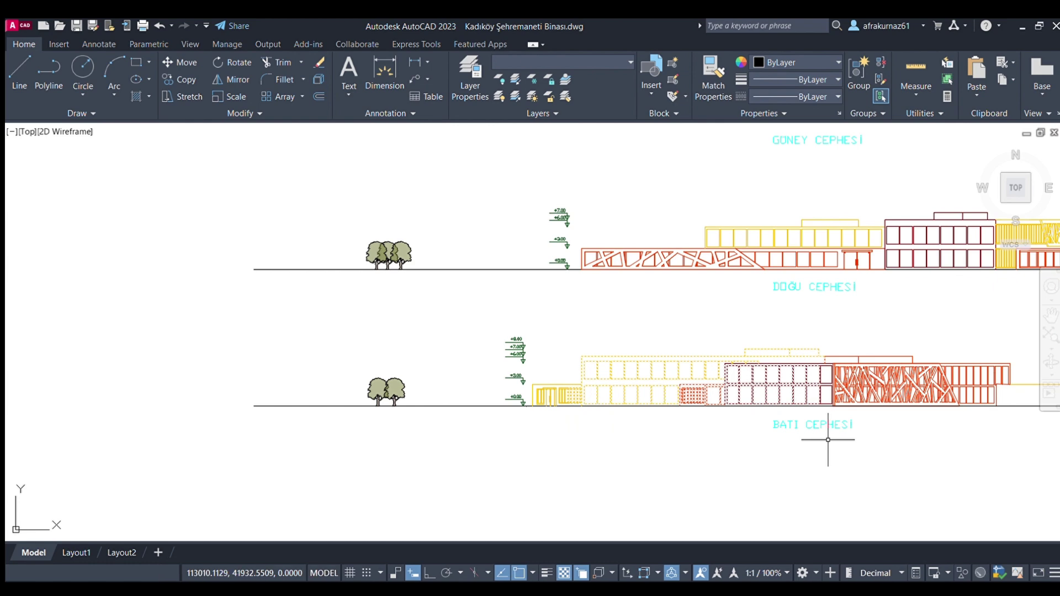
Place the copied Batı Cephesi section beside the site plan outlines.
{"action": "scroll", "coordinate": [857, 331], "scroll_direction": "down", "scroll_amount": 3}
{"action": "scroll", "coordinate": [857, 331], "scroll_direction": "down", "scroll_amount": 2}
{"action": "middle_click_drag", "start_coordinate": [695, 142], "coordinate": [754, 320]}
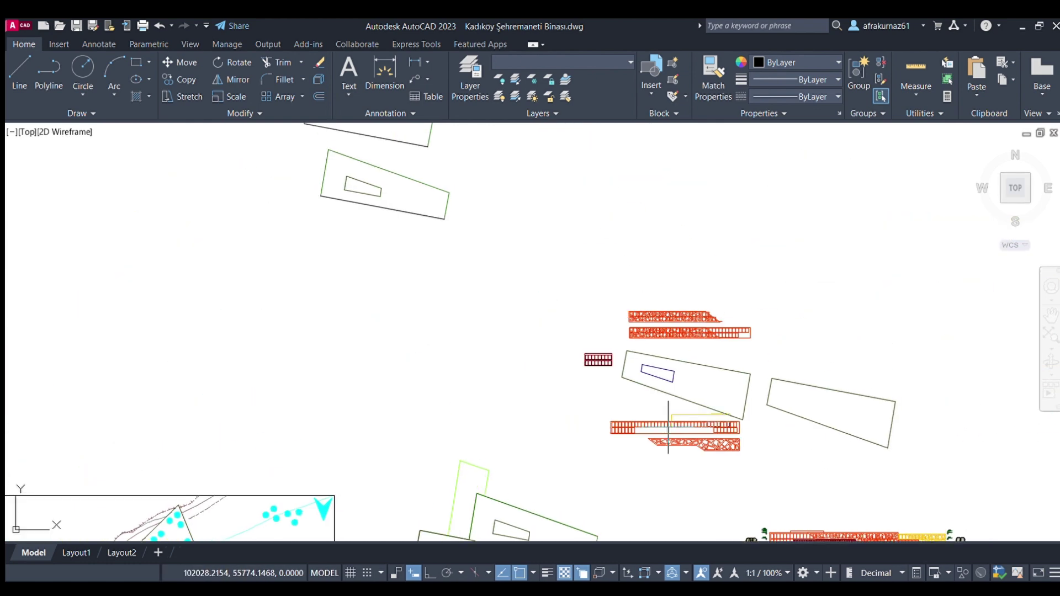
{"action": "left_click", "coordinate": [771, 270]}
{"action": "scroll", "coordinate": [804, 266], "scroll_direction": "up", "scroll_amount": 2}
{"action": "scroll", "coordinate": [803, 267], "scroll_direction": "up", "scroll_amount": 6}
{"action": "middle_click_drag", "start_coordinate": [818, 287], "coordinate": [770, 287]}
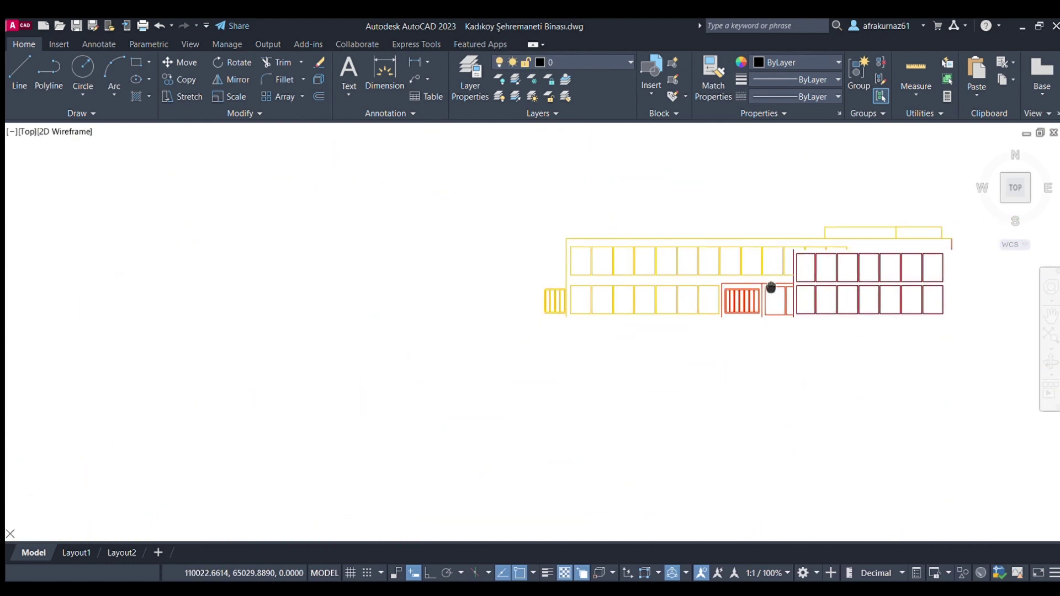
{"action": "left_click_drag", "start_coordinate": [524, 259], "coordinate": [565, 376]}
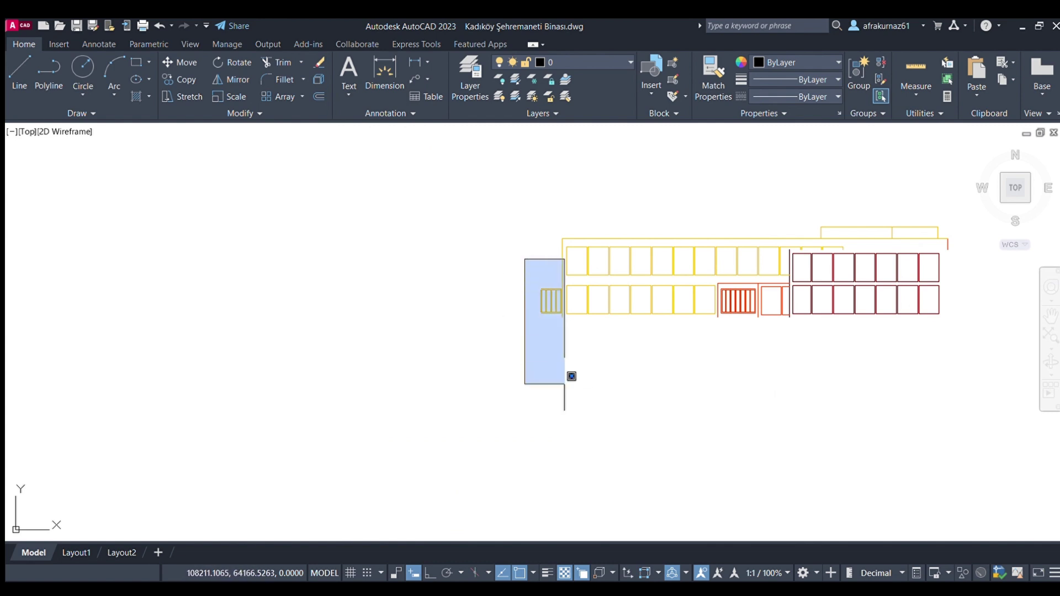
Erase the yellow and red stair blocks, red rectangles and two small top yellow rectangles.
{"action": "key", "text": "Delete"}
{"action": "scroll", "coordinate": [552, 329], "scroll_direction": "down", "scroll_amount": 2}
{"action": "middle_click_drag", "start_coordinate": [674, 343], "coordinate": [635, 325]}
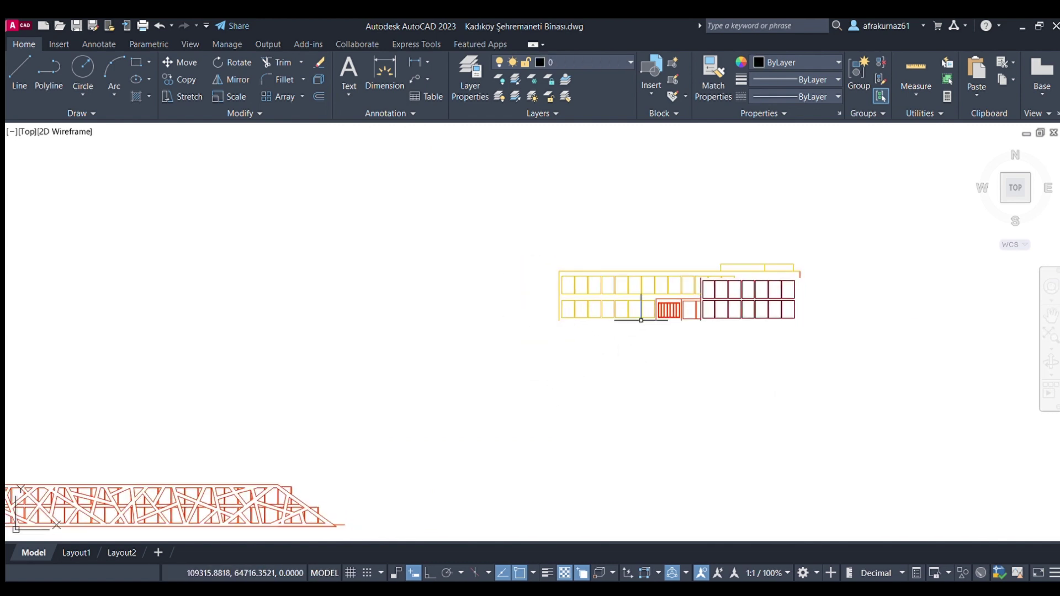
{"action": "scroll", "coordinate": [710, 284], "scroll_direction": "up", "scroll_amount": 2}
{"action": "scroll", "coordinate": [660, 288], "scroll_direction": "up", "scroll_amount": 2}
{"action": "left_click_drag", "start_coordinate": [660, 288], "coordinate": [870, 417]}
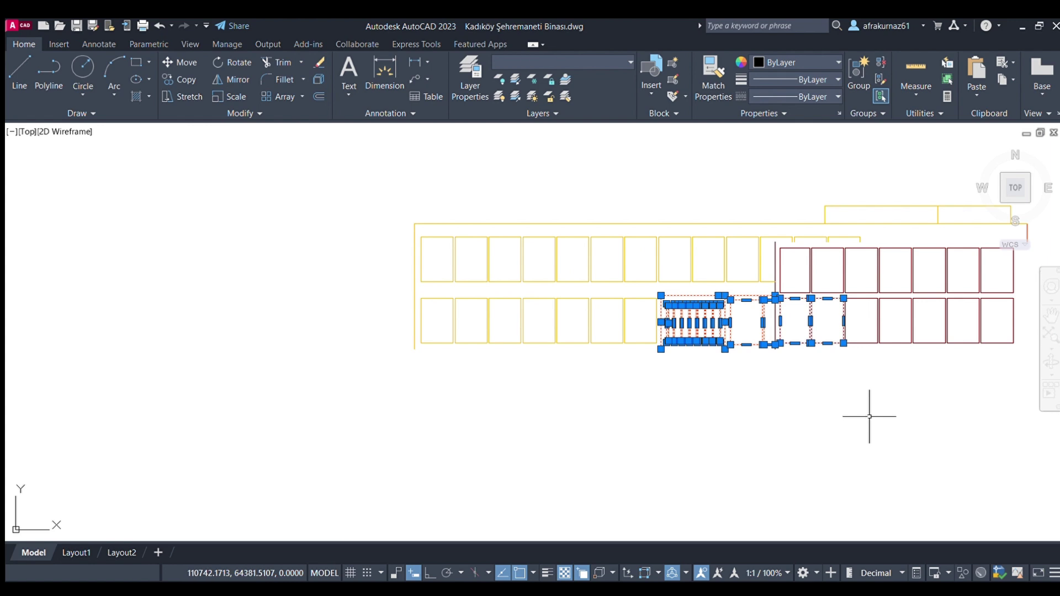
{"action": "key", "text": "Delete"}
{"action": "scroll", "coordinate": [859, 396], "scroll_direction": "down", "scroll_amount": 2}
{"action": "scroll", "coordinate": [748, 290], "scroll_direction": "up", "scroll_amount": 2}
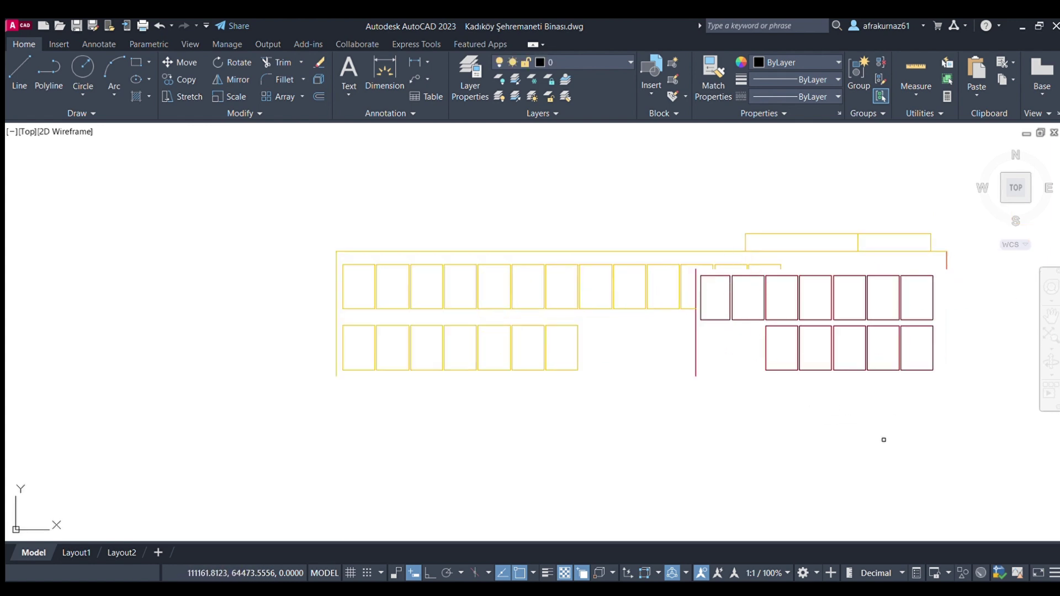
{"action": "left_click", "coordinate": [930, 441]}
{"action": "left_click", "coordinate": [688, 322]}
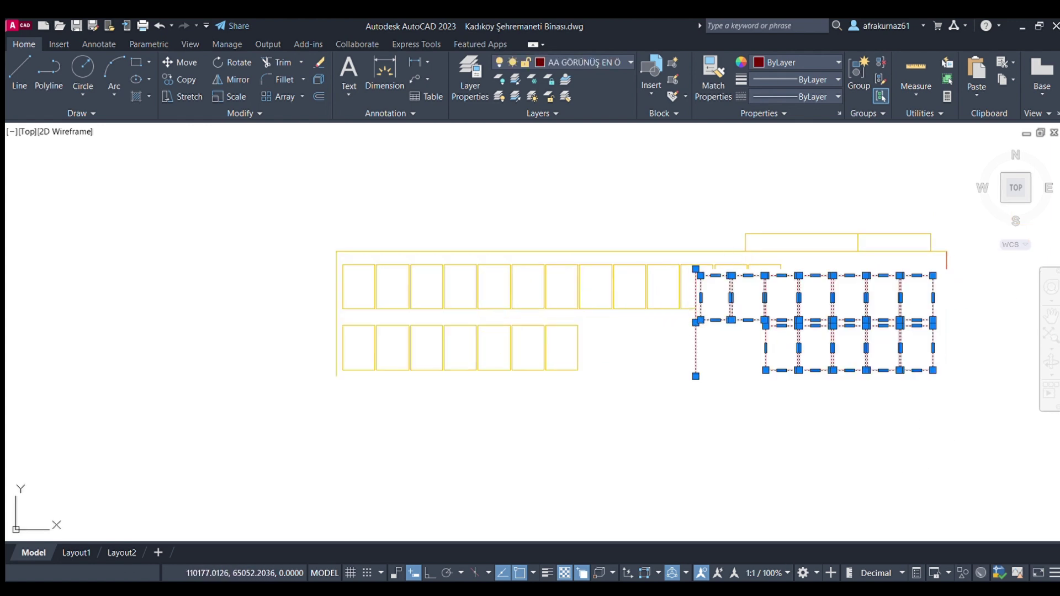
{"action": "key", "text": "Delete"}
{"action": "left_click", "coordinate": [939, 244]}
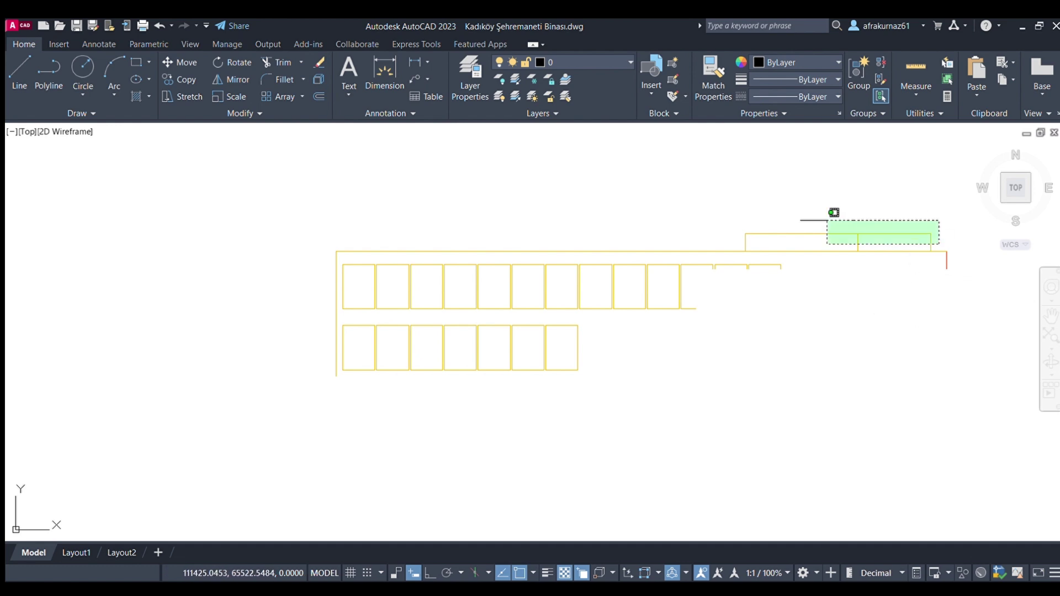
{"action": "left_click", "coordinate": [711, 204]}
{"action": "key", "text": "Delete"}
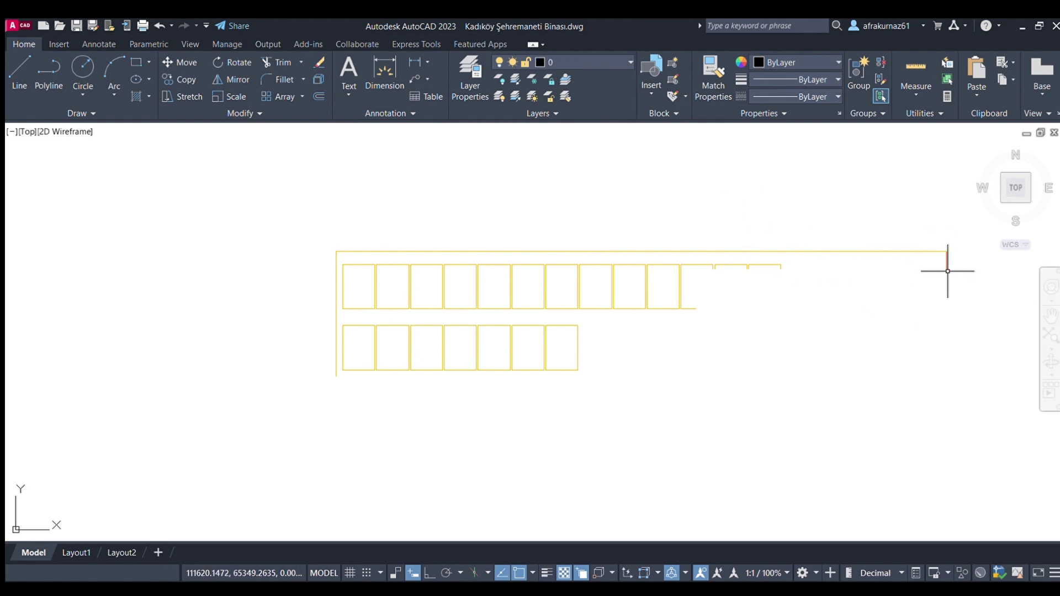
Stretch the red right-end line straight down to the base with Ortho on.
{"action": "left_click", "coordinate": [947, 265]}
{"action": "left_click", "coordinate": [946, 268]}
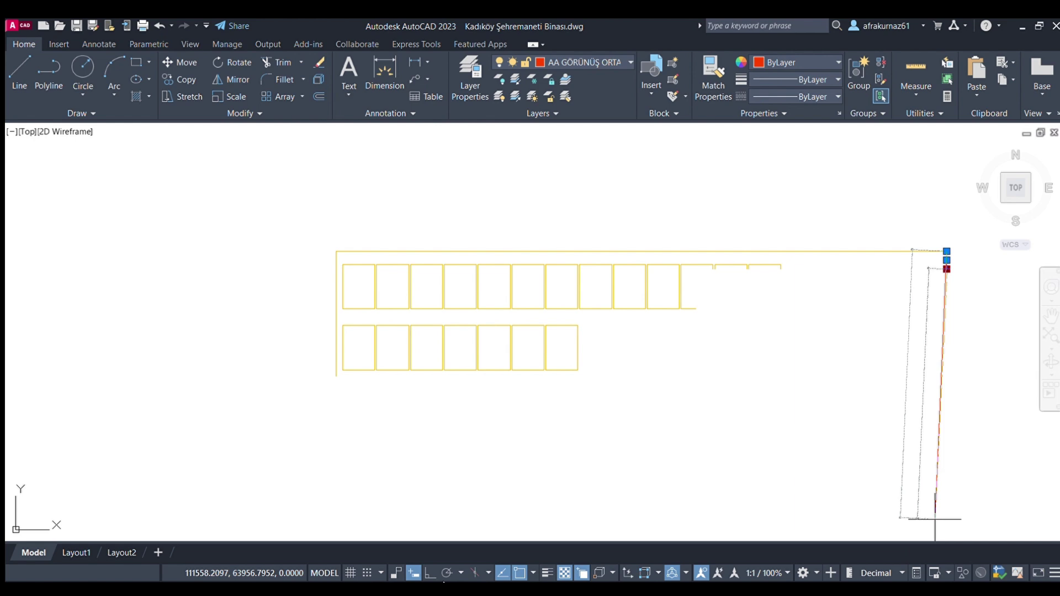
{"action": "key", "text": "F8"}
{"action": "left_click", "coordinate": [918, 439]}
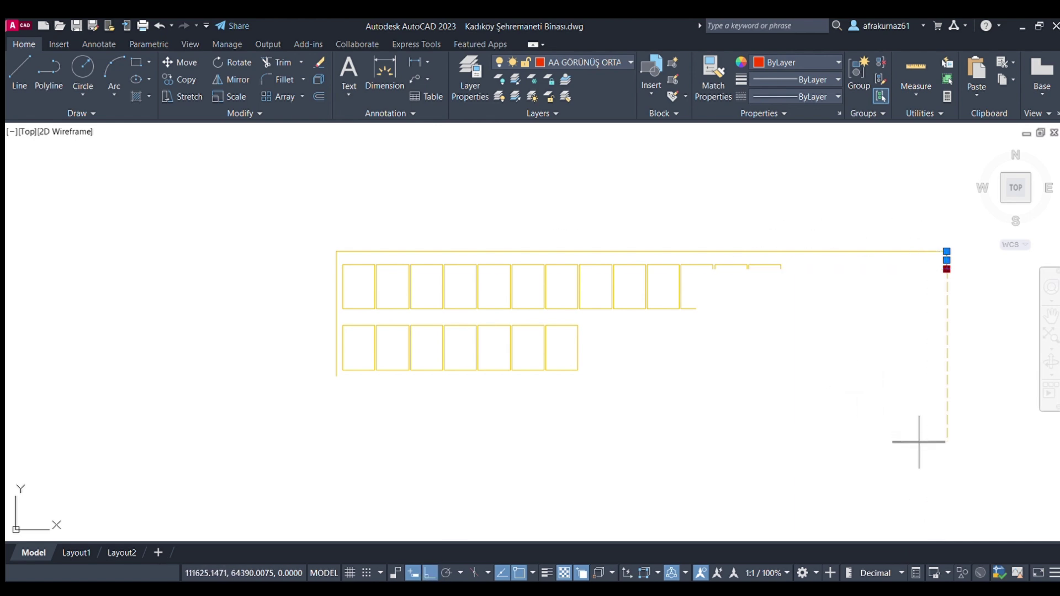
{"action": "key", "text": "Escape"}
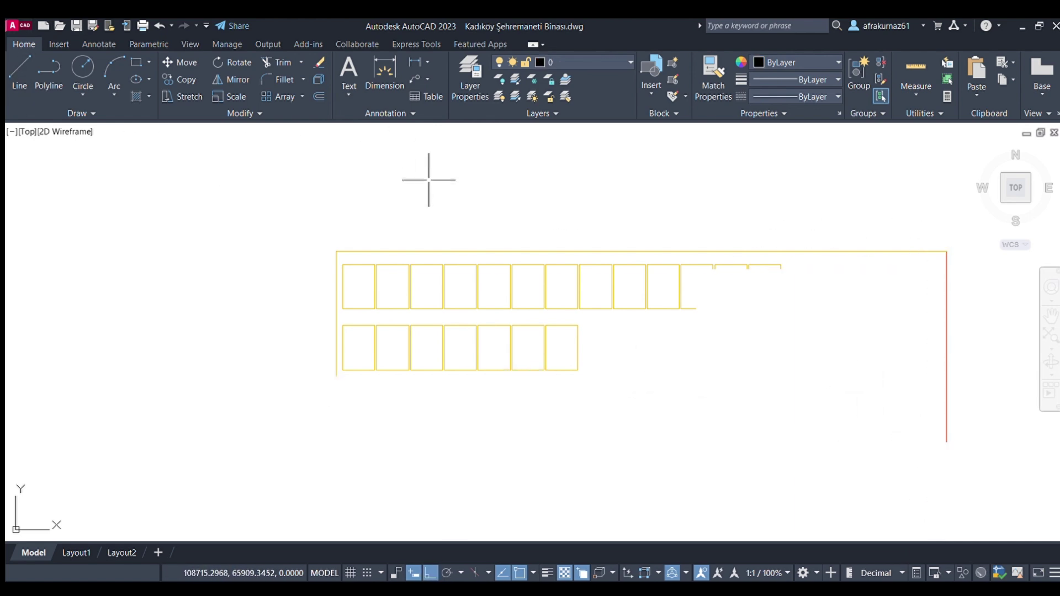
Draw a base line across the strip's bottom and put its outline on the yellow facade layer.
{"action": "left_click", "coordinate": [428, 252]}
{"action": "key", "text": "Escape"}
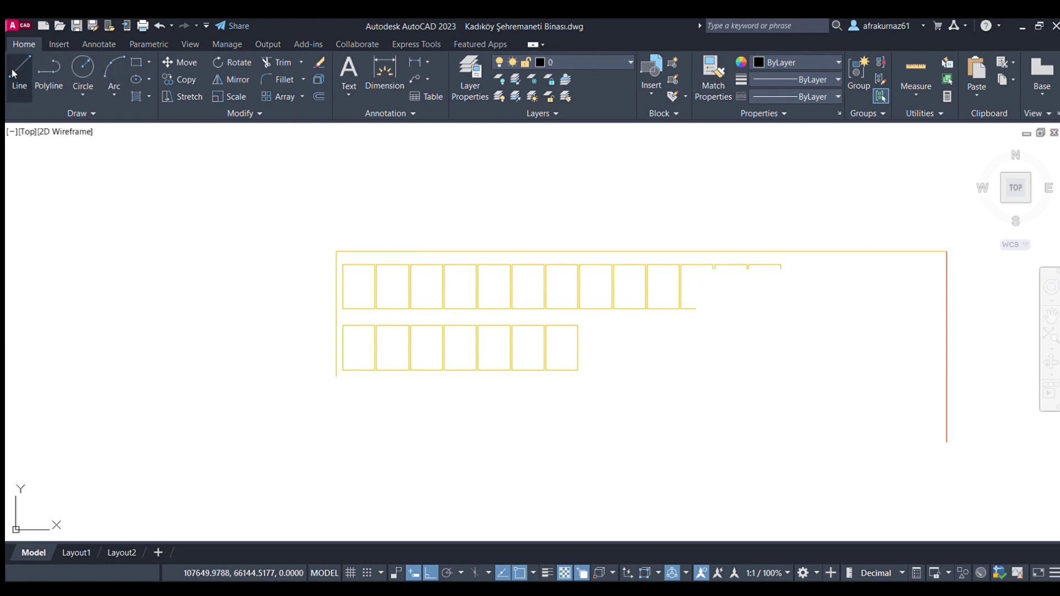
{"action": "left_click", "coordinate": [337, 376]}
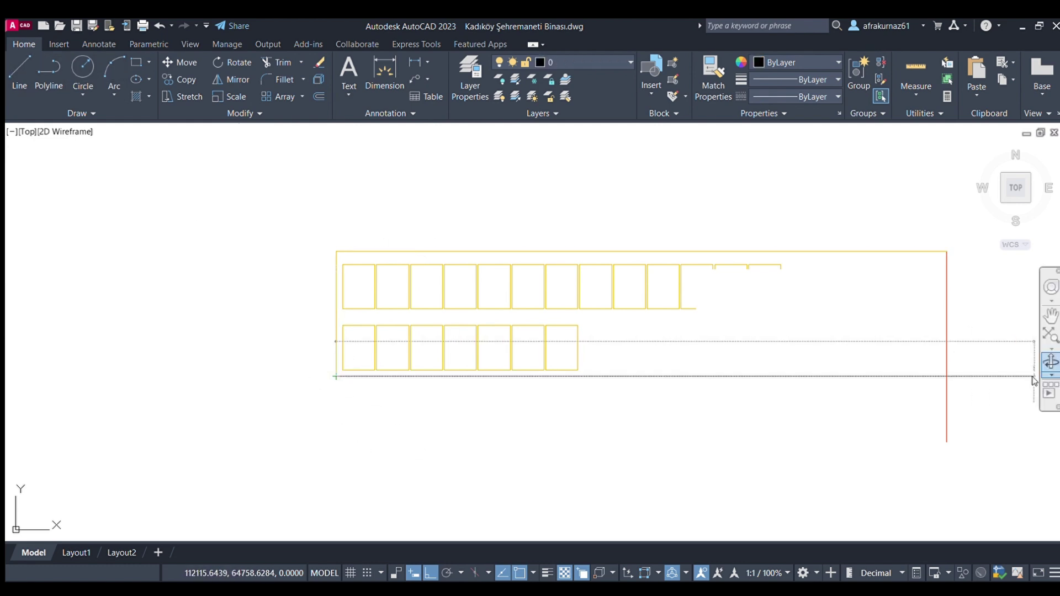
{"action": "left_click", "coordinate": [960, 376]}
{"action": "left_click_drag", "start_coordinate": [974, 403], "coordinate": [850, 181]}
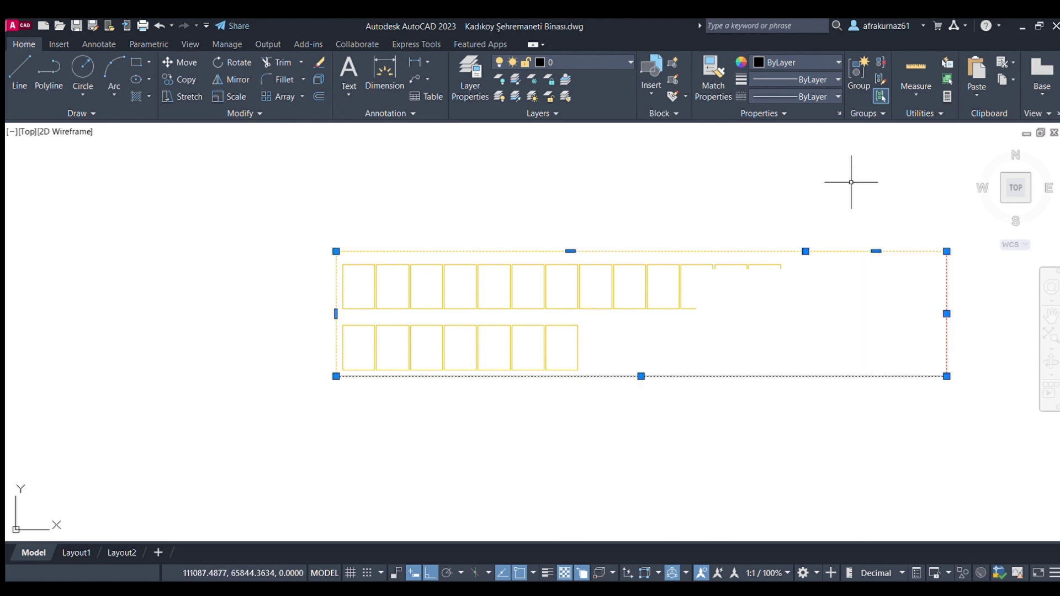
{"action": "left_click", "coordinate": [865, 337]}
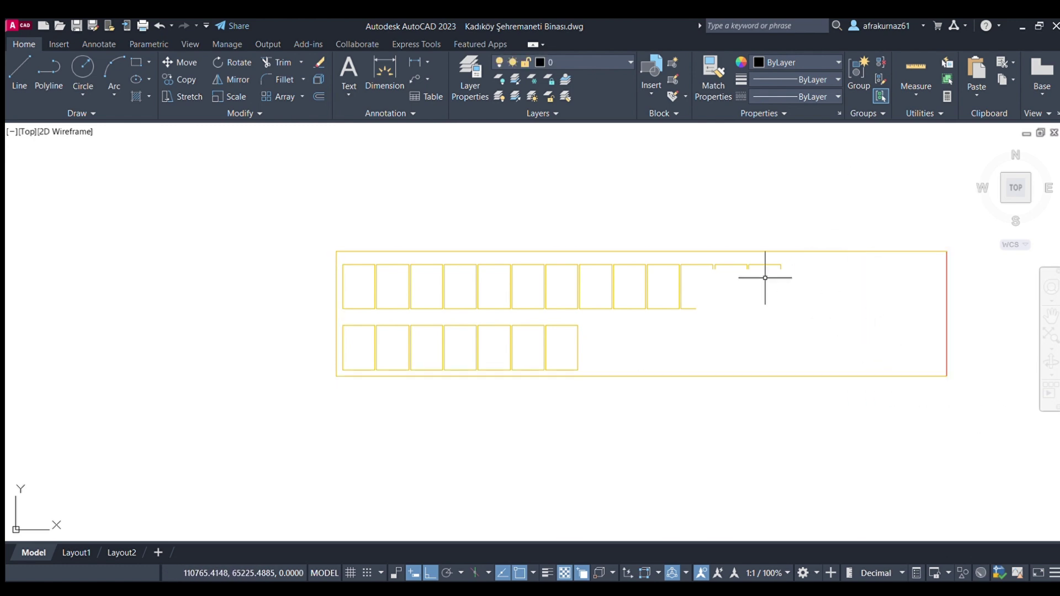
Copy a top-row window pane repeatedly along the yellow facade strip.
{"action": "scroll", "coordinate": [696, 283], "scroll_direction": "up", "scroll_amount": 2}
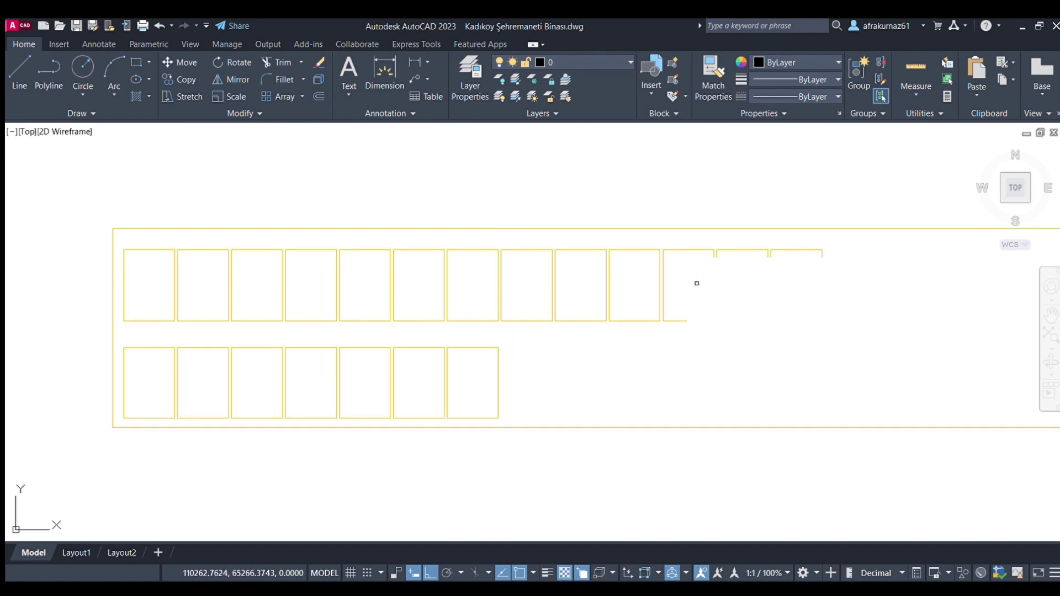
{"action": "left_click", "coordinate": [612, 247]}
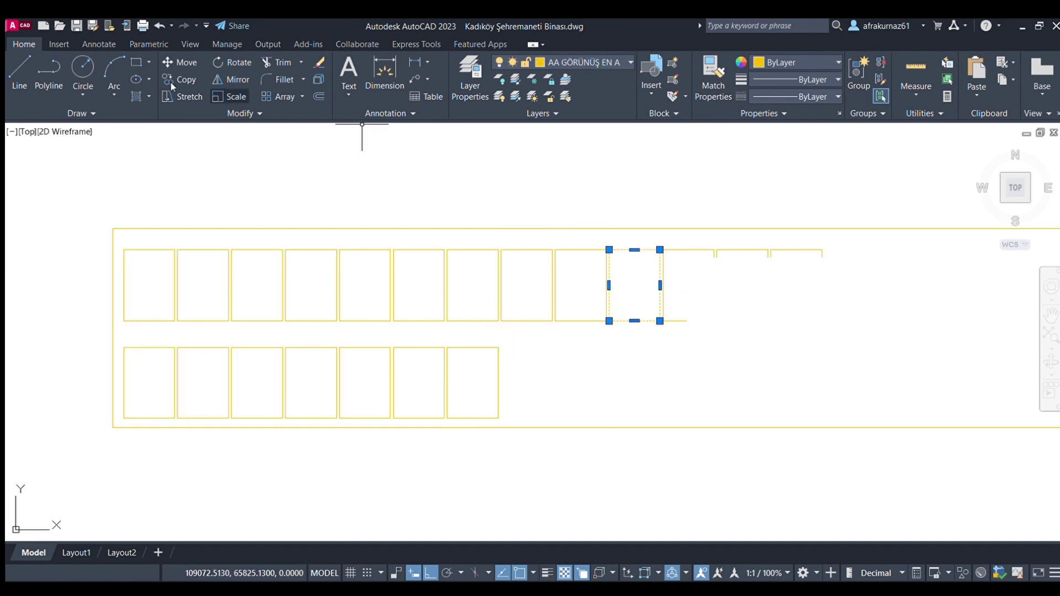
{"action": "left_click", "coordinate": [190, 80]}
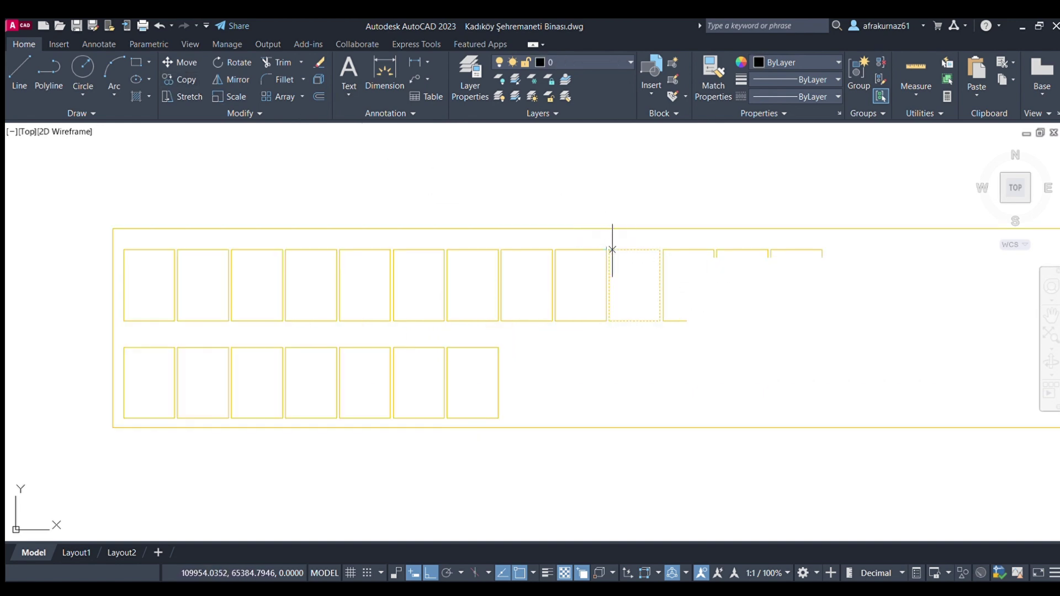
{"action": "scroll", "coordinate": [609, 249], "scroll_direction": "up", "scroll_amount": 6}
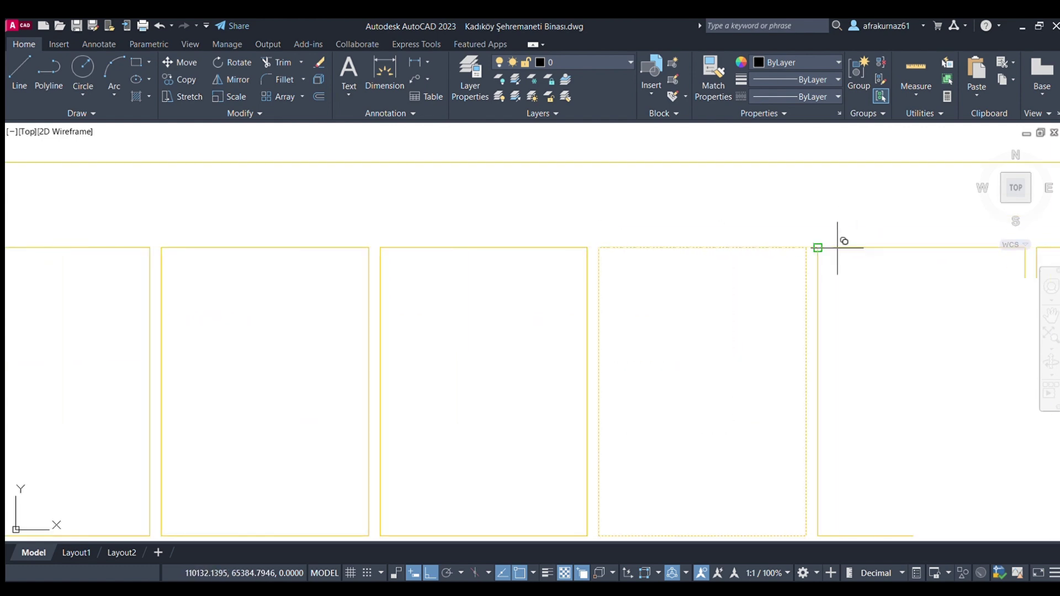
{"action": "left_click", "coordinate": [818, 248]}
{"action": "middle_click_drag", "start_coordinate": [852, 248], "coordinate": [532, 253]}
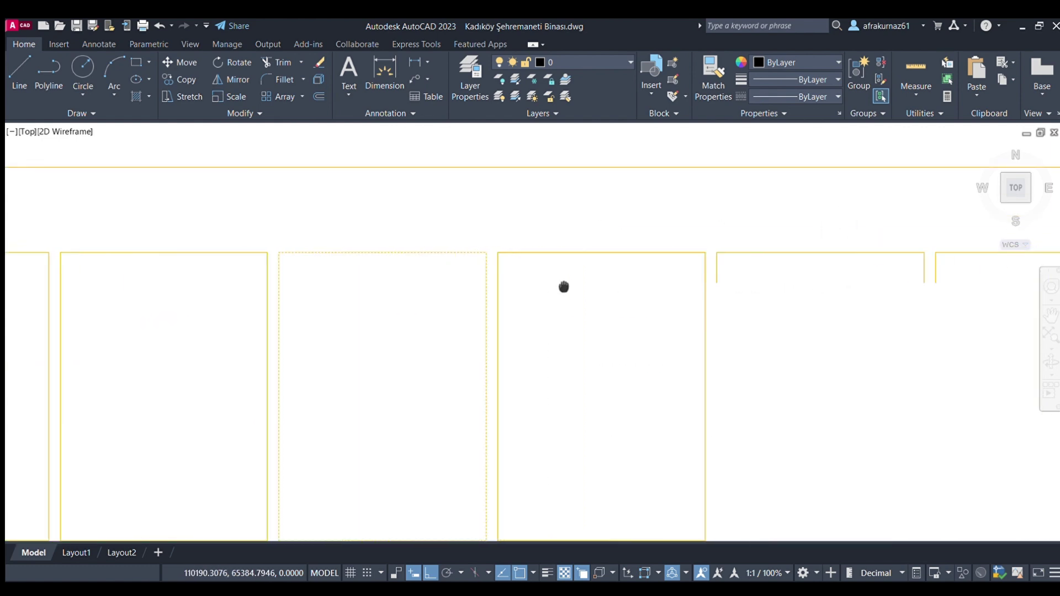
{"action": "left_click", "coordinate": [716, 253]}
{"action": "middle_click_drag", "start_coordinate": [954, 285], "coordinate": [834, 297]}
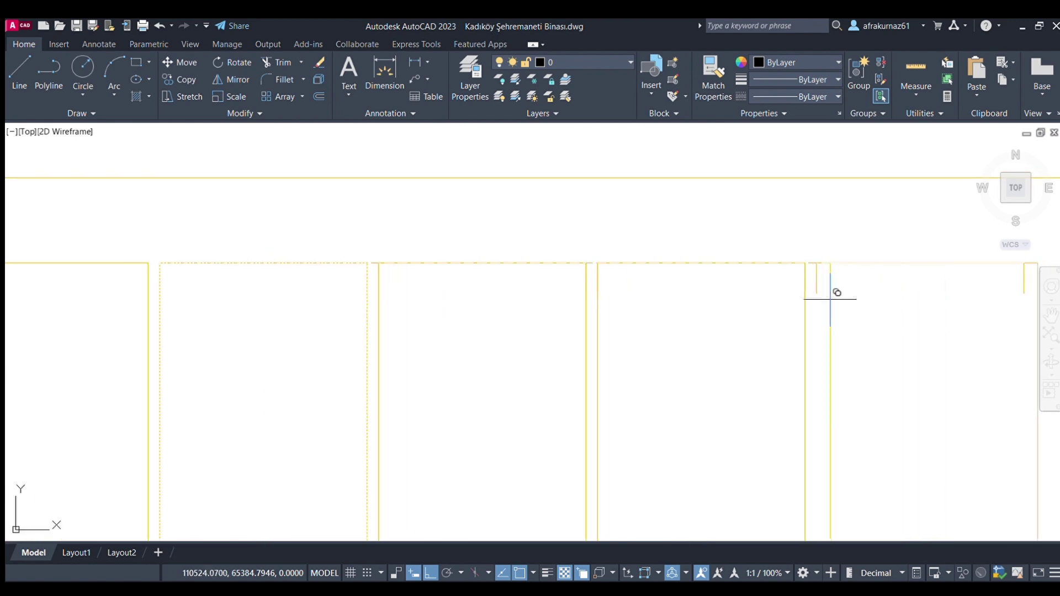
{"action": "left_click", "coordinate": [817, 263]}
{"action": "scroll", "coordinate": [817, 263], "scroll_direction": "down", "scroll_amount": 4}
{"action": "key", "text": "Escape"}
Select one top-row window rectangle and stretch its corner grip to a new point.
{"action": "left_click_drag", "start_coordinate": [531, 248], "coordinate": [958, 329]}
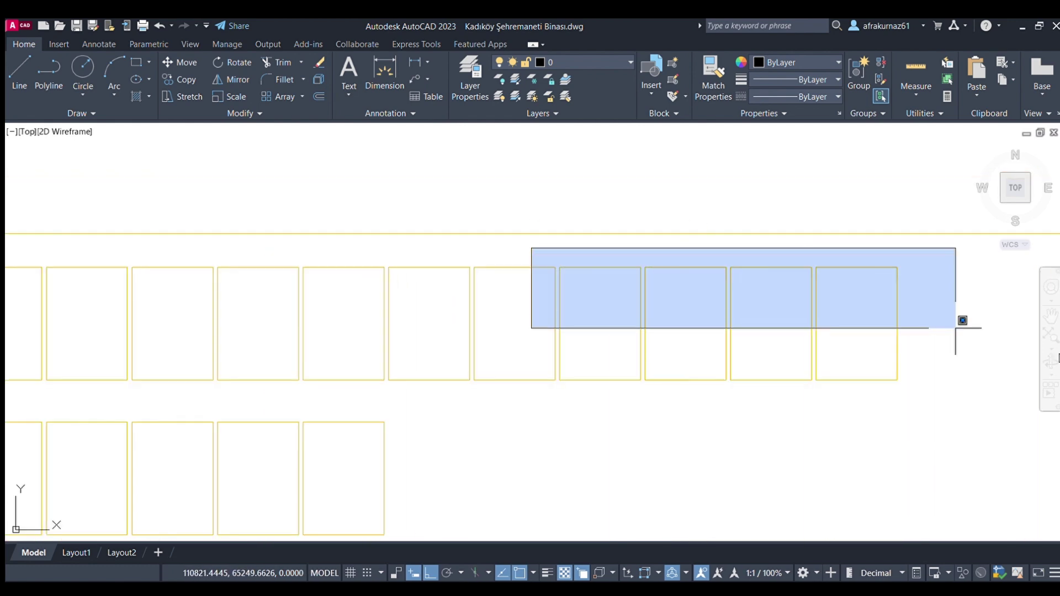
{"action": "key", "text": "Escape"}
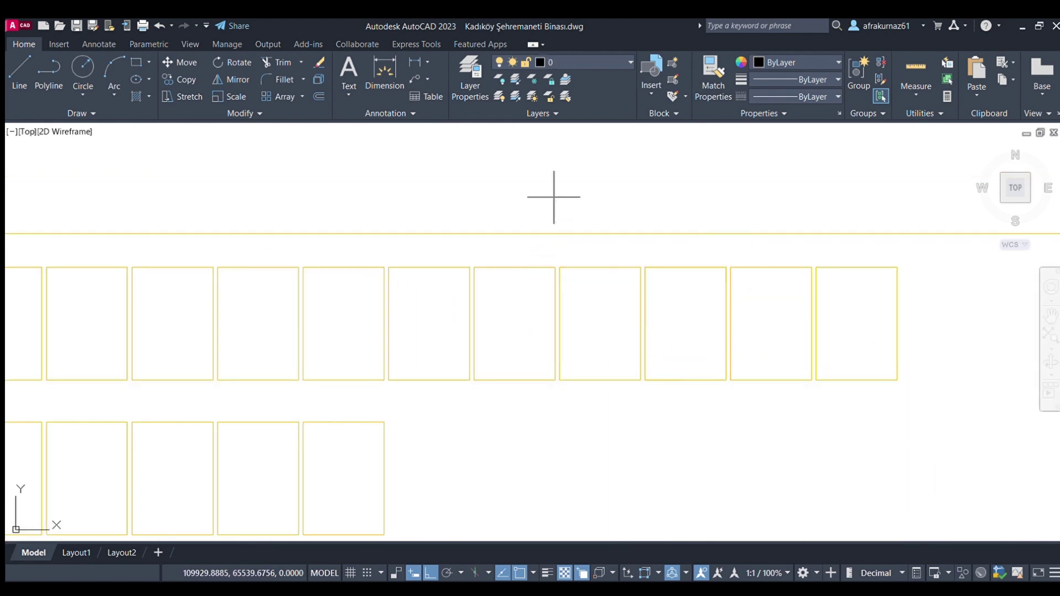
{"action": "left_click_drag", "start_coordinate": [554, 197], "coordinate": [861, 331]}
{"action": "left_click", "coordinate": [862, 332]}
{"action": "left_click", "coordinate": [695, 267]}
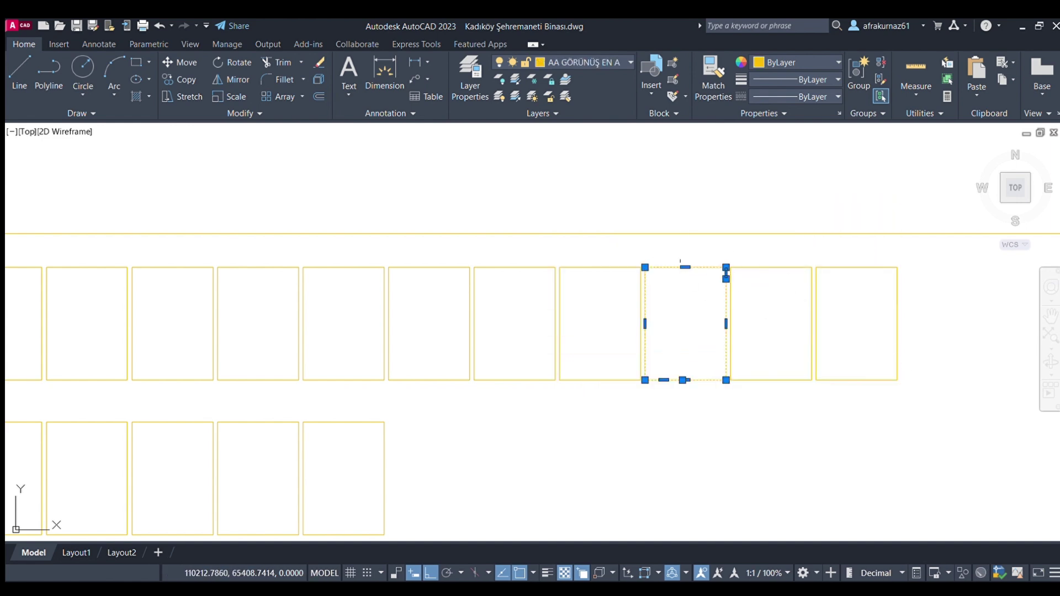
{"action": "left_click", "coordinate": [751, 199]}
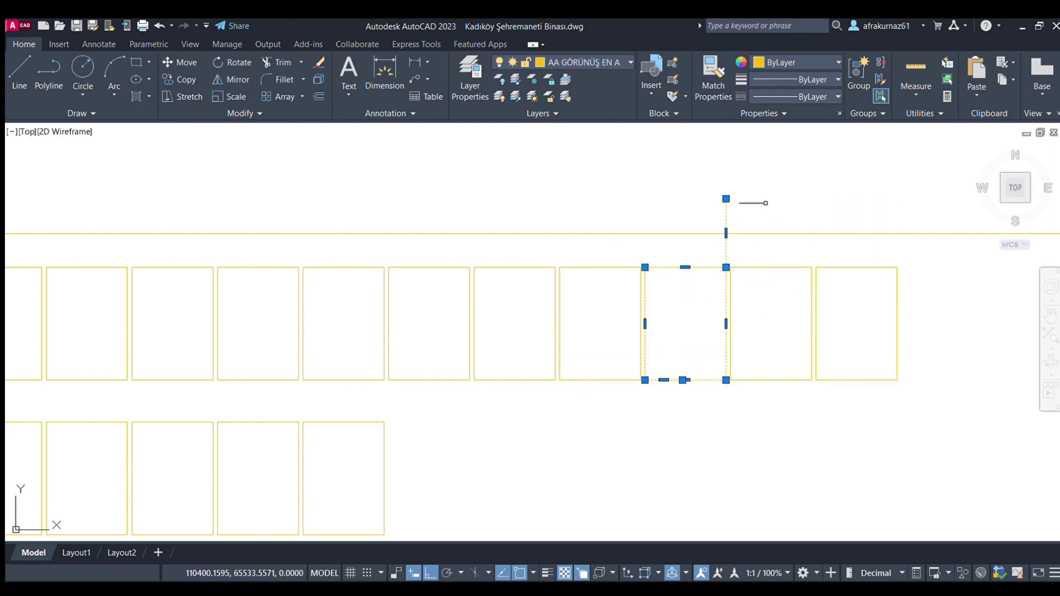
{"action": "key", "text": "Escape"}
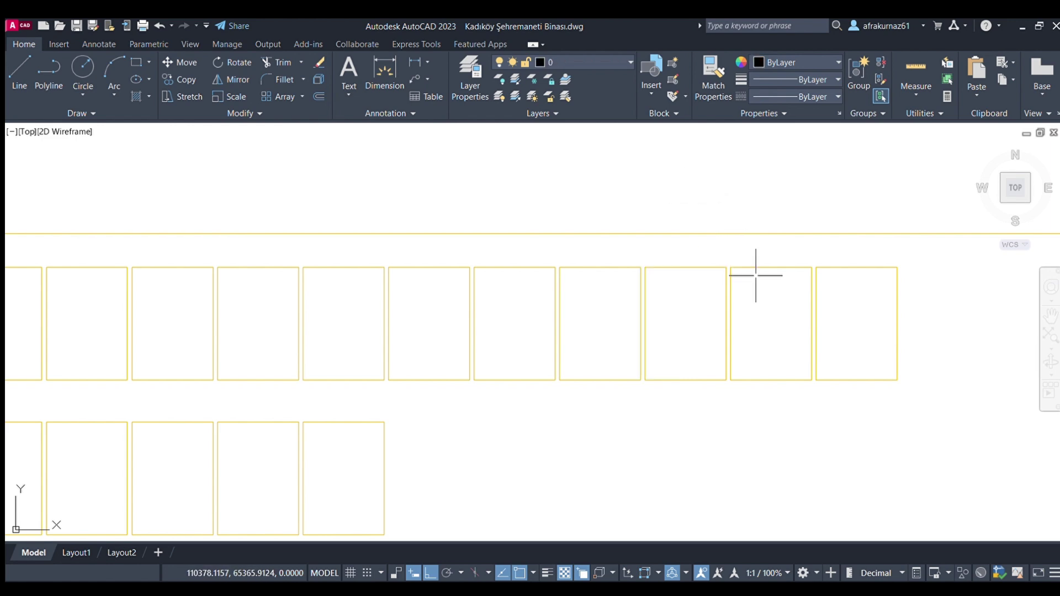
{"action": "scroll", "coordinate": [801, 325], "scroll_direction": "down", "scroll_amount": 4}
{"action": "scroll", "coordinate": [899, 407], "scroll_direction": "down", "scroll_amount": 6}
{"action": "middle_click_drag", "start_coordinate": [899, 408], "coordinate": [811, 331]}
Crossing-select the yellow facade strip beside the building outlines.
{"action": "scroll", "coordinate": [780, 253], "scroll_direction": "up", "scroll_amount": 2}
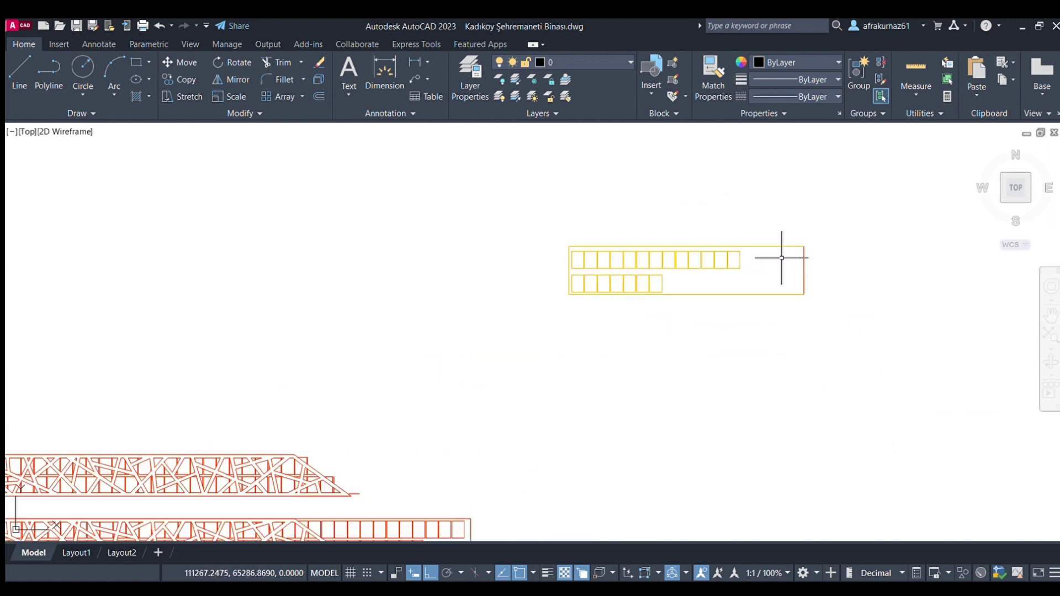
{"action": "scroll", "coordinate": [790, 299], "scroll_direction": "down", "scroll_amount": 4}
{"action": "left_click", "coordinate": [842, 358]}
{"action": "left_click", "coordinate": [686, 210]}
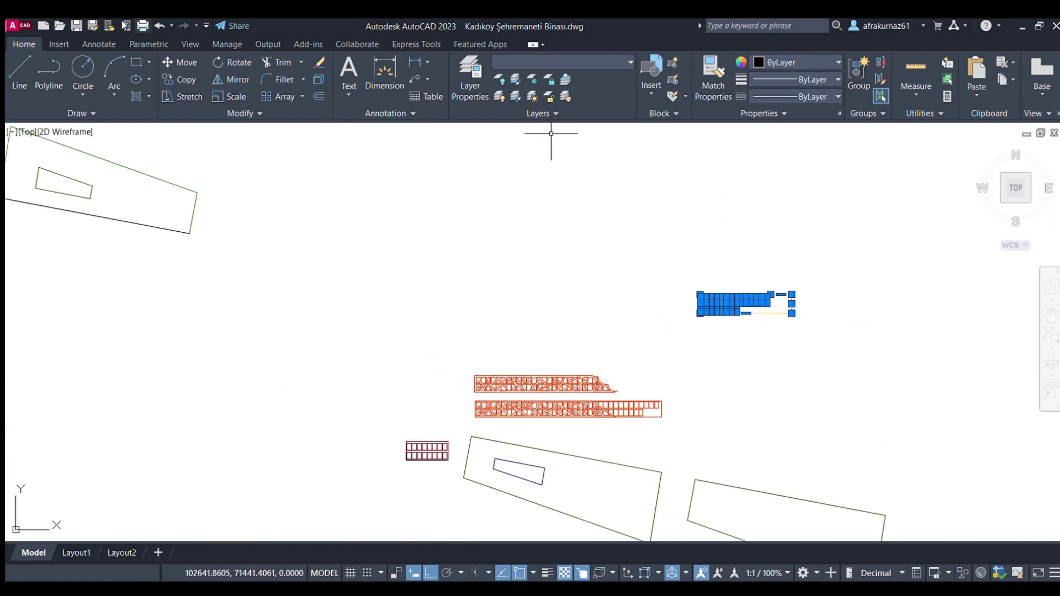
{"action": "key", "text": "Escape"}
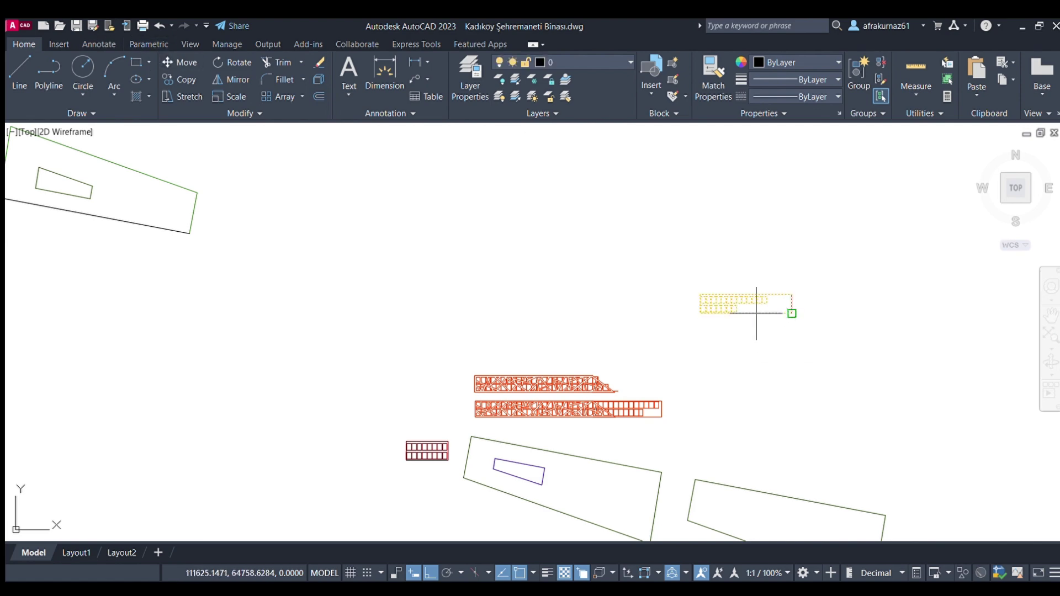
{"action": "middle_click_drag", "start_coordinate": [772, 445], "coordinate": [757, 255]}
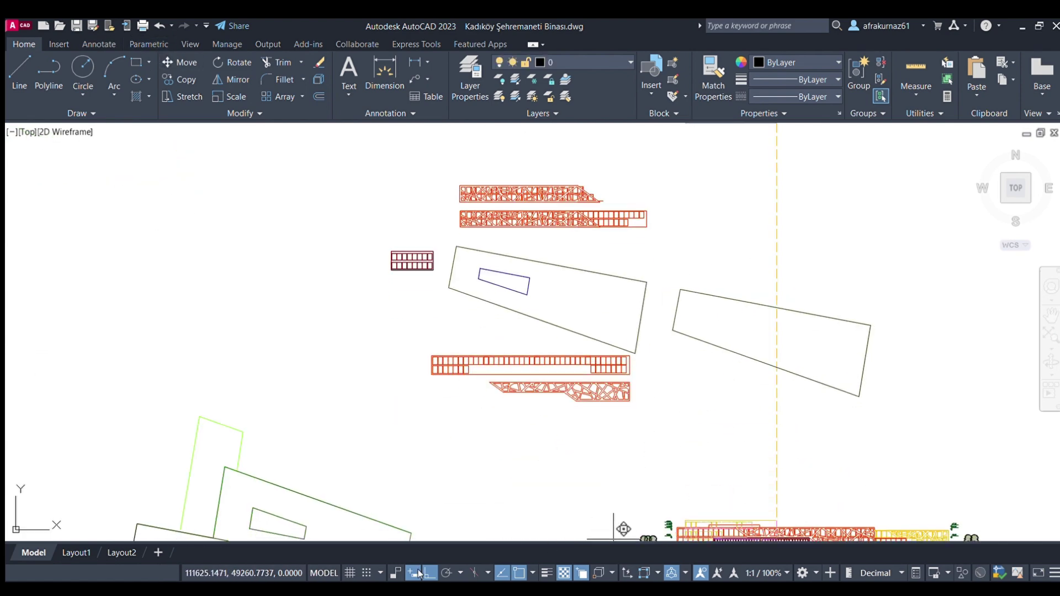
Move the right-hand building outline further right, clear of the yellow strip.
{"action": "scroll", "coordinate": [709, 345], "scroll_direction": "up", "scroll_amount": 2}
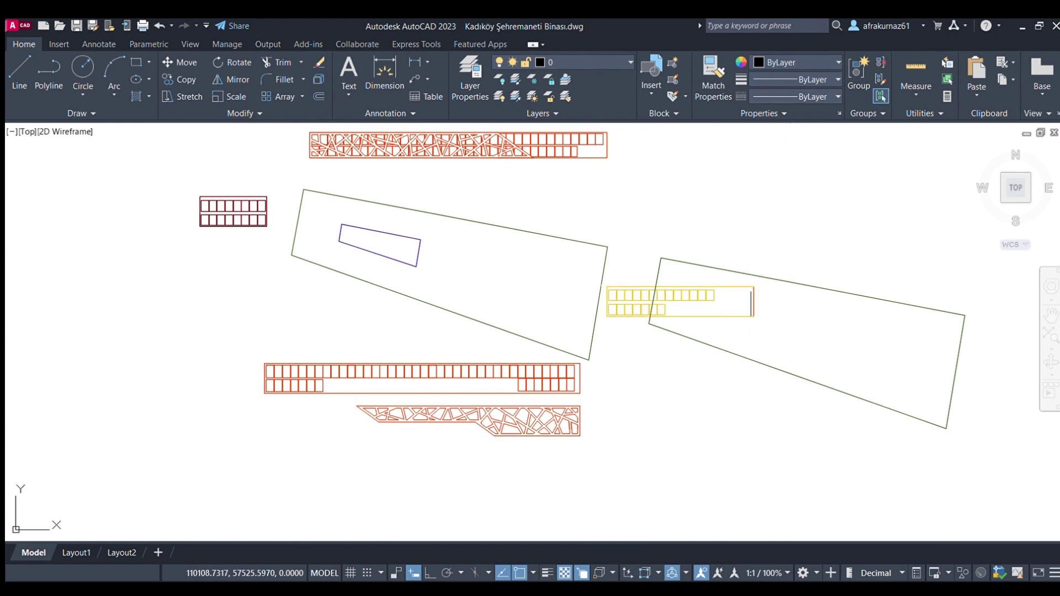
{"action": "left_click", "coordinate": [843, 325]}
{"action": "left_click", "coordinate": [823, 291]}
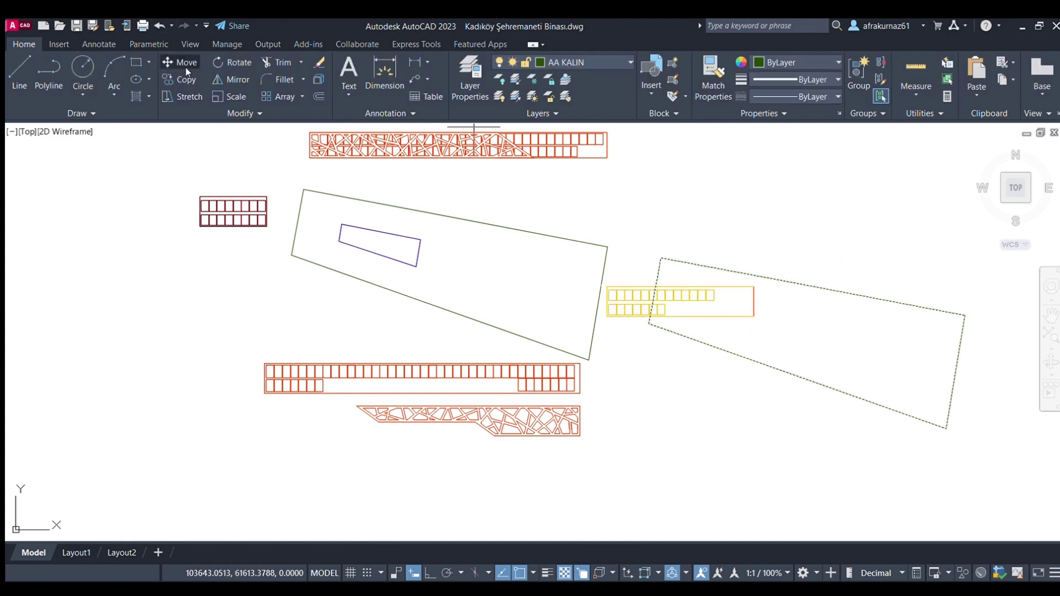
{"action": "left_click", "coordinate": [833, 374]}
{"action": "scroll", "coordinate": [833, 374], "scroll_direction": "down", "scroll_amount": 4}
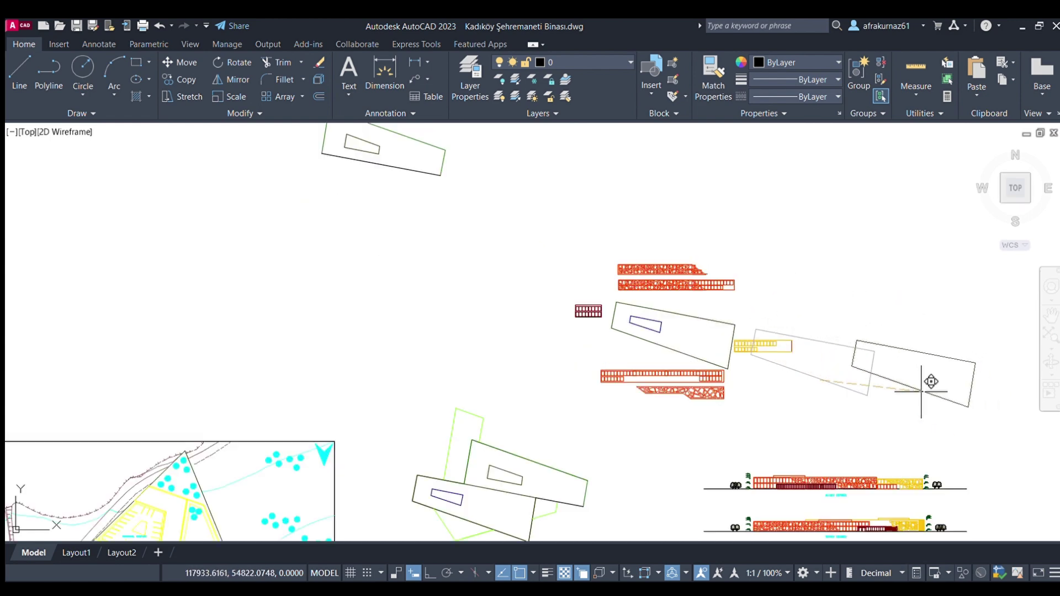
{"action": "left_click", "coordinate": [886, 388]}
{"action": "scroll", "coordinate": [828, 359], "scroll_direction": "down", "scroll_amount": 4}
{"action": "scroll", "coordinate": [774, 325], "scroll_direction": "up", "scroll_amount": 4}
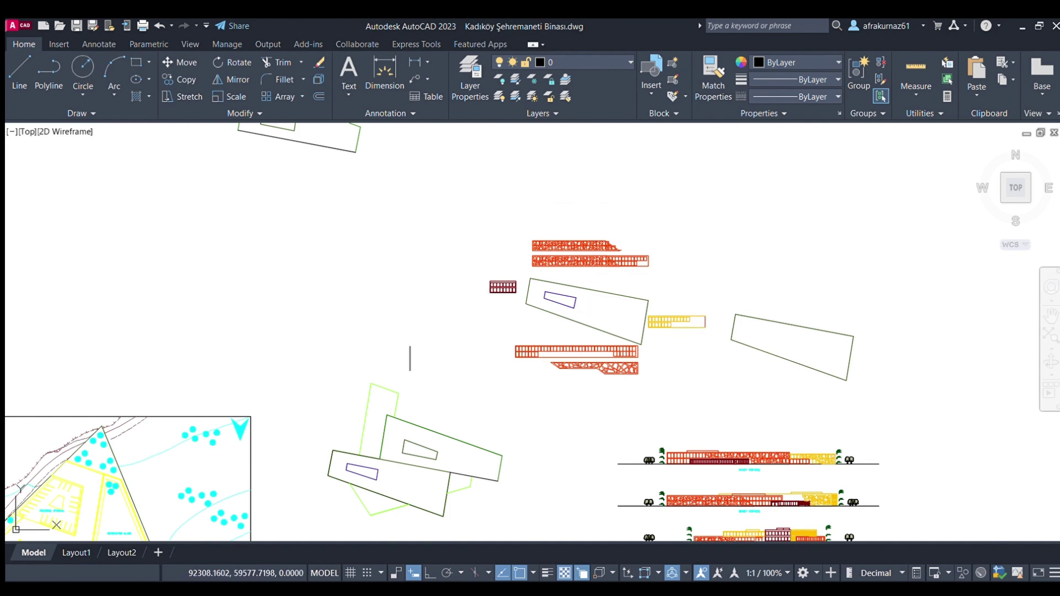
{"action": "left_click", "coordinate": [777, 356]}
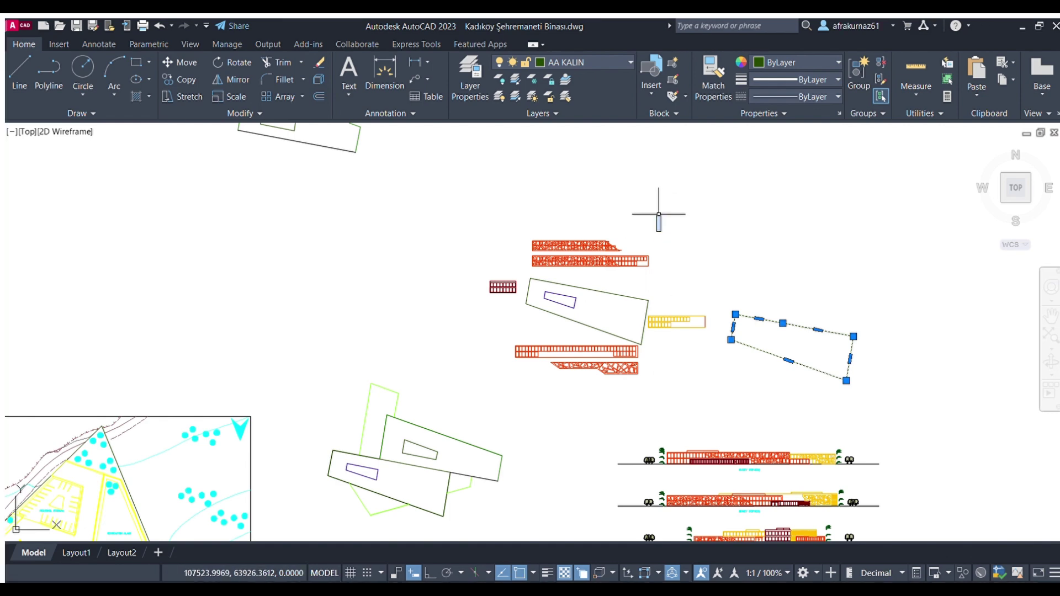
{"action": "key", "text": "Escape"}
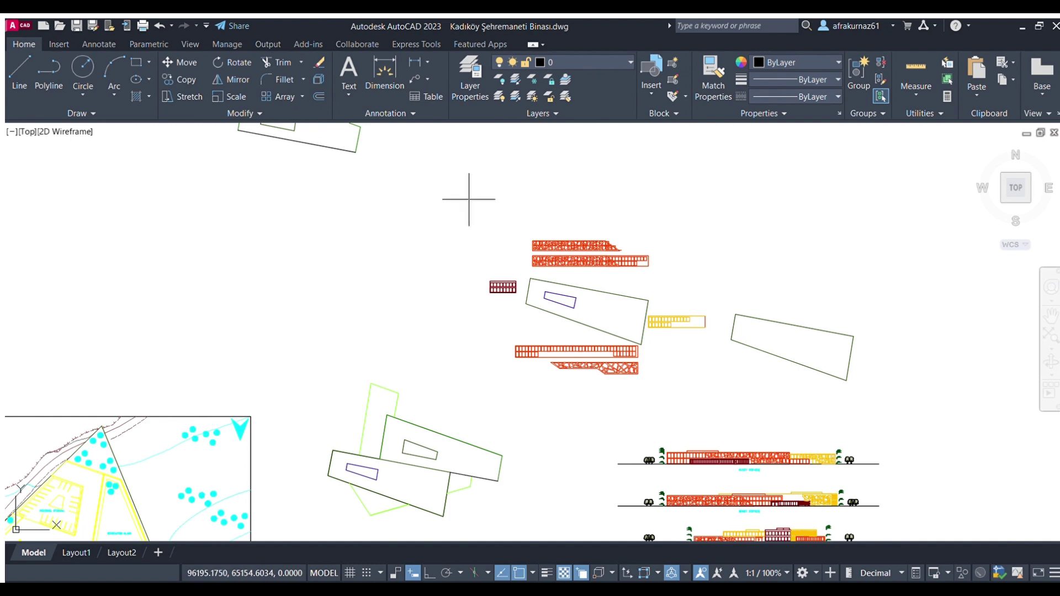
Draw a rectangular frame around the outlines and facade strips and window-select its contents.
{"action": "left_click_drag", "start_coordinate": [458, 200], "coordinate": [953, 418]}
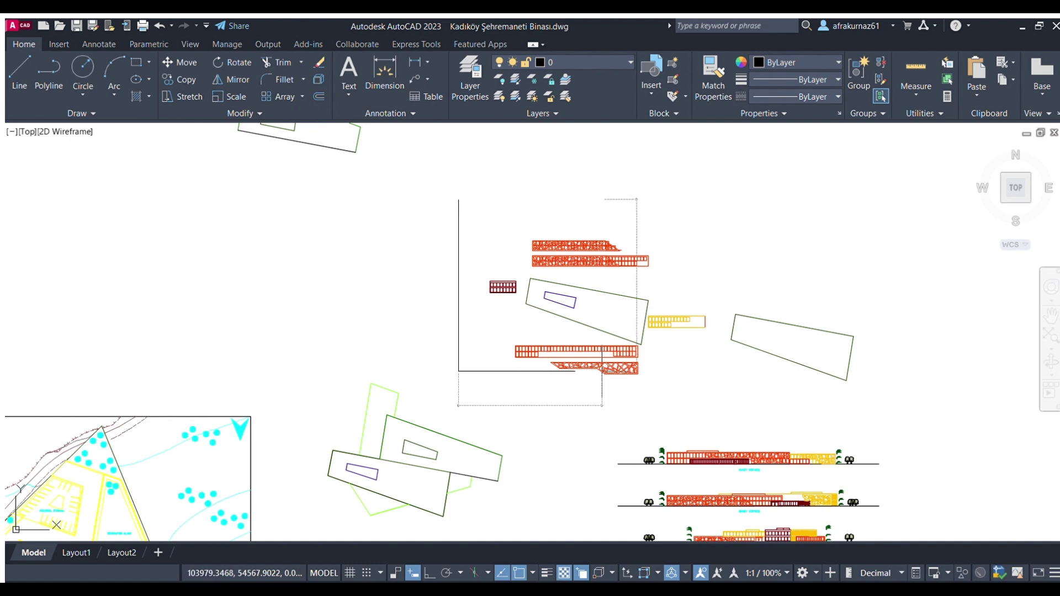
{"action": "left_click", "coordinate": [915, 390]}
{"action": "left_click", "coordinate": [441, 166]}
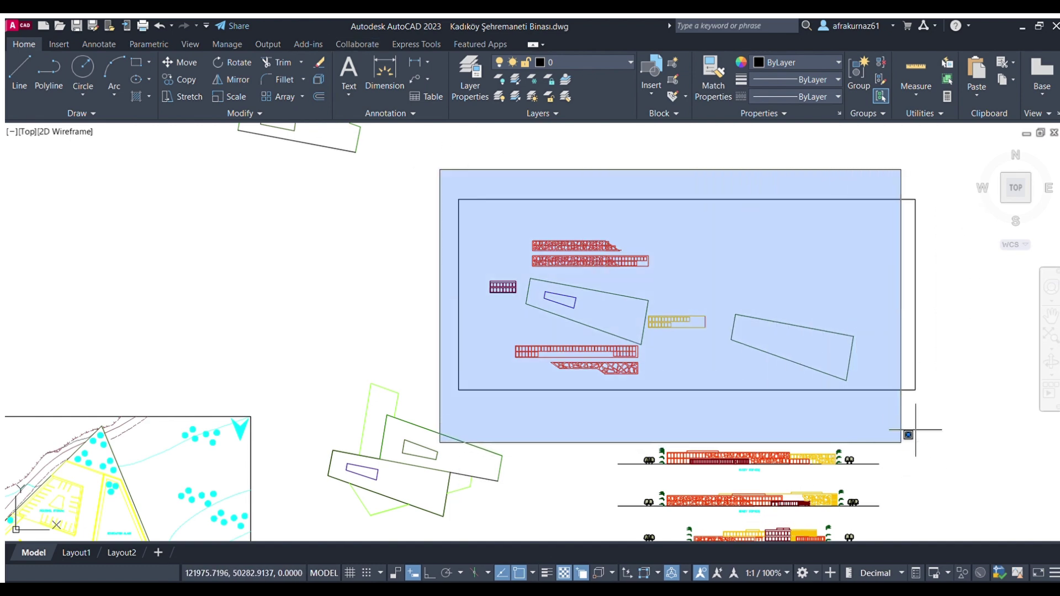
{"action": "left_click", "coordinate": [946, 421]}
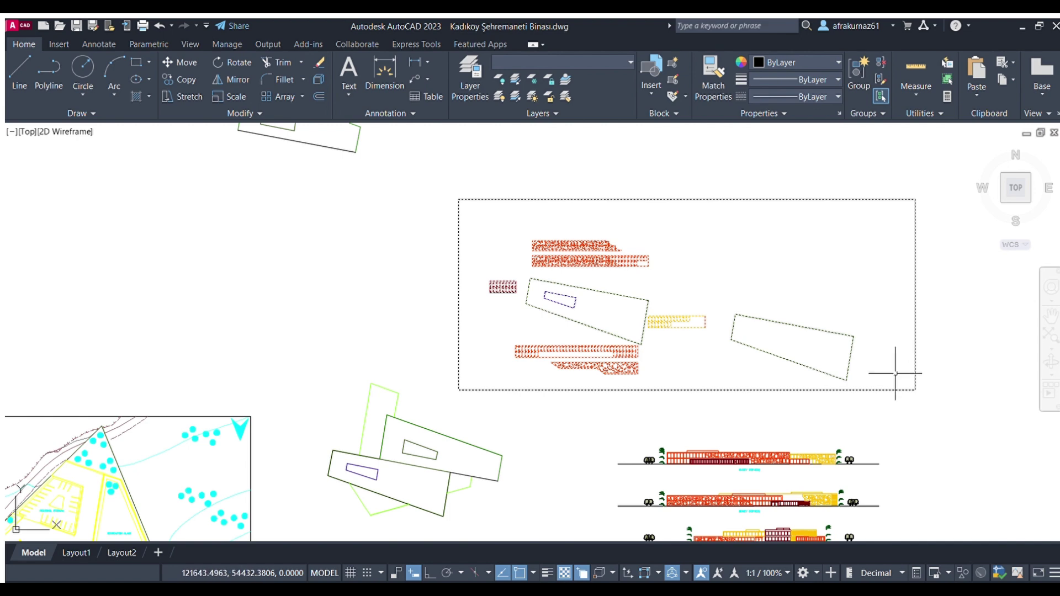
Move the framed group to the upper left.
{"action": "left_click", "coordinate": [180, 68]}
{"action": "scroll", "coordinate": [607, 298], "scroll_direction": "down", "scroll_amount": 3}
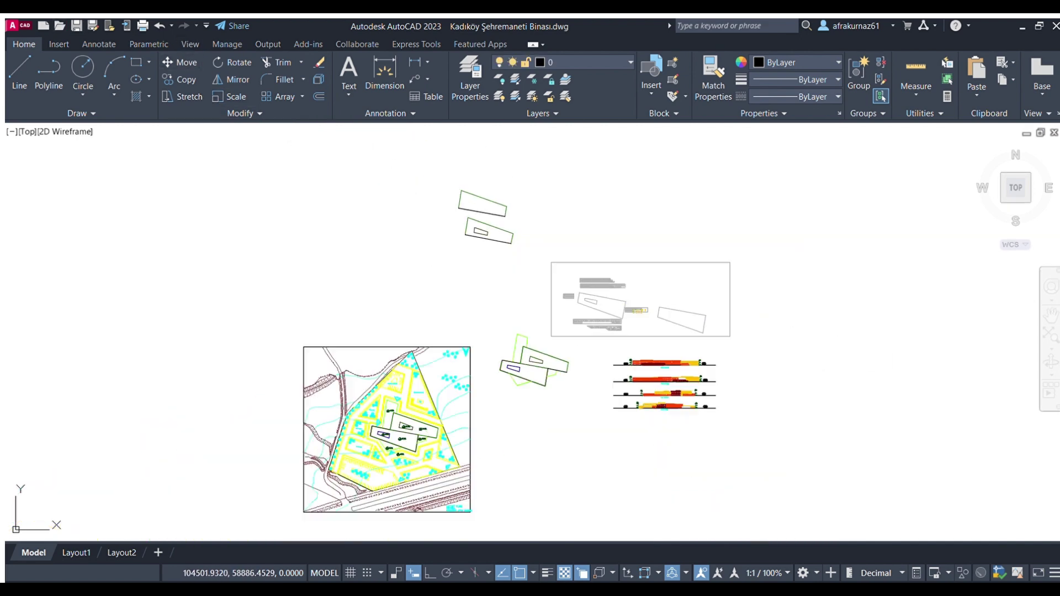
{"action": "scroll", "coordinate": [608, 298], "scroll_direction": "down", "scroll_amount": 2}
{"action": "left_click", "coordinate": [607, 298]}
{"action": "left_click", "coordinate": [304, 176]}
{"action": "scroll", "coordinate": [342, 178], "scroll_direction": "up", "scroll_amount": 2}
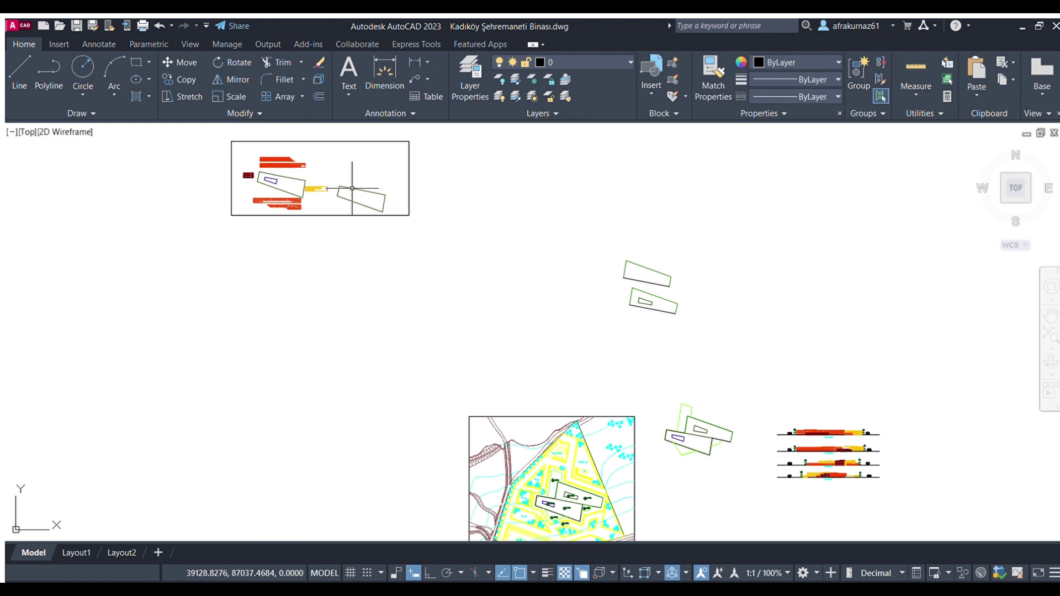
{"action": "scroll", "coordinate": [630, 245], "scroll_direction": "up", "scroll_amount": 2}
Move the two green building outlines to just below the framed group.
{"action": "left_click", "coordinate": [793, 468]}
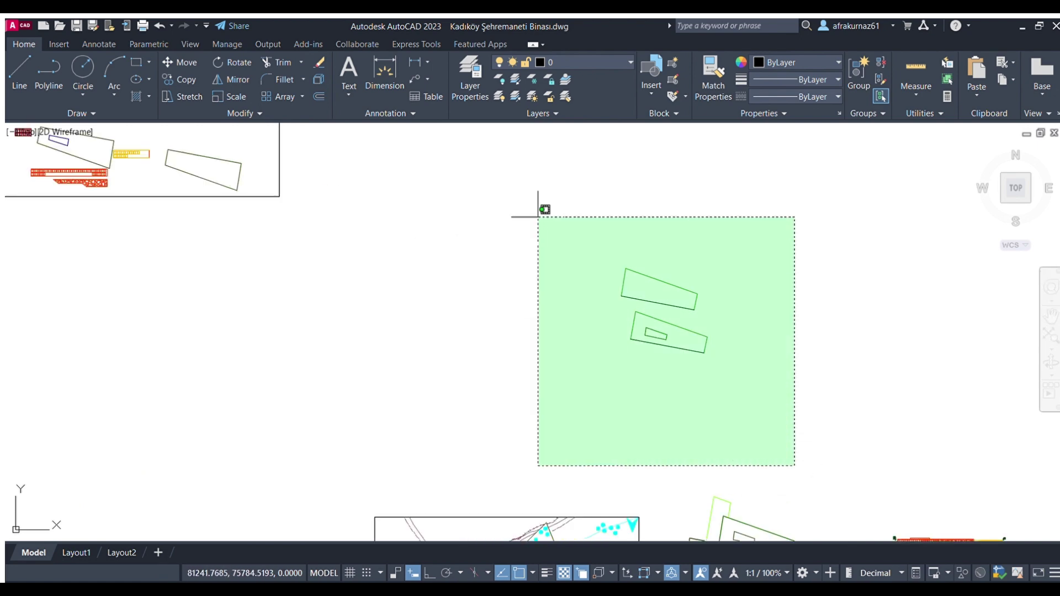
{"action": "left_click", "coordinate": [544, 208]}
{"action": "left_click", "coordinate": [182, 65]}
{"action": "left_click", "coordinate": [635, 304]}
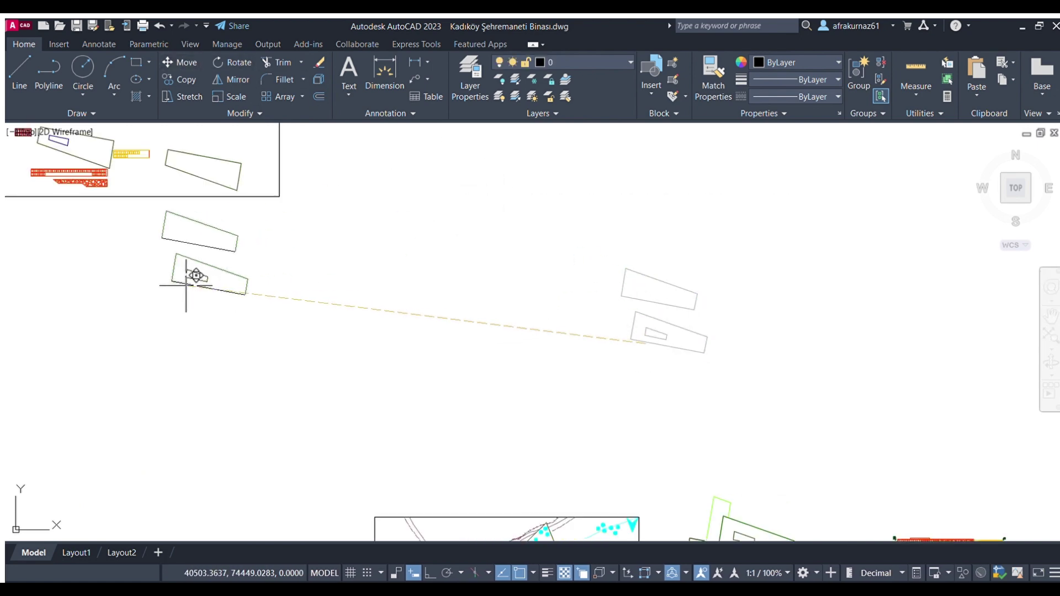
{"action": "left_click", "coordinate": [123, 296]}
{"action": "scroll", "coordinate": [237, 289], "scroll_direction": "down", "scroll_amount": 3}
{"action": "mouse_move", "coordinate": [374, 283]}
{"action": "middle_mouse_down"}
{"action": "mouse_move", "coordinate": [501, 284]}
{"action": "mouse_move", "coordinate": [587, 253]}
{"action": "middle_mouse_up"}
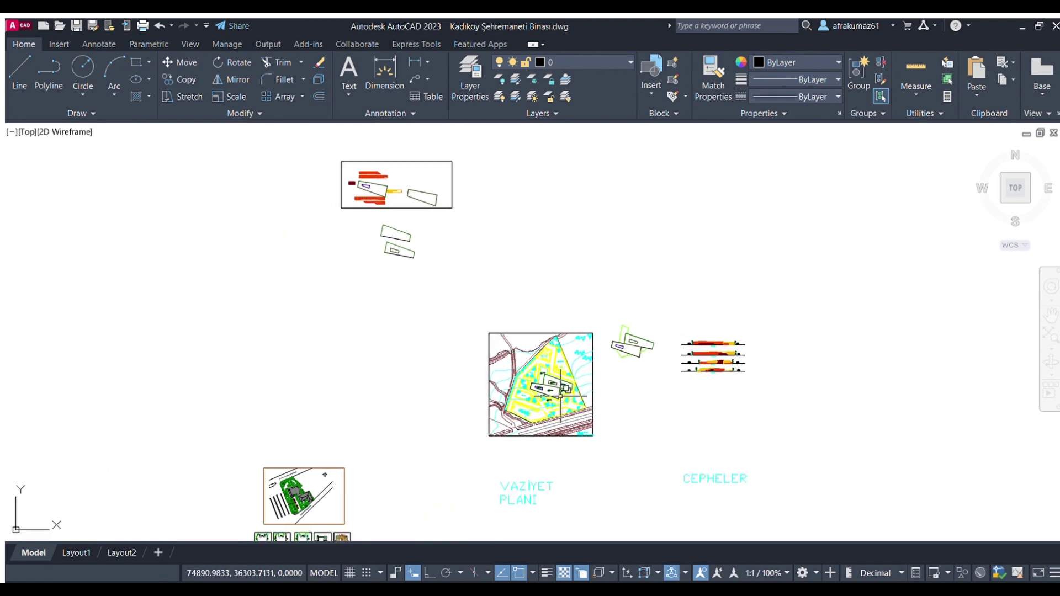
Select the light-green outline and try stretching an edge midpoint, then cancel.
{"action": "scroll", "coordinate": [558, 391], "scroll_direction": "up", "scroll_amount": 4}
{"action": "scroll", "coordinate": [555, 393], "scroll_direction": "up", "scroll_amount": 2}
{"action": "scroll", "coordinate": [692, 352], "scroll_direction": "down", "scroll_amount": 2}
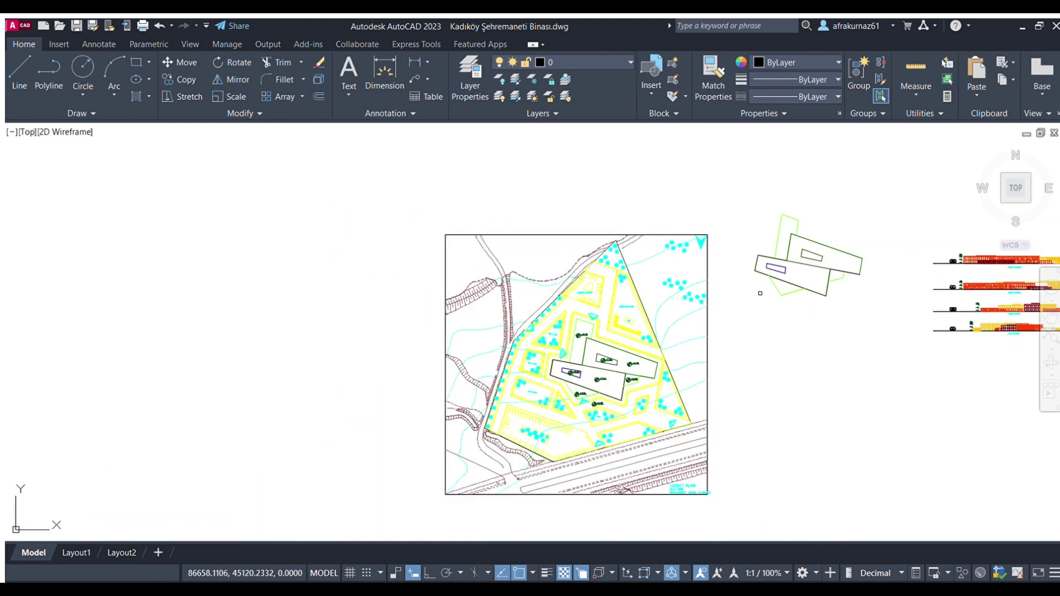
{"action": "scroll", "coordinate": [822, 217], "scroll_direction": "up", "scroll_amount": 2}
{"action": "scroll", "coordinate": [812, 221], "scroll_direction": "up", "scroll_amount": 2}
{"action": "left_click", "coordinate": [764, 227]}
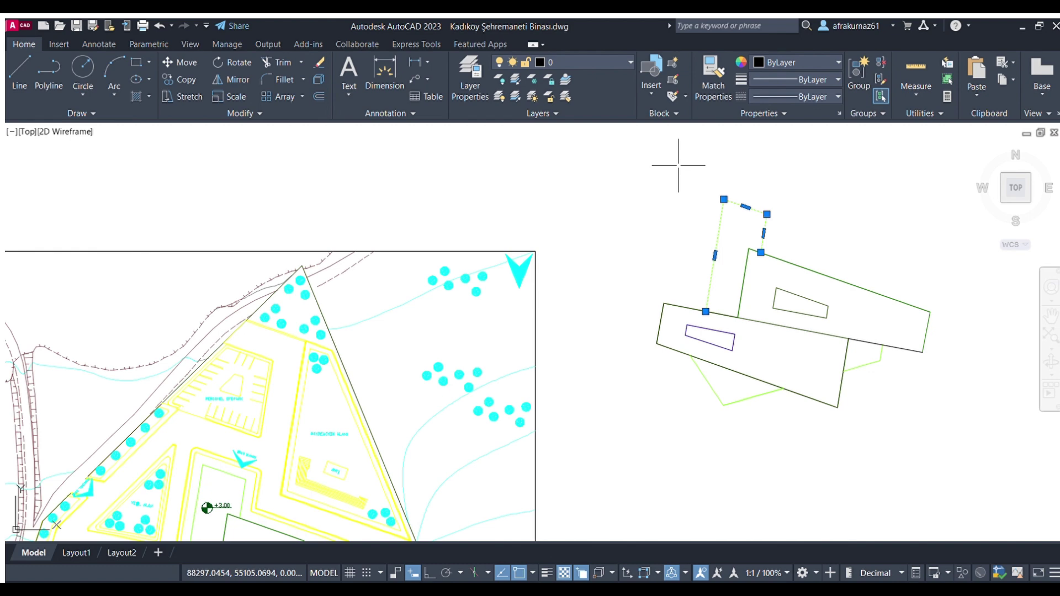
{"action": "key", "text": "Escape"}
{"action": "middle_click_drag", "start_coordinate": [701, 168], "coordinate": [697, 366]}
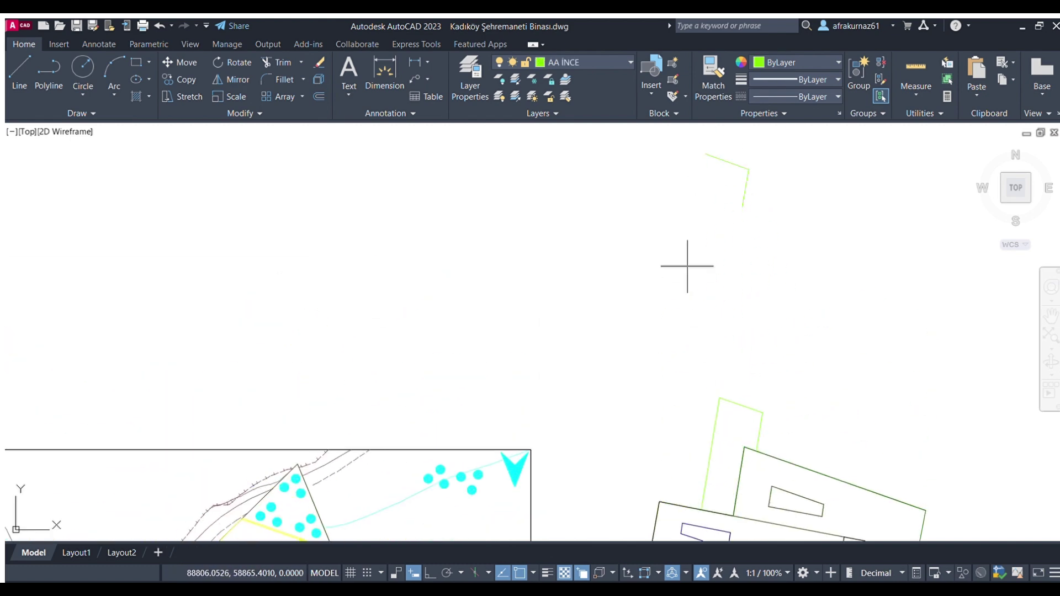
{"action": "scroll", "coordinate": [754, 197], "scroll_direction": "up", "scroll_amount": 2}
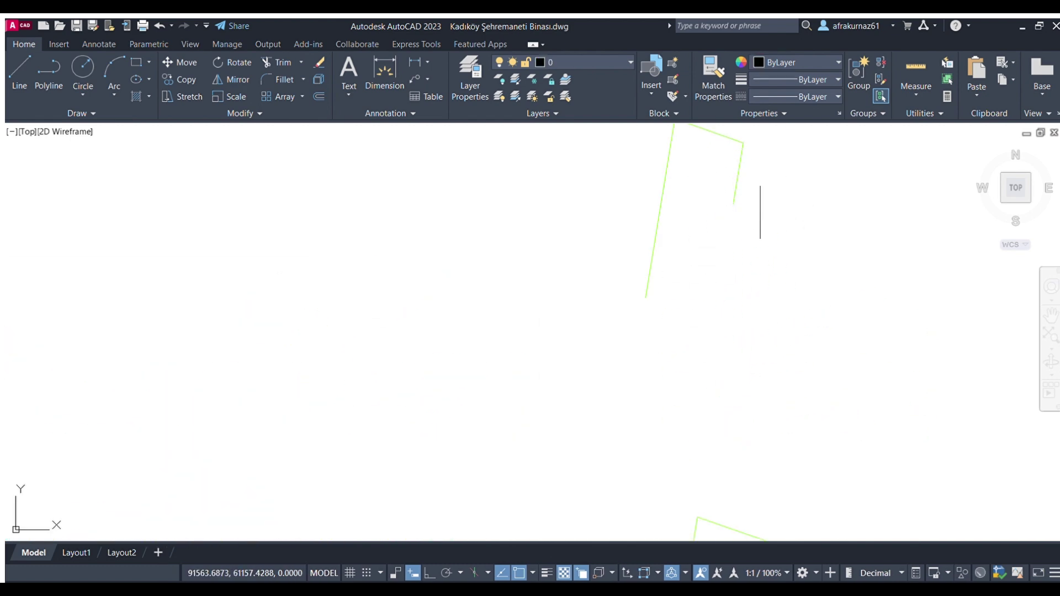
{"action": "left_click", "coordinate": [735, 188]}
{"action": "left_click", "coordinate": [733, 204]}
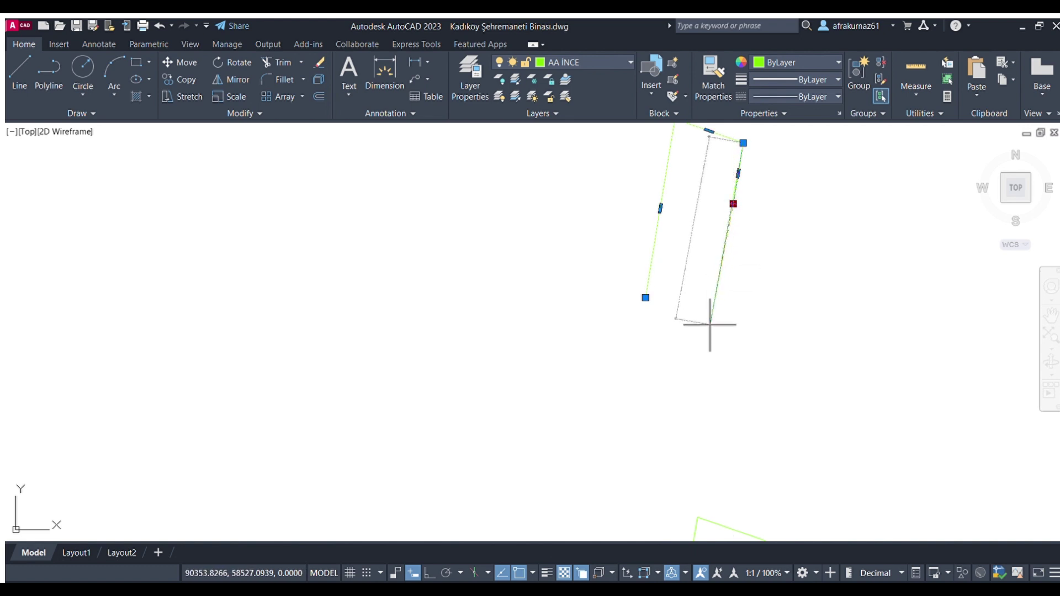
{"action": "key", "text": "Escape"}
{"action": "scroll", "coordinate": [752, 348], "scroll_direction": "down", "scroll_amount": 1}
{"action": "key", "text": "Escape"}
{"action": "middle_click_drag", "start_coordinate": [752, 347], "coordinate": [778, 308]}
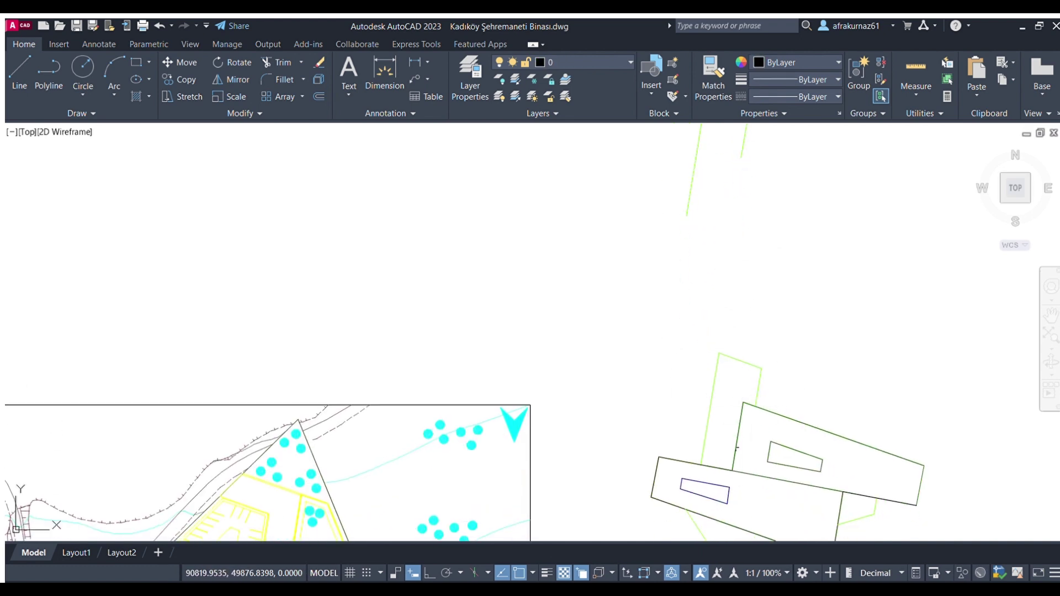
Copy the green outline upward and delete the unwanted left outline piece.
{"action": "left_click", "coordinate": [736, 400]}
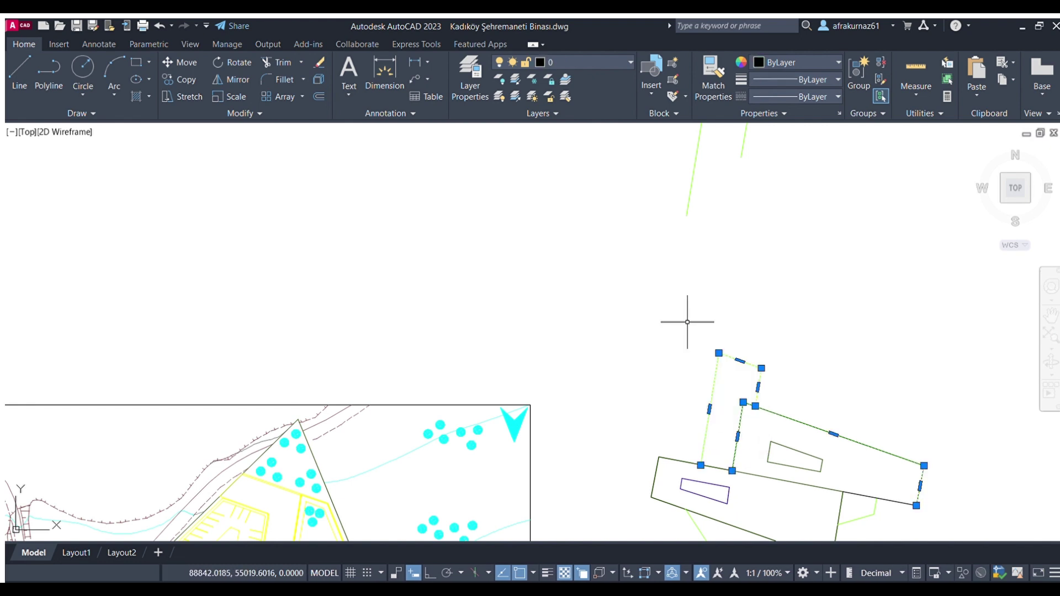
{"action": "key", "text": "ctrl+z"}
{"action": "key", "text": "ctrl+z"}
{"action": "key", "text": "ctrl+z"}
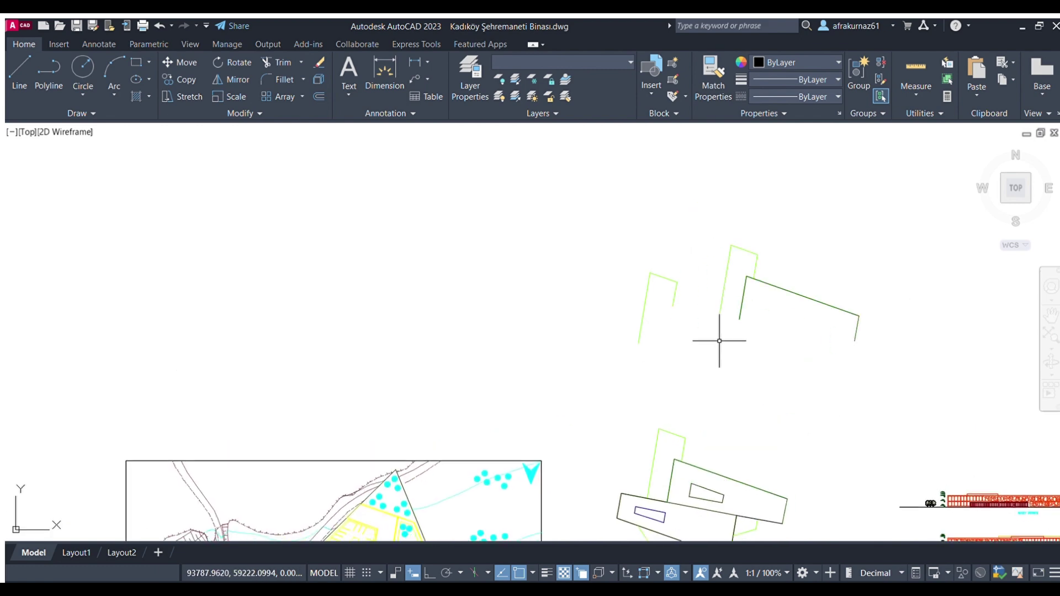
{"action": "key", "text": "ctrl+z"}
{"action": "left_click", "coordinate": [635, 379]}
{"action": "left_click", "coordinate": [552, 224]}
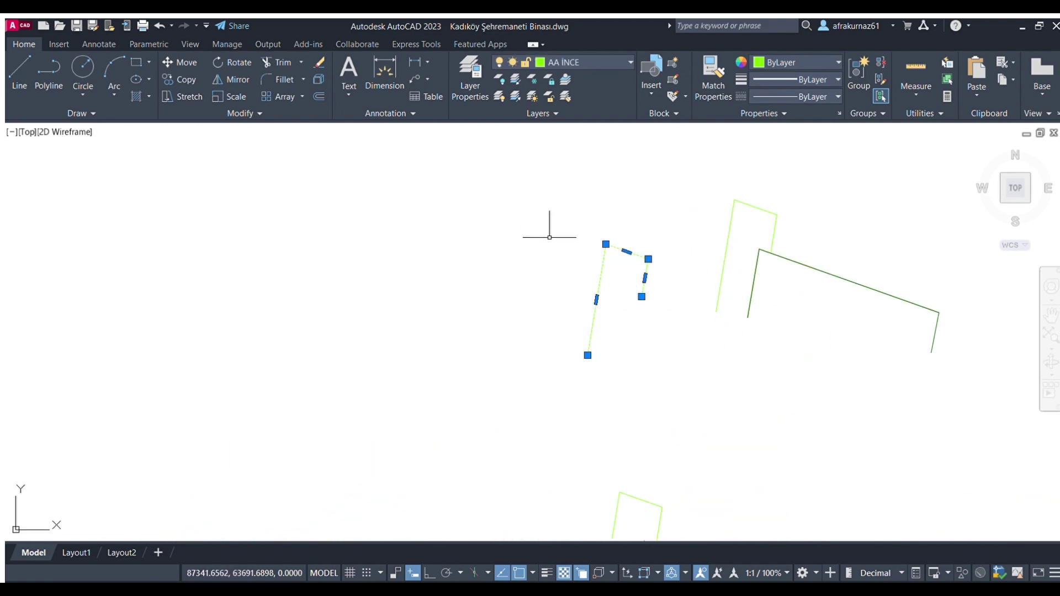
{"action": "key", "text": "Delete"}
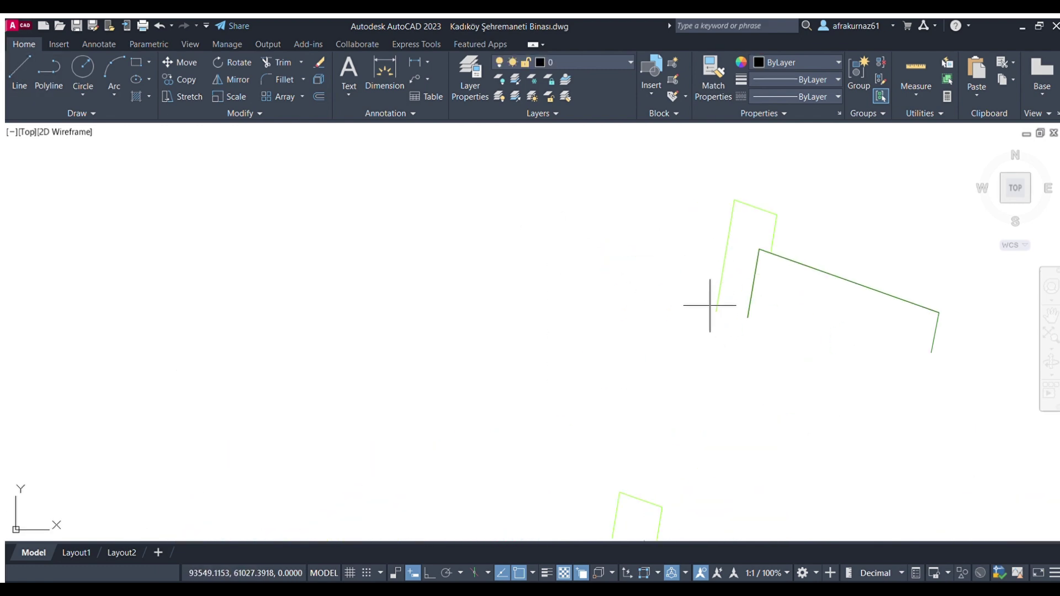
Draw a closing line between the green and dark-green endpoints and delete the leftover stub.
{"action": "left_click", "coordinate": [716, 312]}
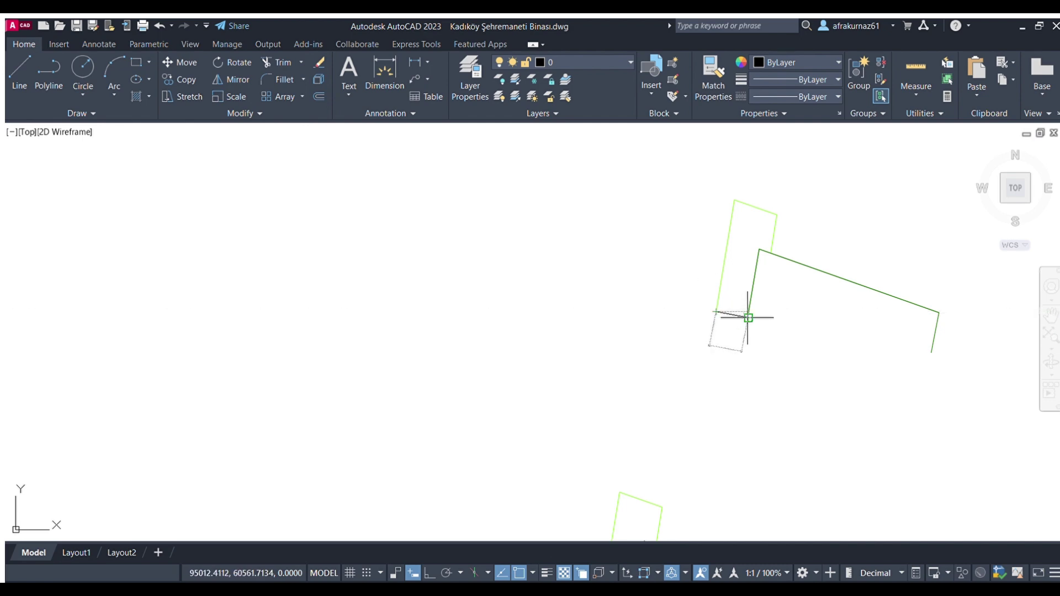
{"action": "left_click", "coordinate": [748, 317]}
{"action": "scroll", "coordinate": [748, 316], "scroll_direction": "down", "scroll_amount": 2}
{"action": "scroll", "coordinate": [762, 301], "scroll_direction": "up", "scroll_amount": 2}
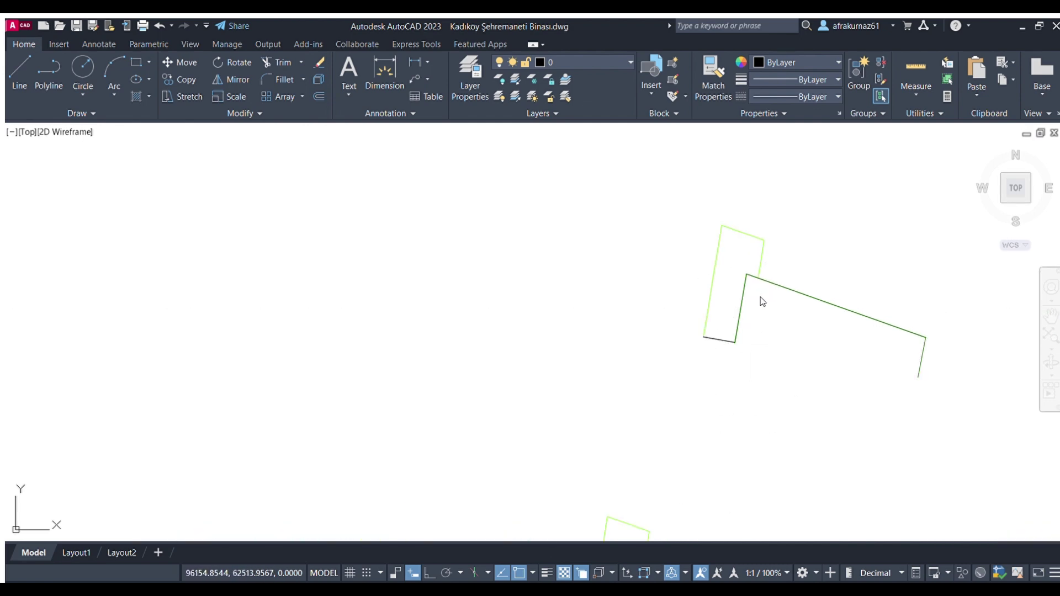
{"action": "key", "text": "Escape"}
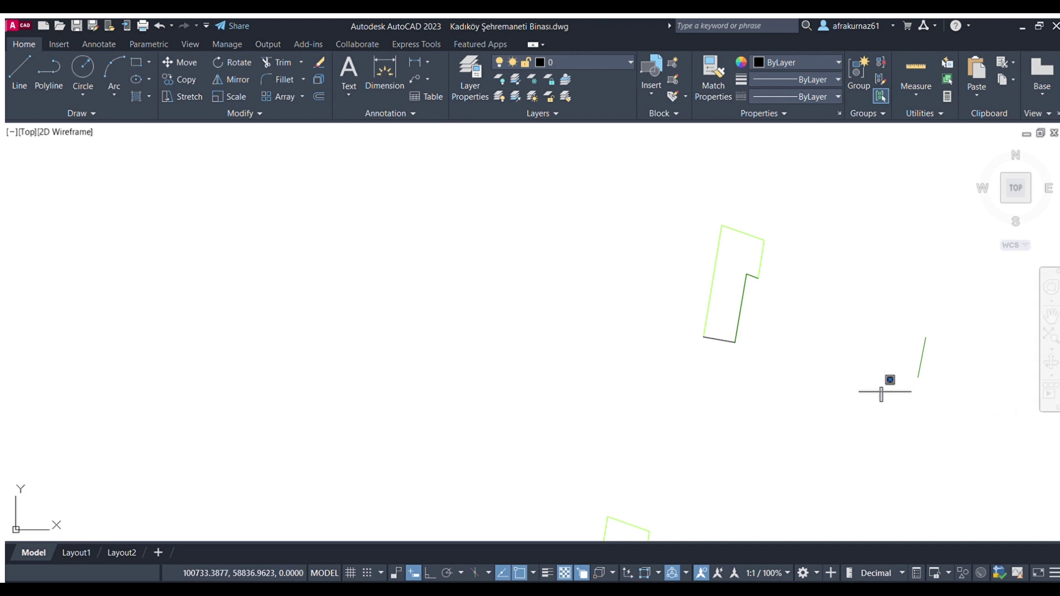
{"action": "left_click", "coordinate": [933, 412]}
{"action": "left_click", "coordinate": [858, 262]}
{"action": "key", "text": "Delete"}
Copy the notched building-piece outline to the left.
{"action": "left_click", "coordinate": [826, 360]}
{"action": "left_click", "coordinate": [650, 184]}
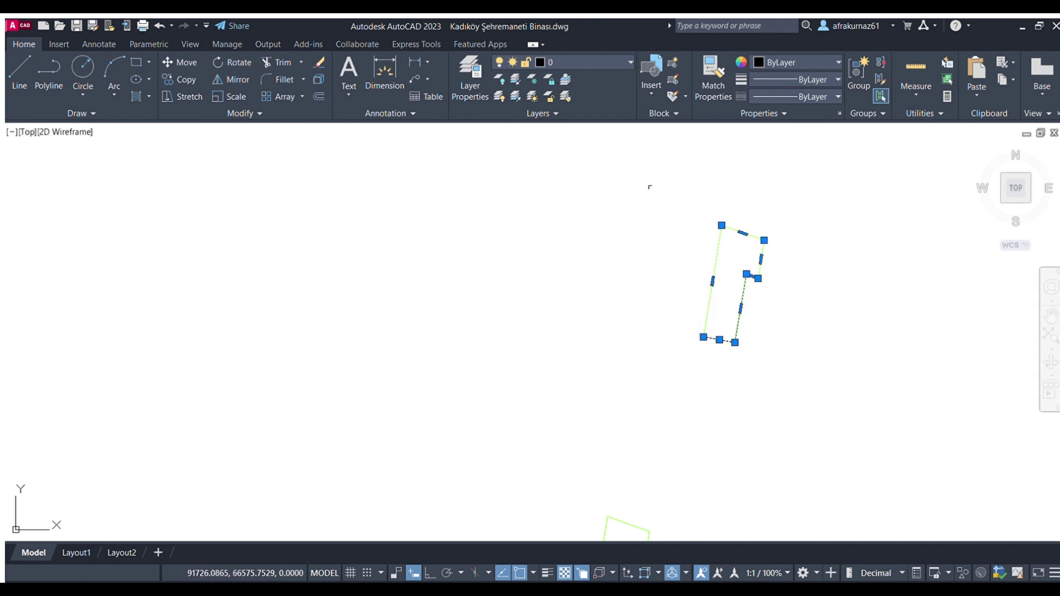
{"action": "left_click", "coordinate": [182, 79]}
{"action": "left_click", "coordinate": [786, 452]}
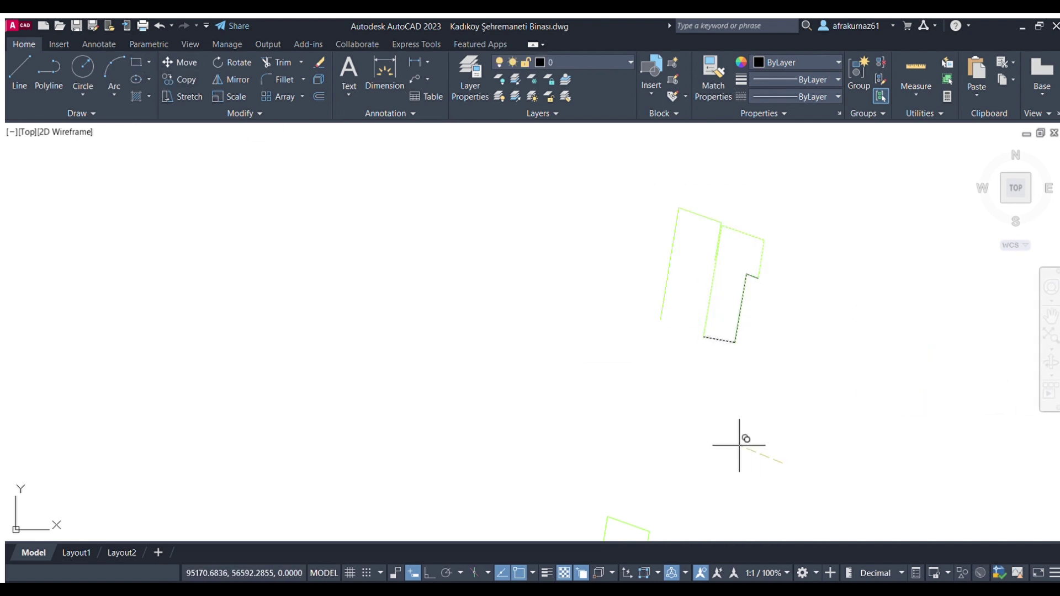
{"action": "left_click", "coordinate": [677, 440]}
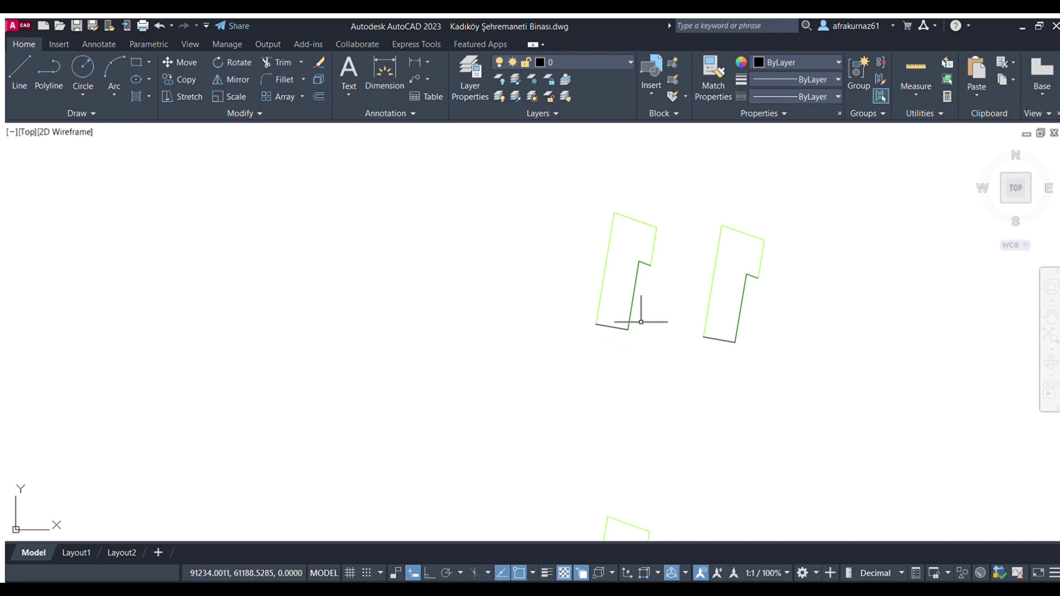
{"action": "scroll", "coordinate": [641, 322], "scroll_direction": "down", "scroll_amount": 4}
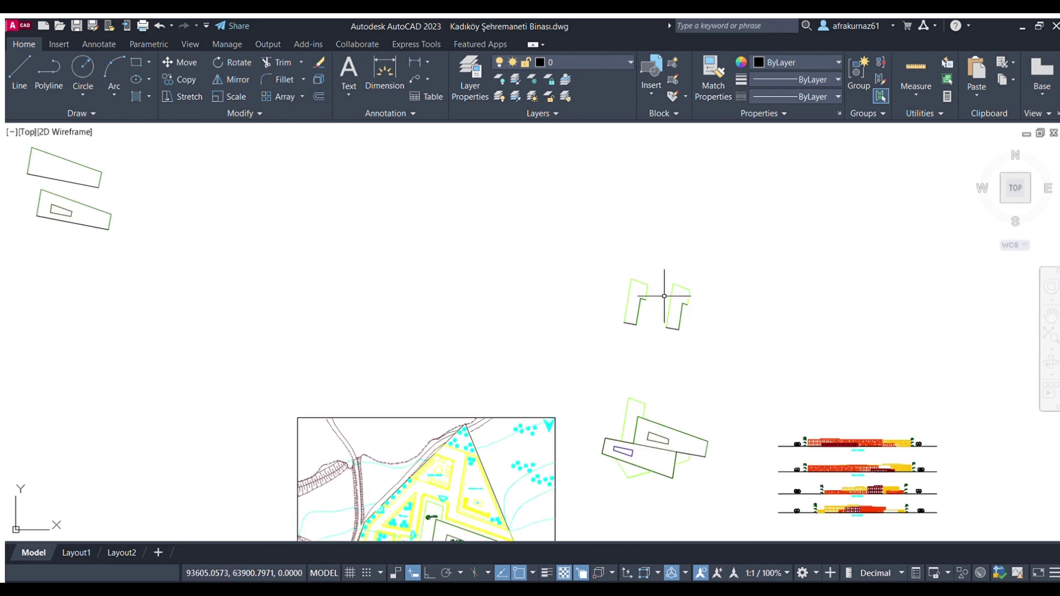
Move the two notched outlines further left.
{"action": "left_click", "coordinate": [724, 374]}
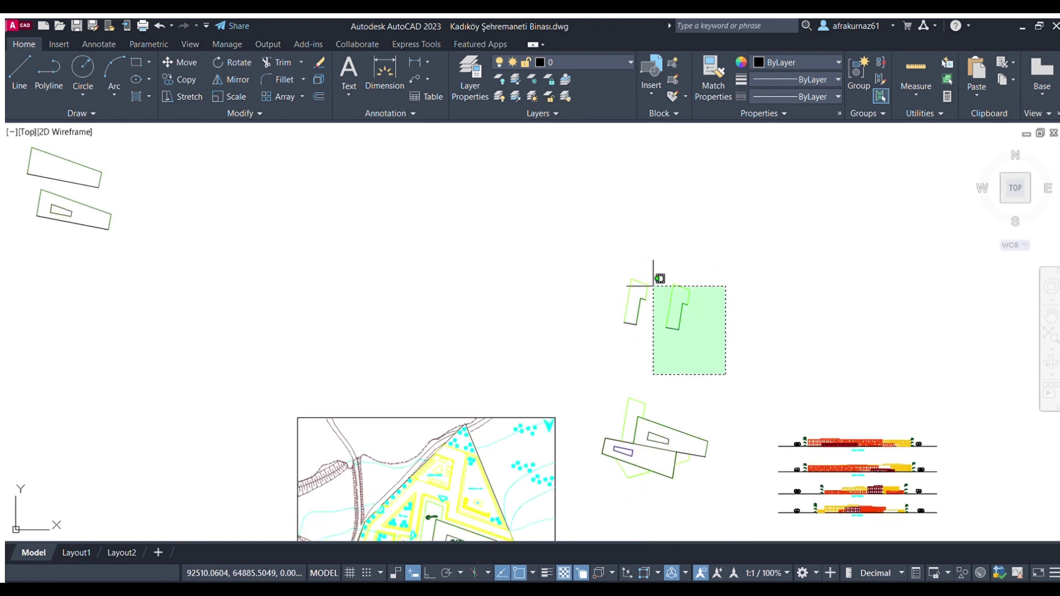
{"action": "left_click", "coordinate": [657, 280]}
{"action": "key", "text": "m"}
{"action": "key", "text": "Return"}
{"action": "left_click", "coordinate": [720, 359]}
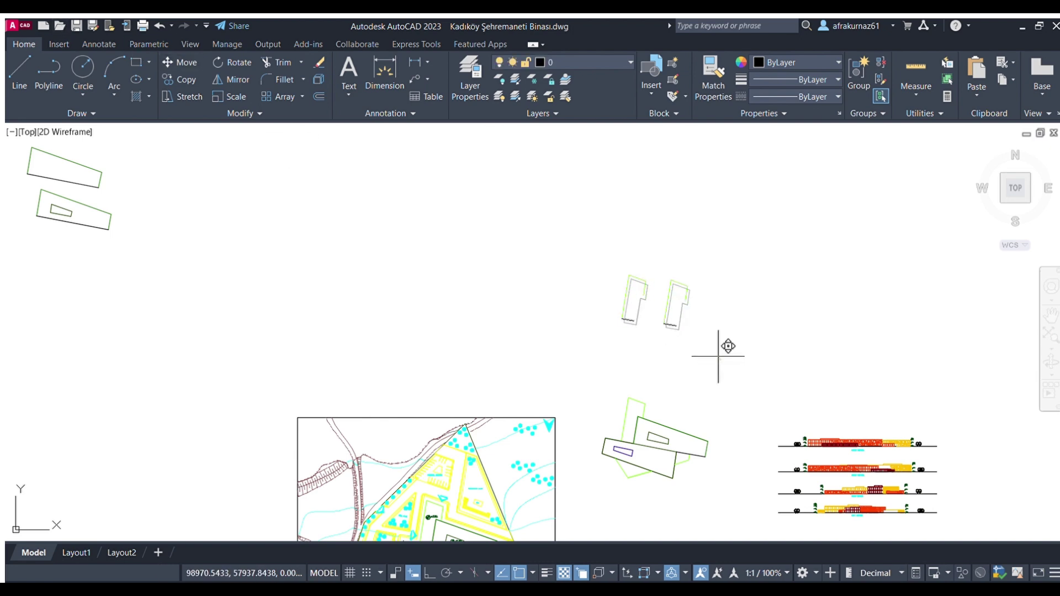
{"action": "scroll", "coordinate": [719, 359], "scroll_direction": "down", "scroll_amount": 3}
{"action": "left_click", "coordinate": [361, 340]}
{"action": "scroll", "coordinate": [738, 474], "scroll_direction": "up", "scroll_amount": 5}
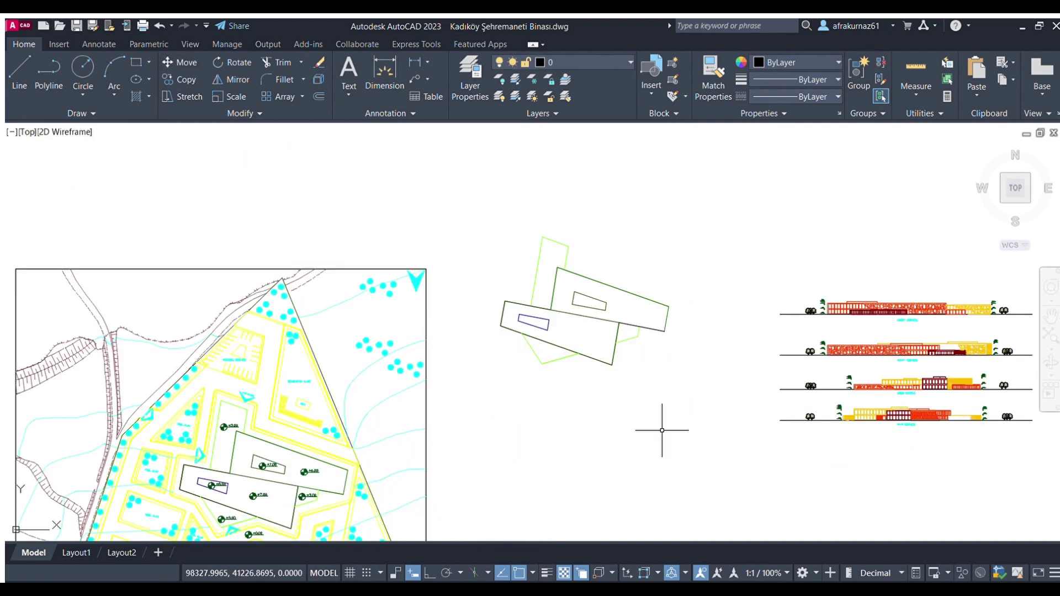
Move the lower-left outline piece up and deal with the stray short line.
{"action": "left_click", "coordinate": [581, 380]}
{"action": "left_click", "coordinate": [522, 344]}
{"action": "key", "text": "m"}
{"action": "key", "text": "Return"}
{"action": "left_click", "coordinate": [524, 345]}
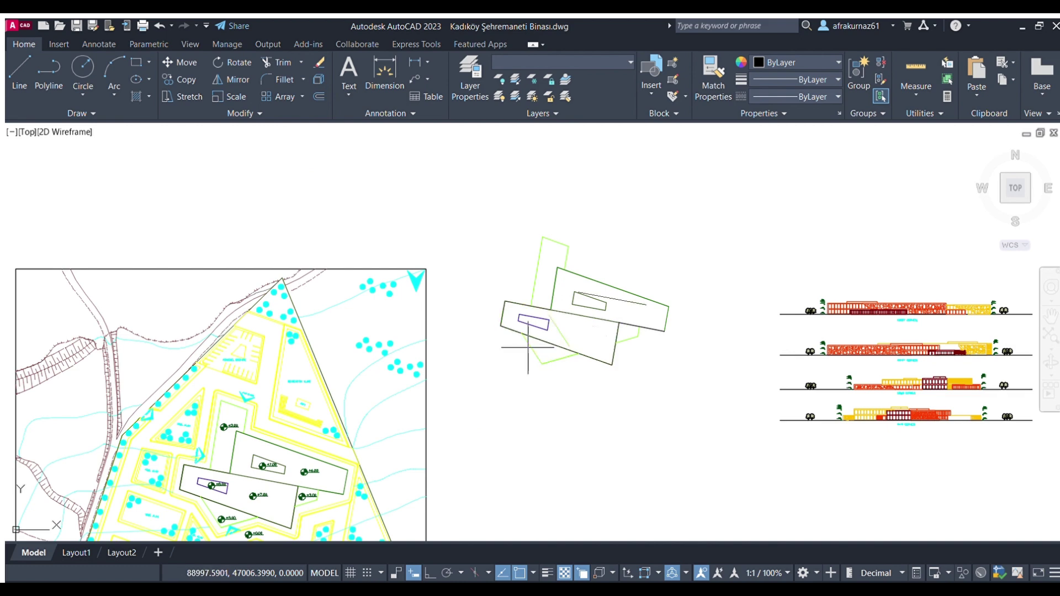
{"action": "scroll", "coordinate": [552, 331], "scroll_direction": "down", "scroll_amount": 2}
{"action": "left_click", "coordinate": [577, 177]}
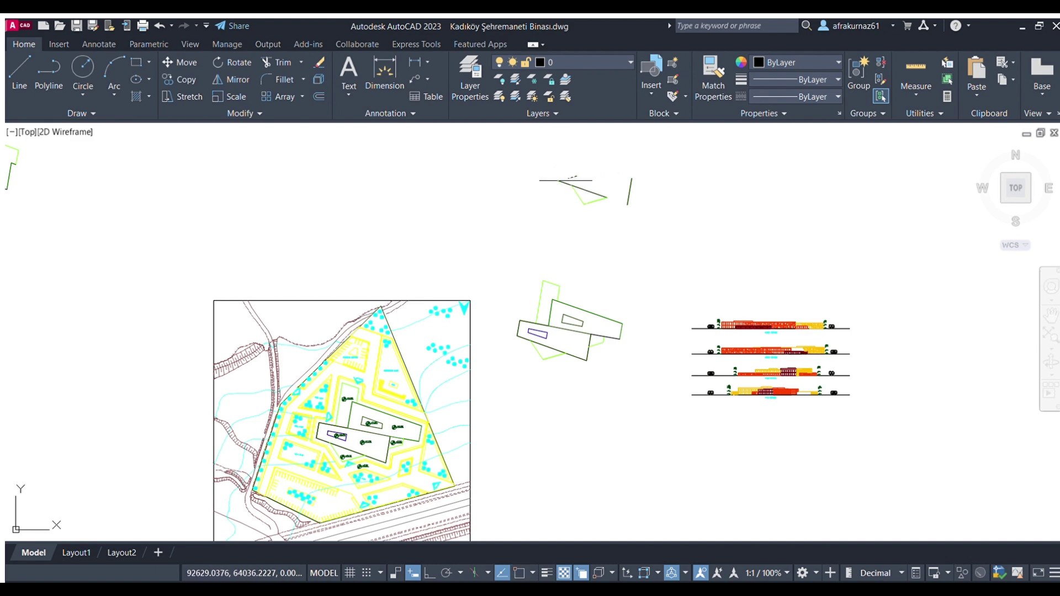
{"action": "left_click", "coordinate": [630, 188]}
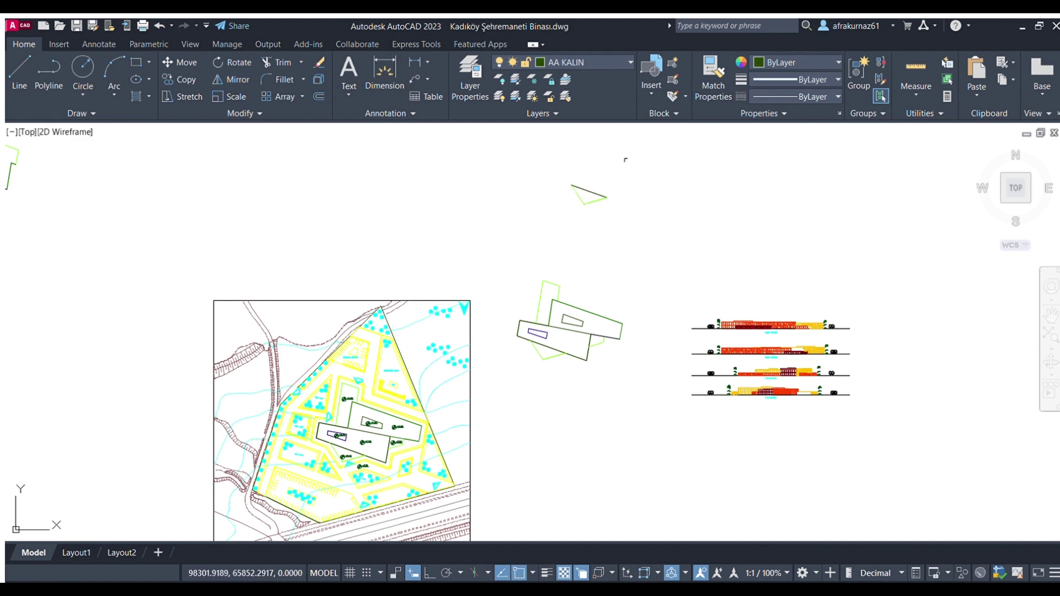
{"action": "key", "text": "Escape"}
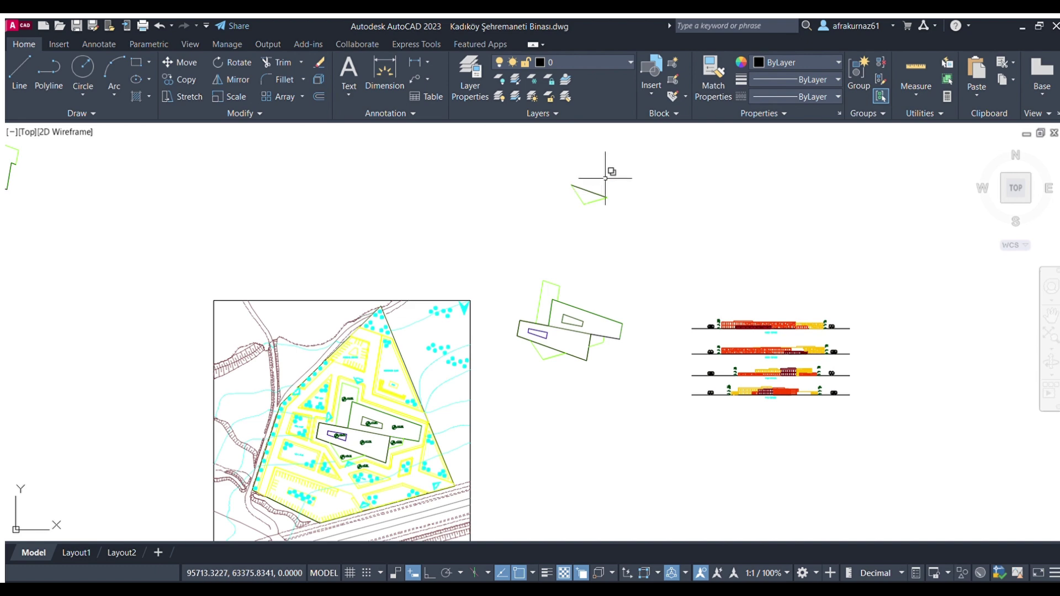
Copy the triangle outline beside itself, then zoom to the KUZEY CEPHESİ elevation.
{"action": "scroll", "coordinate": [535, 172], "scroll_direction": "up", "scroll_amount": 4}
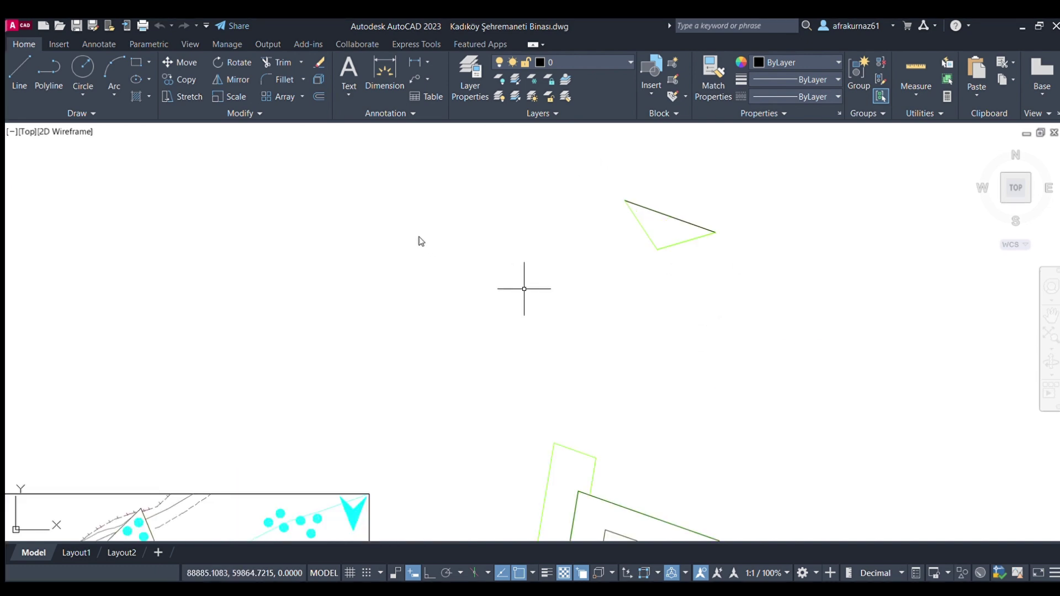
{"action": "left_click", "coordinate": [697, 262]}
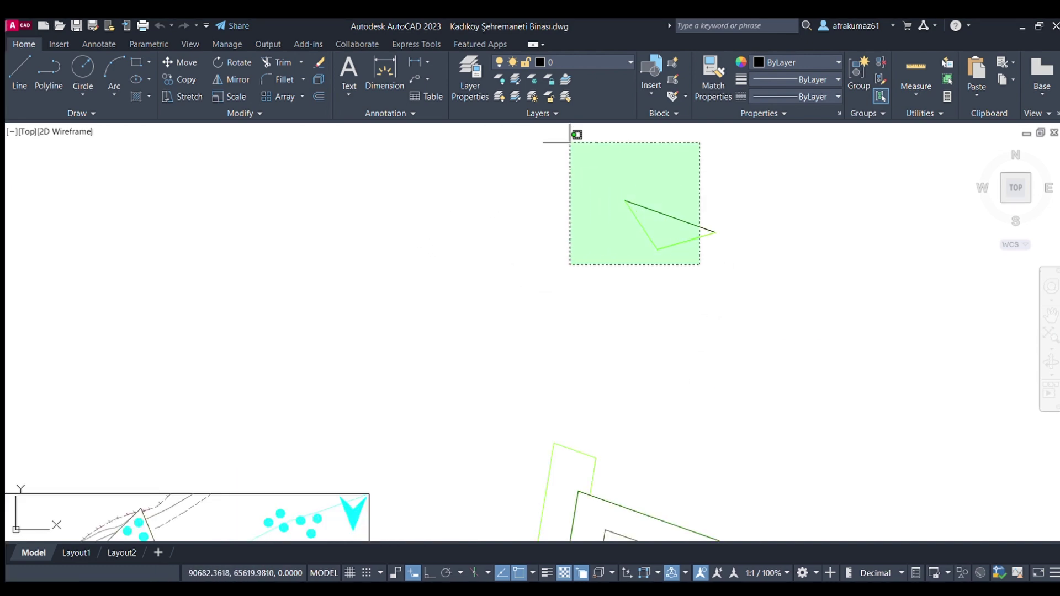
{"action": "left_click", "coordinate": [570, 135]}
{"action": "key", "text": "ctrl+v"}
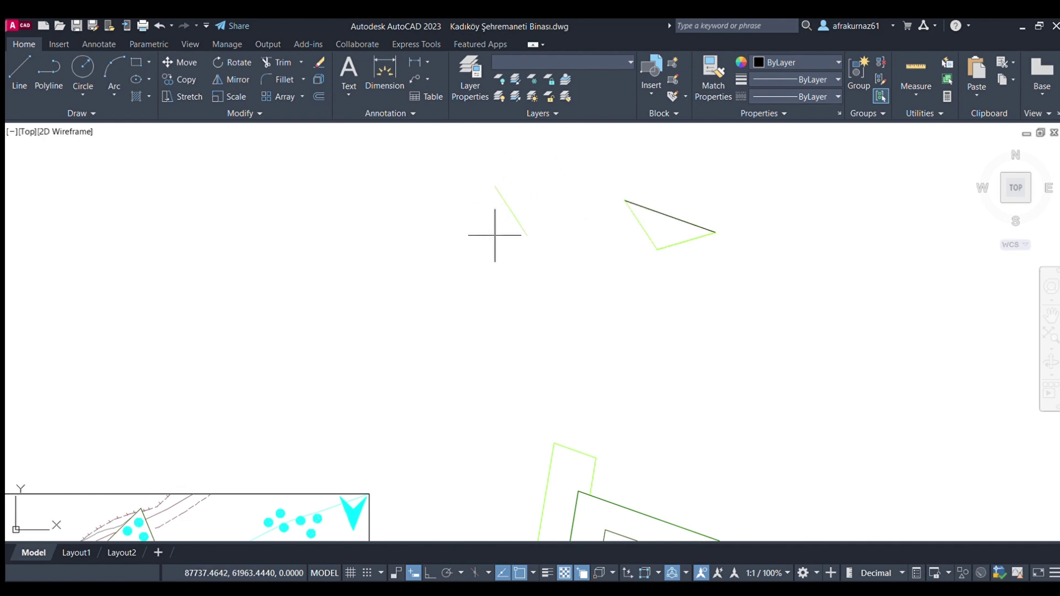
{"action": "left_click", "coordinate": [497, 230]}
{"action": "scroll", "coordinate": [580, 236], "scroll_direction": "down", "scroll_amount": 3}
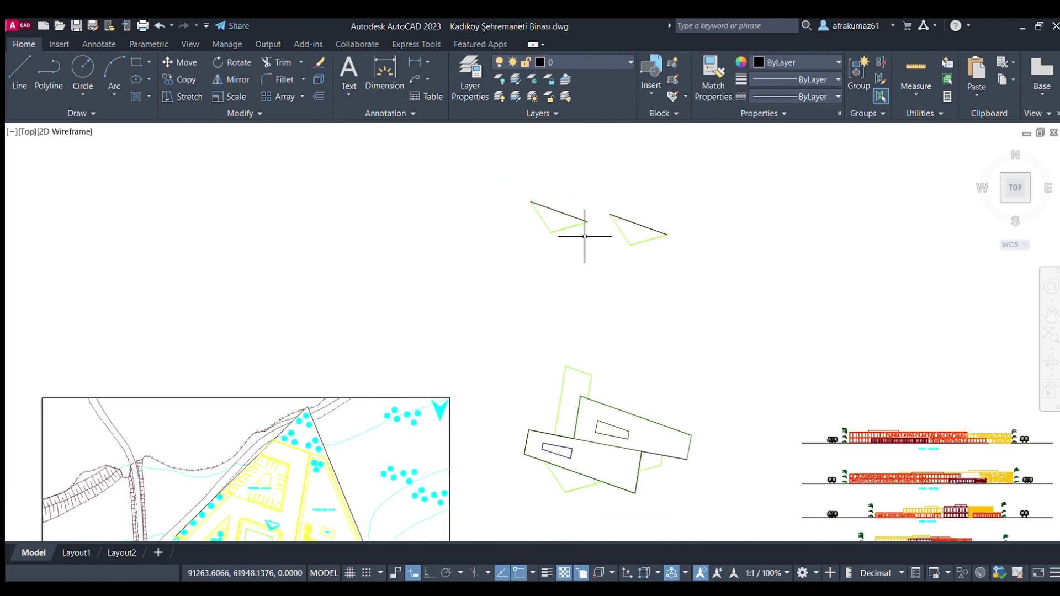
{"action": "scroll", "coordinate": [582, 238], "scroll_direction": "down", "scroll_amount": 2}
{"action": "scroll", "coordinate": [817, 397], "scroll_direction": "up", "scroll_amount": 4}
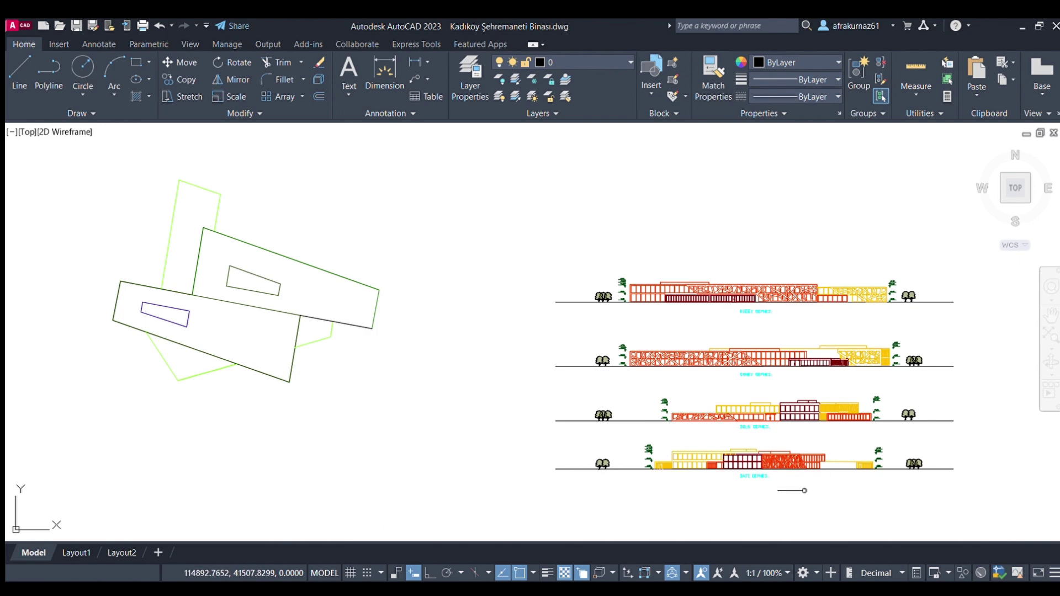
{"action": "scroll", "coordinate": [718, 292], "scroll_direction": "up", "scroll_amount": 1}
{"action": "scroll", "coordinate": [712, 295], "scroll_direction": "up", "scroll_amount": 2}
Window-select the dark-red ground-floor door panels on the KUZEY CEPHESİ elevation.
{"action": "scroll", "coordinate": [718, 293], "scroll_direction": "up", "scroll_amount": 3}
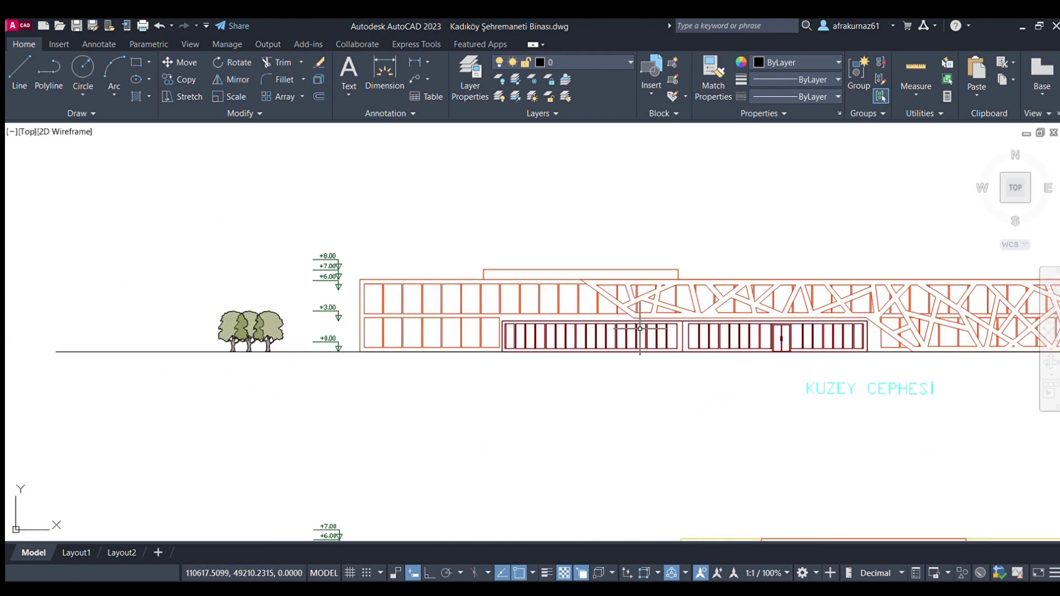
{"action": "scroll", "coordinate": [507, 318], "scroll_direction": "up", "scroll_amount": 2}
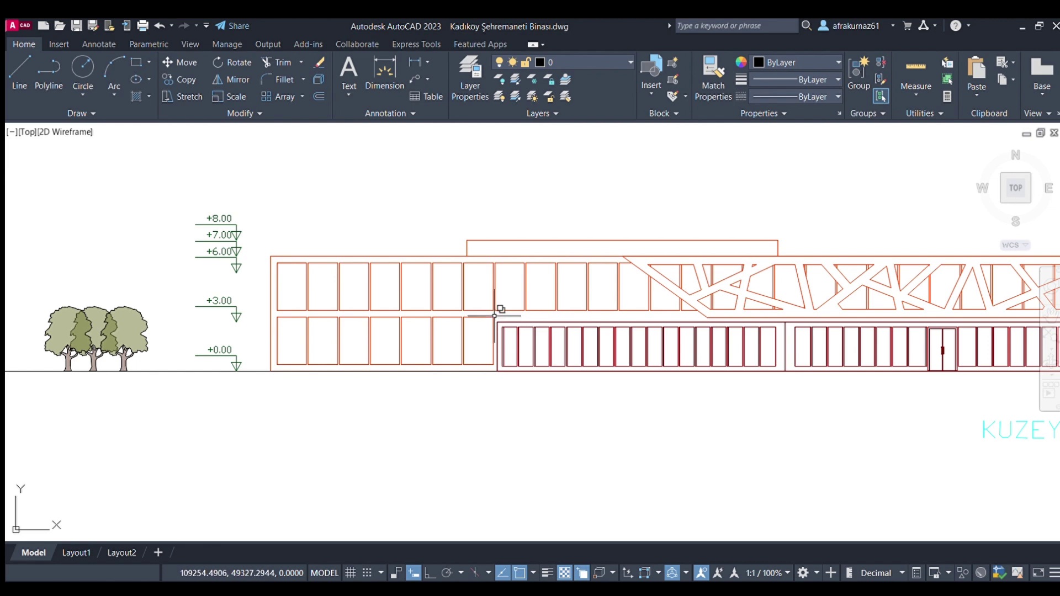
{"action": "scroll", "coordinate": [562, 394], "scroll_direction": "down", "scroll_amount": 4}
{"action": "left_click", "coordinate": [536, 362]}
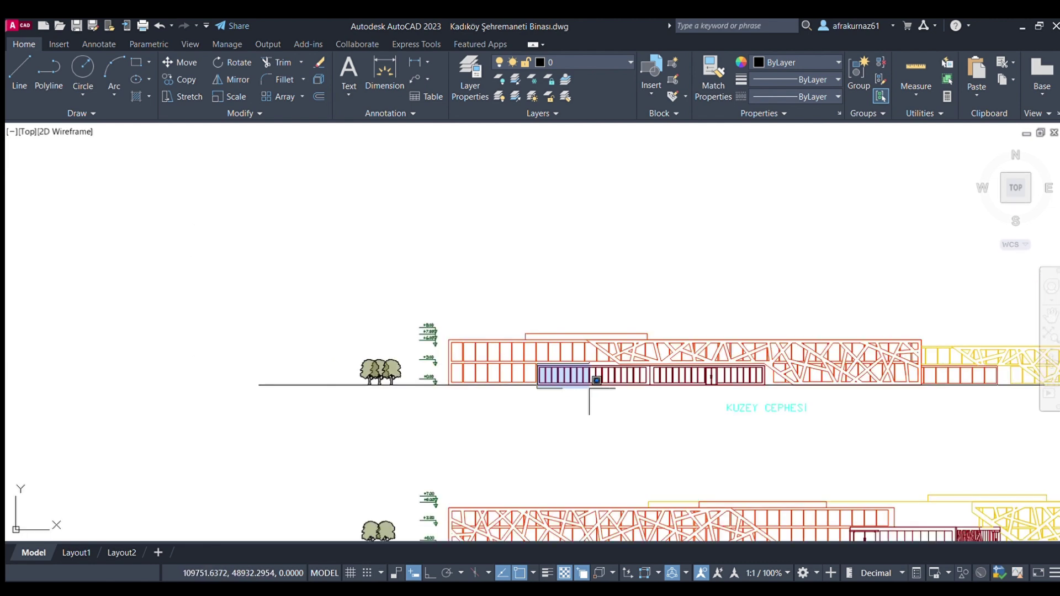
{"action": "left_click", "coordinate": [767, 394]}
{"action": "scroll", "coordinate": [767, 394], "scroll_direction": "down", "scroll_amount": 2}
{"action": "scroll", "coordinate": [639, 320], "scroll_direction": "down", "scroll_amount": 3}
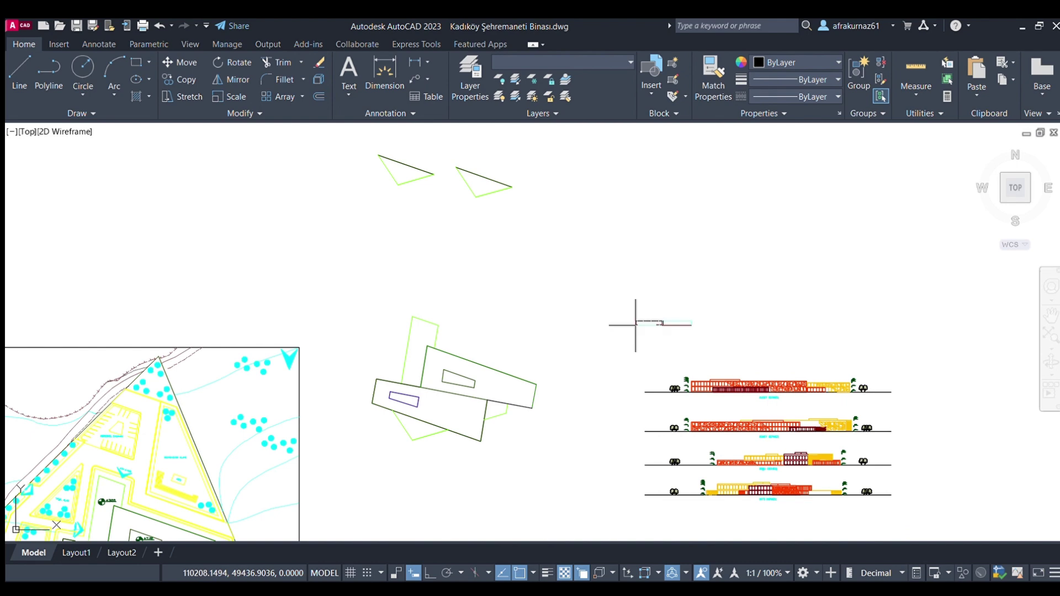
{"action": "scroll", "coordinate": [677, 412], "scroll_direction": "up", "scroll_amount": 1}
{"action": "scroll", "coordinate": [547, 332], "scroll_direction": "up", "scroll_amount": 2}
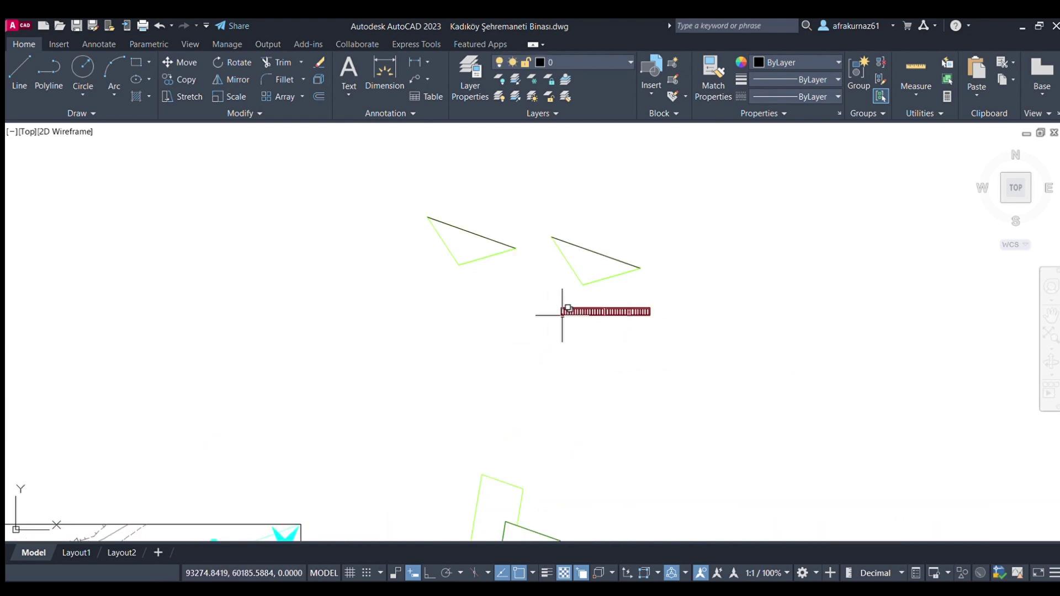
{"action": "scroll", "coordinate": [575, 308], "scroll_direction": "up", "scroll_amount": 2}
{"action": "scroll", "coordinate": [607, 315], "scroll_direction": "up", "scroll_amount": 2}
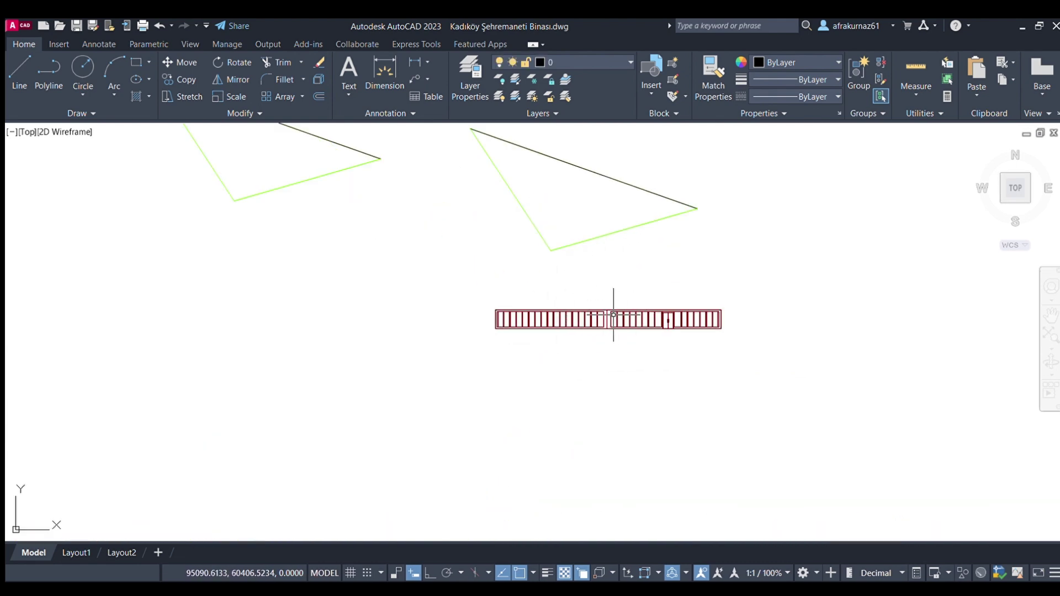
{"action": "scroll", "coordinate": [544, 309], "scroll_direction": "down", "scroll_amount": 2}
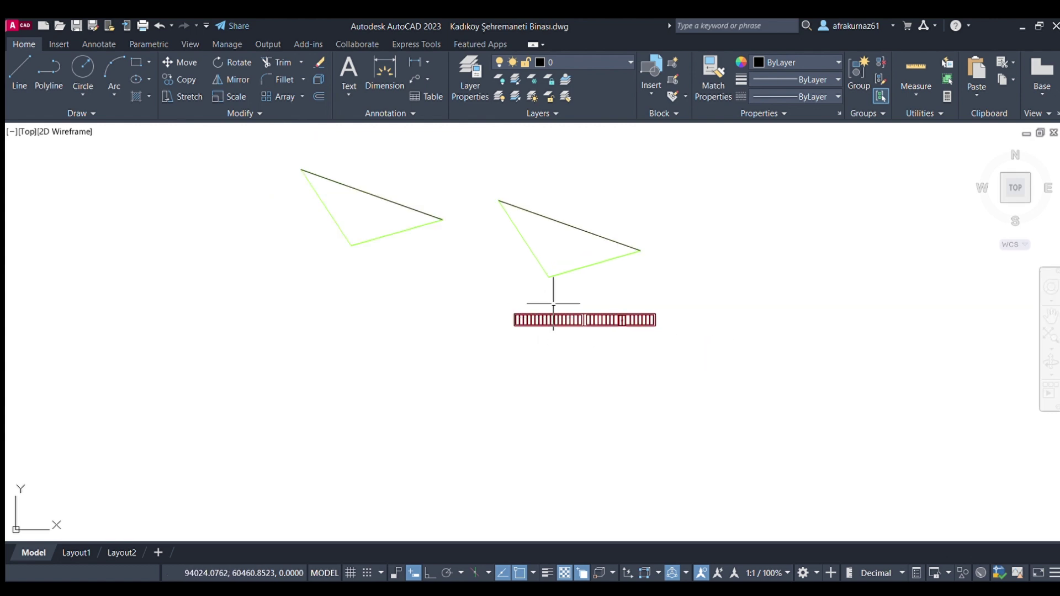
{"action": "scroll", "coordinate": [565, 296], "scroll_direction": "up", "scroll_amount": 2}
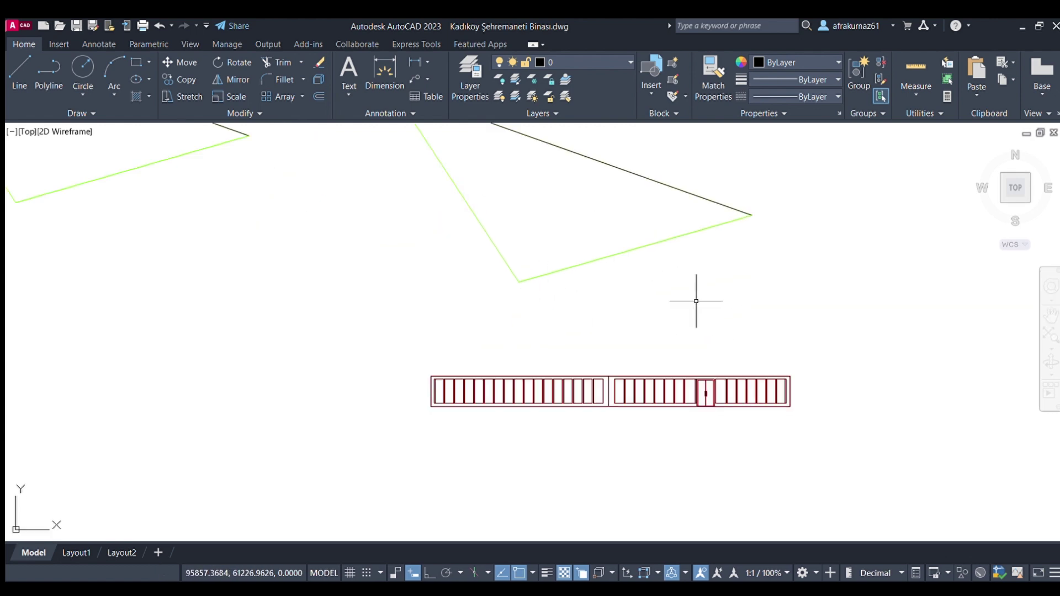
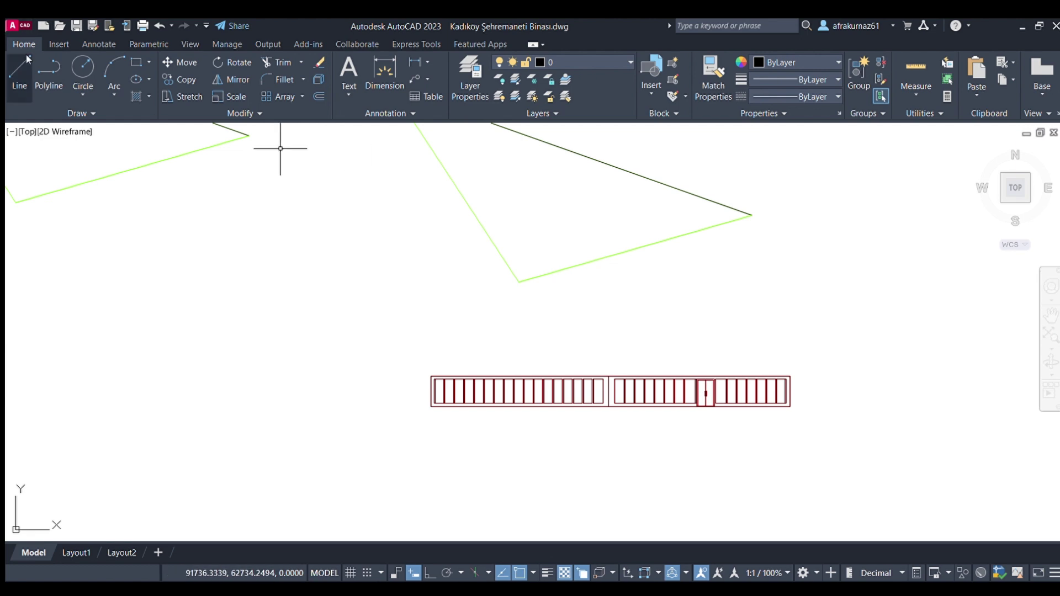
Draw the green edge from the triangle's lower vertex to its right corner.
{"action": "left_click", "coordinate": [519, 282]}
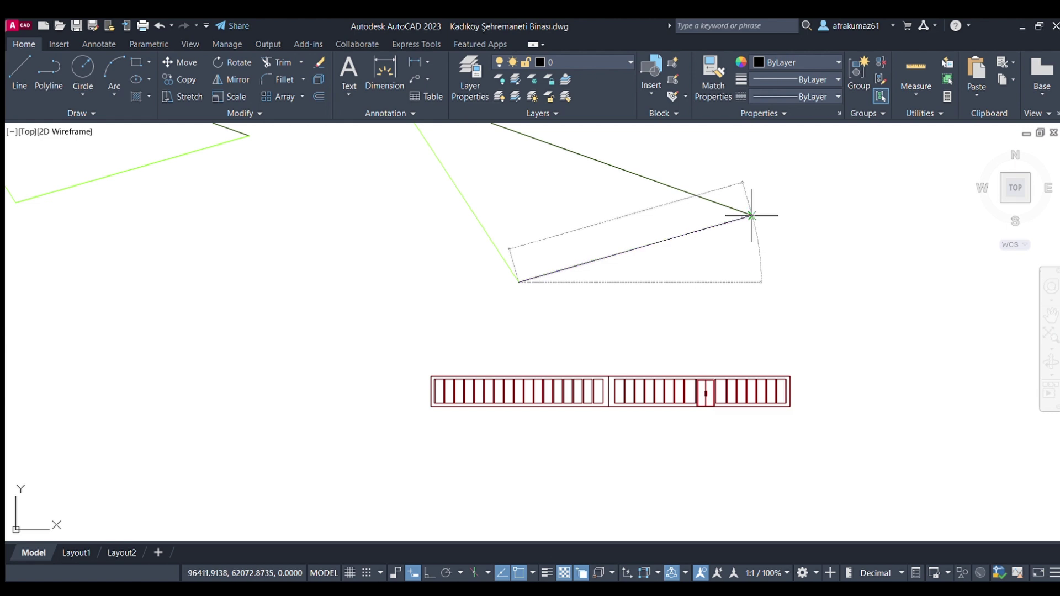
{"action": "left_click", "coordinate": [752, 216]}
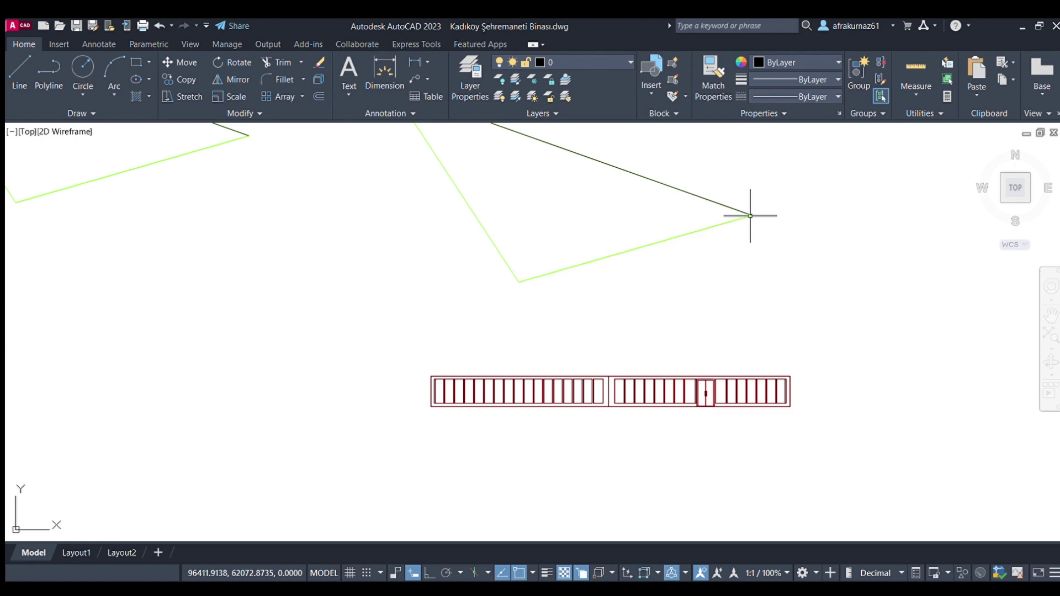
{"action": "key", "text": "Escape"}
{"action": "scroll", "coordinate": [342, 268], "scroll_direction": "down", "scroll_amount": 4}
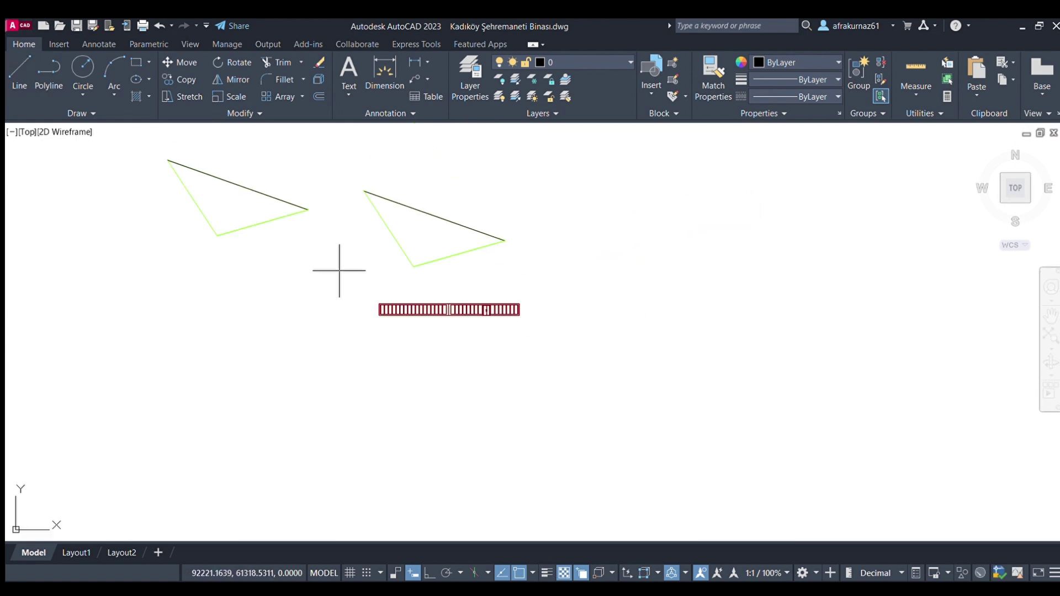
Select the objects on the right, then cancel the door block placement.
{"action": "middle_click_drag", "start_coordinate": [359, 270], "coordinate": [451, 275]}
{"action": "mouse_move", "coordinate": [683, 288]}
{"action": "left_mouse_down"}
{"action": "mouse_move", "coordinate": [808, 281]}
{"action": "mouse_move", "coordinate": [903, 224]}
{"action": "left_mouse_up"}
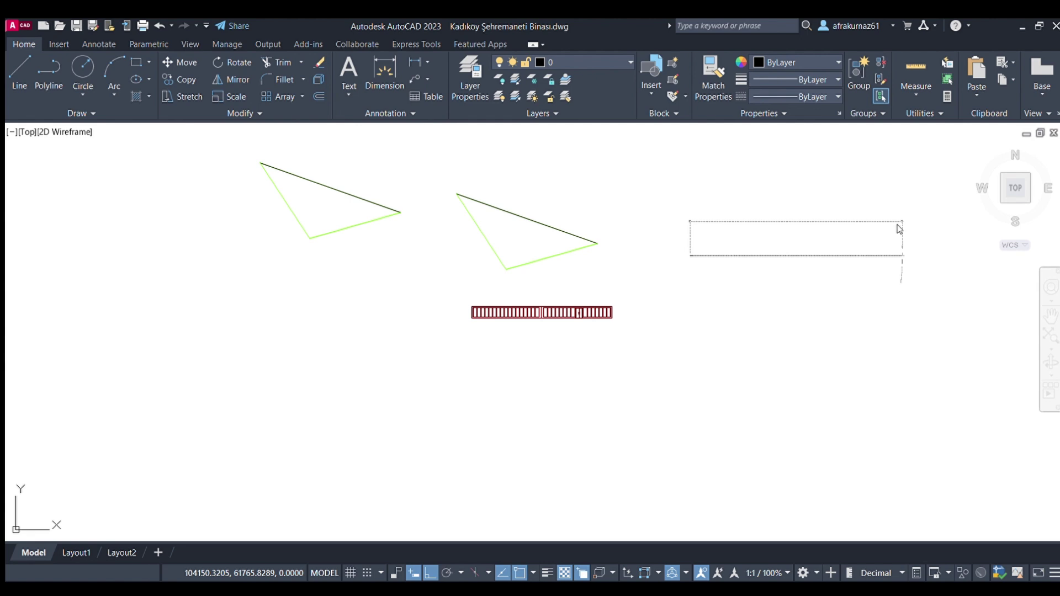
{"action": "left_click_drag", "start_coordinate": [899, 228], "coordinate": [900, 226]}
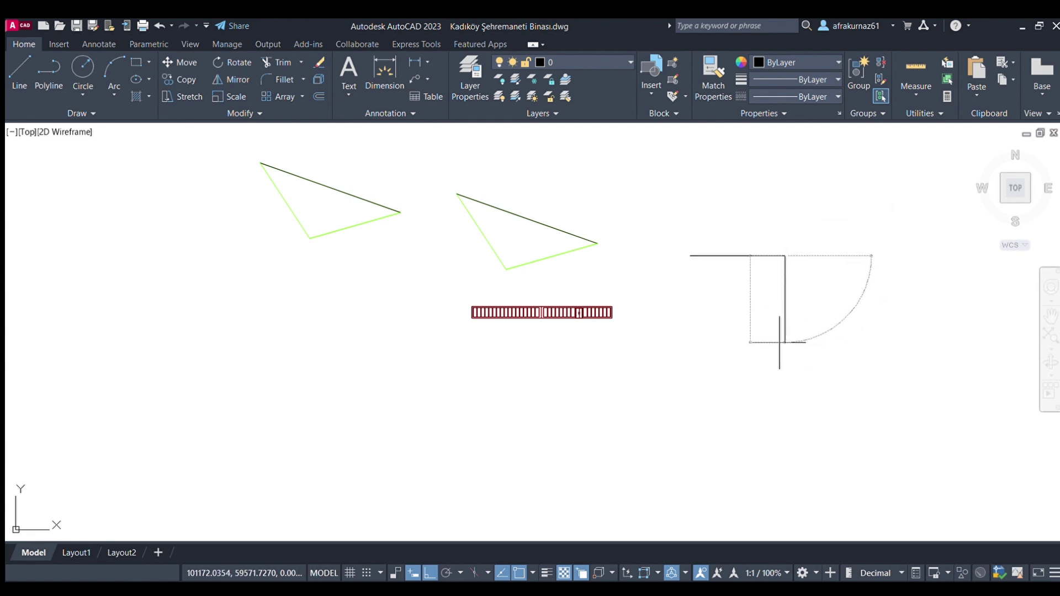
{"action": "key", "text": "Escape"}
{"action": "scroll", "coordinate": [464, 291], "scroll_direction": "up", "scroll_amount": 2}
{"action": "scroll", "coordinate": [466, 307], "scroll_direction": "up", "scroll_amount": 2}
{"action": "left_click", "coordinate": [469, 317]}
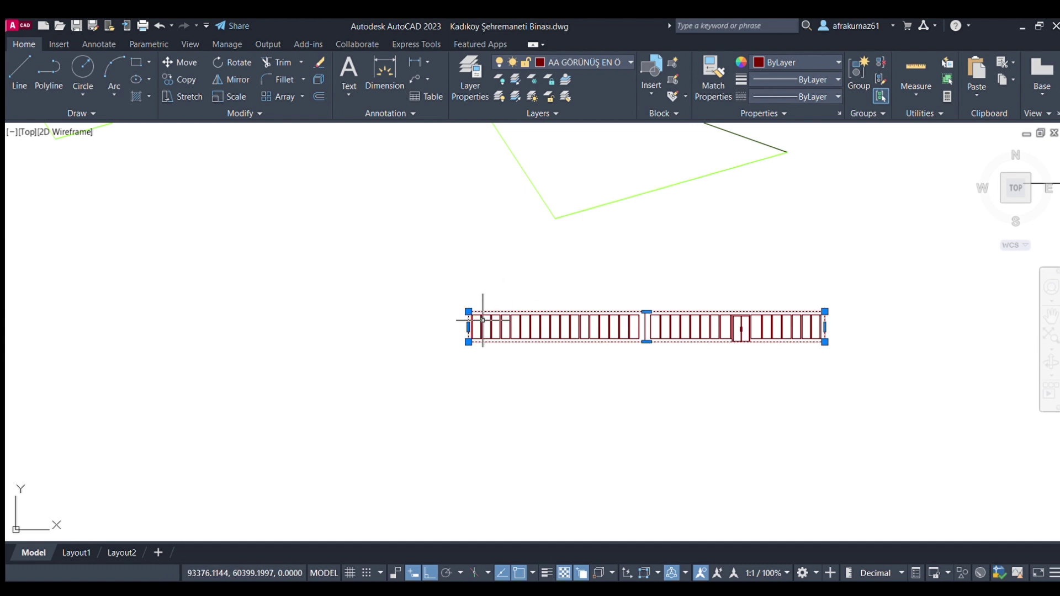
{"action": "scroll", "coordinate": [483, 320], "scroll_direction": "down", "scroll_amount": 4}
{"action": "key", "text": "Escape"}
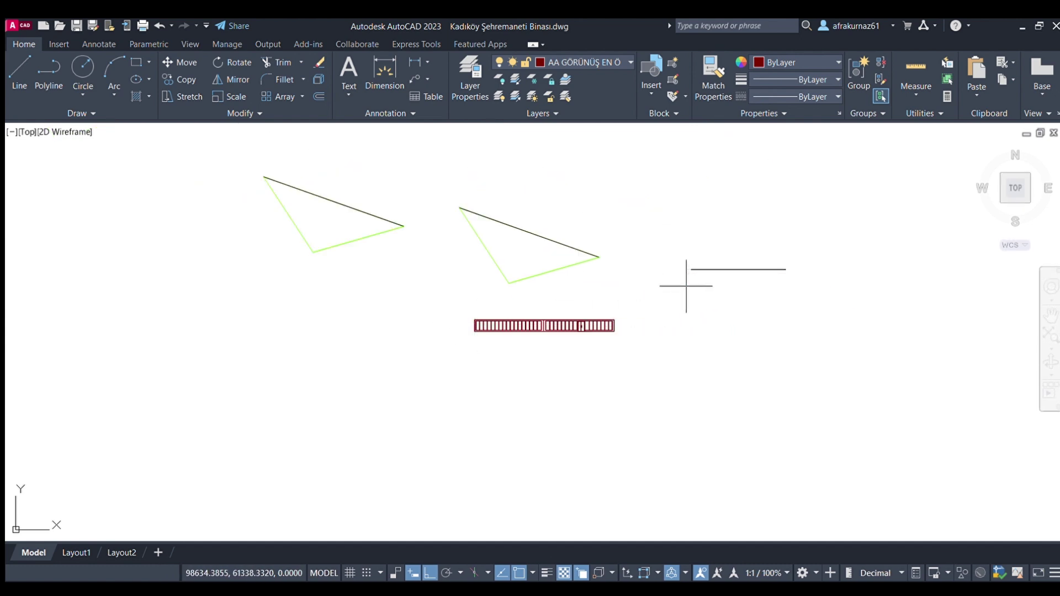
{"action": "scroll", "coordinate": [677, 294], "scroll_direction": "up", "scroll_amount": 4}
{"action": "middle_click_drag", "start_coordinate": [758, 253], "coordinate": [694, 268]}
{"action": "scroll", "coordinate": [694, 276], "scroll_direction": "up", "scroll_amount": 2}
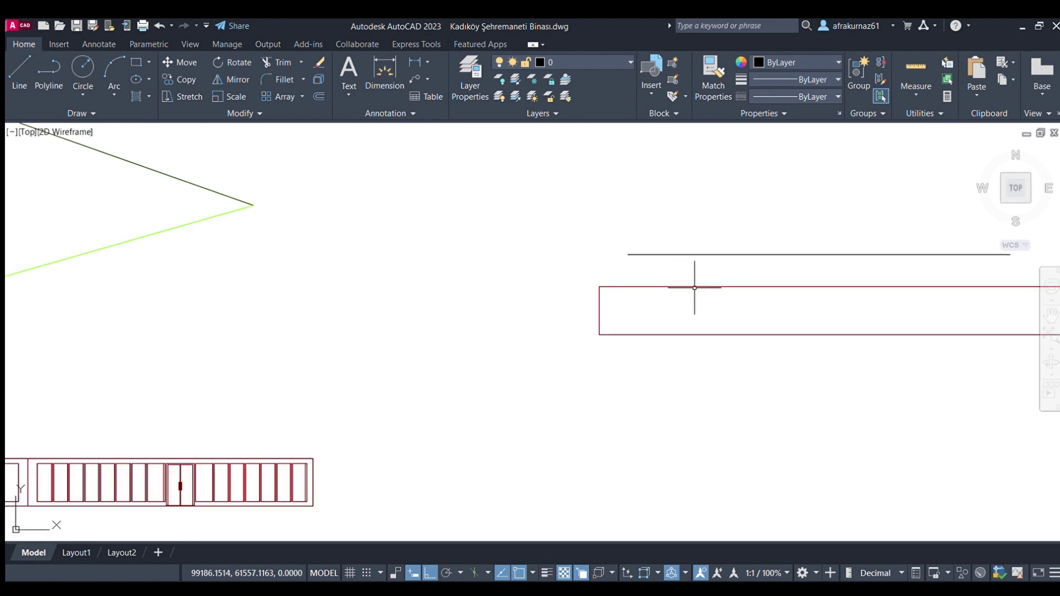
{"action": "left_click", "coordinate": [688, 285]}
{"action": "left_click", "coordinate": [497, 246]}
{"action": "key", "text": "Escape"}
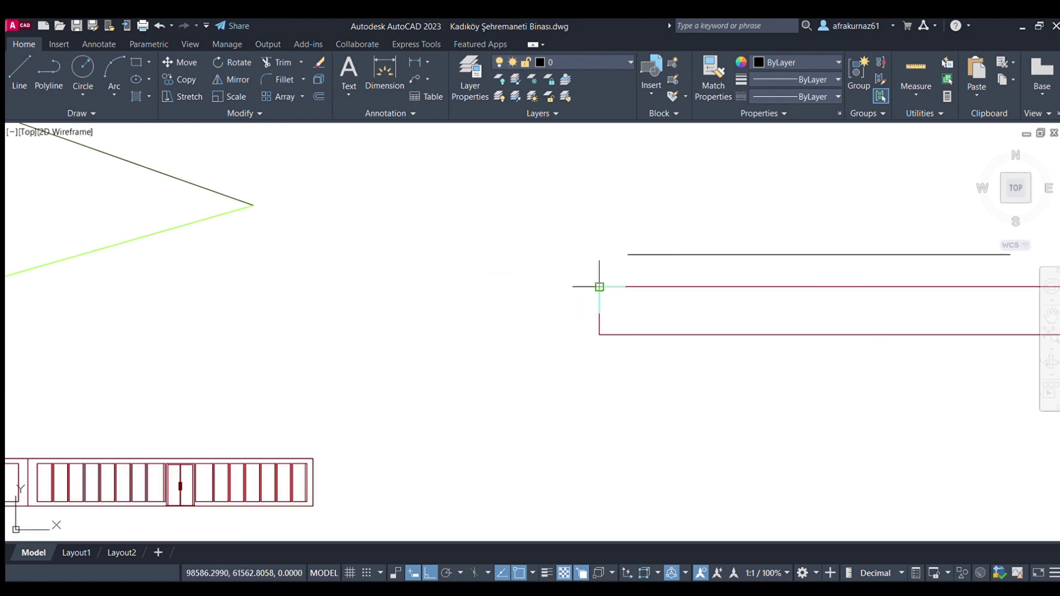
{"action": "key", "text": "ctrl+v"}
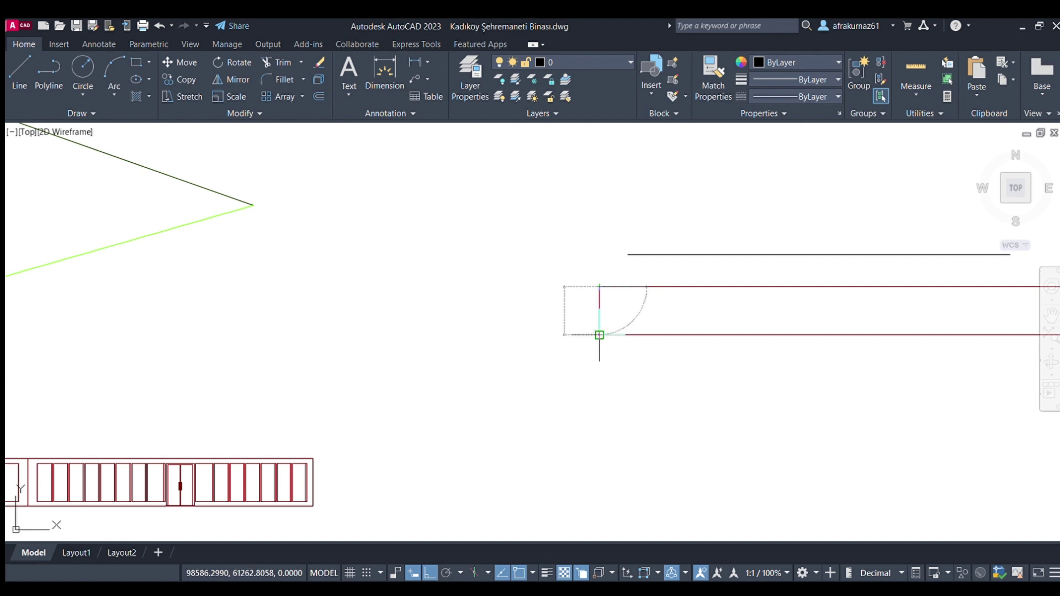
{"action": "key", "text": "Escape"}
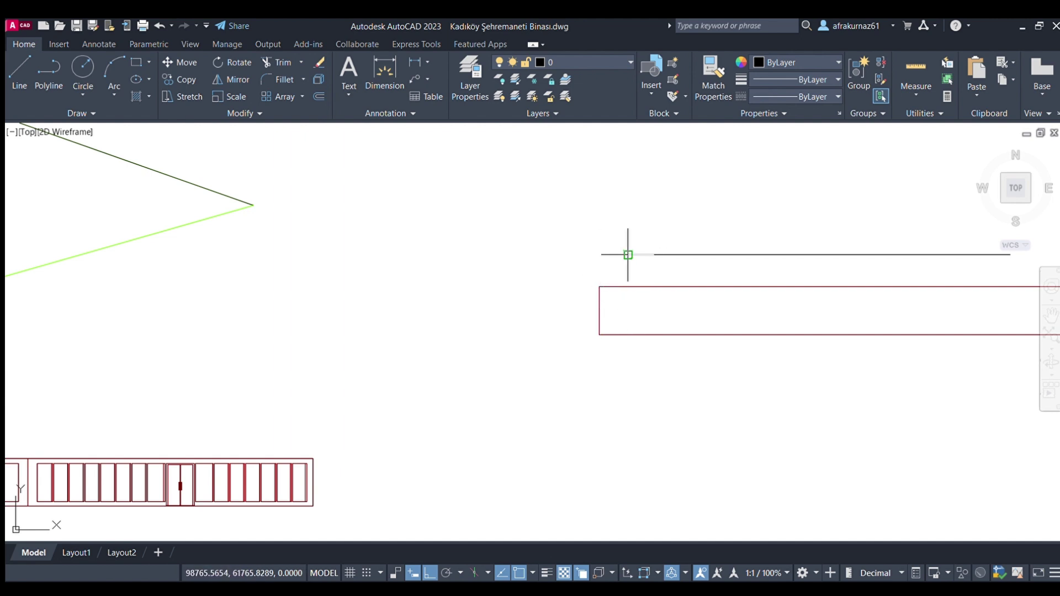
{"action": "scroll", "coordinate": [626, 257], "scroll_direction": "up", "scroll_amount": 6}
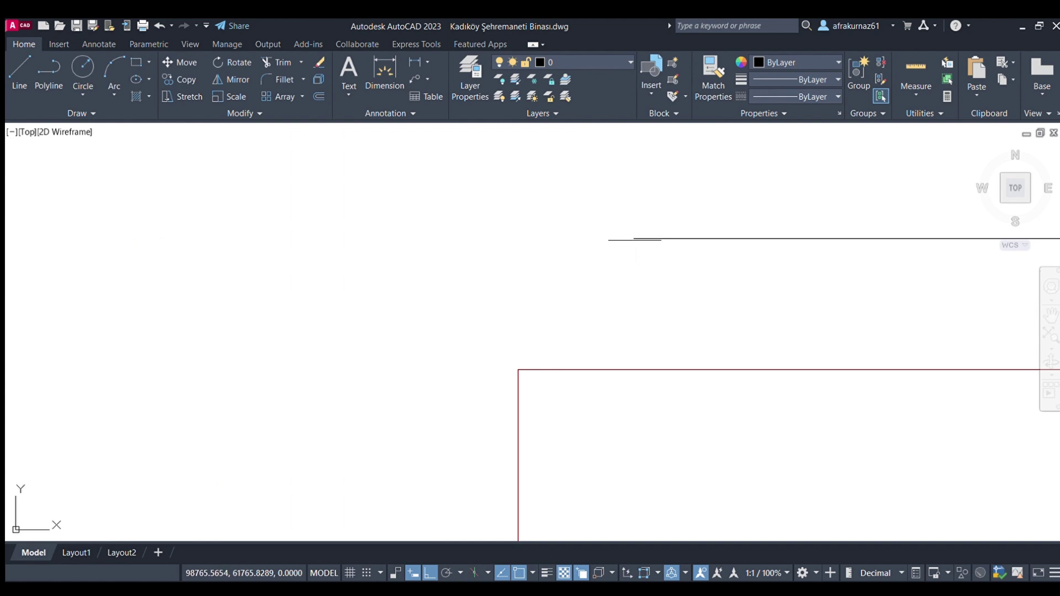
{"action": "key", "text": "ctrl+v"}
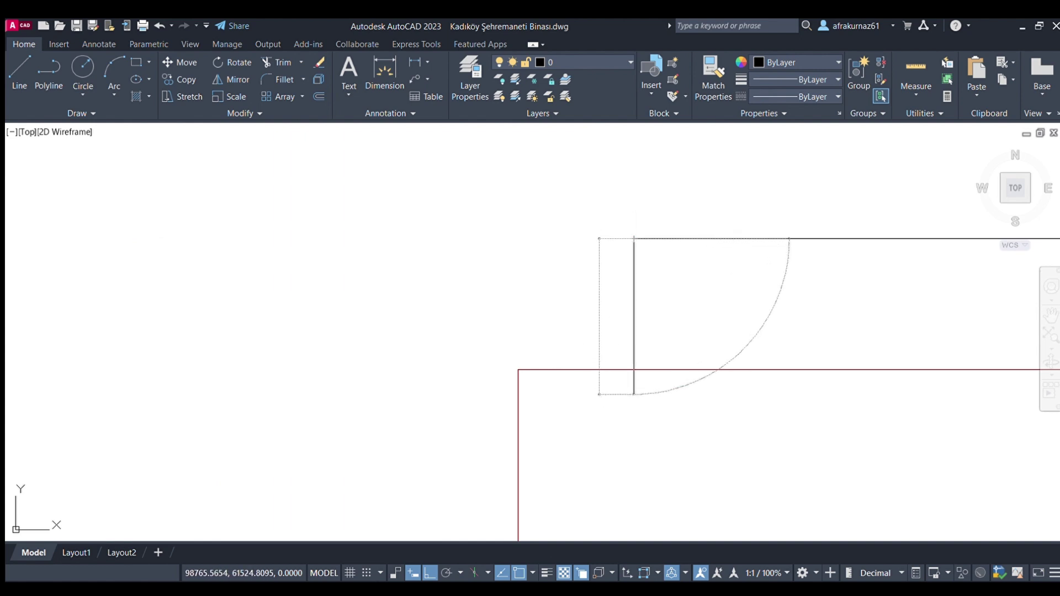
{"action": "scroll", "coordinate": [618, 387], "scroll_direction": "down", "scroll_amount": 5}
{"action": "scroll", "coordinate": [773, 354], "scroll_direction": "down", "scroll_amount": 2}
{"action": "middle_click_drag", "start_coordinate": [877, 375], "coordinate": [779, 303]}
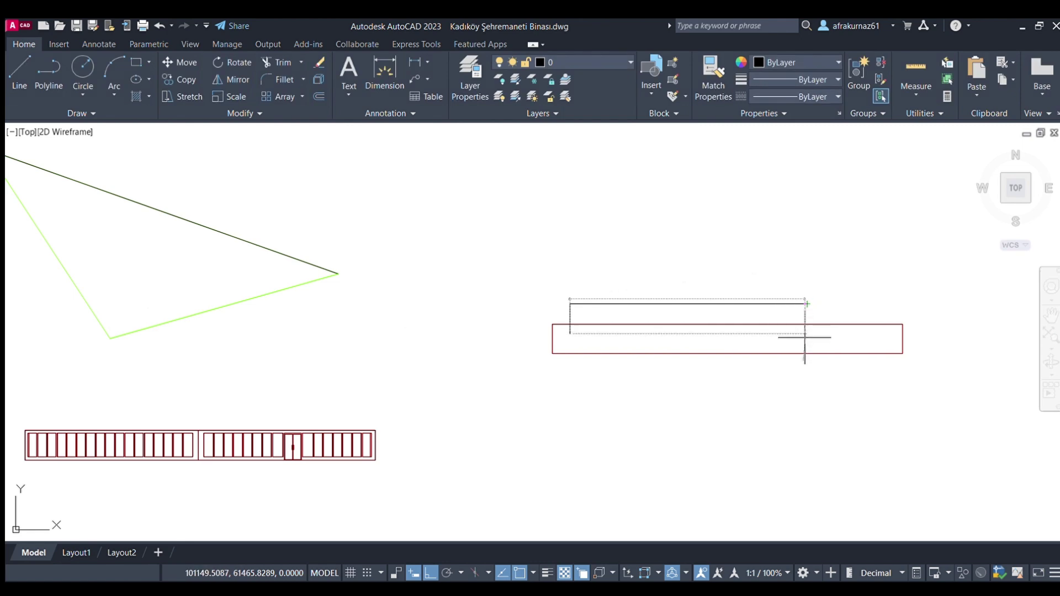
Paste the rectangle copy above the red rectangle and delete the red rectangle.
{"action": "left_click", "coordinate": [808, 303]}
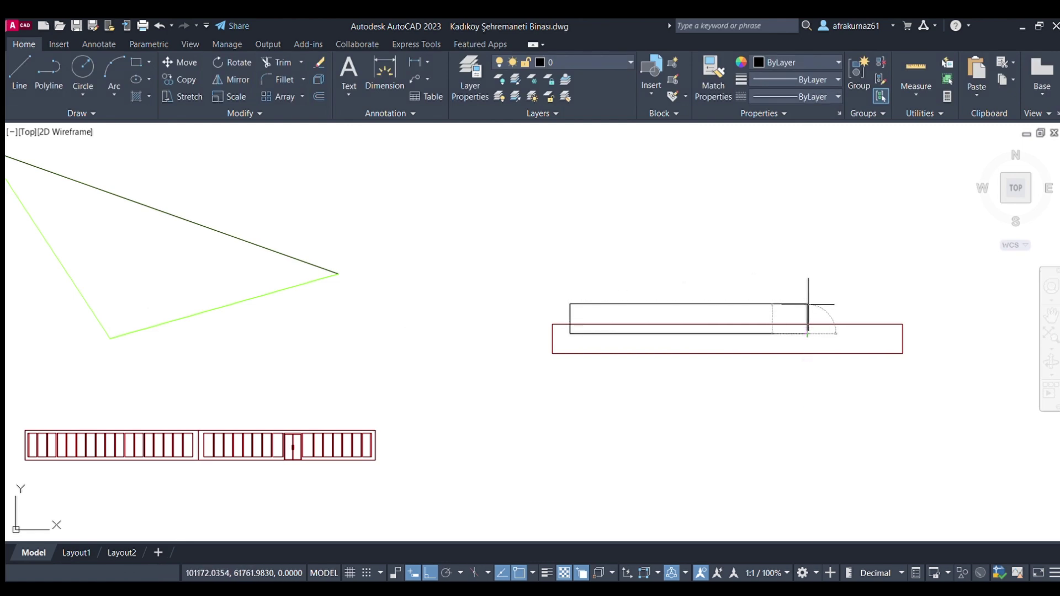
{"action": "key", "text": "Escape"}
{"action": "left_click", "coordinate": [883, 354]}
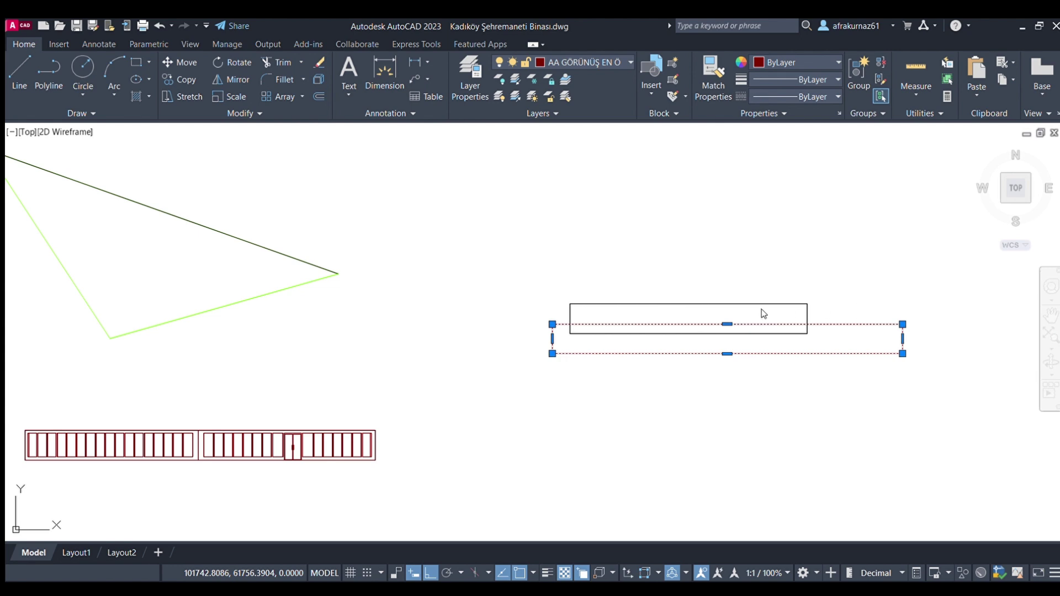
{"action": "key", "text": "Delete"}
{"action": "scroll", "coordinate": [740, 312], "scroll_direction": "down", "scroll_amount": 2}
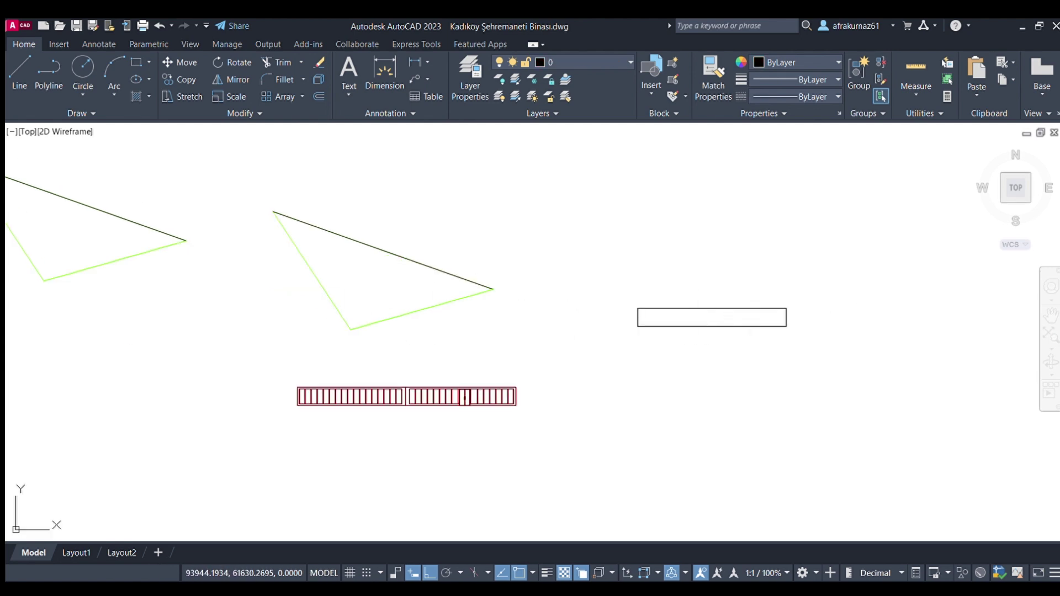
{"action": "scroll", "coordinate": [665, 321], "scroll_direction": "up", "scroll_amount": 2}
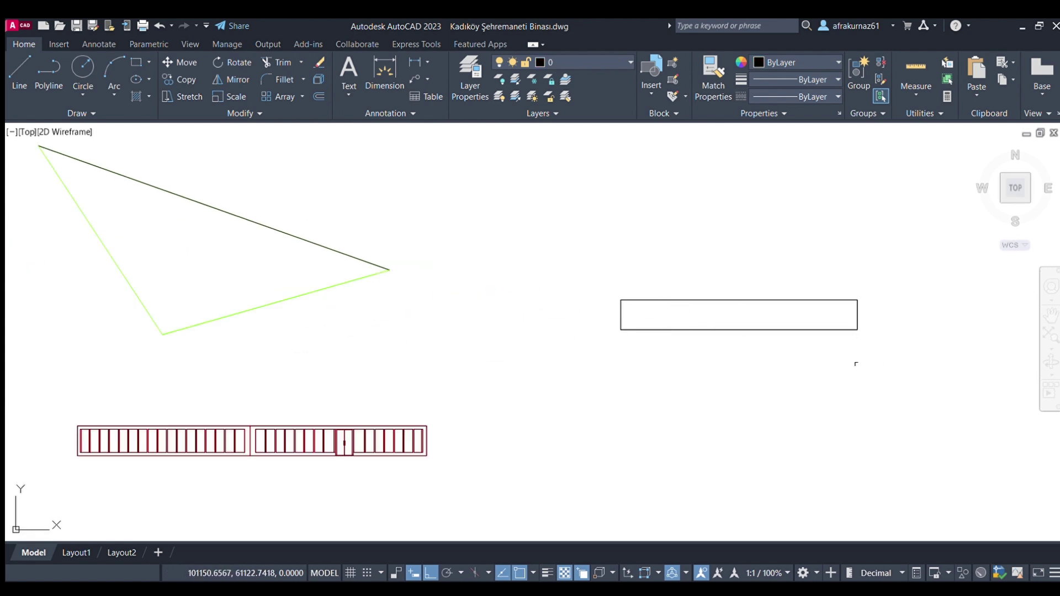
Move the black rectangle further left beside the triangle outline.
{"action": "left_click", "coordinate": [906, 363]}
{"action": "left_click", "coordinate": [627, 224]}
{"action": "left_click", "coordinate": [178, 64]}
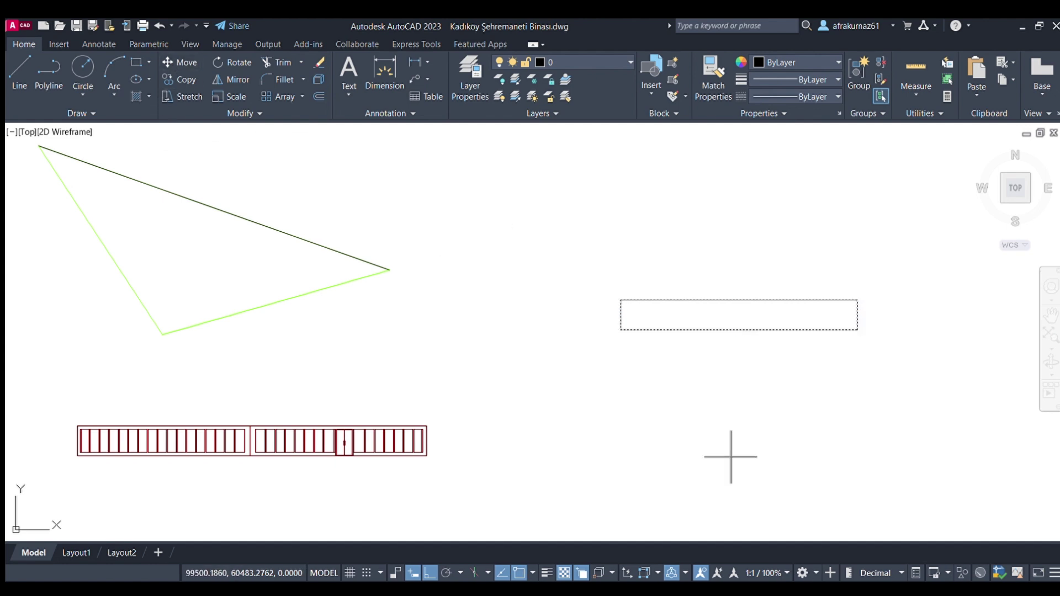
{"action": "left_click", "coordinate": [568, 379]}
{"action": "left_click", "coordinate": [449, 418]}
Window-select the red facade strip and delete it.
{"action": "left_click", "coordinate": [482, 482]}
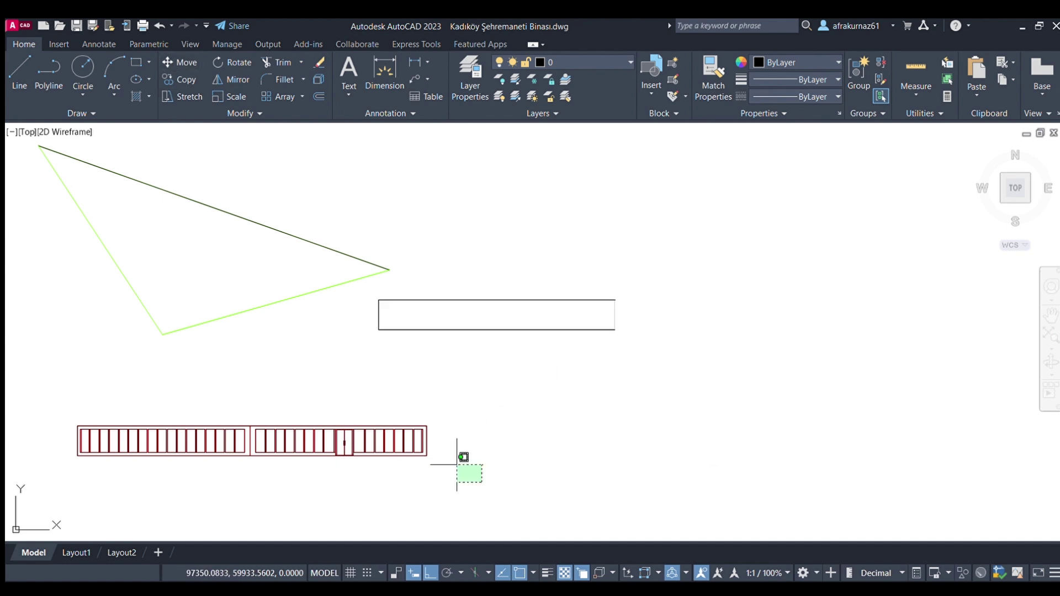
{"action": "left_click", "coordinate": [69, 410]}
{"action": "key", "text": "Delete"}
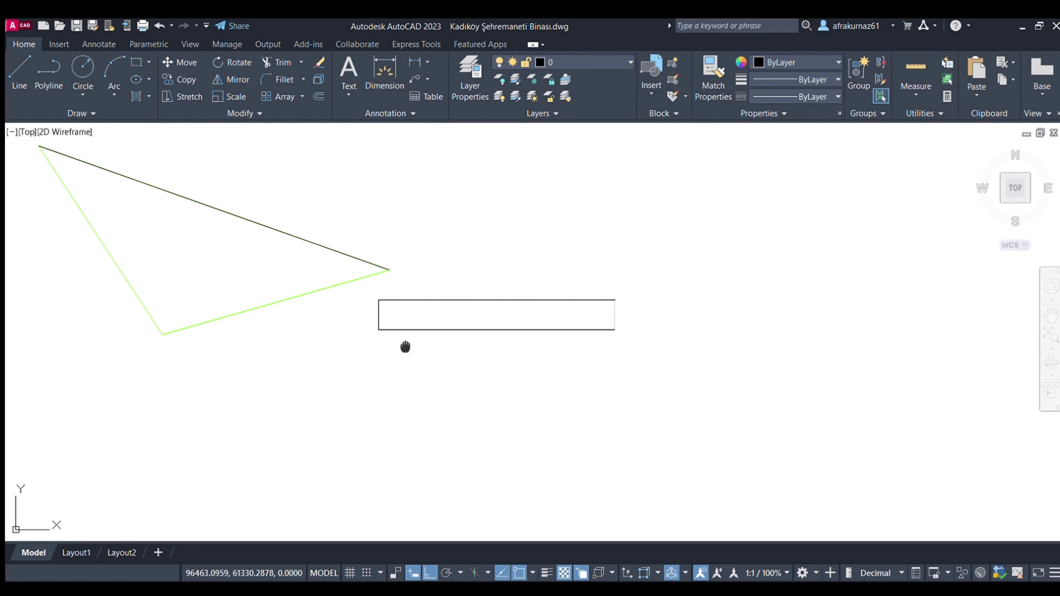
{"action": "middle_click_drag", "start_coordinate": [406, 347], "coordinate": [496, 386]}
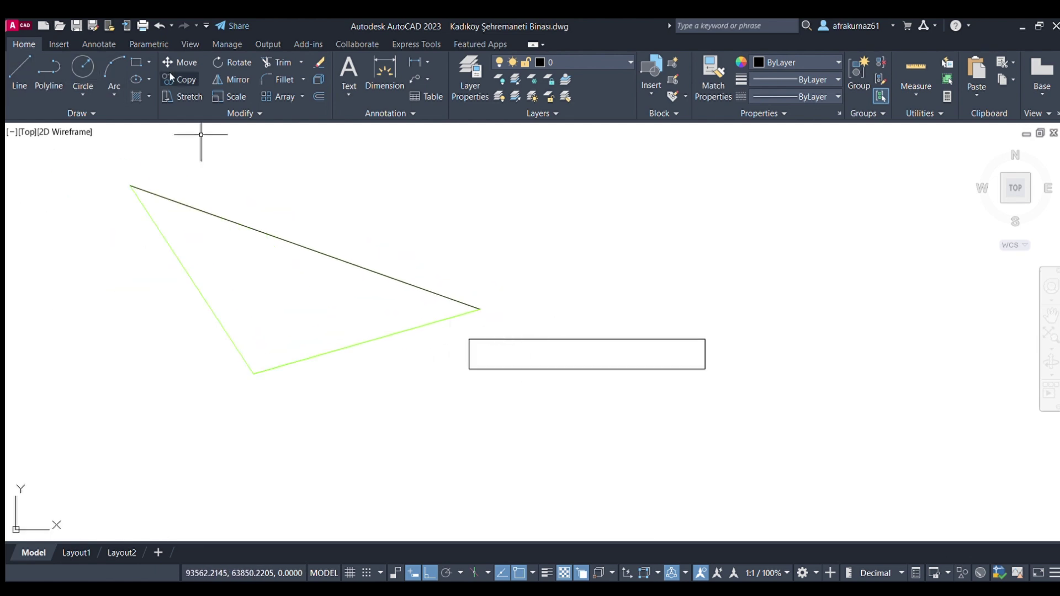
Draw a small rectangle at the strip's left end inside the inner rectangle.
{"action": "scroll", "coordinate": [482, 348], "scroll_direction": "up", "scroll_amount": 2}
{"action": "scroll", "coordinate": [403, 275], "scroll_direction": "up", "scroll_amount": 2}
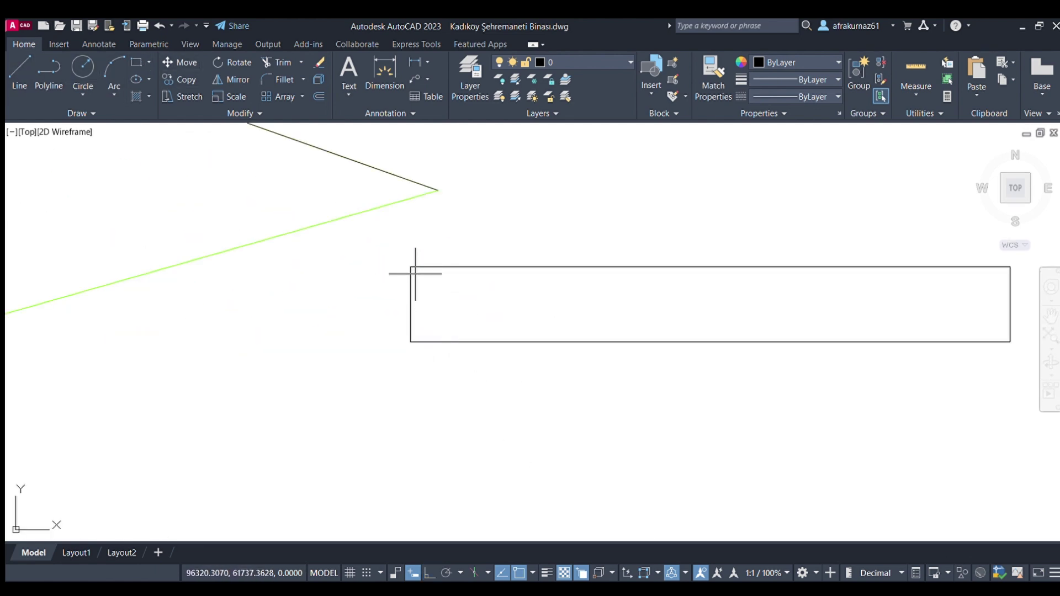
{"action": "scroll", "coordinate": [414, 271], "scroll_direction": "down", "scroll_amount": 2}
{"action": "scroll", "coordinate": [757, 305], "scroll_direction": "up", "scroll_amount": 2}
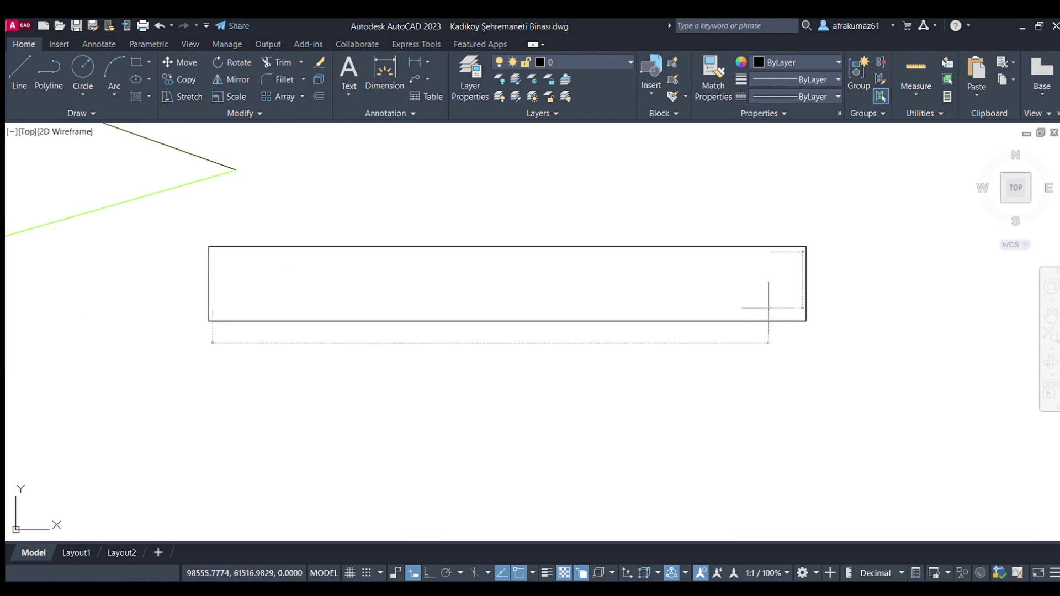
{"action": "left_click", "coordinate": [775, 309]}
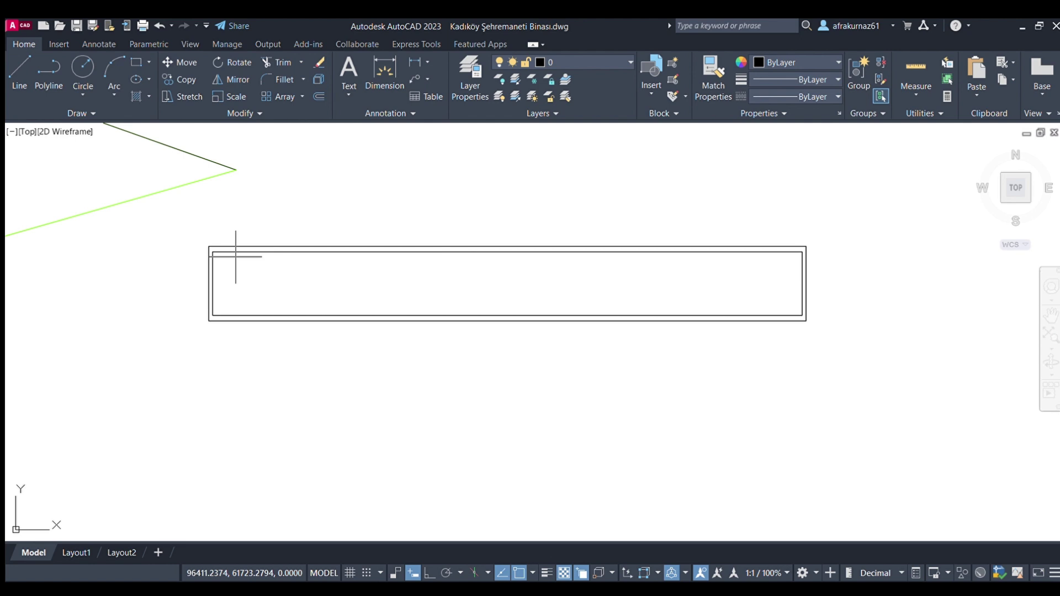
{"action": "left_click", "coordinate": [213, 252]}
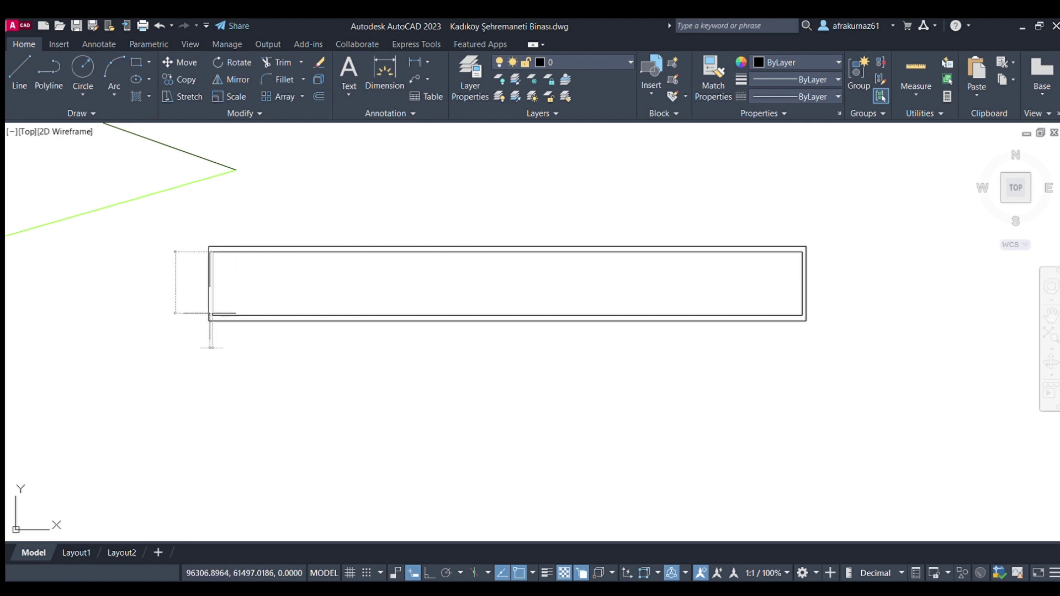
{"action": "left_click", "coordinate": [256, 316]}
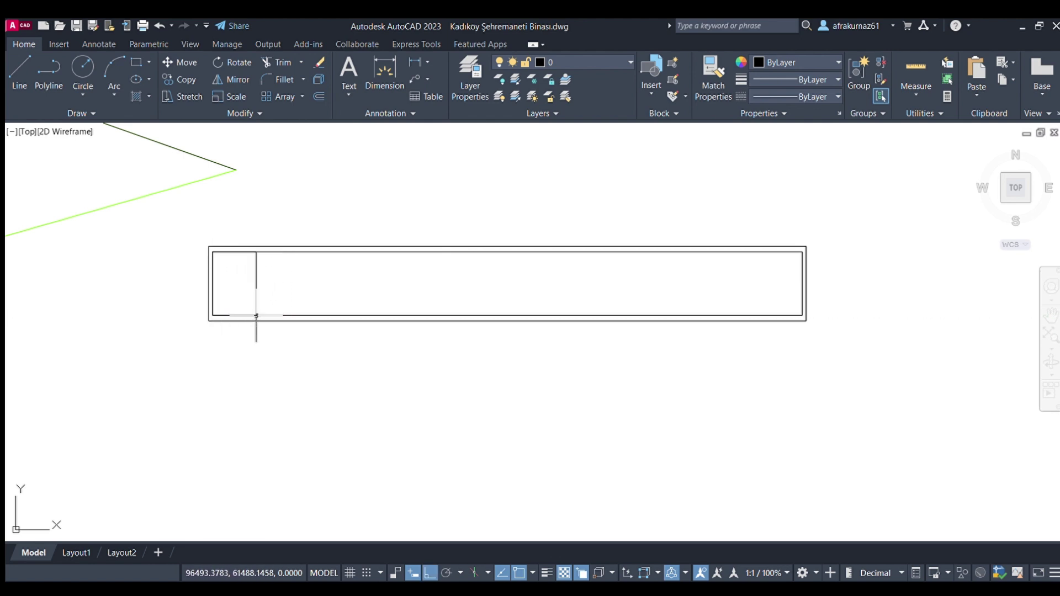
{"action": "left_click", "coordinate": [237, 275]}
Copy the small rectangle nine times along the strip, filling it with evenly spaced panels.
{"action": "left_click", "coordinate": [185, 81]}
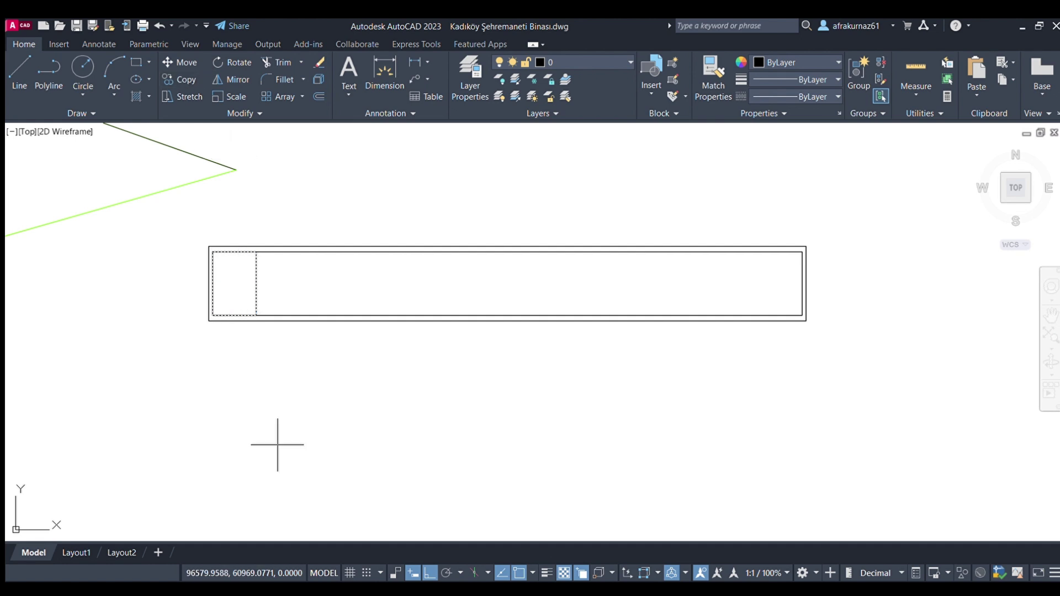
{"action": "left_click", "coordinate": [319, 396]}
{"action": "left_click", "coordinate": [372, 396]}
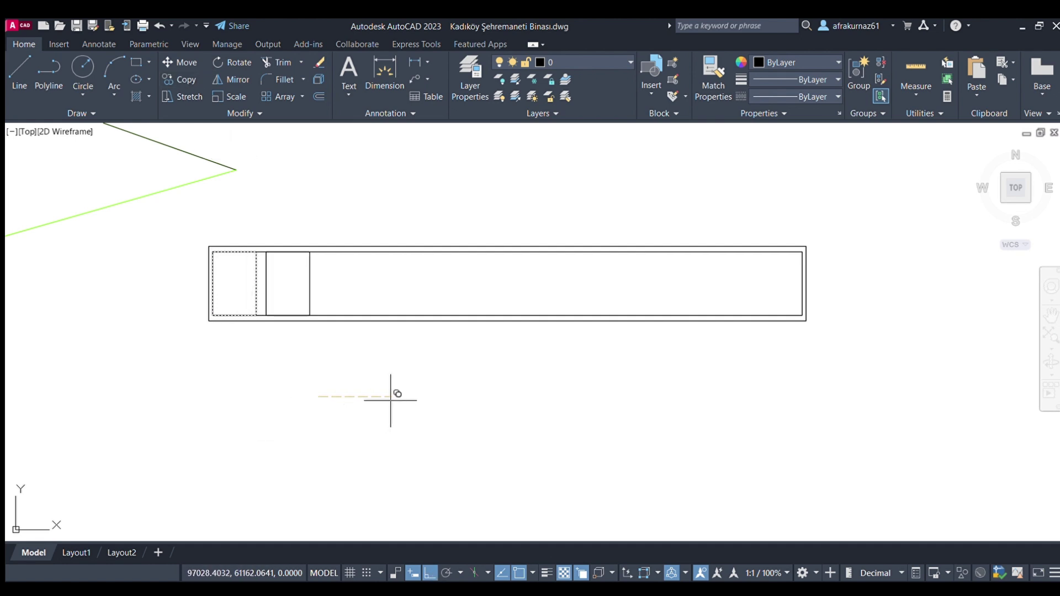
{"action": "left_click", "coordinate": [425, 398]}
{"action": "left_click", "coordinate": [482, 397]}
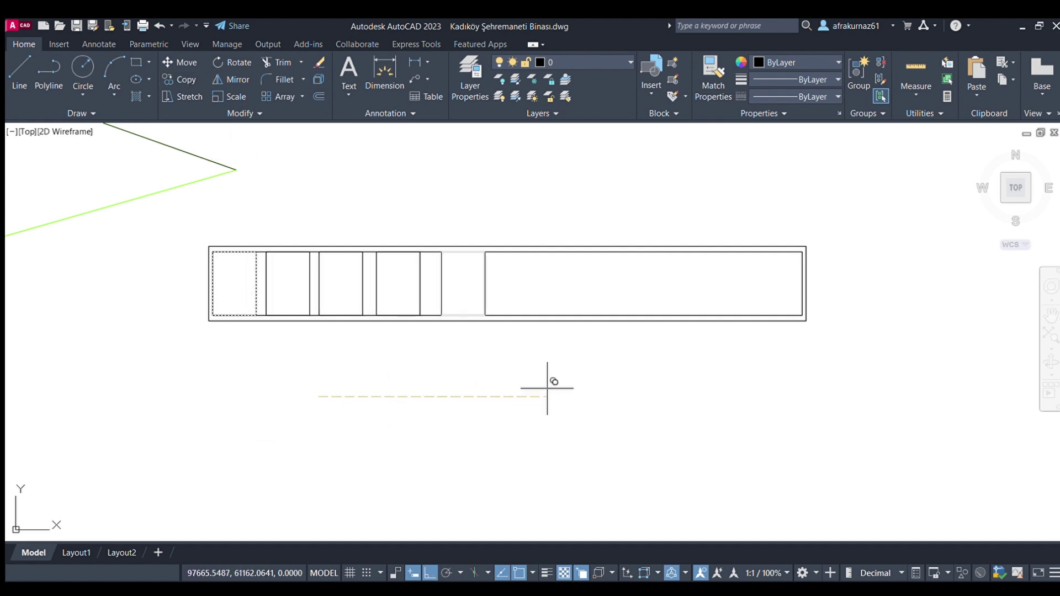
{"action": "left_click", "coordinate": [691, 386]}
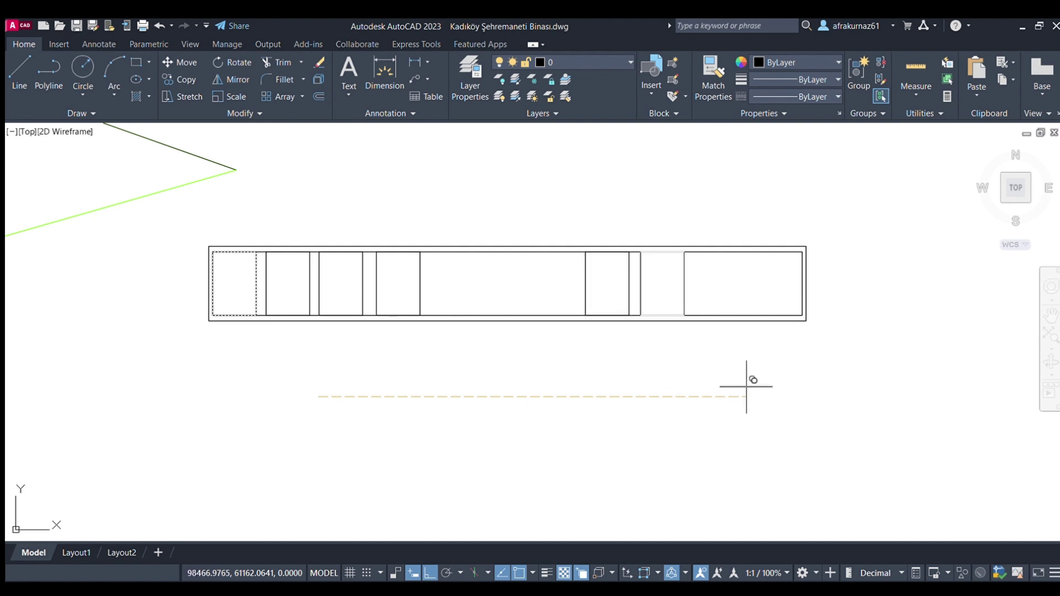
{"action": "left_click", "coordinate": [745, 386]}
{"action": "left_click", "coordinate": [798, 385]}
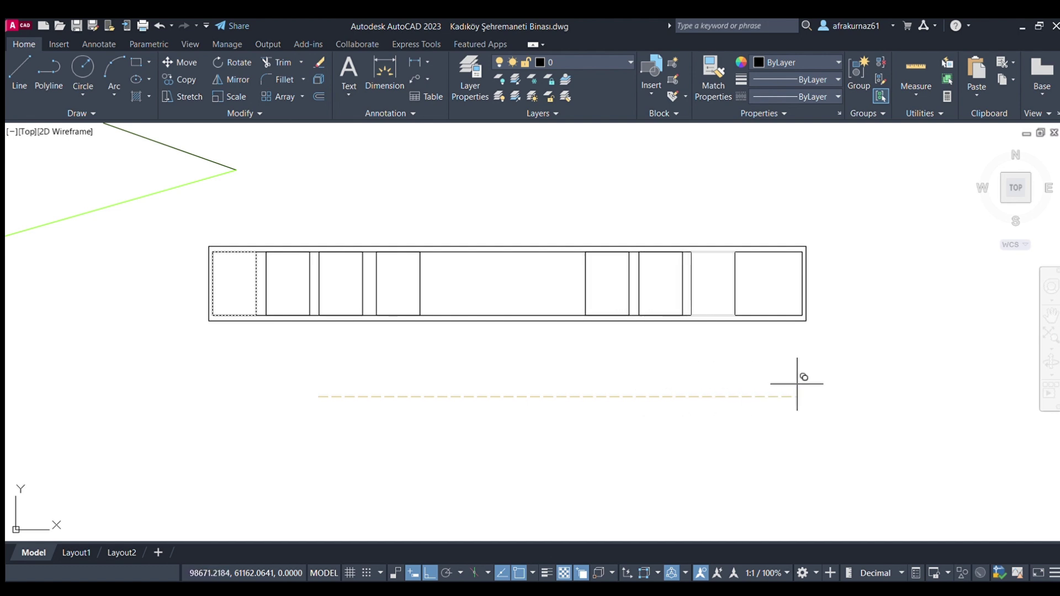
{"action": "left_click", "coordinate": [854, 378]}
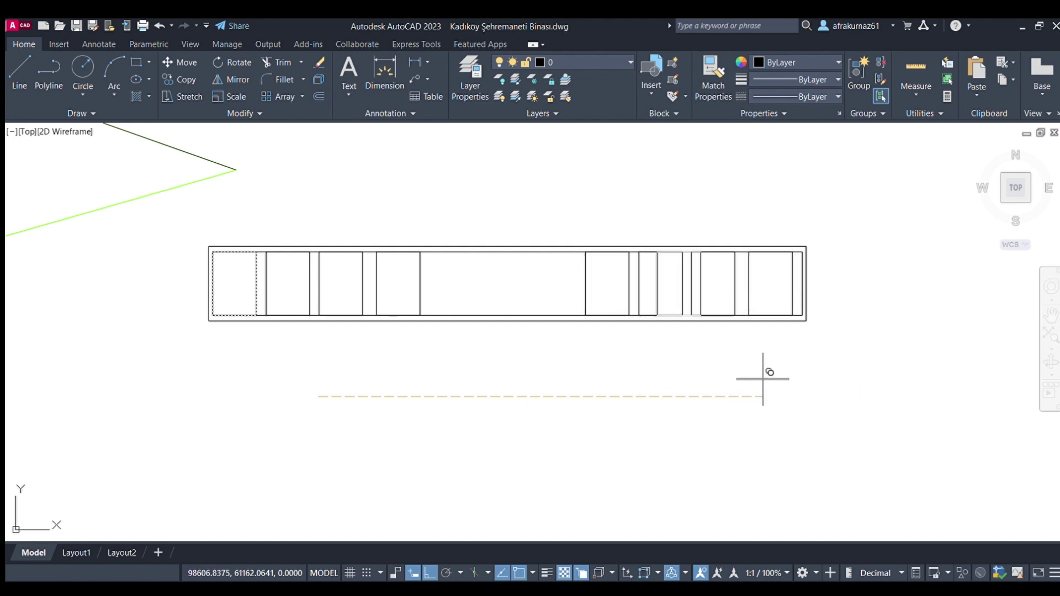
{"action": "left_click", "coordinate": [638, 370]}
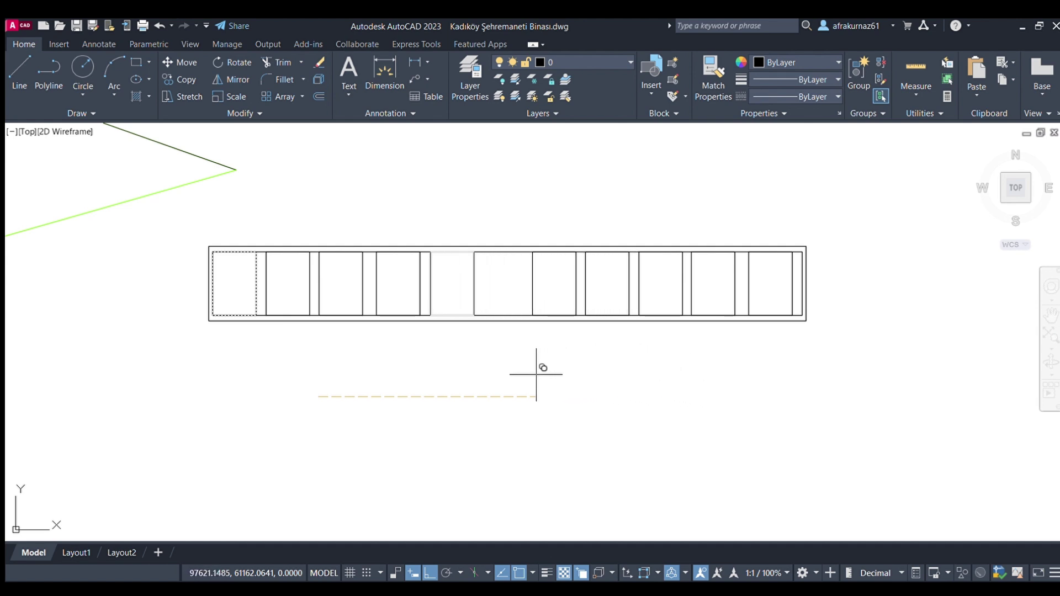
{"action": "key", "text": "Return"}
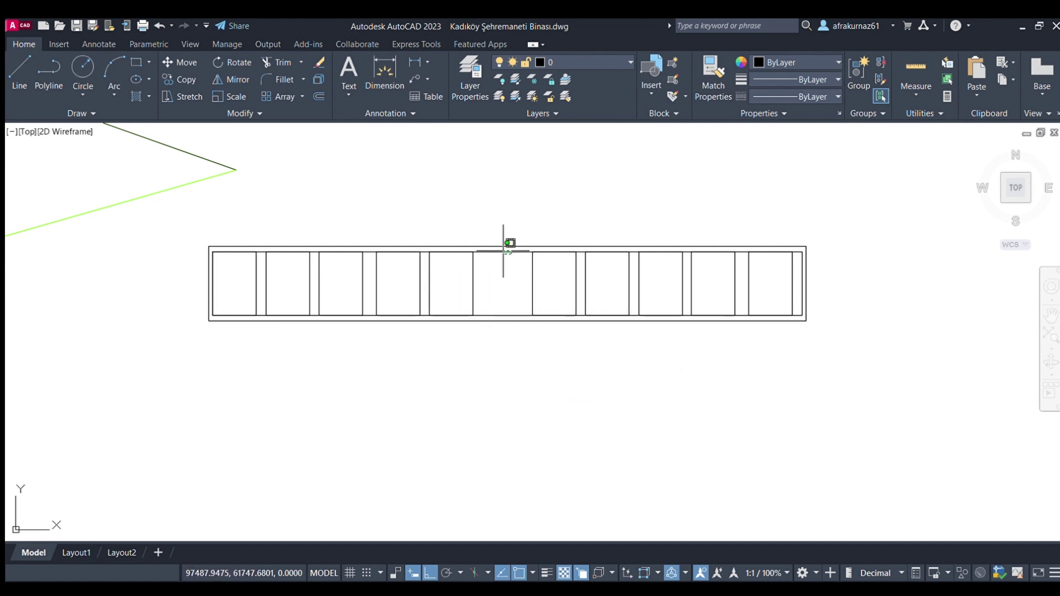
{"action": "left_click", "coordinate": [503, 251]}
Delete the strip's outer border and move the box row under the right triangle.
{"action": "key", "text": "Delete"}
{"action": "scroll", "coordinate": [635, 348], "scroll_direction": "down", "scroll_amount": 3}
{"action": "scroll", "coordinate": [701, 375], "scroll_direction": "down", "scroll_amount": 5}
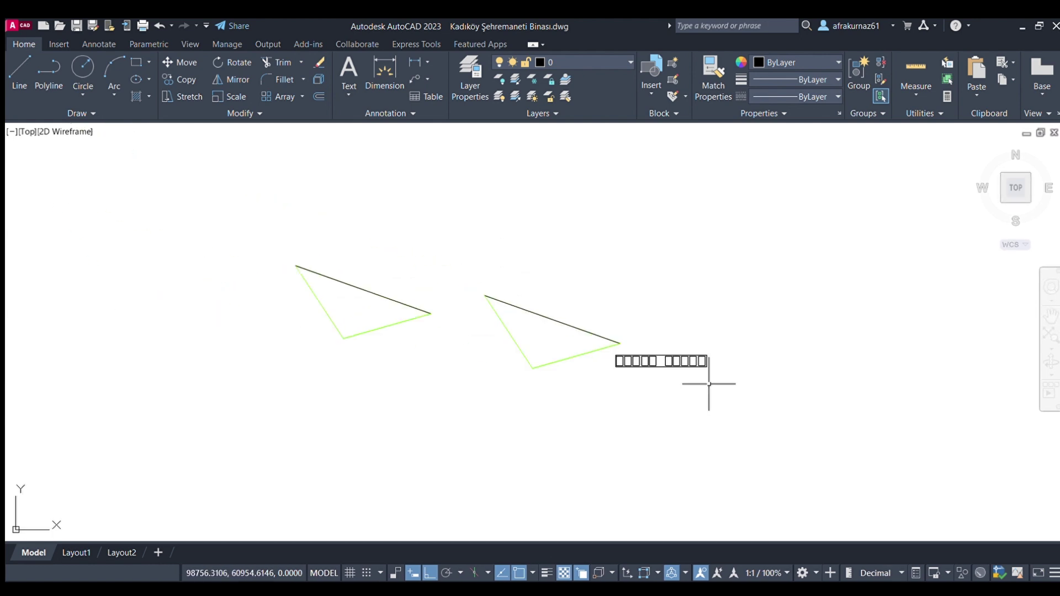
{"action": "left_click", "coordinate": [729, 390]}
{"action": "left_click", "coordinate": [608, 347]}
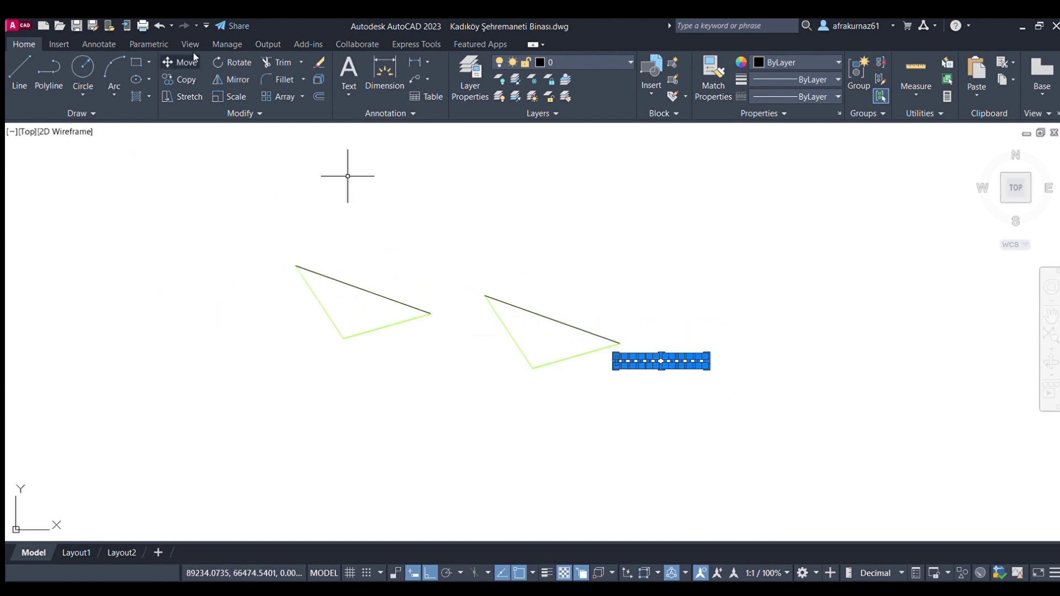
{"action": "left_click", "coordinate": [194, 58]}
{"action": "left_click", "coordinate": [768, 323]}
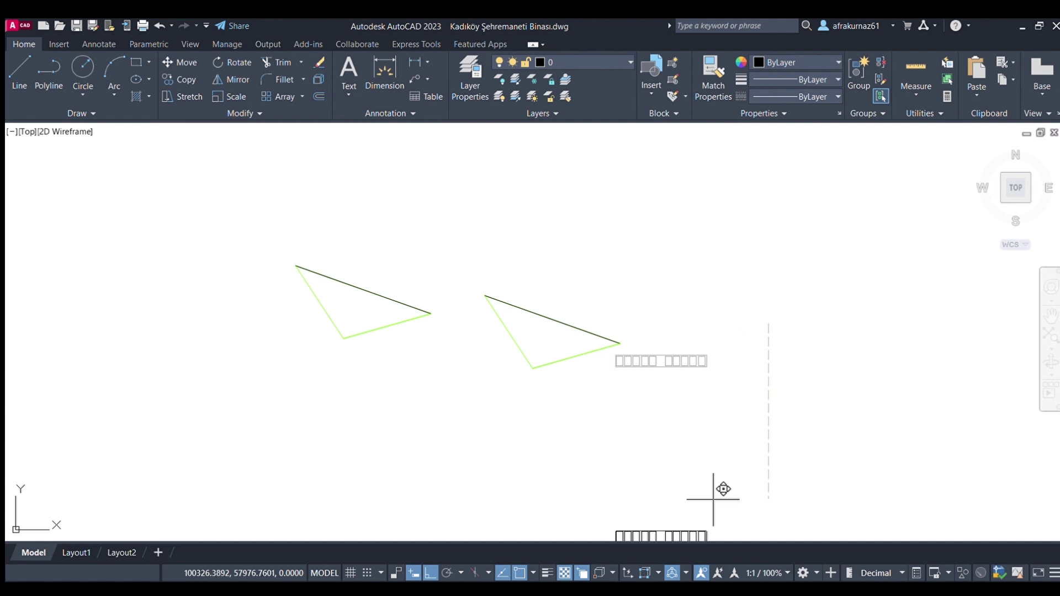
{"action": "left_click", "coordinate": [712, 333]}
Copy the box row with Ctrl+C/Ctrl+V and place it under the left triangle.
{"action": "middle_click_drag", "start_coordinate": [593, 353], "coordinate": [657, 362]}
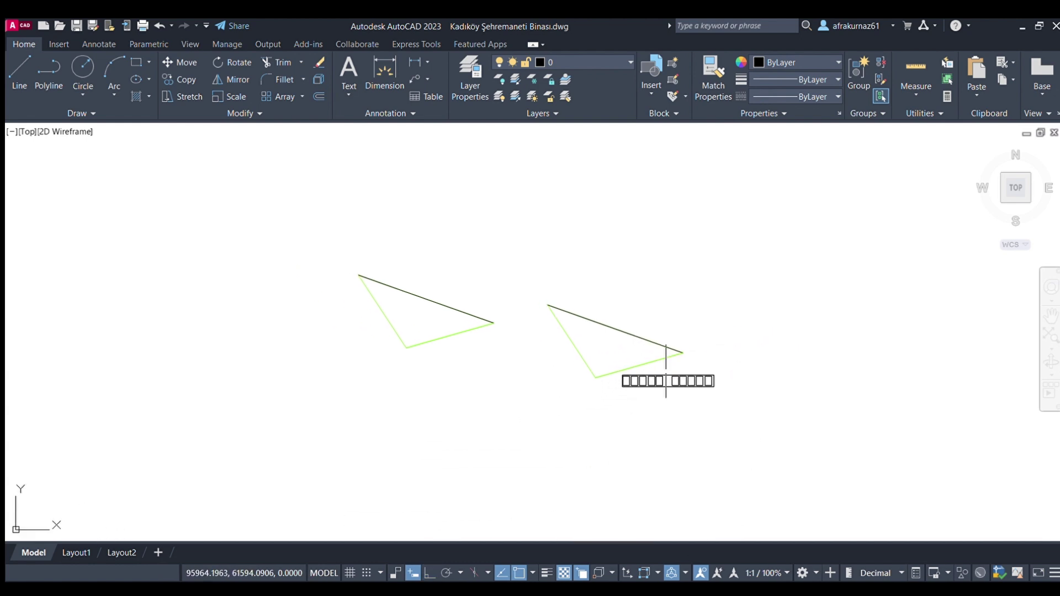
{"action": "left_click", "coordinate": [618, 363]}
{"action": "left_click", "coordinate": [773, 431]}
{"action": "key", "text": "ctrl+c"}
{"action": "key", "text": "ctrl+v"}
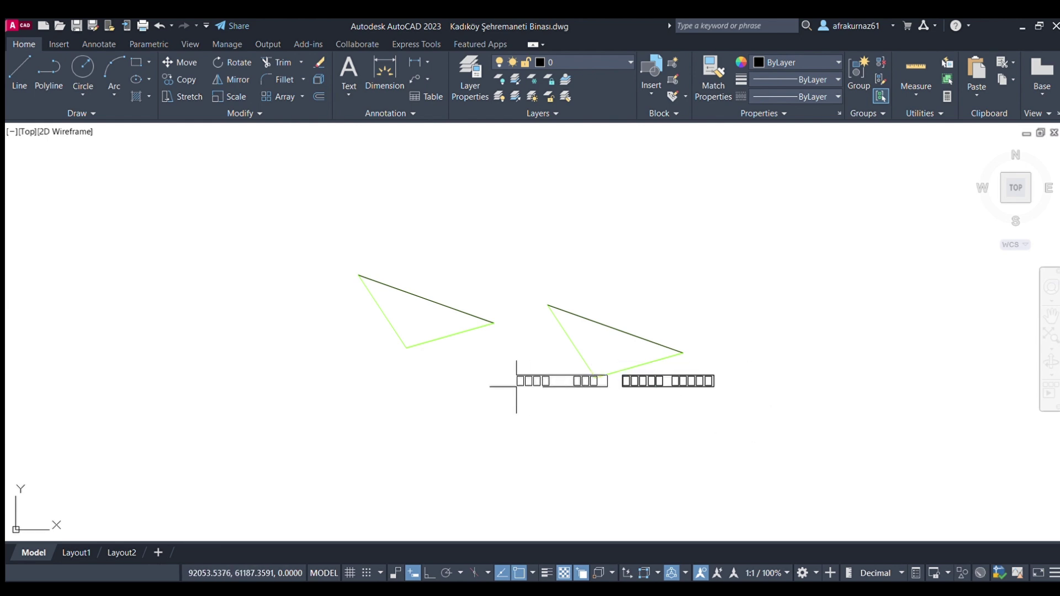
{"action": "middle_click_drag", "start_coordinate": [515, 383], "coordinate": [564, 470]}
{"action": "left_click", "coordinate": [528, 449]}
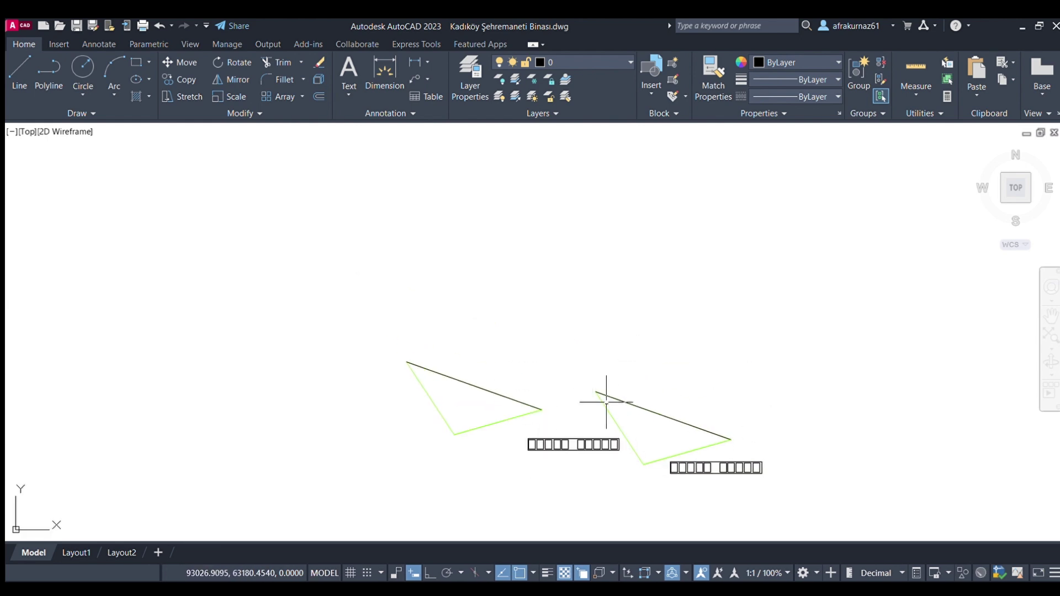
{"action": "middle_click_drag", "start_coordinate": [644, 472], "coordinate": [653, 423]}
Select both triangles with their box rows, then clear the selection.
{"action": "scroll", "coordinate": [658, 400], "scroll_direction": "up", "scroll_amount": 2}
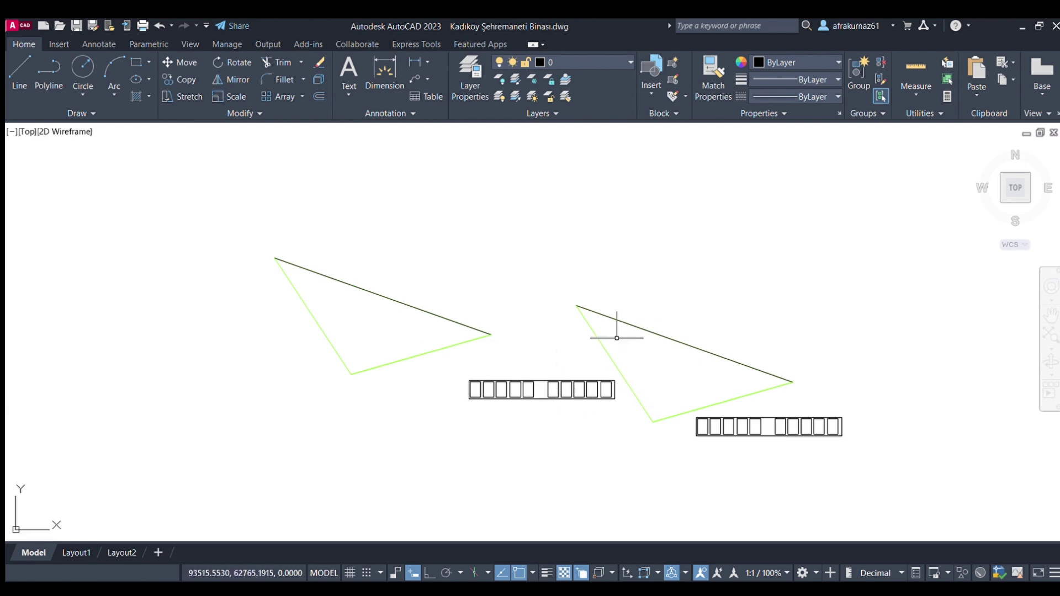
{"action": "scroll", "coordinate": [651, 425], "scroll_direction": "down", "scroll_amount": 4}
{"action": "left_click_drag", "start_coordinate": [779, 474], "coordinate": [435, 268]}
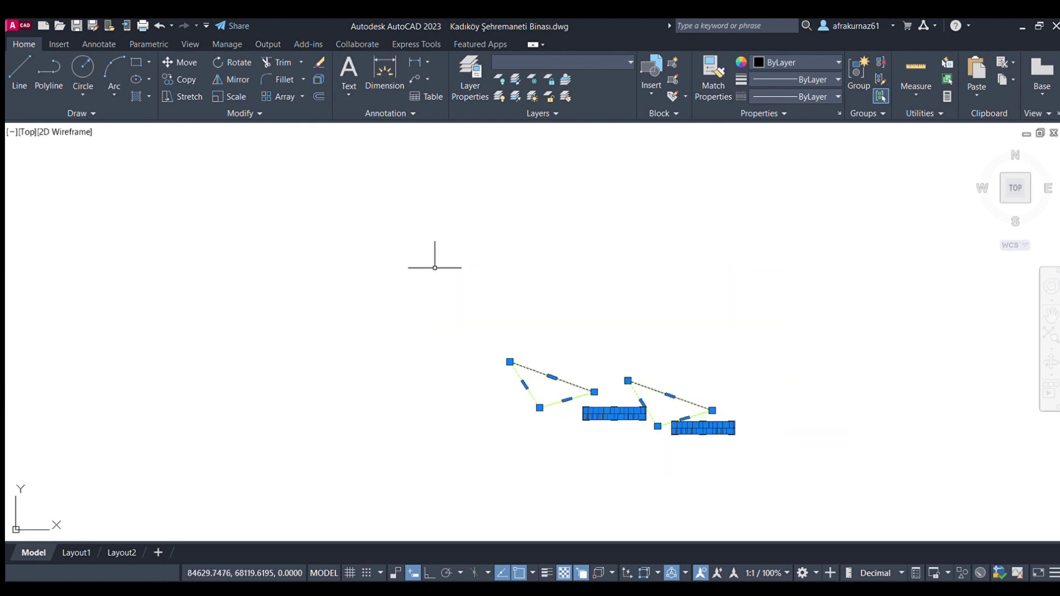
{"action": "key", "text": "Escape"}
{"action": "scroll", "coordinate": [359, 296], "scroll_direction": "down", "scroll_amount": 5}
{"action": "scroll", "coordinate": [360, 296], "scroll_direction": "down", "scroll_amount": 2}
Place the triangles below the building outlines and delete the leftover triangles.
{"action": "scroll", "coordinate": [450, 256], "scroll_direction": "up", "scroll_amount": 2}
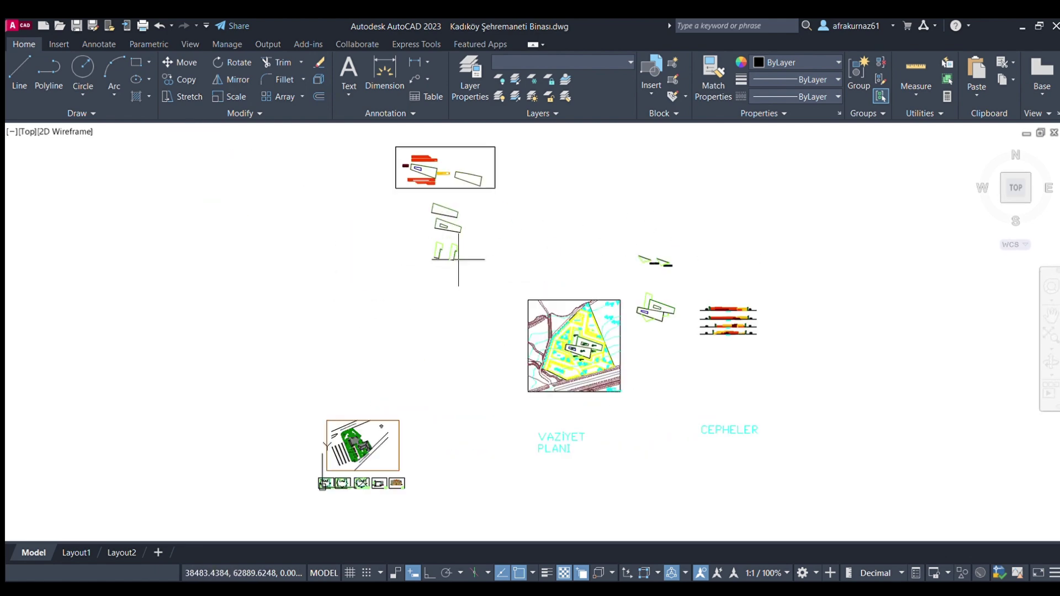
{"action": "scroll", "coordinate": [402, 288], "scroll_direction": "up", "scroll_amount": 1}
{"action": "left_click", "coordinate": [411, 288]}
{"action": "left_click", "coordinate": [835, 296]}
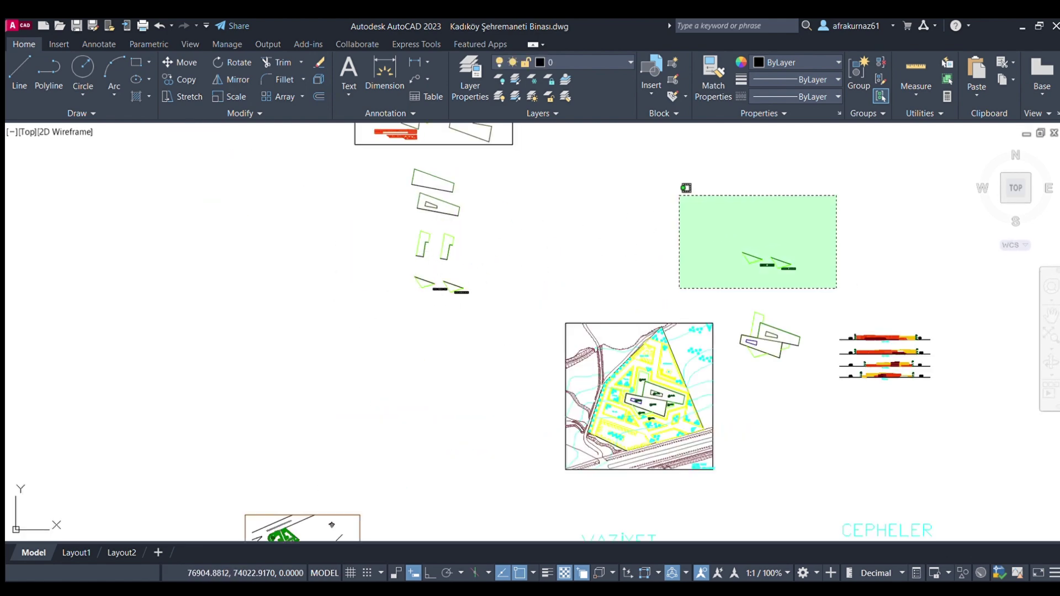
{"action": "left_click", "coordinate": [676, 195]}
{"action": "key", "text": "Delete"}
{"action": "scroll", "coordinate": [603, 332], "scroll_direction": "down", "scroll_amount": 2}
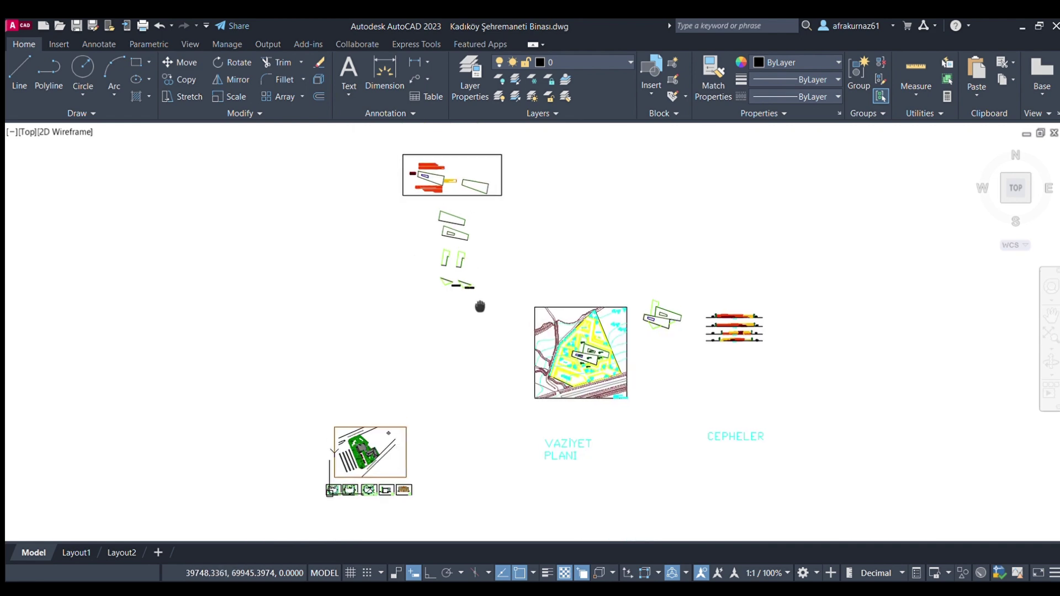
Window-select the whole panel column and place a copy to the right.
{"action": "left_click", "coordinate": [360, 176]}
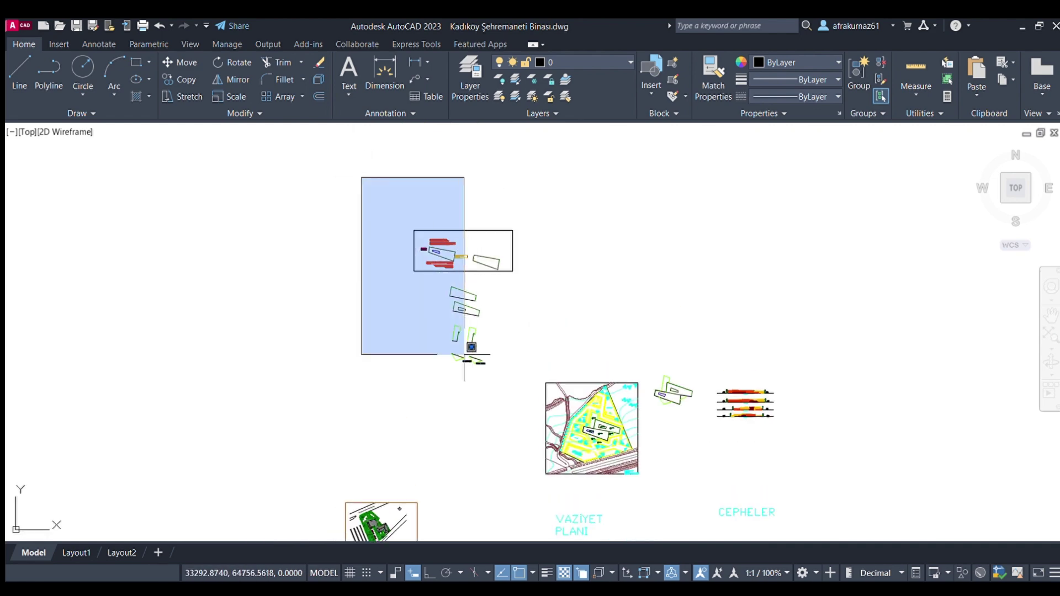
{"action": "left_click", "coordinate": [545, 424]}
{"action": "key", "text": "Escape"}
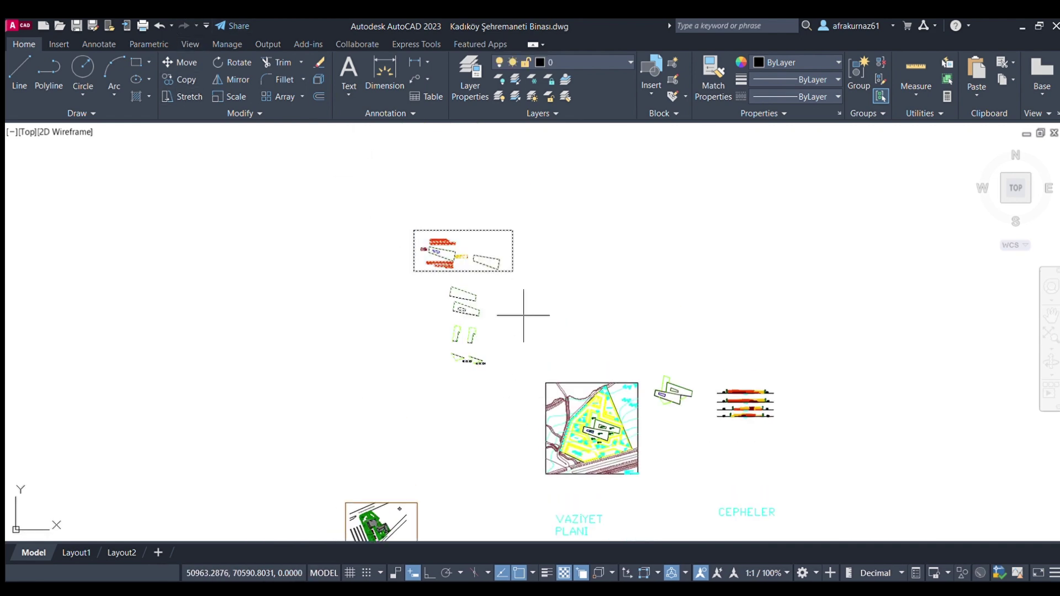
{"action": "scroll", "coordinate": [495, 304], "scroll_direction": "down", "scroll_amount": 4}
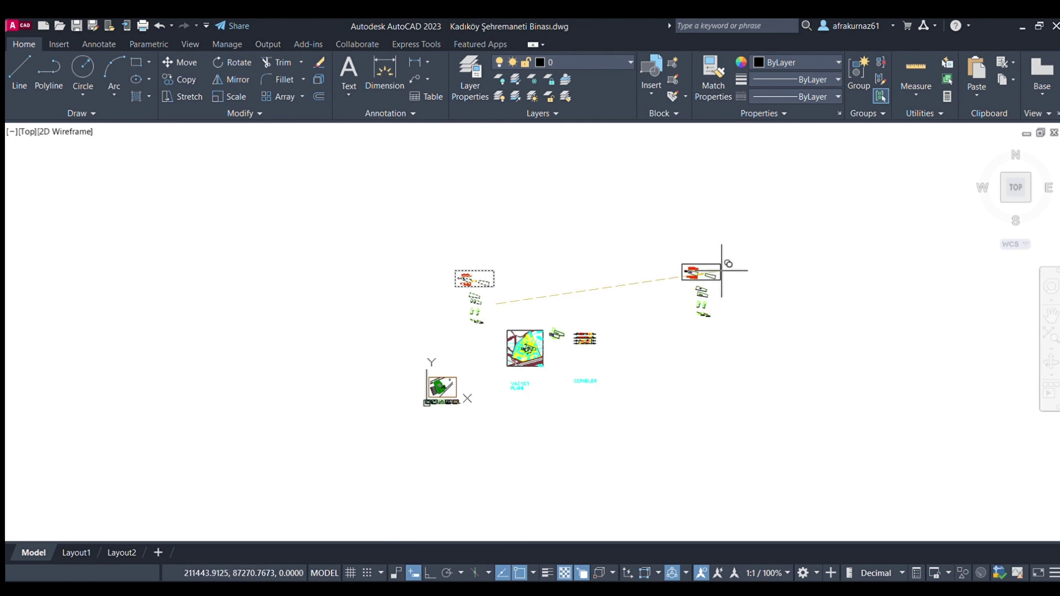
{"action": "left_click", "coordinate": [693, 270]}
Zoom around the copied panel and select its frame.
{"action": "scroll", "coordinate": [694, 271], "scroll_direction": "up", "scroll_amount": 2}
{"action": "scroll", "coordinate": [693, 270], "scroll_direction": "up", "scroll_amount": 2}
{"action": "scroll", "coordinate": [679, 265], "scroll_direction": "up", "scroll_amount": 2}
{"action": "scroll", "coordinate": [659, 254], "scroll_direction": "up", "scroll_amount": 4}
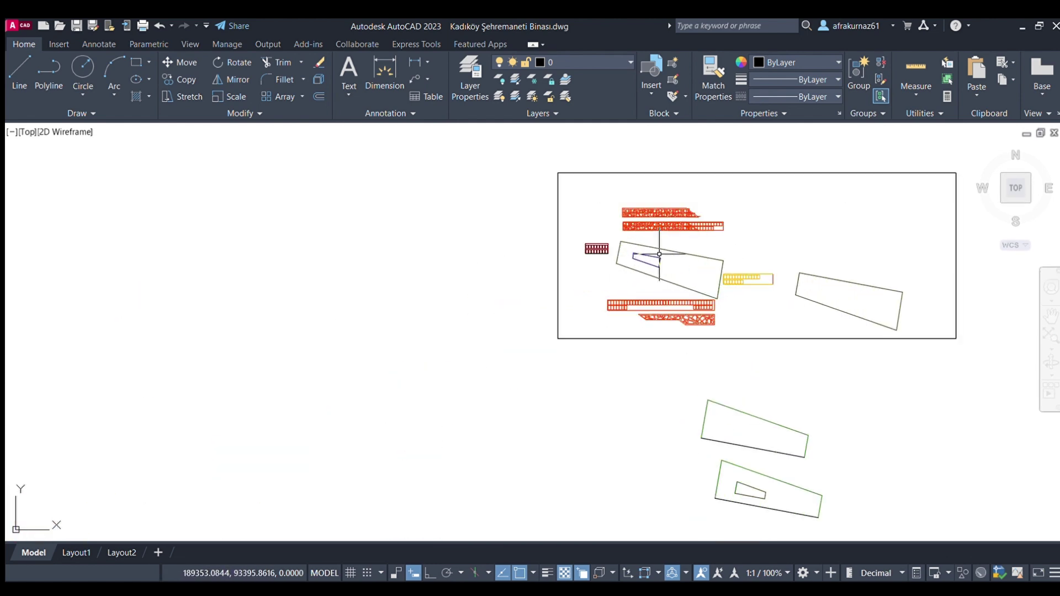
{"action": "scroll", "coordinate": [649, 233], "scroll_direction": "down", "scroll_amount": 2}
{"action": "scroll", "coordinate": [668, 194], "scroll_direction": "up", "scroll_amount": 6}
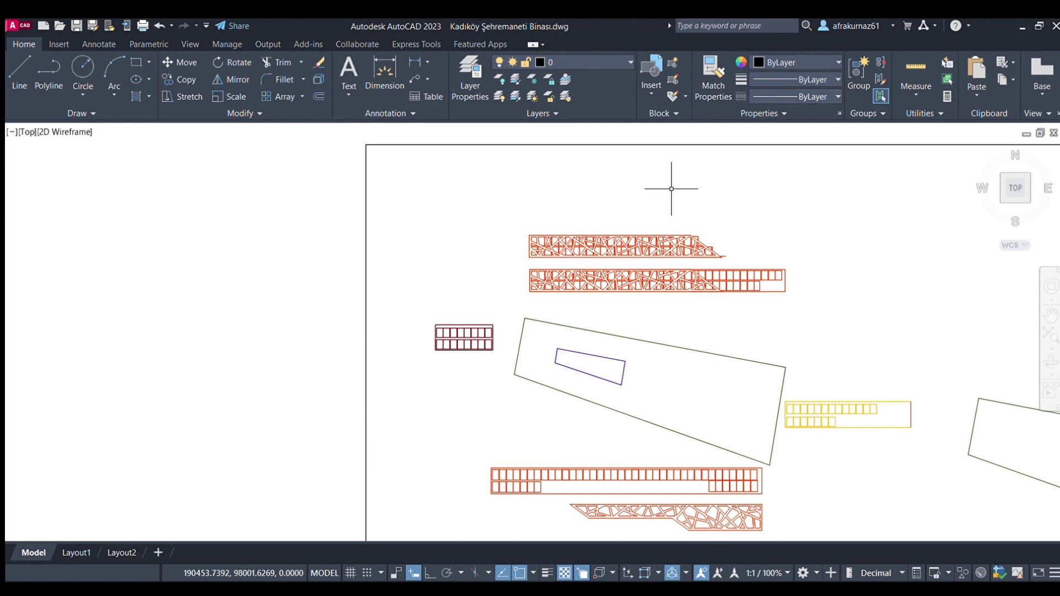
{"action": "scroll", "coordinate": [672, 188], "scroll_direction": "down", "scroll_amount": 3}
{"action": "scroll", "coordinate": [672, 199], "scroll_direction": "down", "scroll_amount": 2}
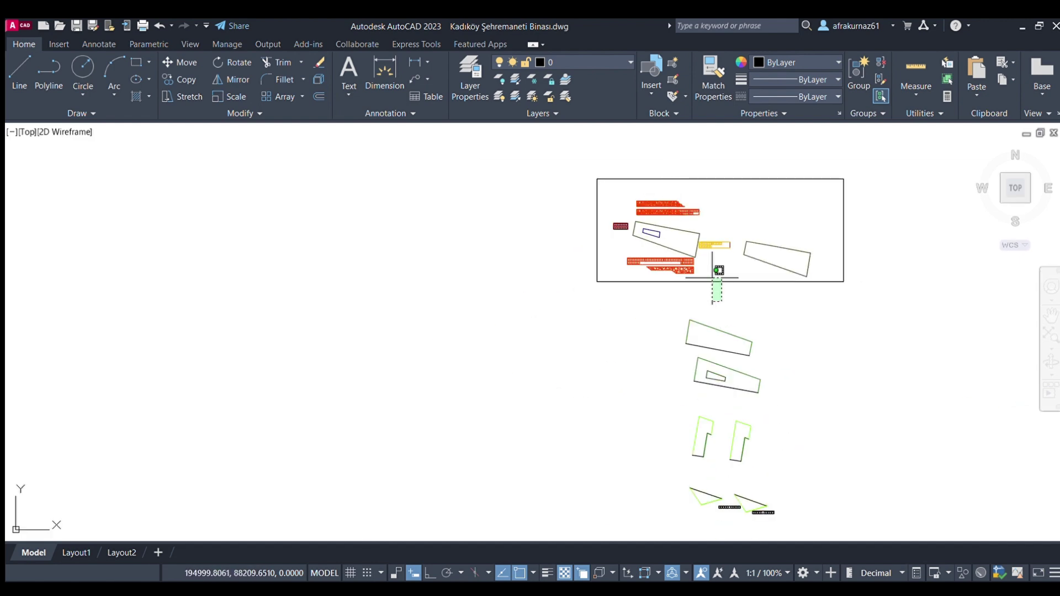
{"action": "left_click", "coordinate": [719, 281]}
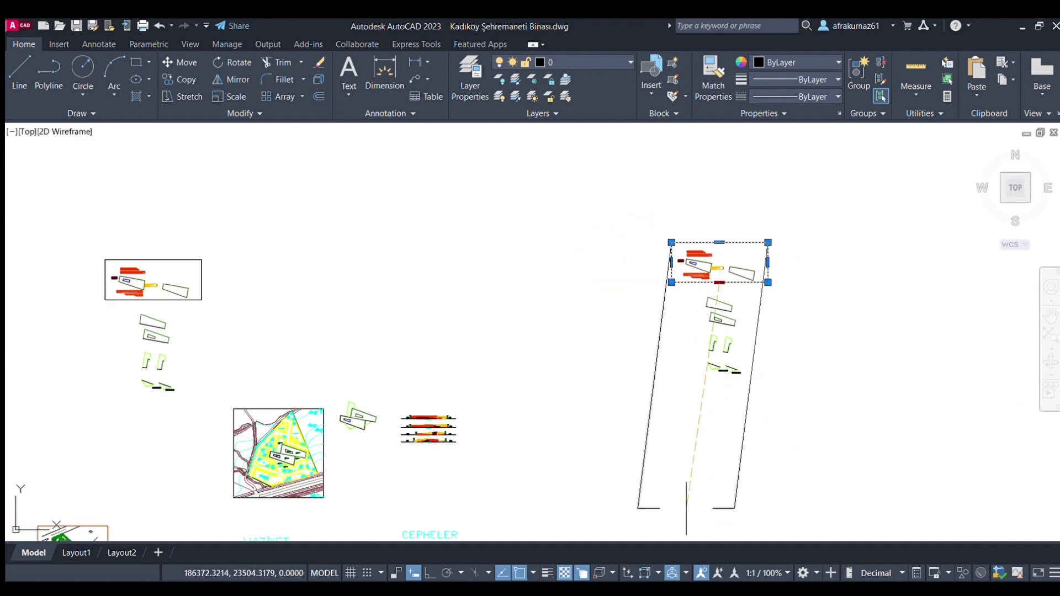
Stretch the panel frame's edge, then copy the empty frame to the right of the first panel.
{"action": "left_click", "coordinate": [720, 402]}
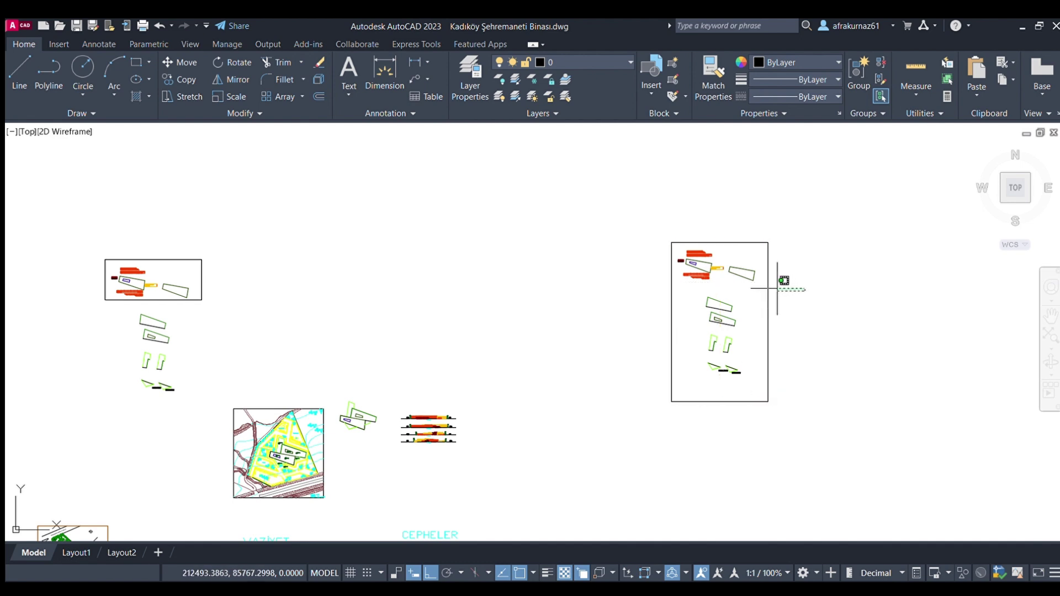
{"action": "left_click", "coordinate": [183, 80]}
{"action": "left_click", "coordinate": [776, 317]}
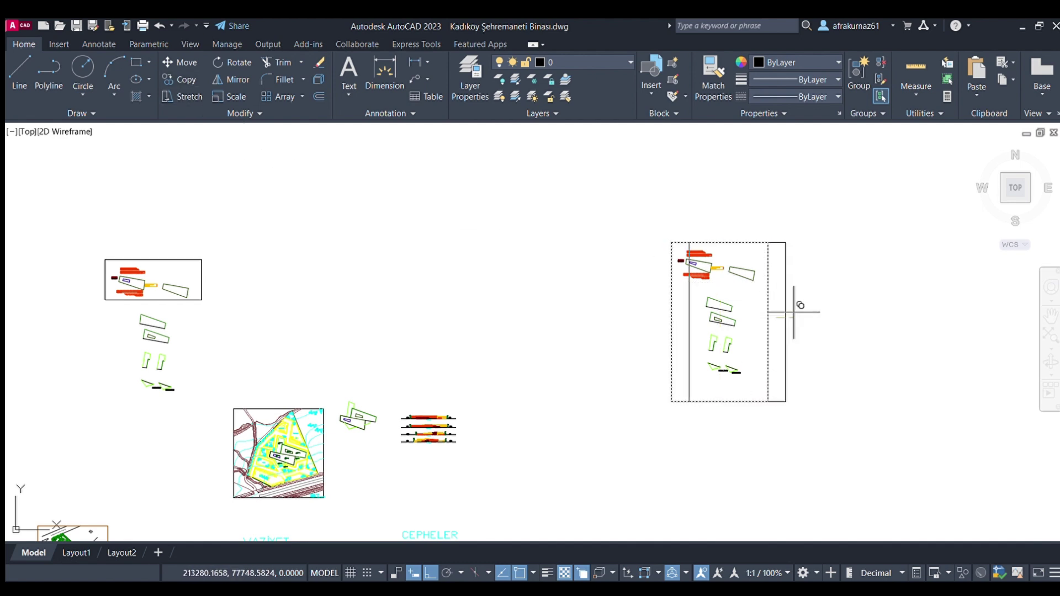
{"action": "left_click", "coordinate": [895, 317]}
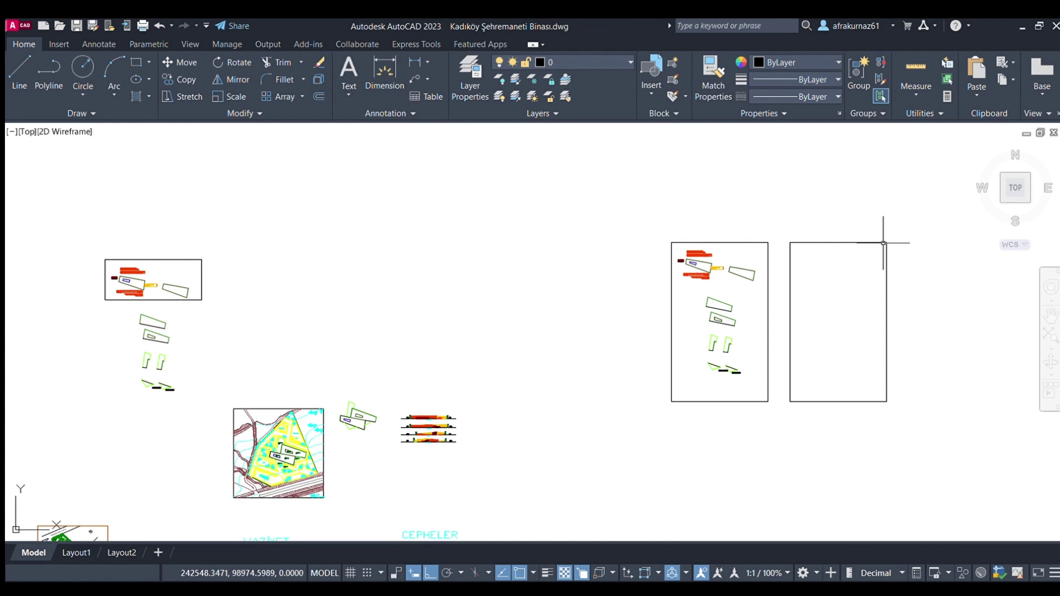
{"action": "scroll", "coordinate": [893, 254], "scroll_direction": "up", "scroll_amount": 2}
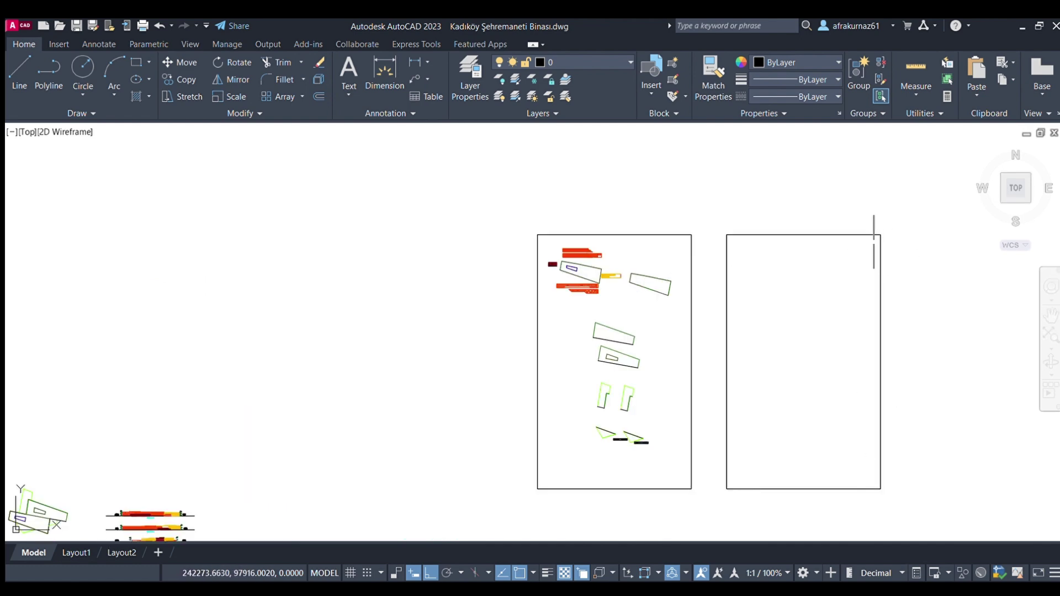
{"action": "middle_click_drag", "start_coordinate": [835, 288], "coordinate": [696, 265]}
{"action": "scroll", "coordinate": [696, 265], "scroll_direction": "up", "scroll_amount": 2}
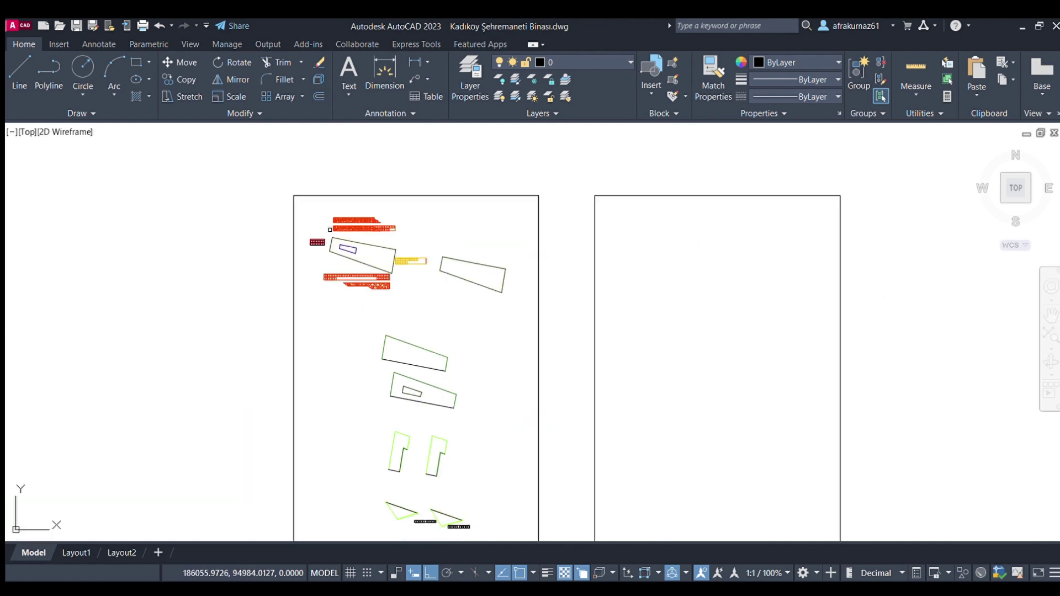
{"action": "scroll", "coordinate": [346, 242], "scroll_direction": "up", "scroll_amount": 4}
Select the green building outlines and lower triangles and copy them into the second panel.
{"action": "left_click", "coordinate": [435, 253]}
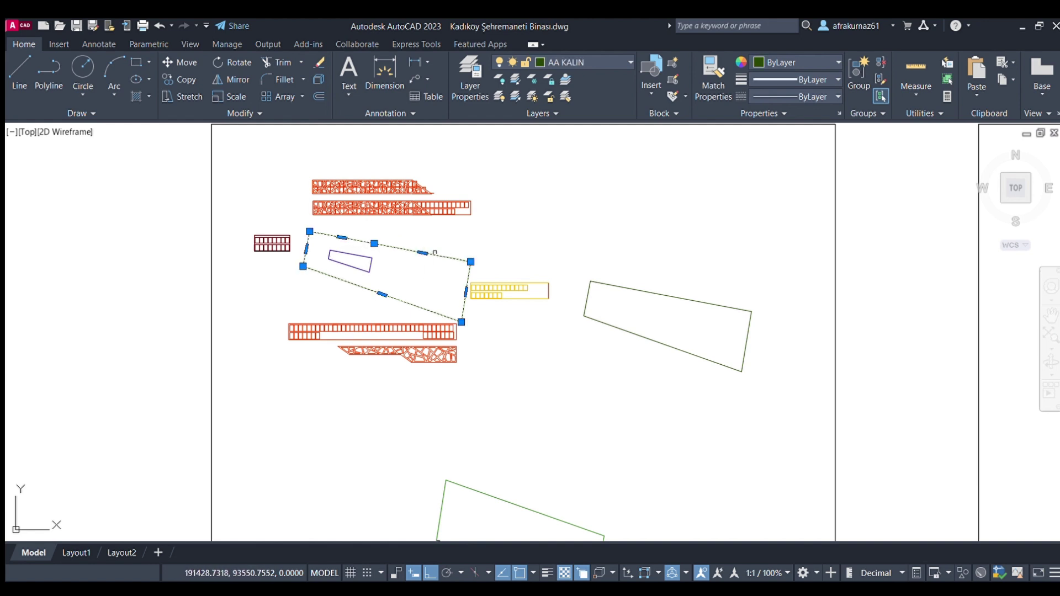
{"action": "key", "text": "Escape"}
{"action": "left_click_drag", "start_coordinate": [769, 405], "coordinate": [658, 236]}
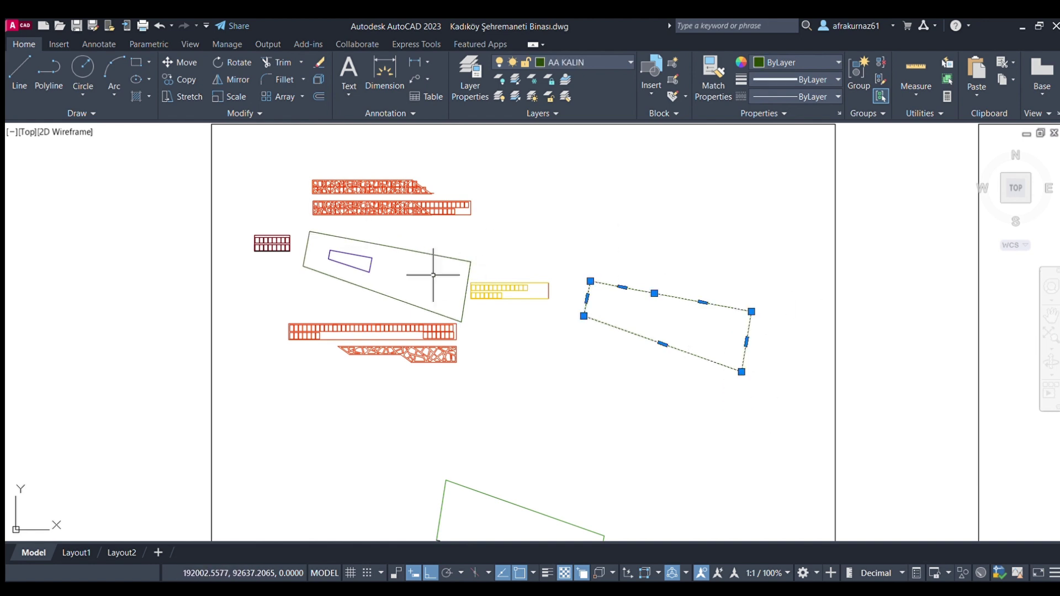
{"action": "left_click_drag", "start_coordinate": [436, 283], "coordinate": [341, 235]}
{"action": "scroll", "coordinate": [407, 175], "scroll_direction": "down", "scroll_amount": 2}
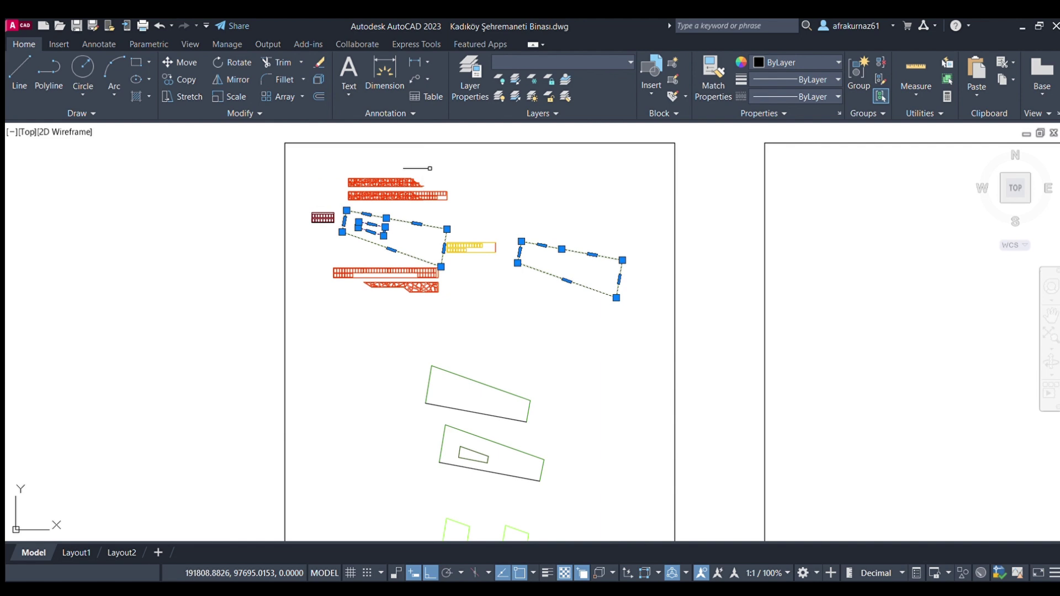
{"action": "scroll", "coordinate": [554, 493], "scroll_direction": "down", "scroll_amount": 4}
{"action": "middle_click_drag", "start_coordinate": [580, 421], "coordinate": [574, 215]}
{"action": "scroll", "coordinate": [568, 255], "scroll_direction": "up", "scroll_amount": 2}
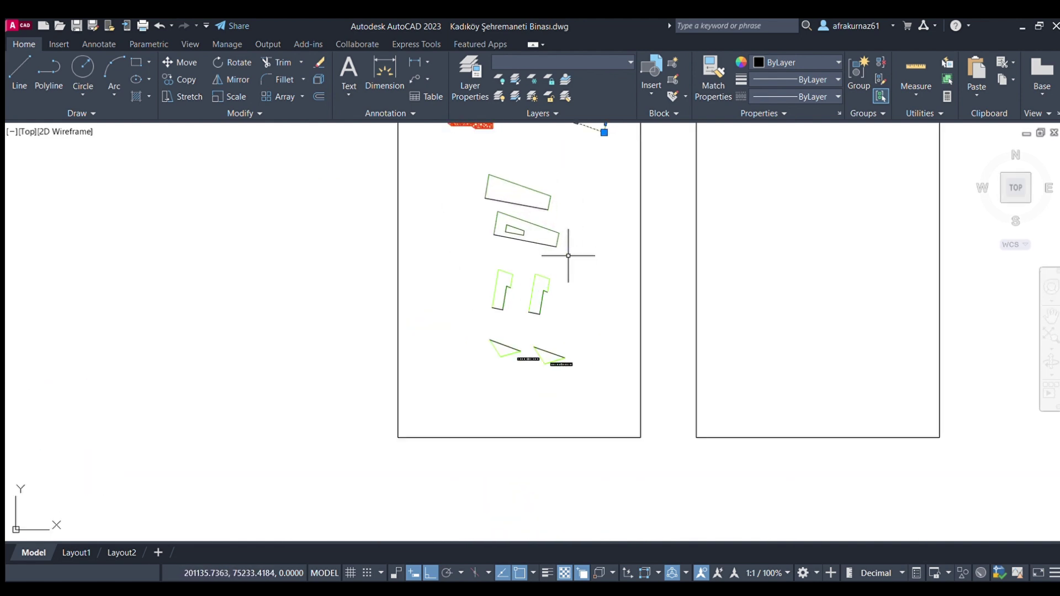
{"action": "left_click_drag", "start_coordinate": [589, 320], "coordinate": [481, 169]}
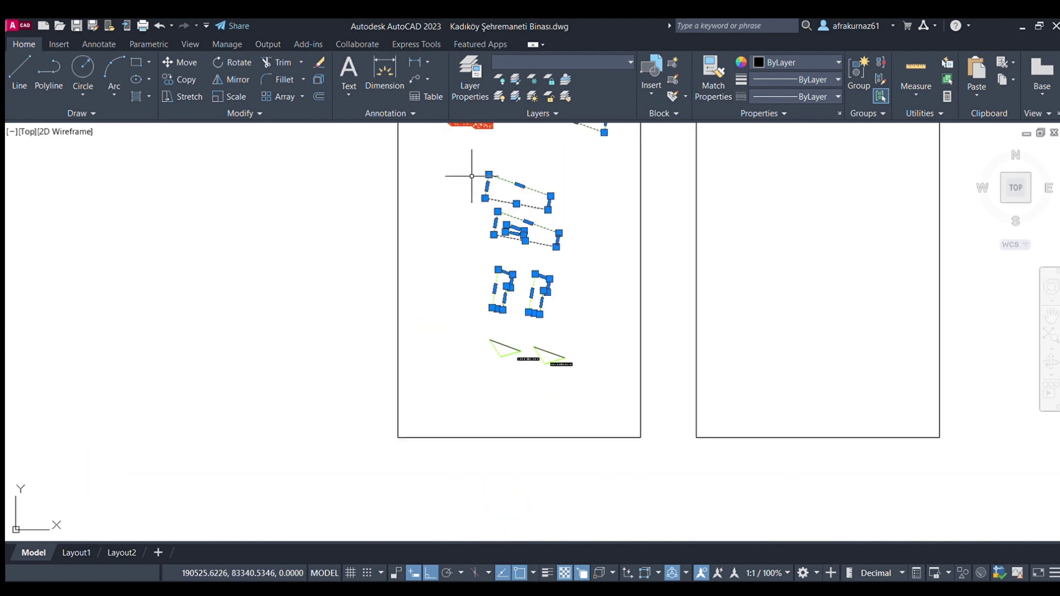
{"action": "left_click_drag", "start_coordinate": [579, 361], "coordinate": [485, 323]}
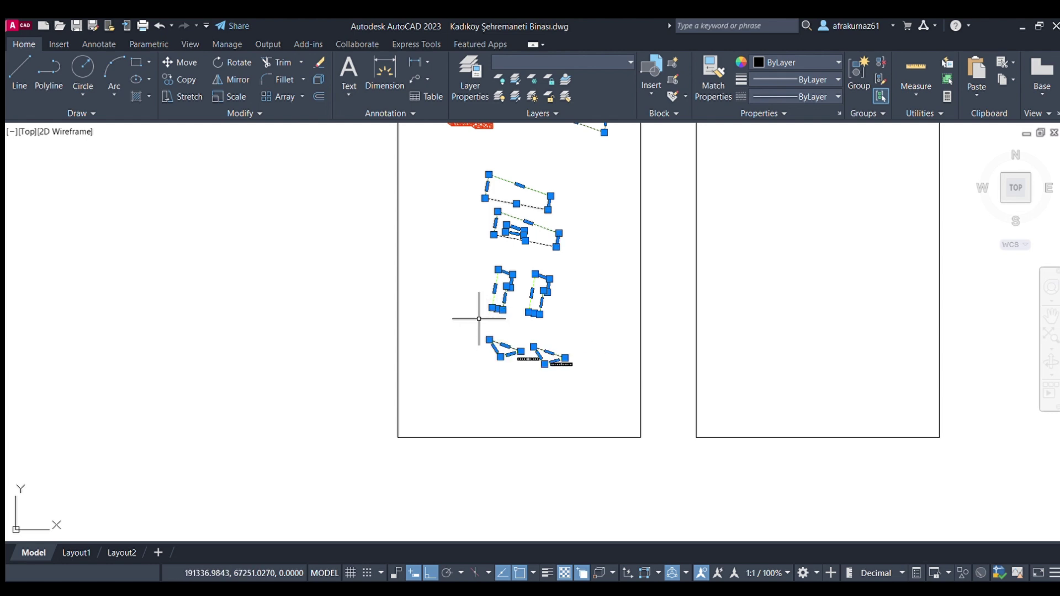
{"action": "key", "text": "Escape"}
{"action": "middle_click_drag", "start_coordinate": [732, 329], "coordinate": [729, 393]}
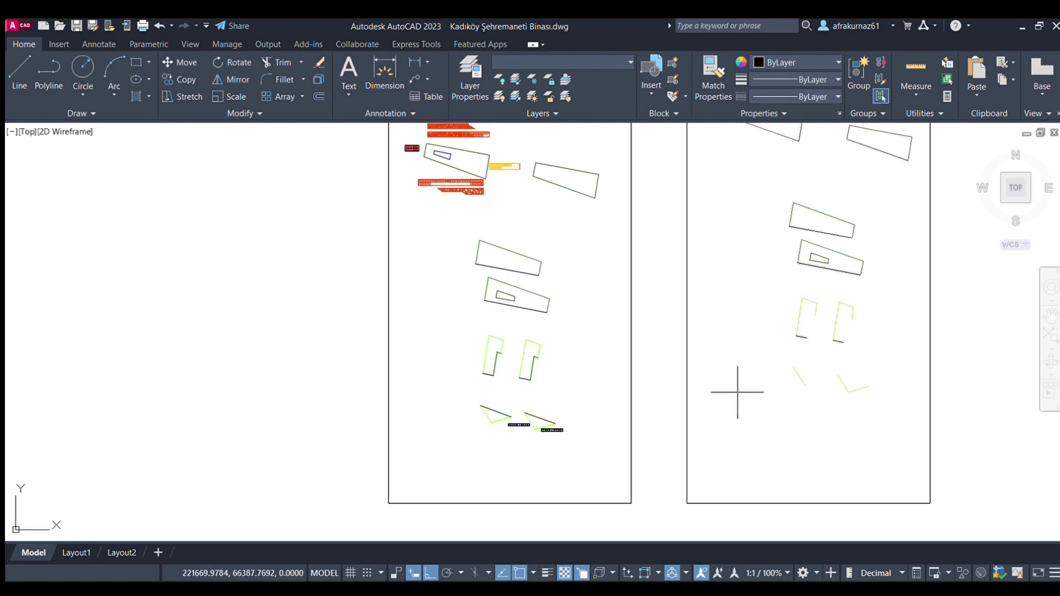
Select the red hatched facade strips and carry copies out beside the panels.
{"action": "scroll", "coordinate": [816, 263], "scroll_direction": "down", "scroll_amount": 2}
{"action": "scroll", "coordinate": [466, 185], "scroll_direction": "up", "scroll_amount": 1}
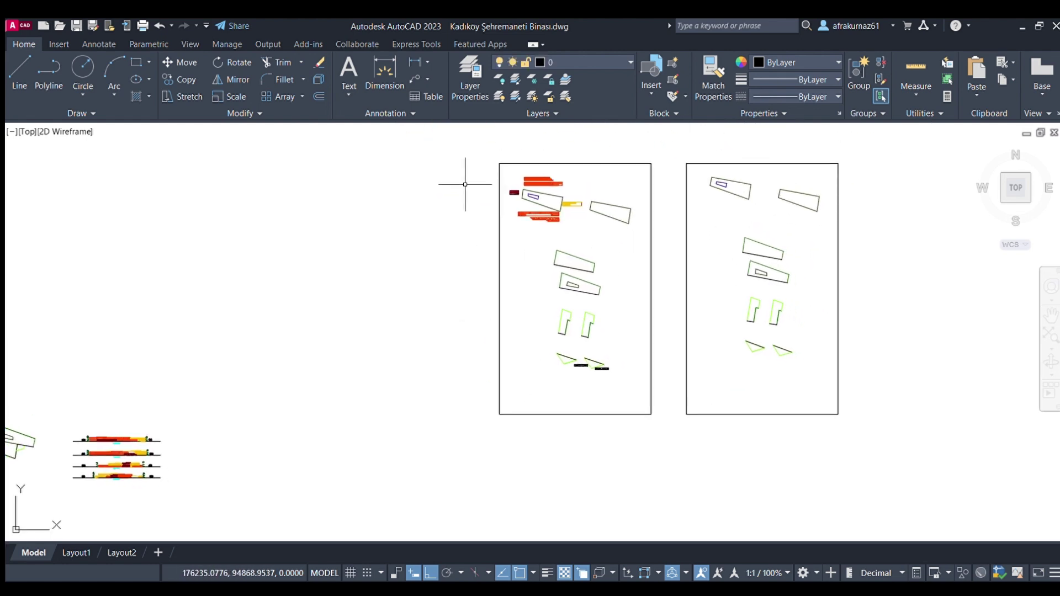
{"action": "scroll", "coordinate": [466, 185], "scroll_direction": "up", "scroll_amount": 4}
{"action": "scroll", "coordinate": [559, 223], "scroll_direction": "up", "scroll_amount": 2}
{"action": "scroll", "coordinate": [559, 223], "scroll_direction": "up", "scroll_amount": 2}
{"action": "left_click_drag", "start_coordinate": [608, 230], "coordinate": [259, 168]}
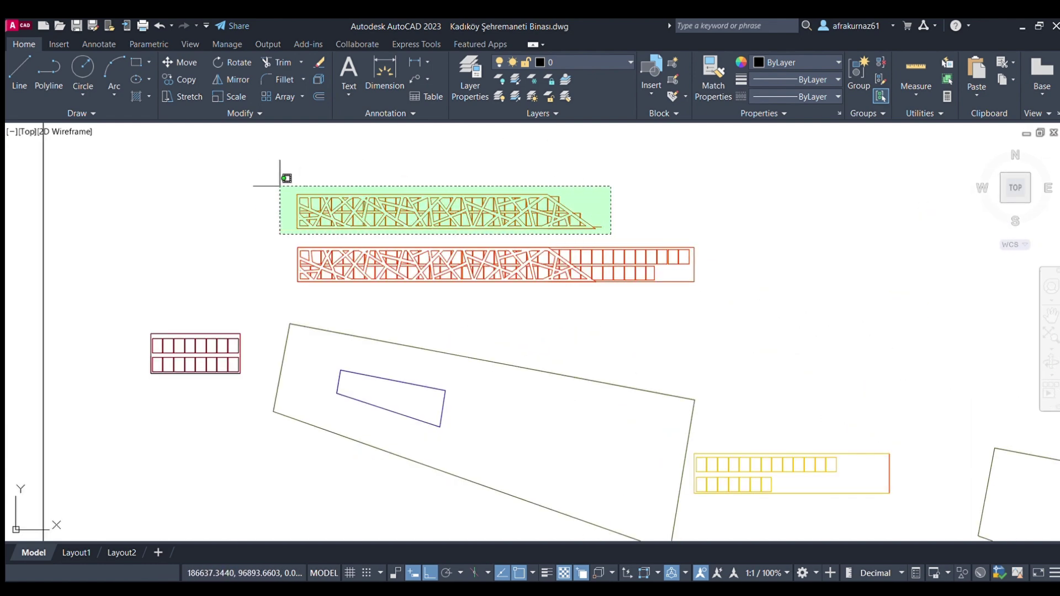
{"action": "scroll", "coordinate": [287, 171], "scroll_direction": "down", "scroll_amount": 2}
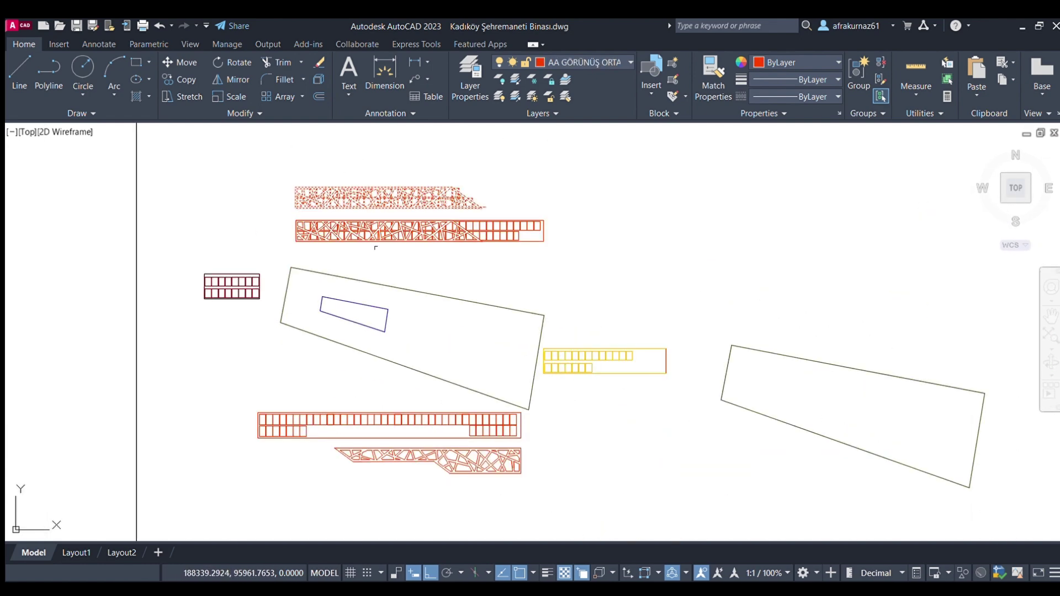
{"action": "left_click", "coordinate": [579, 494]}
{"action": "left_click", "coordinate": [265, 438]}
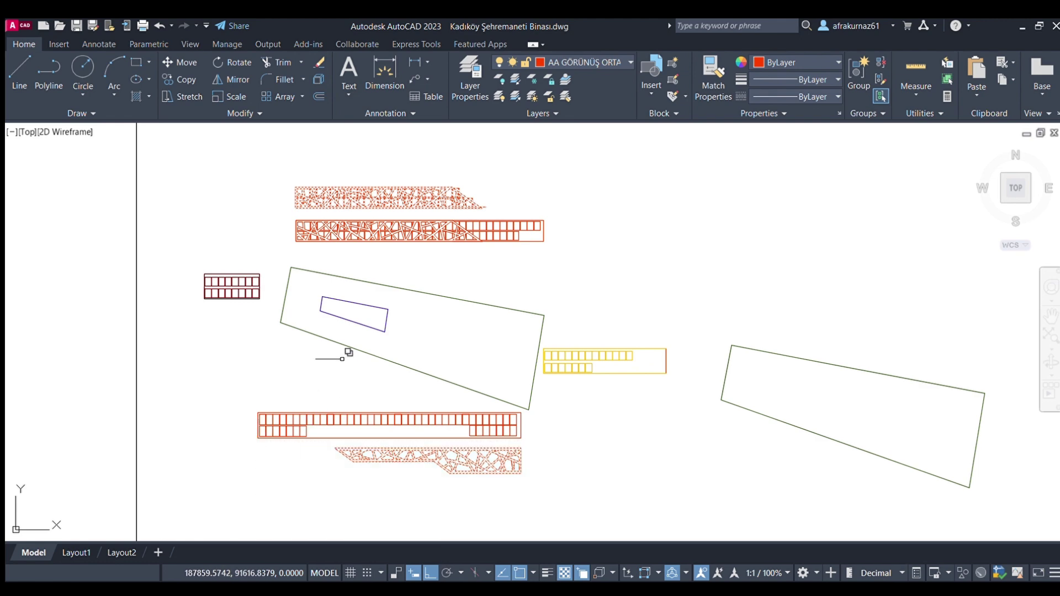
{"action": "scroll", "coordinate": [368, 248], "scroll_direction": "down", "scroll_amount": 5}
{"action": "mouse_move", "coordinate": [383, 296]}
{"action": "left_mouse_down"}
{"action": "mouse_move", "coordinate": [747, 355]}
{"action": "mouse_move", "coordinate": [740, 331]}
{"action": "left_mouse_up"}
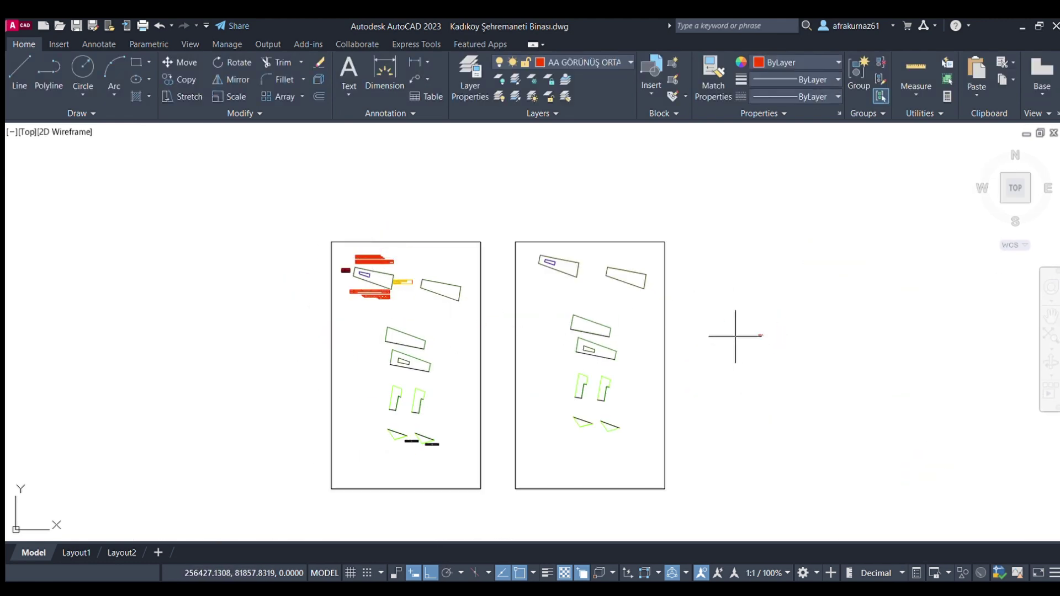
Drop the red strips right of the panels and copy the panel frame twice further right.
{"action": "left_click", "coordinate": [693, 265]}
{"action": "left_click", "coordinate": [641, 228]}
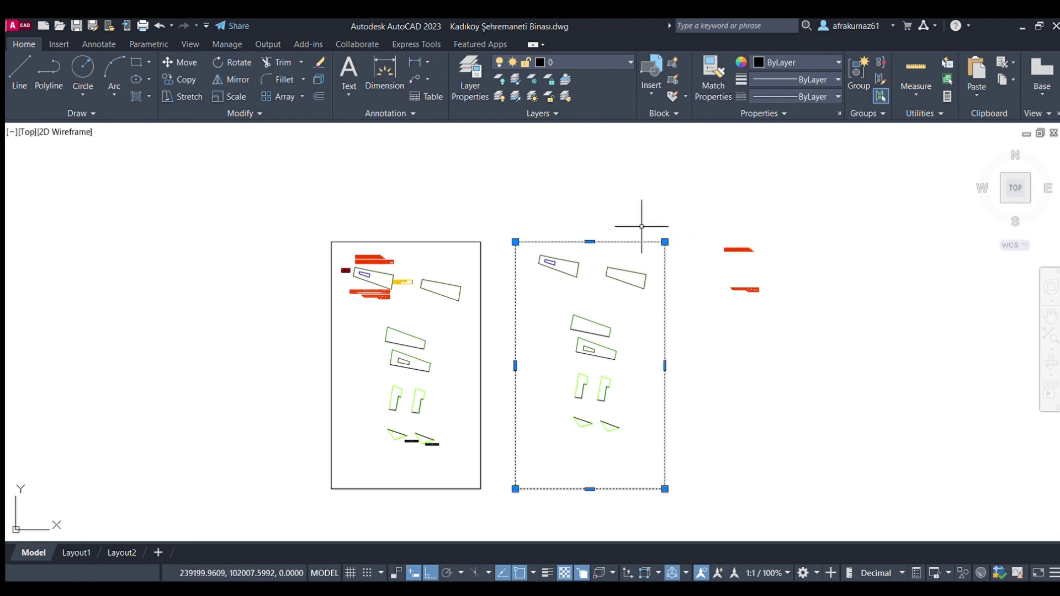
{"action": "left_click_drag", "start_coordinate": [641, 242], "coordinate": [821, 210], "text": "ctrl"}
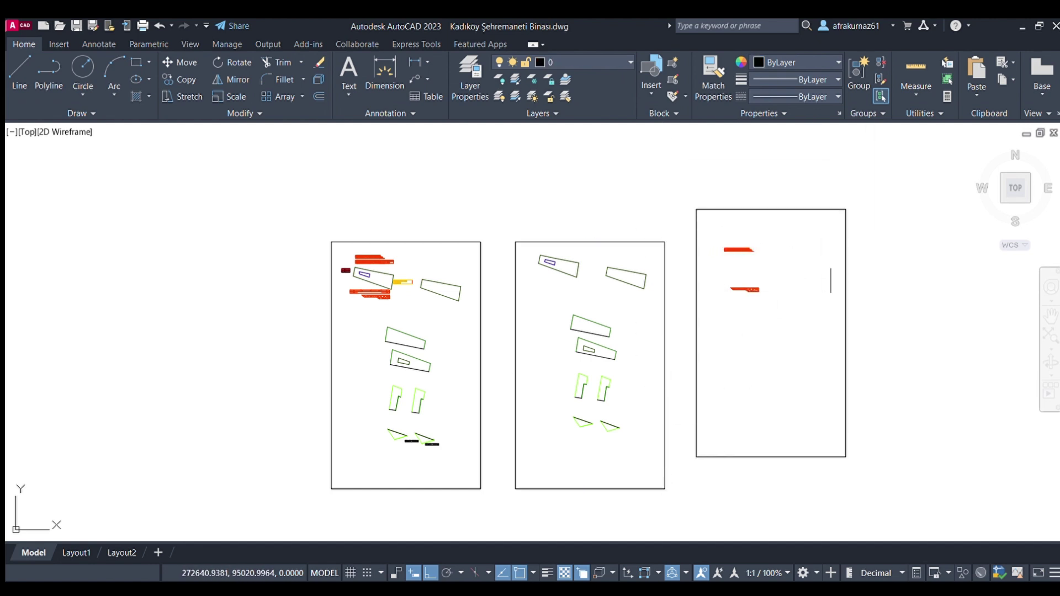
{"action": "left_click", "coordinate": [853, 268]}
{"action": "left_click", "coordinate": [811, 272]}
{"action": "key", "text": "Escape"}
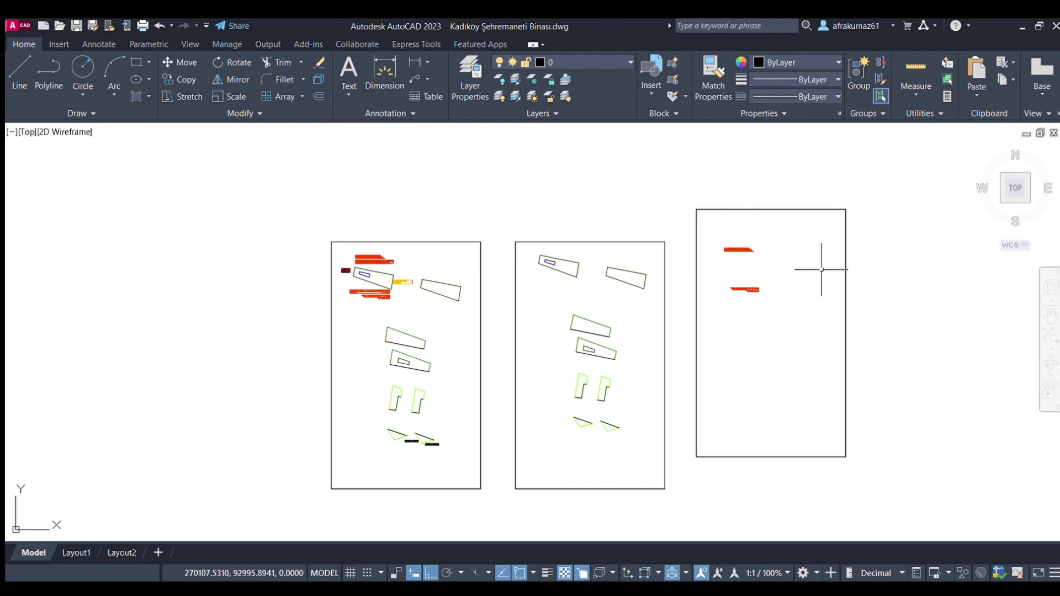
{"action": "left_click", "coordinate": [845, 270]}
{"action": "left_click_drag", "start_coordinate": [818, 283], "coordinate": [913, 287], "text": "ctrl"}
Select the red, yellow and dark-red facade strips for copying into the new frames.
{"action": "scroll", "coordinate": [784, 305], "scroll_direction": "down", "scroll_amount": 2}
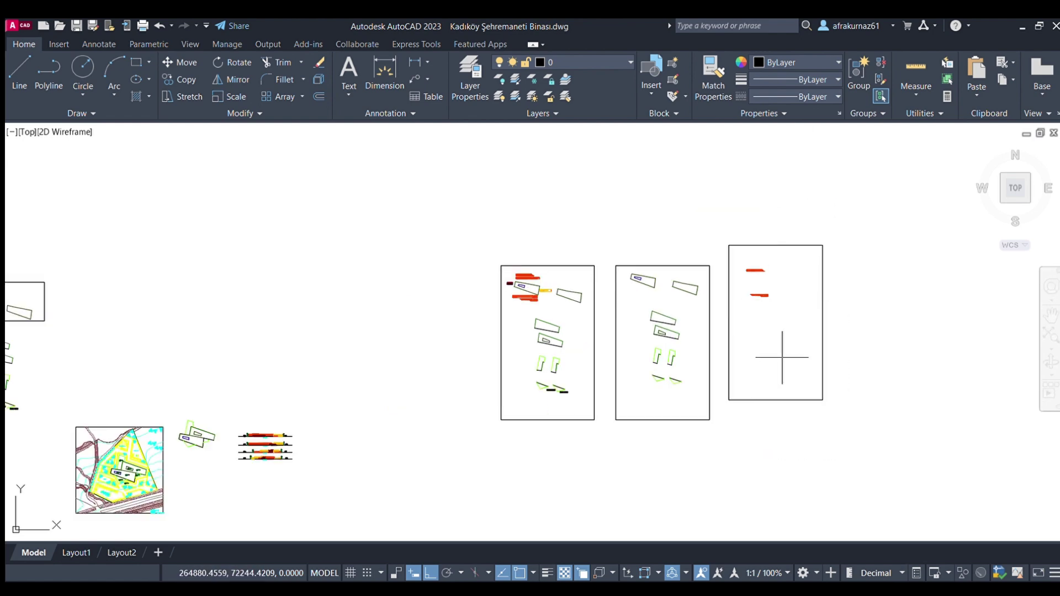
{"action": "scroll", "coordinate": [522, 279], "scroll_direction": "up", "scroll_amount": 3}
{"action": "scroll", "coordinate": [479, 257], "scroll_direction": "up", "scroll_amount": 3}
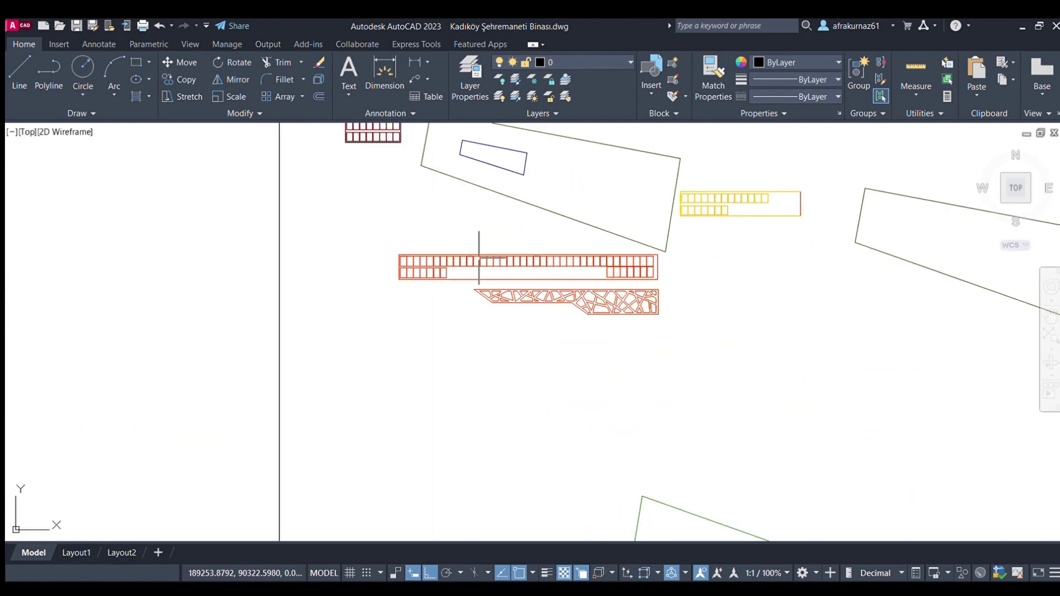
{"action": "left_click_drag", "start_coordinate": [368, 247], "coordinate": [679, 284]}
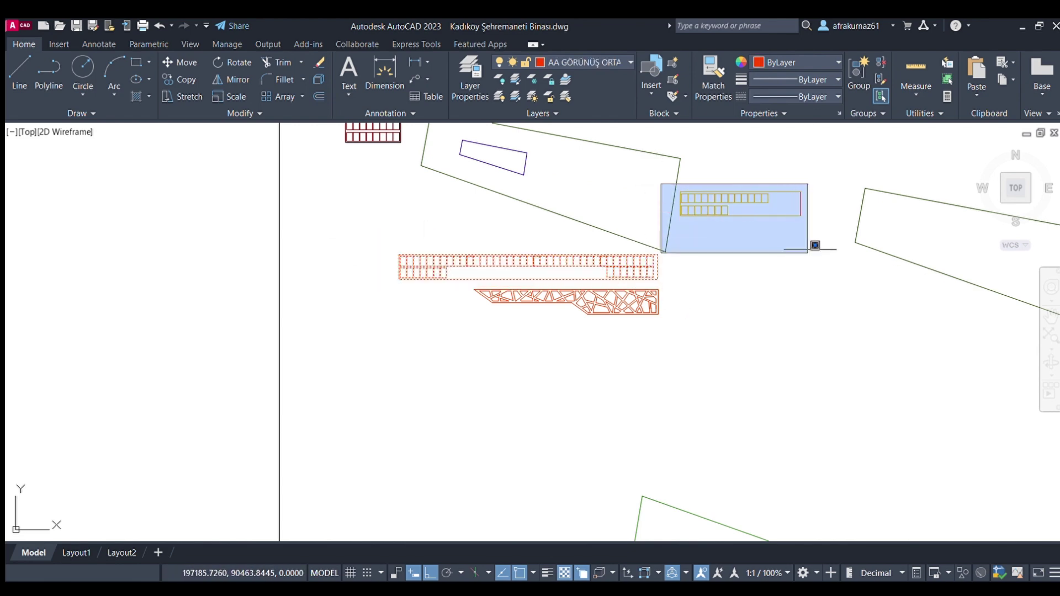
{"action": "left_click_drag", "start_coordinate": [661, 185], "coordinate": [817, 243]}
{"action": "scroll", "coordinate": [817, 243], "scroll_direction": "down", "scroll_amount": 4}
{"action": "scroll", "coordinate": [613, 190], "scroll_direction": "up", "scroll_amount": 4}
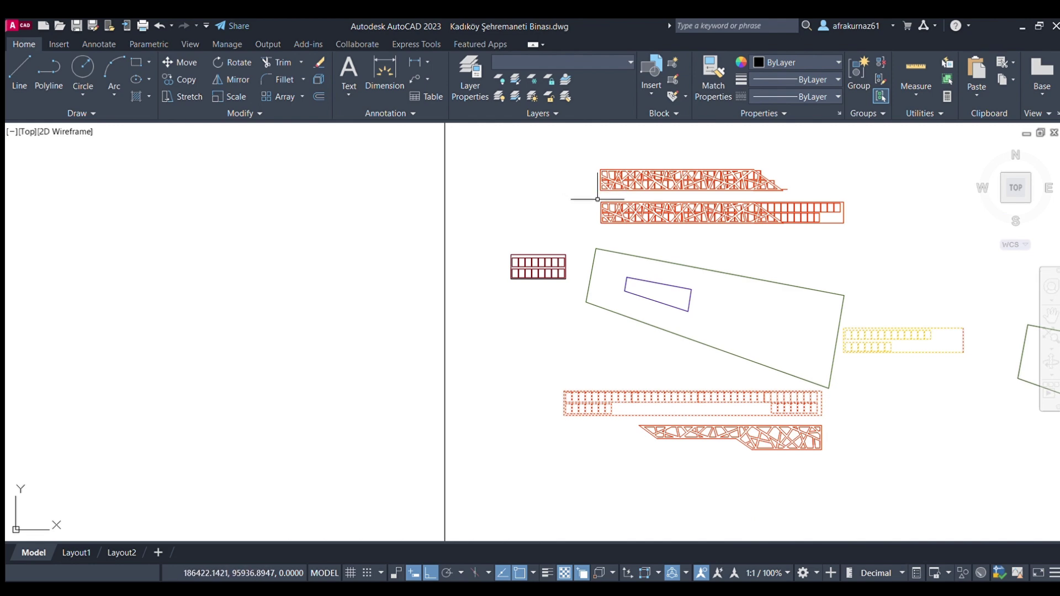
{"action": "left_click_drag", "start_coordinate": [478, 238], "coordinate": [583, 320]}
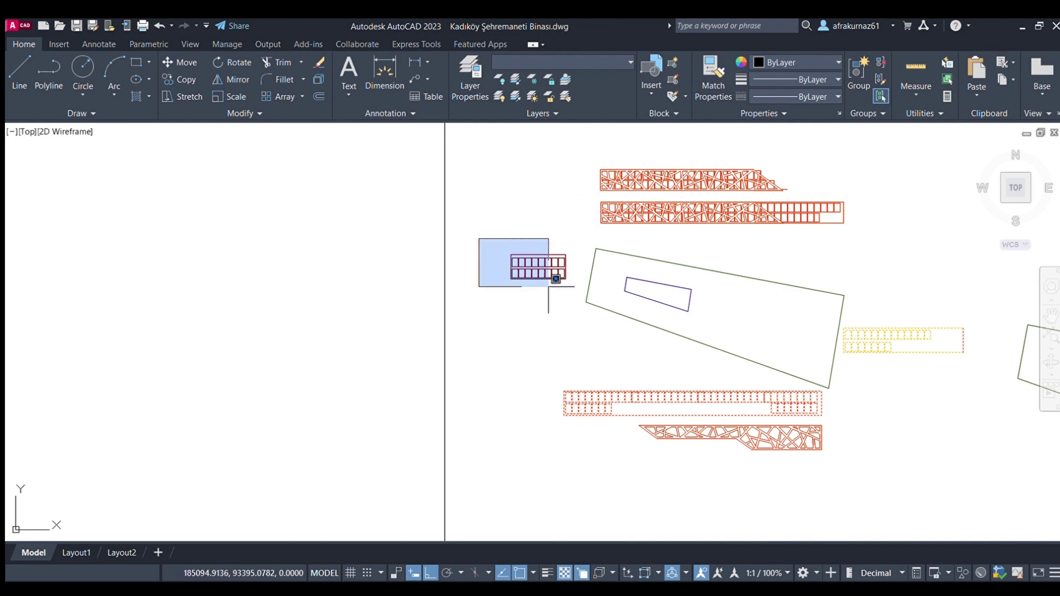
{"action": "left_click_drag", "start_coordinate": [581, 195], "coordinate": [885, 240]}
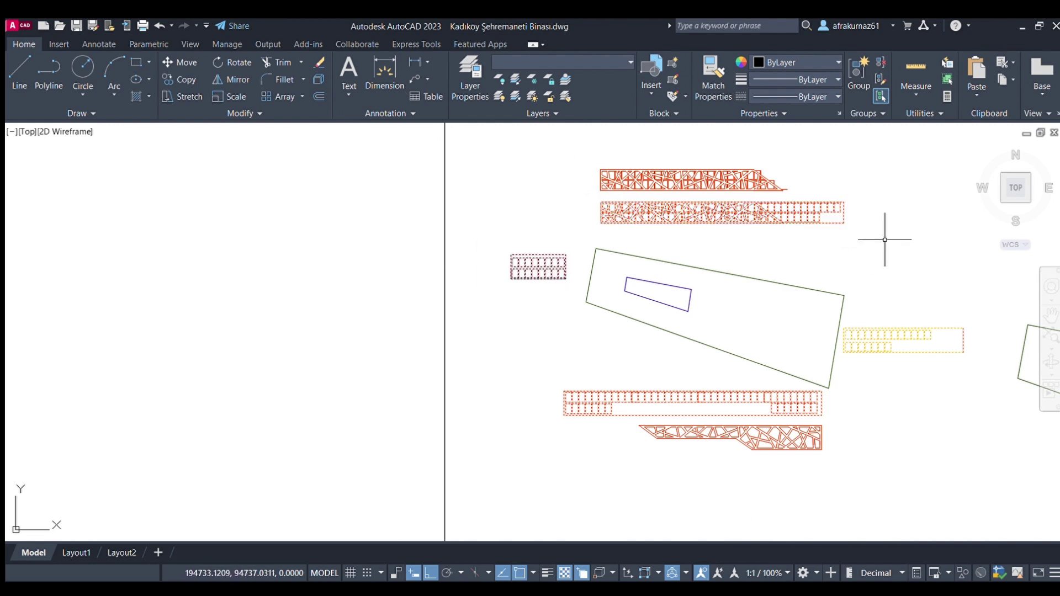
{"action": "key", "text": "Escape"}
{"action": "scroll", "coordinate": [486, 230], "scroll_direction": "down", "scroll_amount": 3}
{"action": "scroll", "coordinate": [486, 230], "scroll_direction": "down", "scroll_amount": 2}
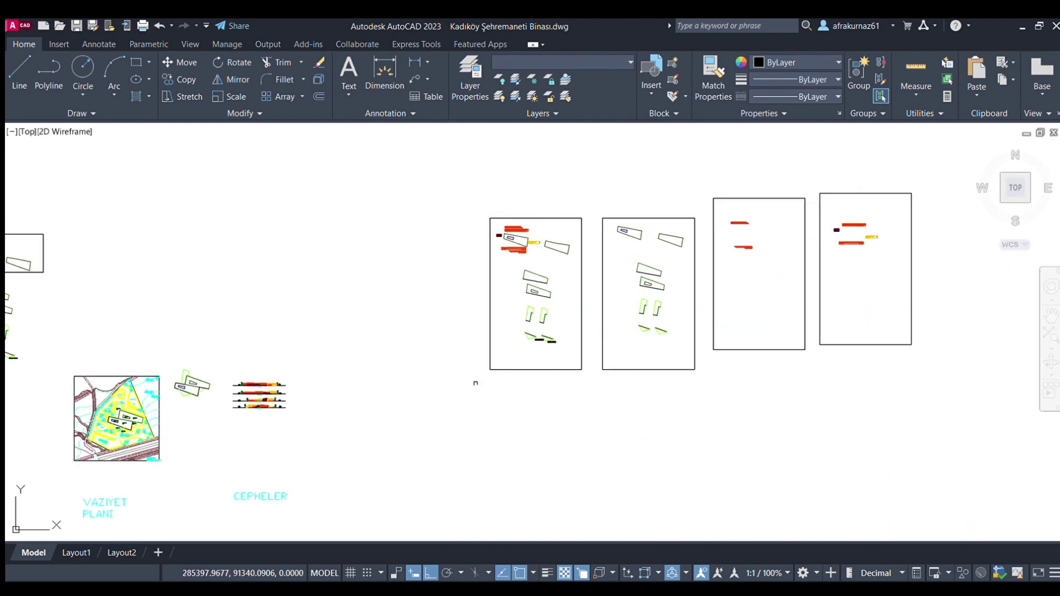
{"action": "scroll", "coordinate": [414, 343], "scroll_direction": "up", "scroll_amount": 2}
Zoom out and select the left triangle and text objects to inspect them.
{"action": "scroll", "coordinate": [635, 337], "scroll_direction": "up", "scroll_amount": 3}
{"action": "scroll", "coordinate": [651, 366], "scroll_direction": "up", "scroll_amount": 2}
{"action": "left_click", "coordinate": [657, 368]}
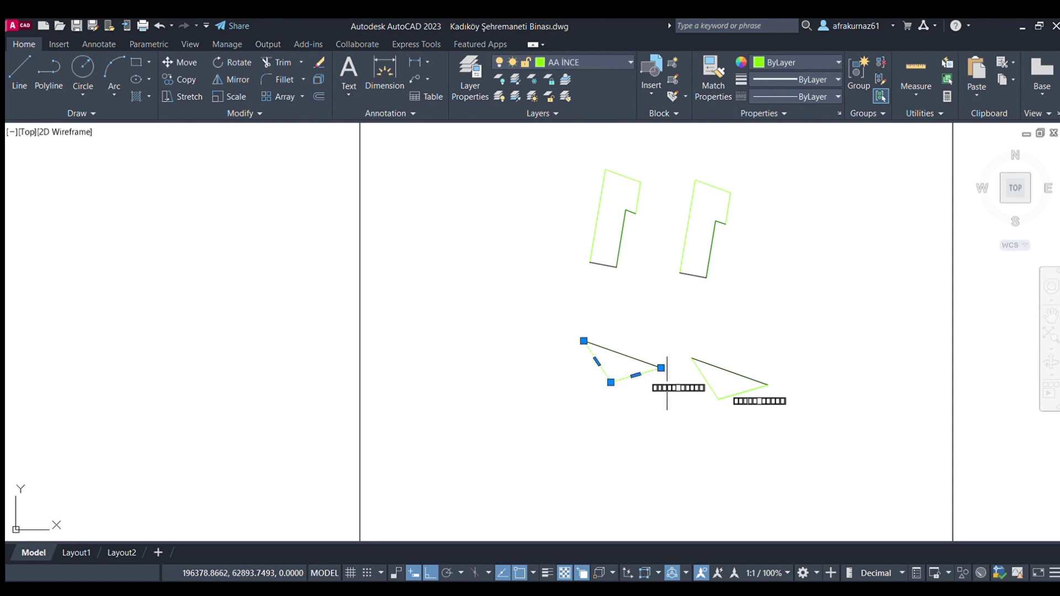
{"action": "key", "text": "Escape"}
{"action": "left_click", "coordinate": [647, 382]}
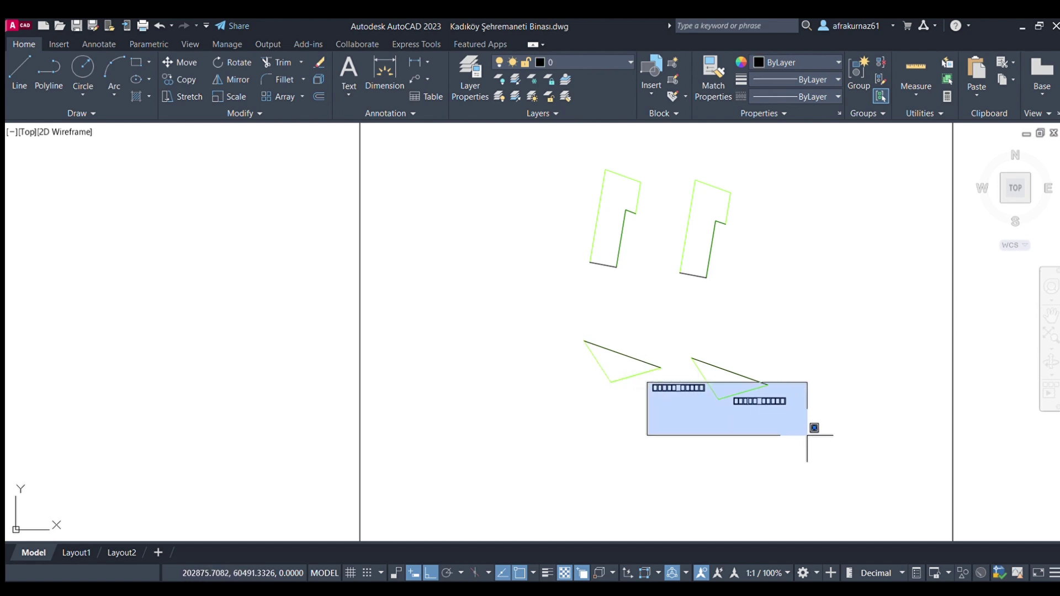
{"action": "left_click", "coordinate": [800, 429]}
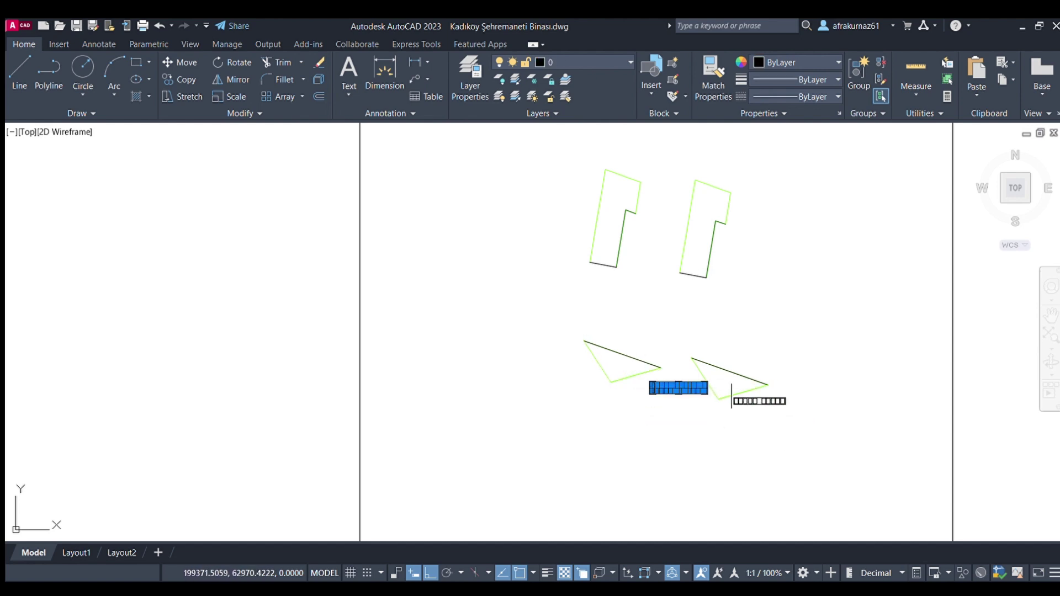
{"action": "left_click", "coordinate": [759, 402]}
{"action": "key", "text": "Escape"}
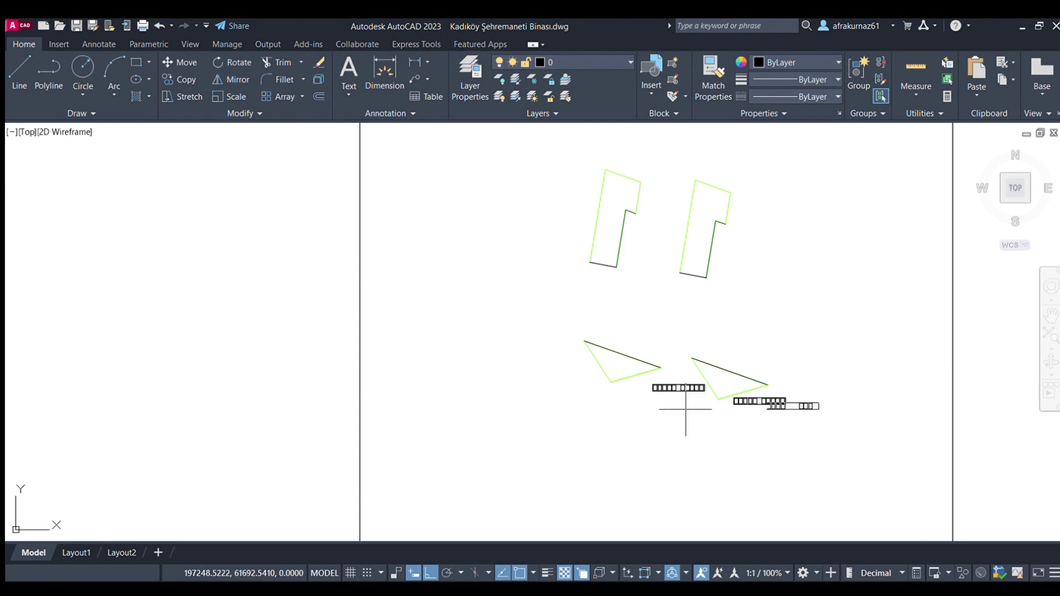
Erase the leftmost framed sheet and all its contents with a crossing window.
{"action": "scroll", "coordinate": [608, 391], "scroll_direction": "down", "scroll_amount": 4}
{"action": "scroll", "coordinate": [534, 365], "scroll_direction": "down", "scroll_amount": 4}
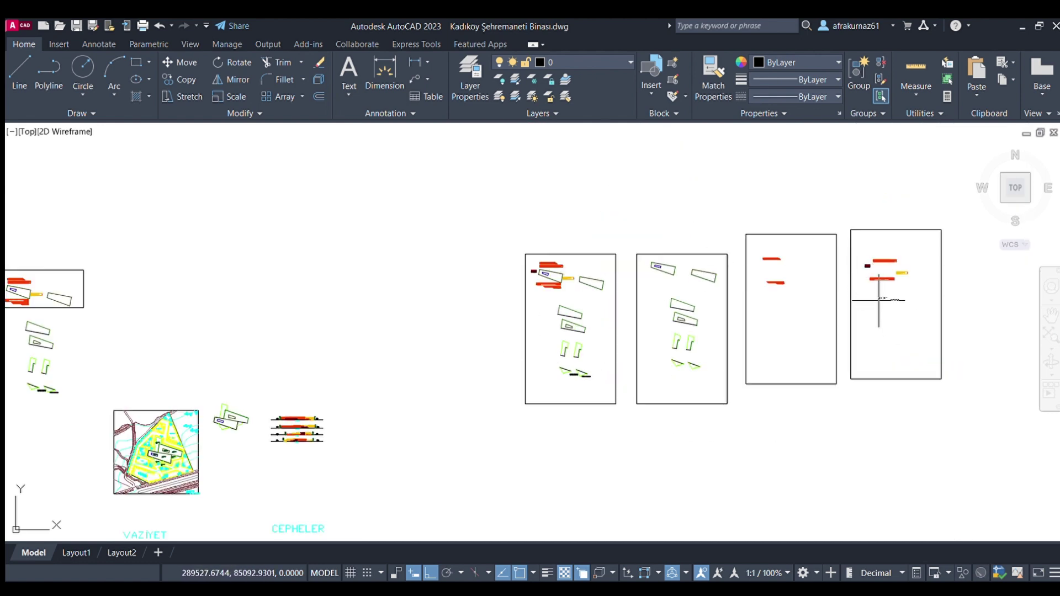
{"action": "scroll", "coordinate": [862, 281], "scroll_direction": "up", "scroll_amount": 2}
{"action": "middle_click_drag", "start_coordinate": [777, 258], "coordinate": [736, 263]}
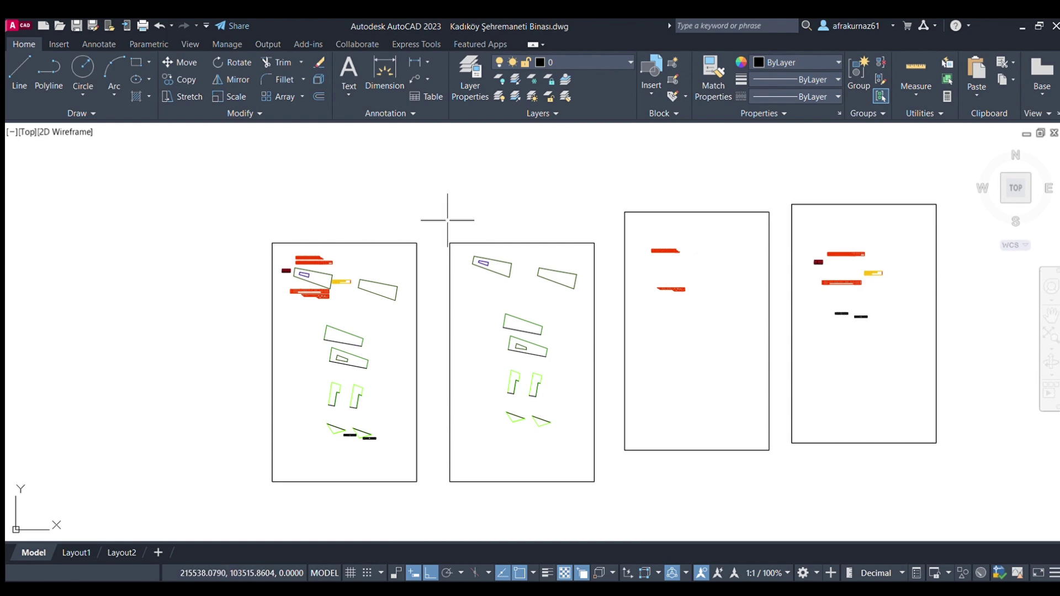
{"action": "left_click_drag", "start_coordinate": [434, 507], "coordinate": [191, 207]}
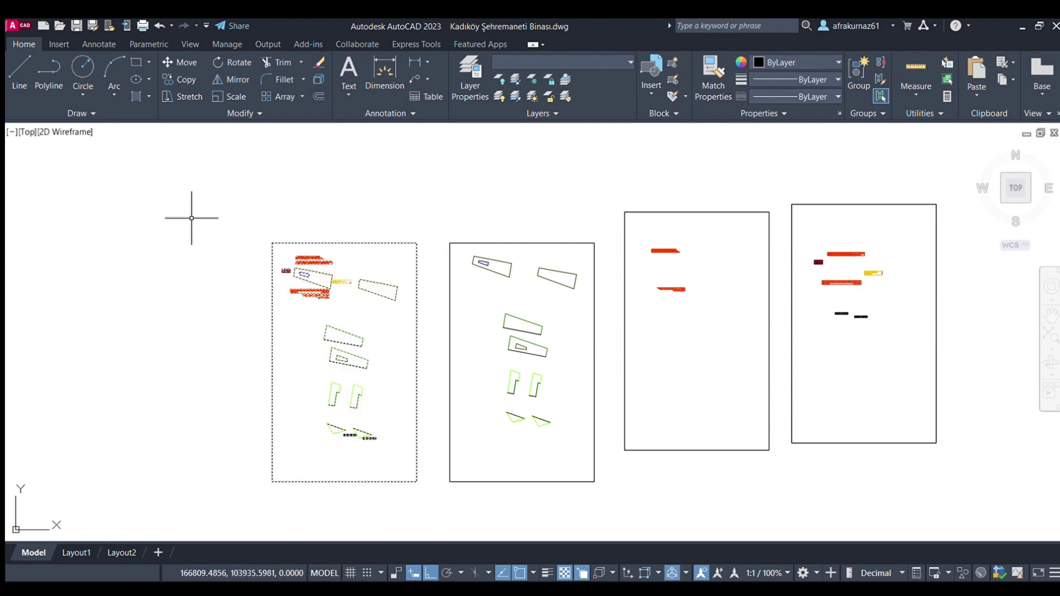
{"action": "key", "text": "Delete"}
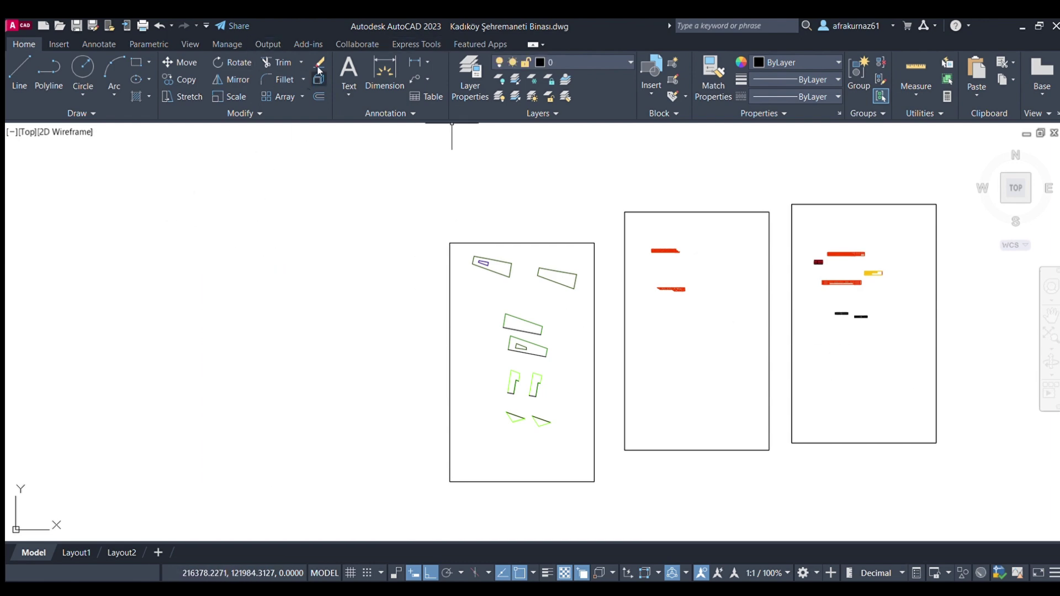
Add an MText label 'SİYAH KARTON' above the left frame with text height 50.
{"action": "left_click", "coordinate": [492, 194]}
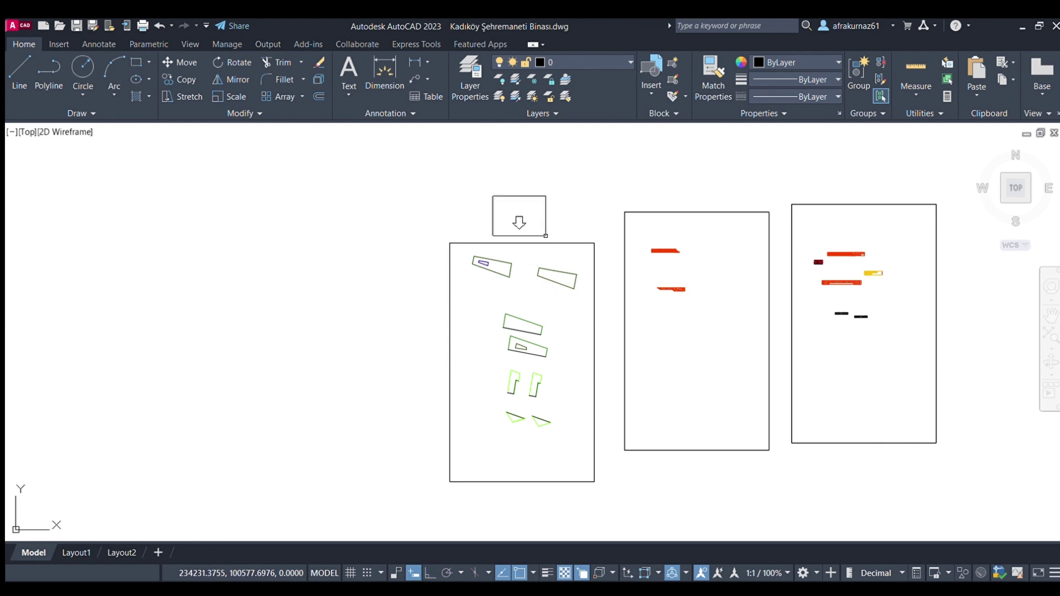
{"action": "left_click", "coordinate": [546, 237]}
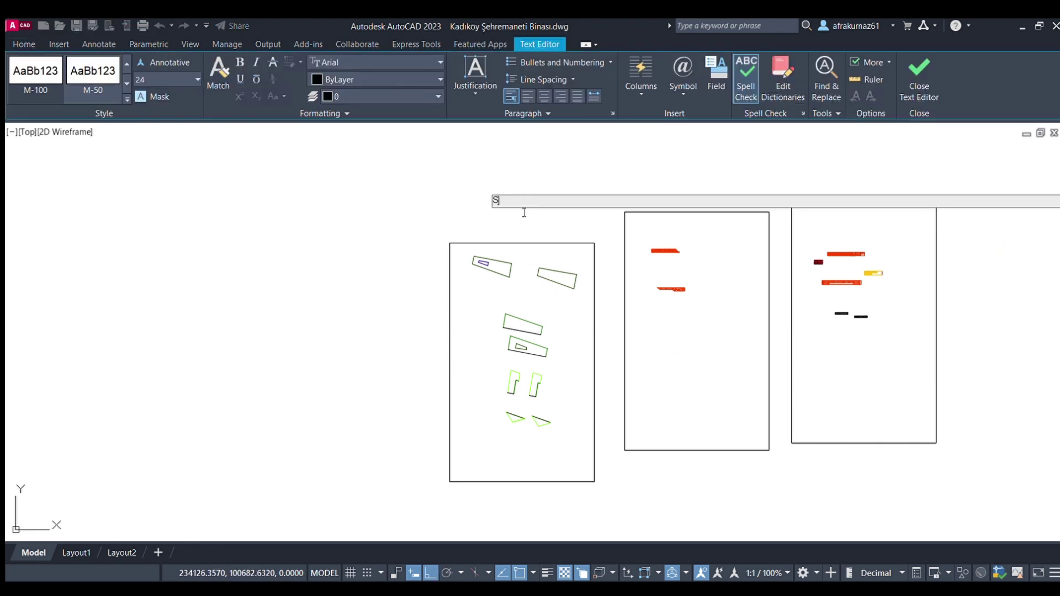
{"action": "type", "text": "Sl"}
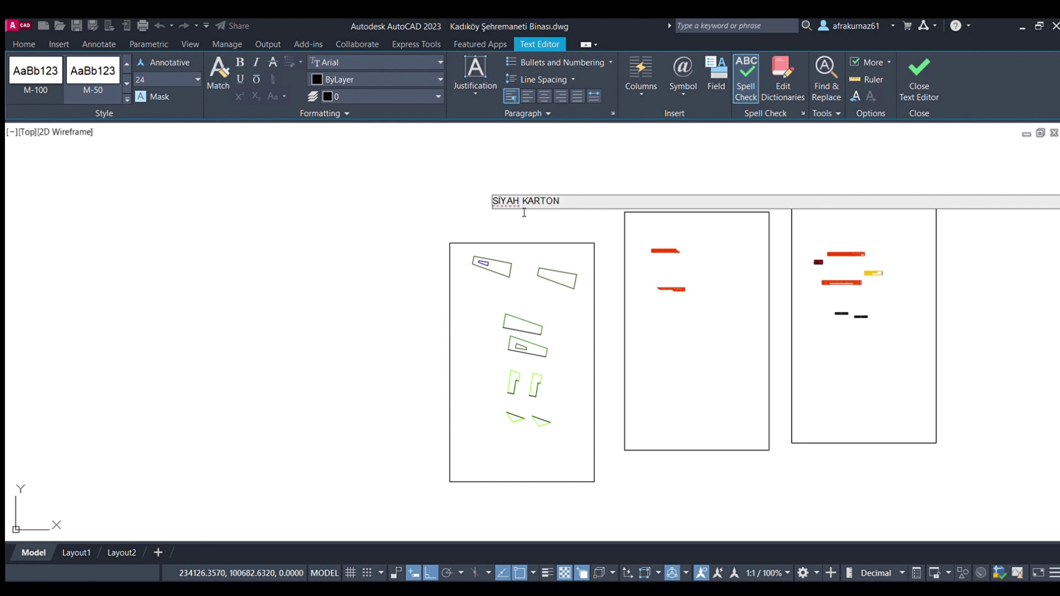
{"action": "left_click_drag", "start_coordinate": [557, 205], "coordinate": [474, 188]}
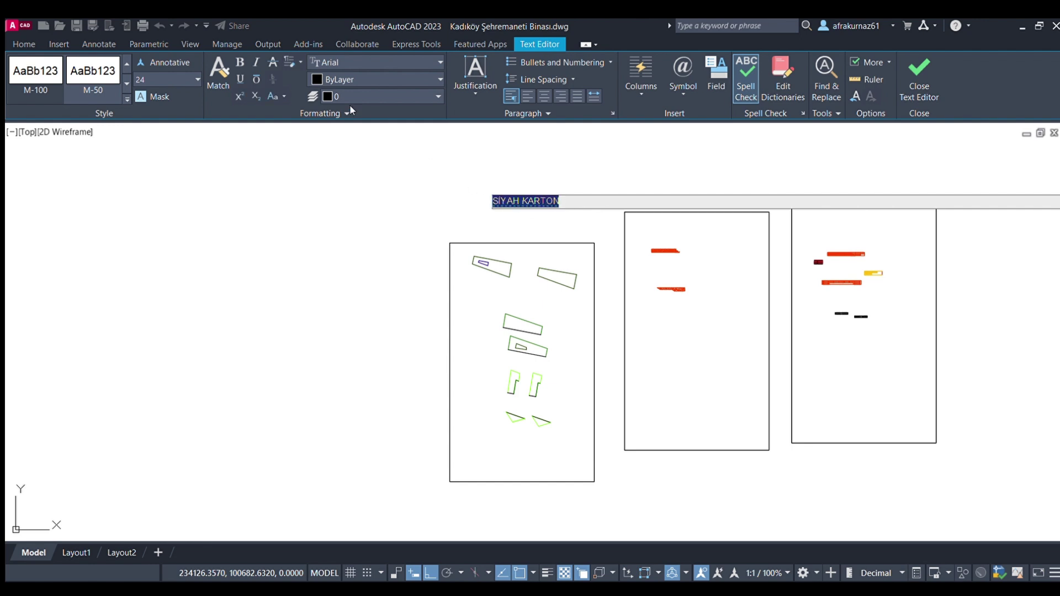
{"action": "left_click", "coordinate": [159, 84]}
{"action": "type", "text": "50"}
{"action": "key", "text": "Return"}
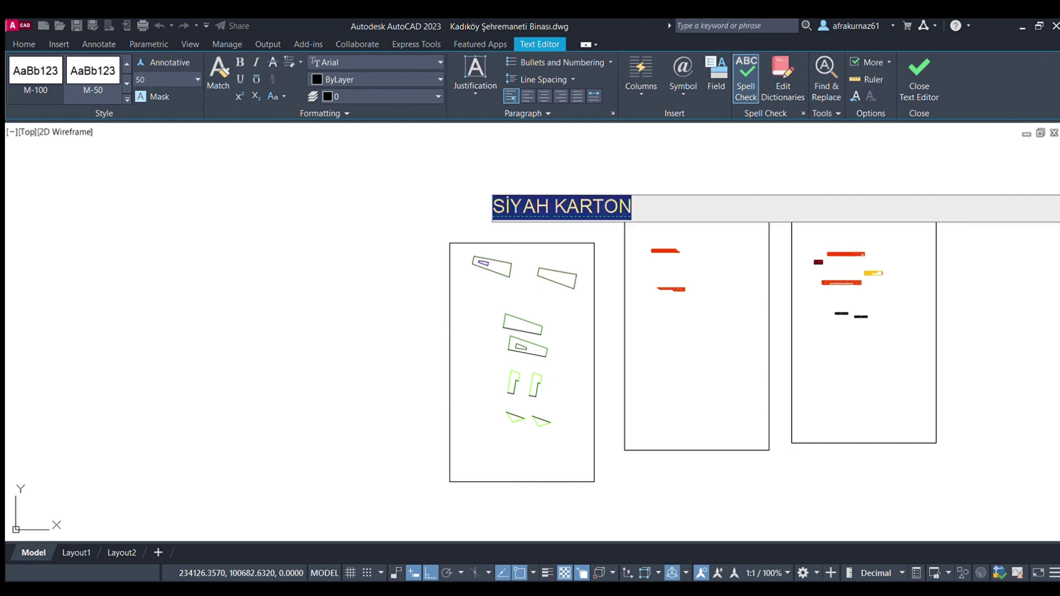
{"action": "left_click", "coordinate": [919, 77]}
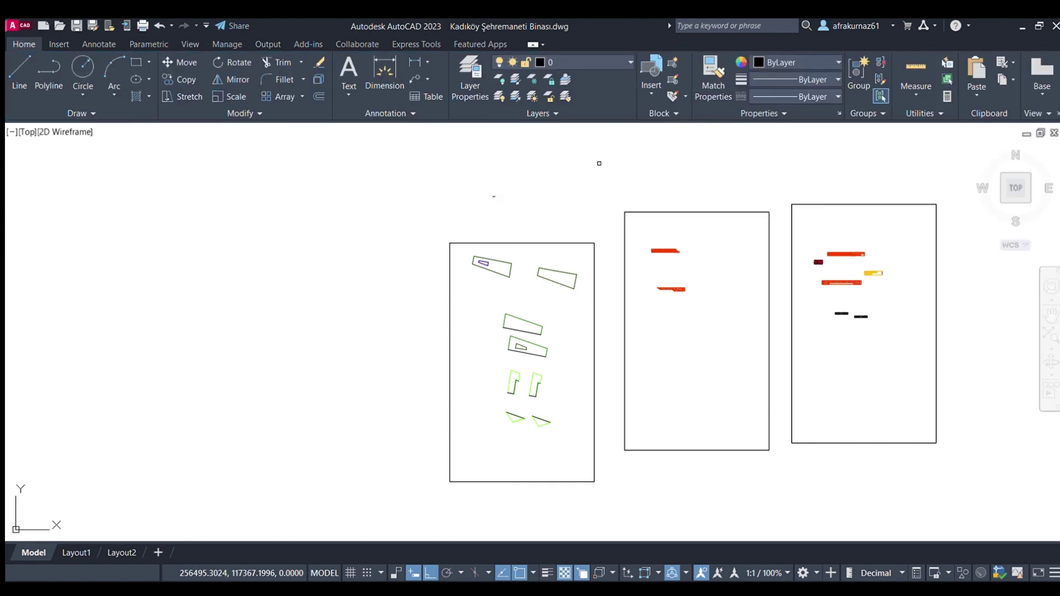
Scale up the SİYAH KARTON label and move it centred above the left frame.
{"action": "left_click", "coordinate": [534, 215]}
{"action": "left_click", "coordinate": [467, 177]}
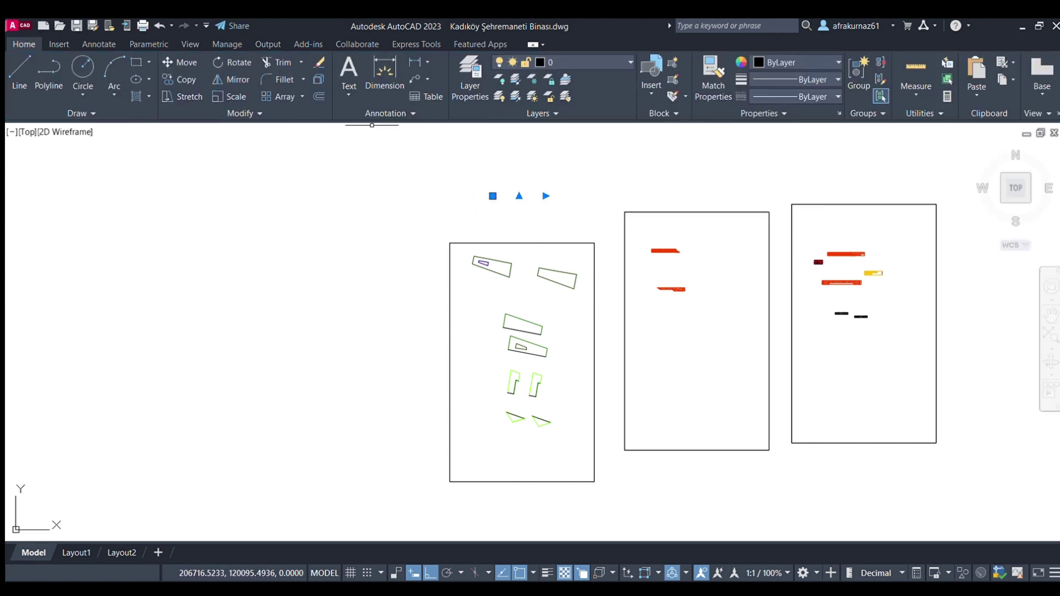
{"action": "left_click", "coordinate": [228, 98]}
{"action": "left_click", "coordinate": [486, 188]}
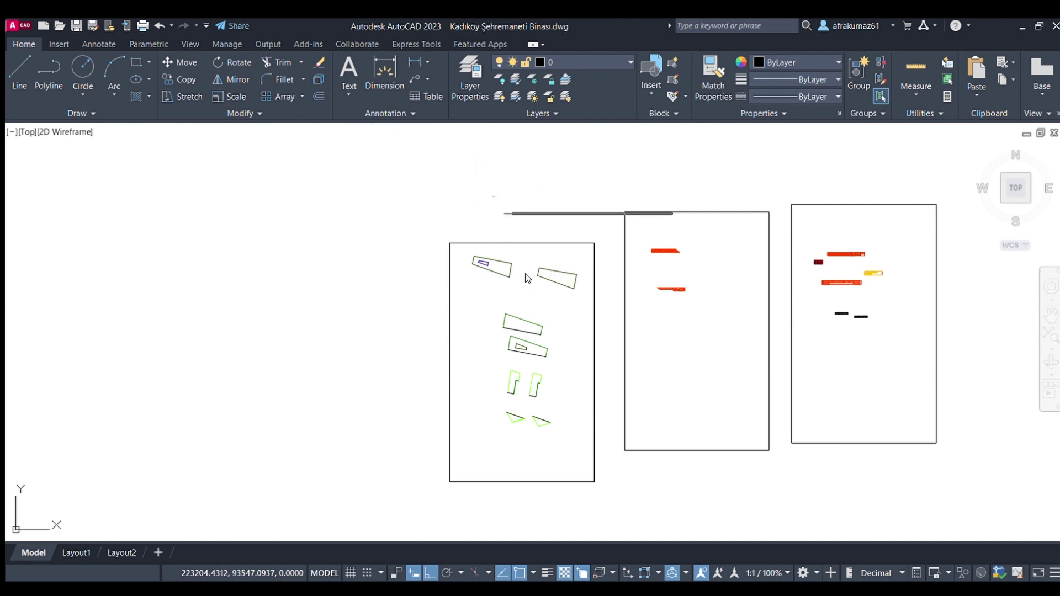
{"action": "left_click", "coordinate": [529, 272]}
{"action": "left_click", "coordinate": [557, 265]}
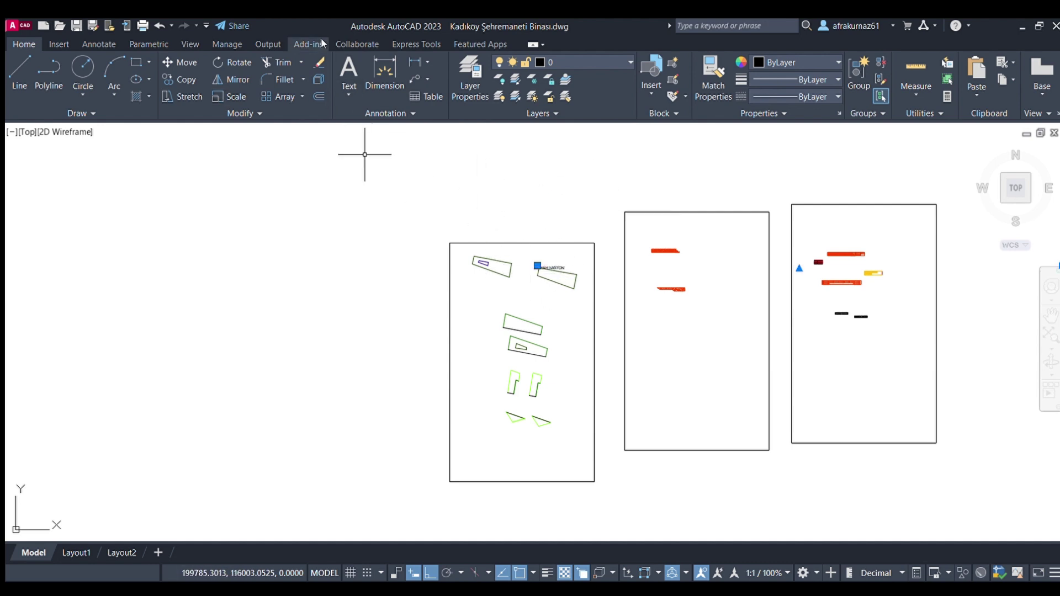
{"action": "left_click", "coordinate": [179, 62]}
{"action": "left_click", "coordinate": [576, 365]}
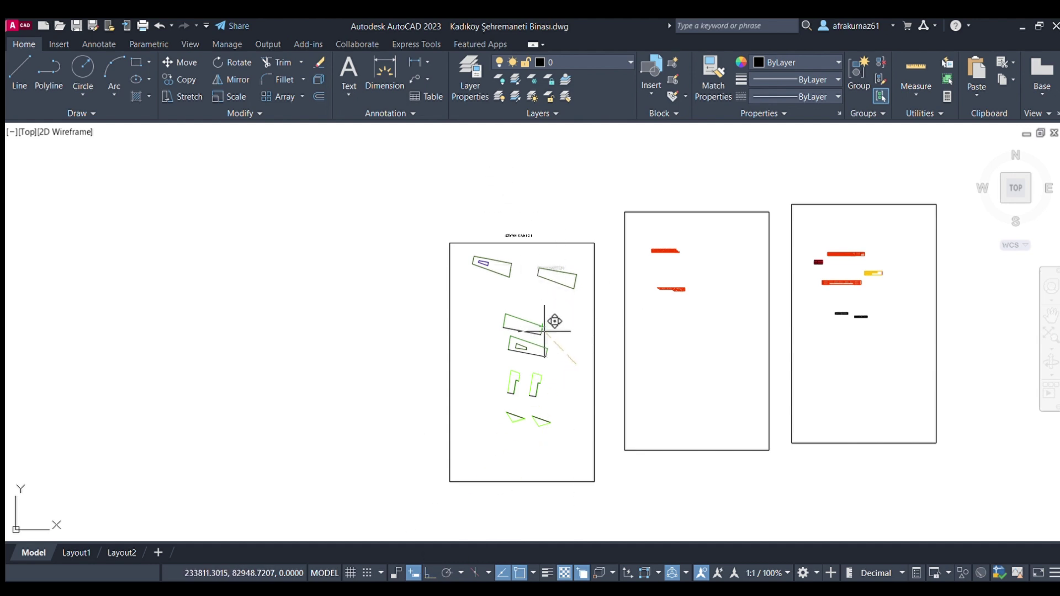
{"action": "left_click", "coordinate": [546, 332]}
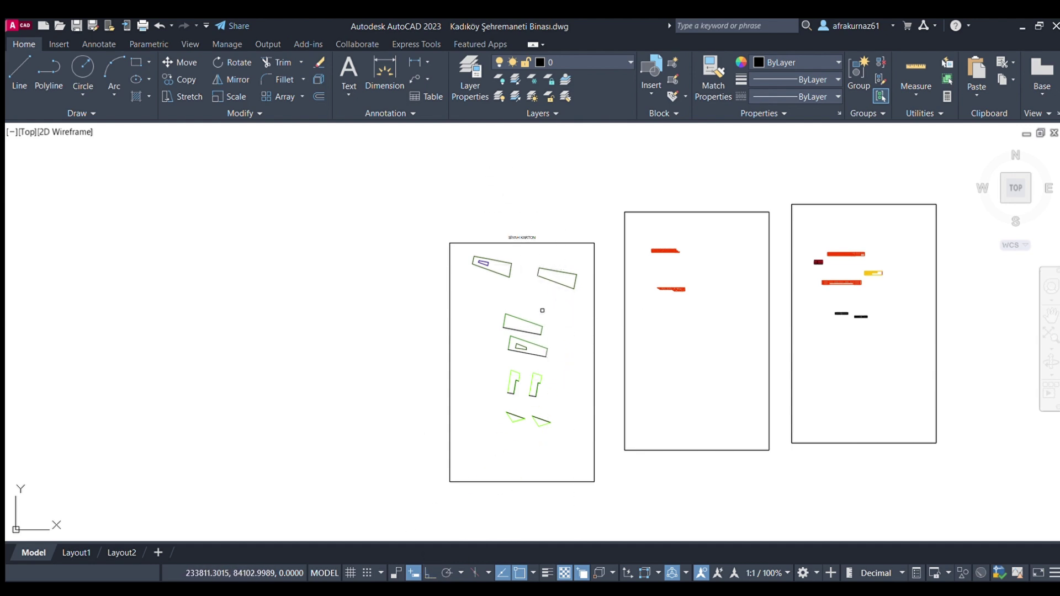
Copy the SİYAH KARTON label to above the middle frame.
{"action": "left_click", "coordinate": [530, 235]}
{"action": "left_click", "coordinate": [185, 80]}
{"action": "left_click", "coordinate": [519, 231]}
{"action": "left_click", "coordinate": [694, 197]}
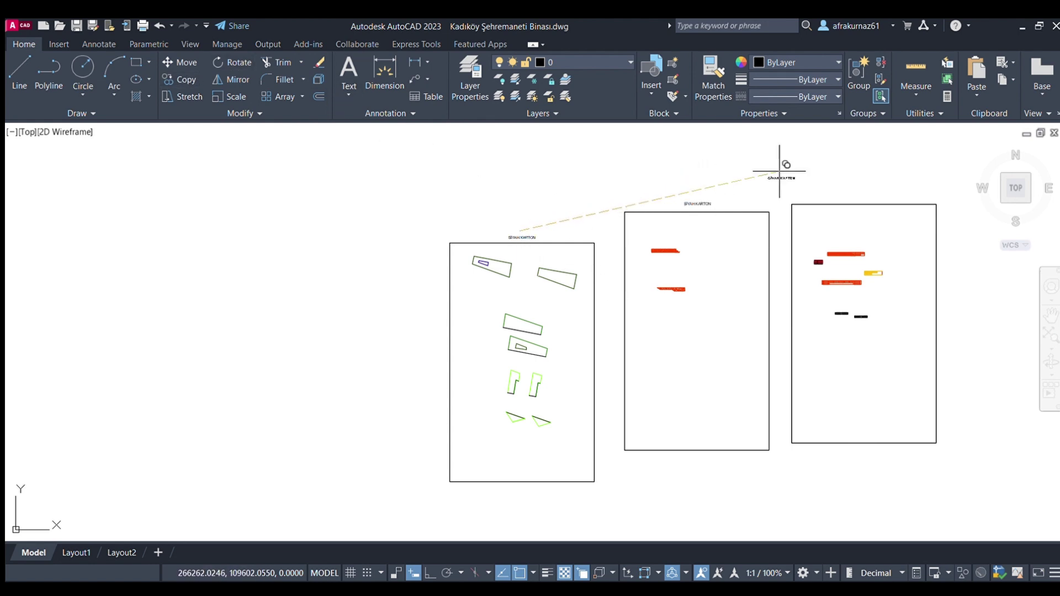
Change the right frame's label from SİYAH KARTON to GRİ KARTON.
{"action": "double_click", "coordinate": [861, 199]}
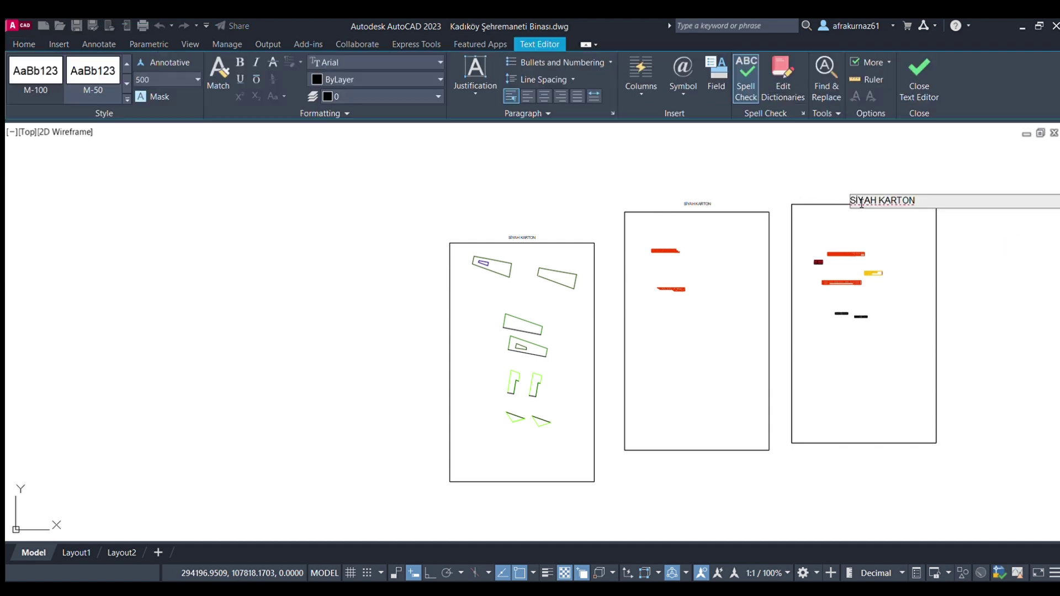
{"action": "left_click_drag", "start_coordinate": [876, 204], "coordinate": [826, 201]}
{"action": "type", "text": "GRI"}
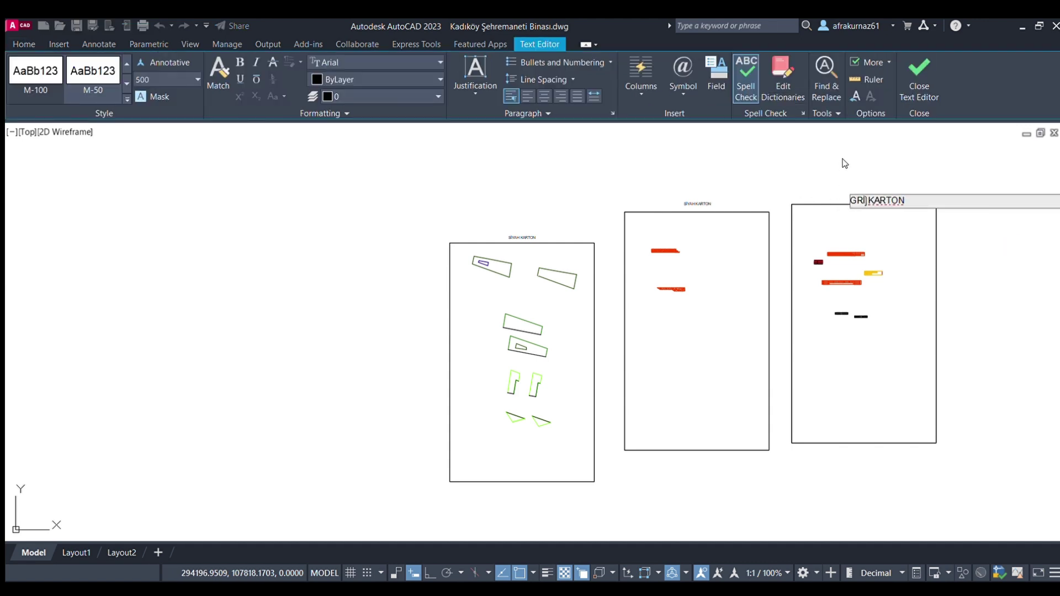
{"action": "left_click", "coordinate": [839, 160]}
Change the middle frame's label to BEYAZ KARTON and bring all three frames into view.
{"action": "double_click", "coordinate": [683, 202]}
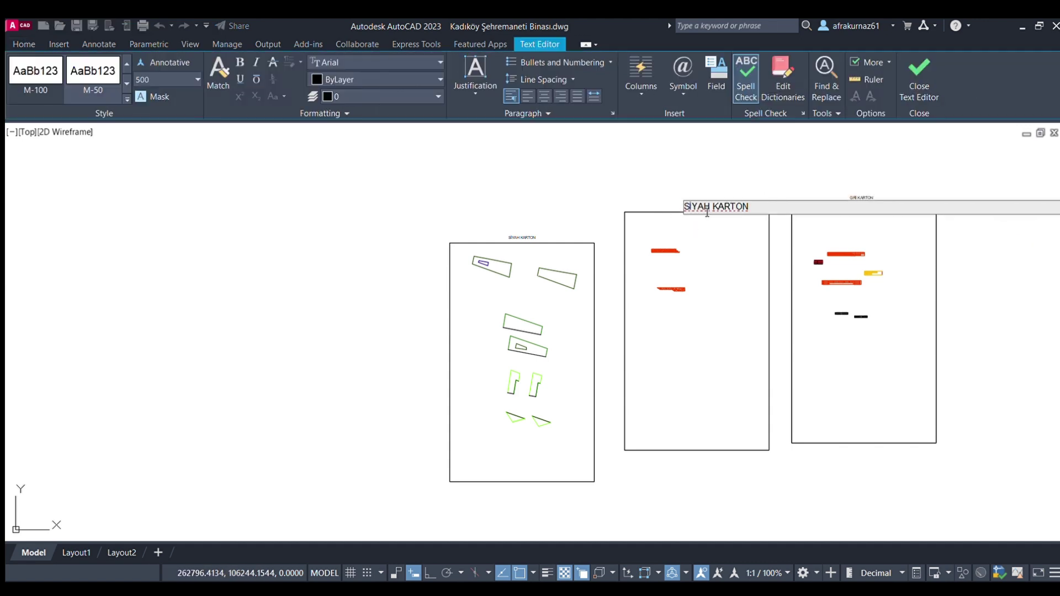
{"action": "left_click_drag", "start_coordinate": [709, 207], "coordinate": [684, 209]}
{"action": "type", "text": "BEY"}
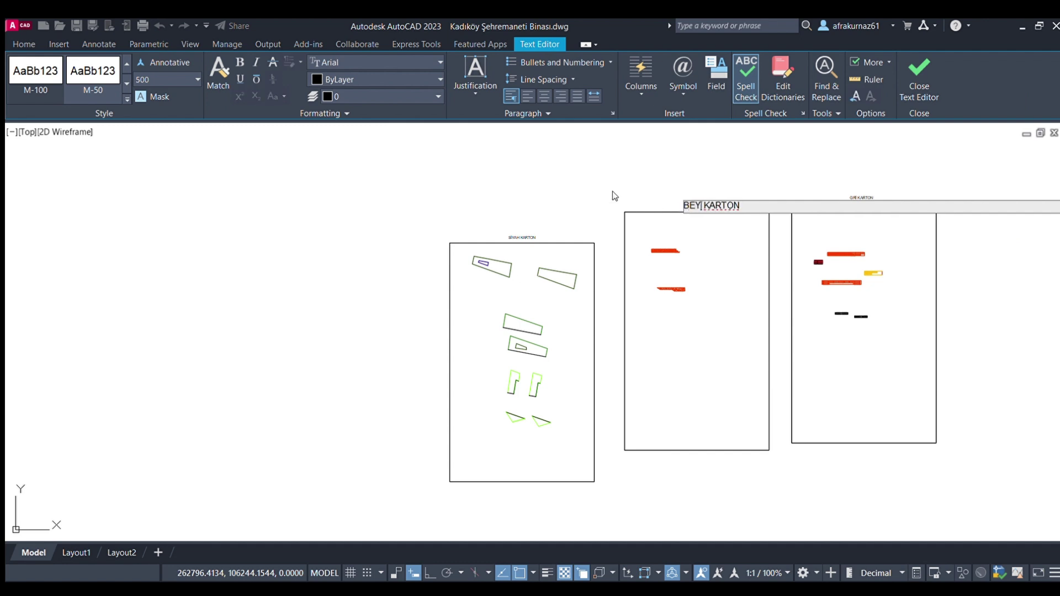
{"action": "type", "text": "AZ"}
{"action": "left_click", "coordinate": [641, 174]}
{"action": "middle_click_drag", "start_coordinate": [745, 266], "coordinate": [663, 237]}
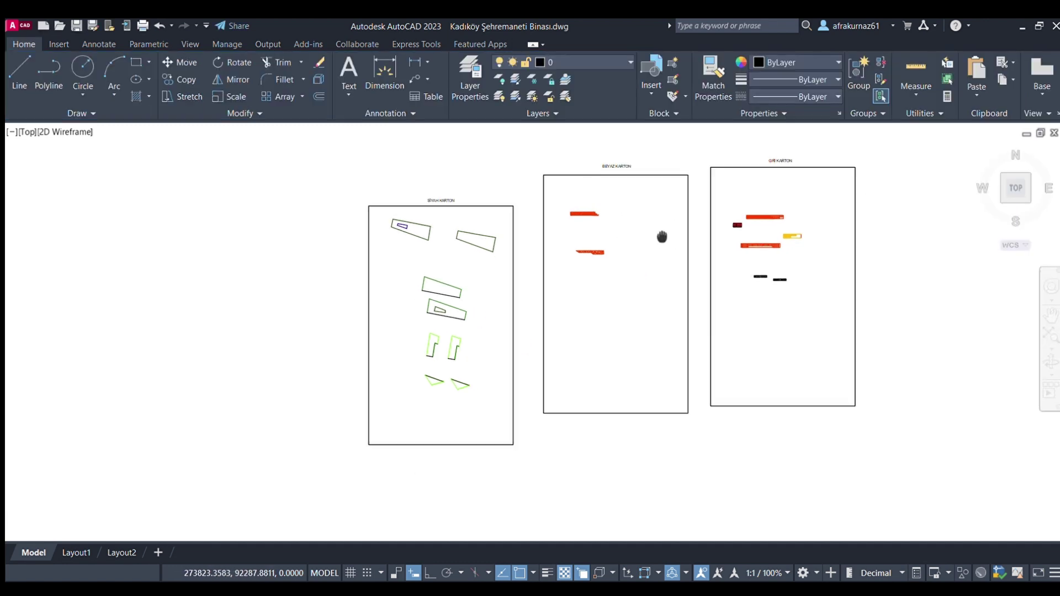
{"action": "scroll", "coordinate": [662, 237], "scroll_direction": "down", "scroll_amount": 2}
{"action": "left_click_drag", "start_coordinate": [870, 406], "coordinate": [506, 189]}
{"action": "left_click", "coordinate": [506, 189]}
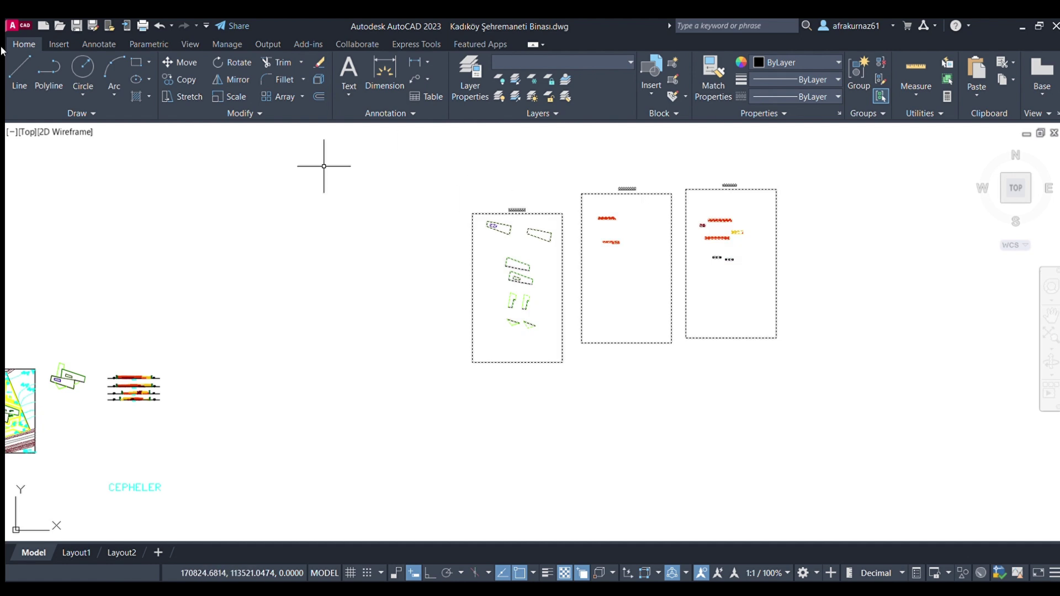
{"action": "key", "text": "Escape"}
{"action": "left_click", "coordinate": [408, 159]}
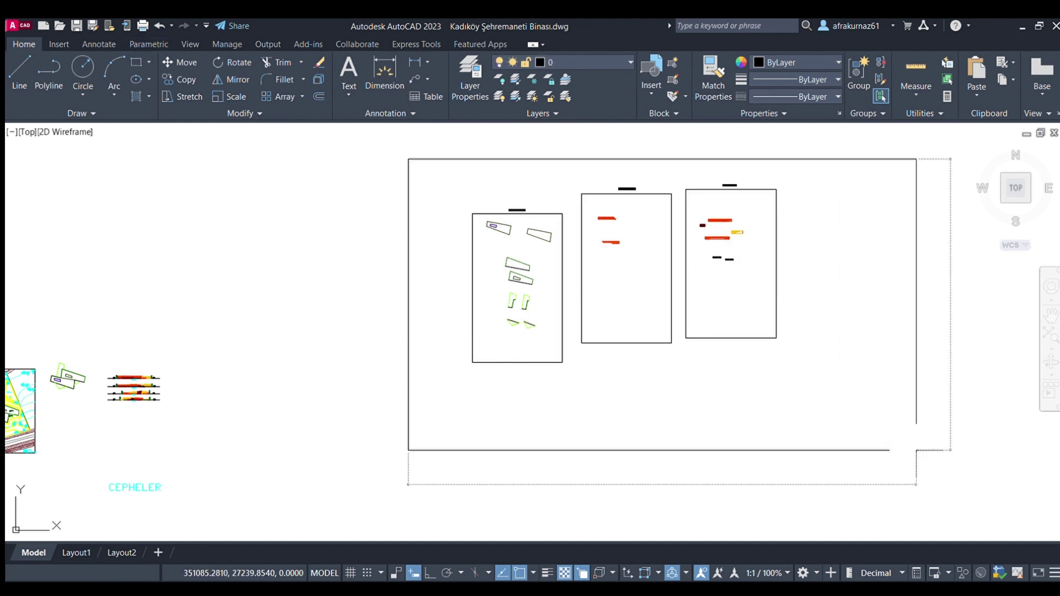
{"action": "left_click", "coordinate": [816, 412]}
{"action": "middle_click_drag", "start_coordinate": [803, 234], "coordinate": [672, 290]}
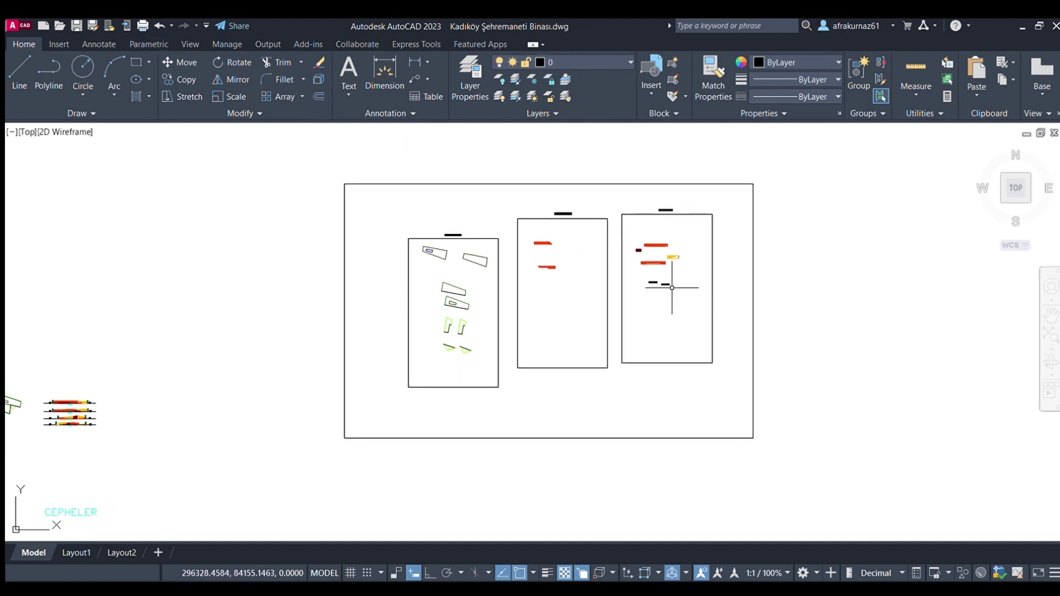
{"action": "scroll", "coordinate": [672, 290], "scroll_direction": "up", "scroll_amount": 2}
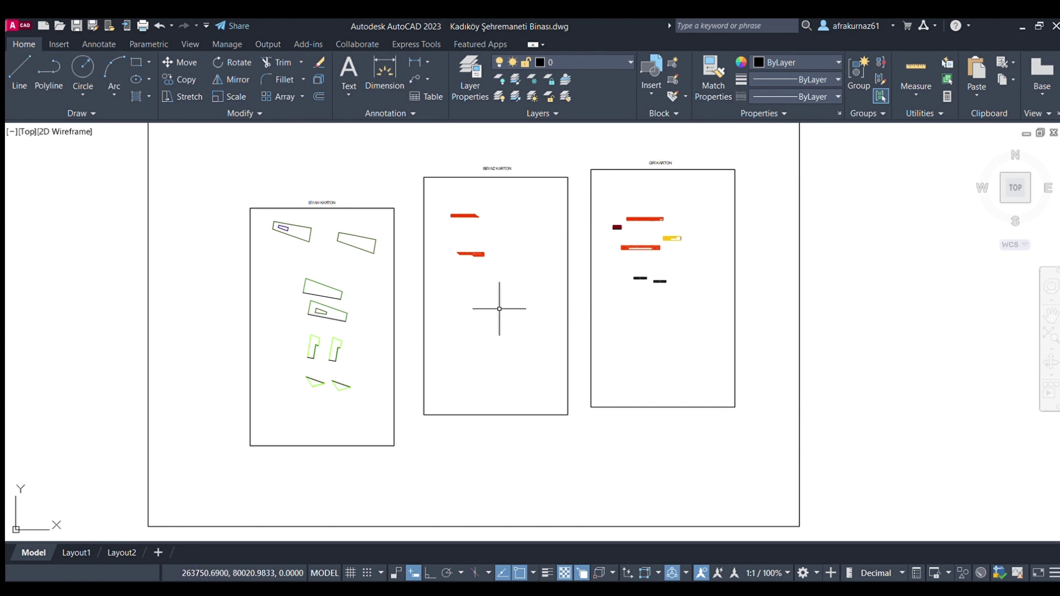
{"action": "scroll", "coordinate": [486, 287], "scroll_direction": "up", "scroll_amount": 2}
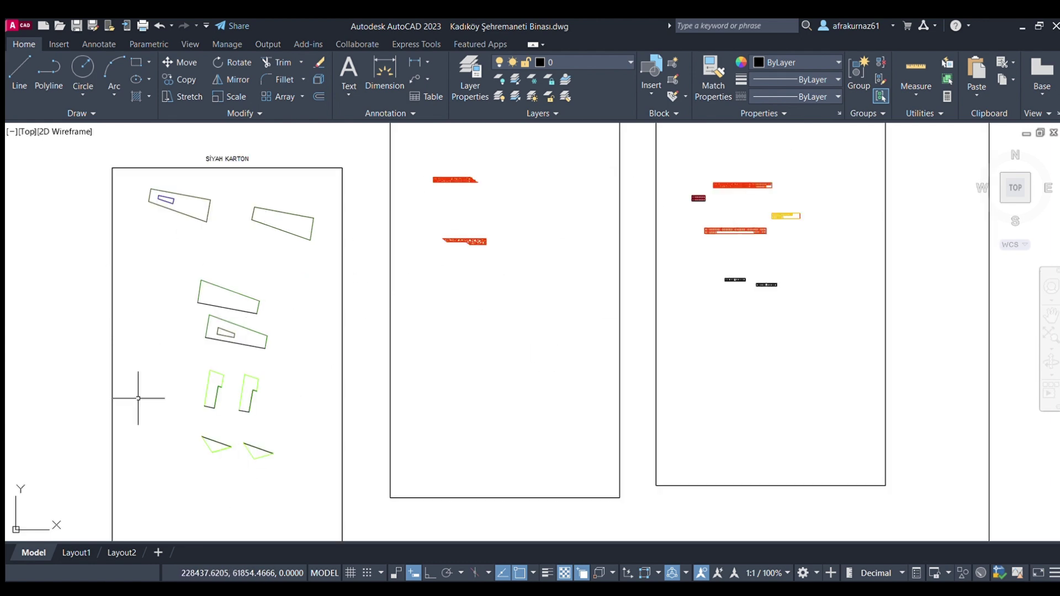
{"action": "scroll", "coordinate": [414, 220], "scroll_direction": "down", "scroll_amount": 2}
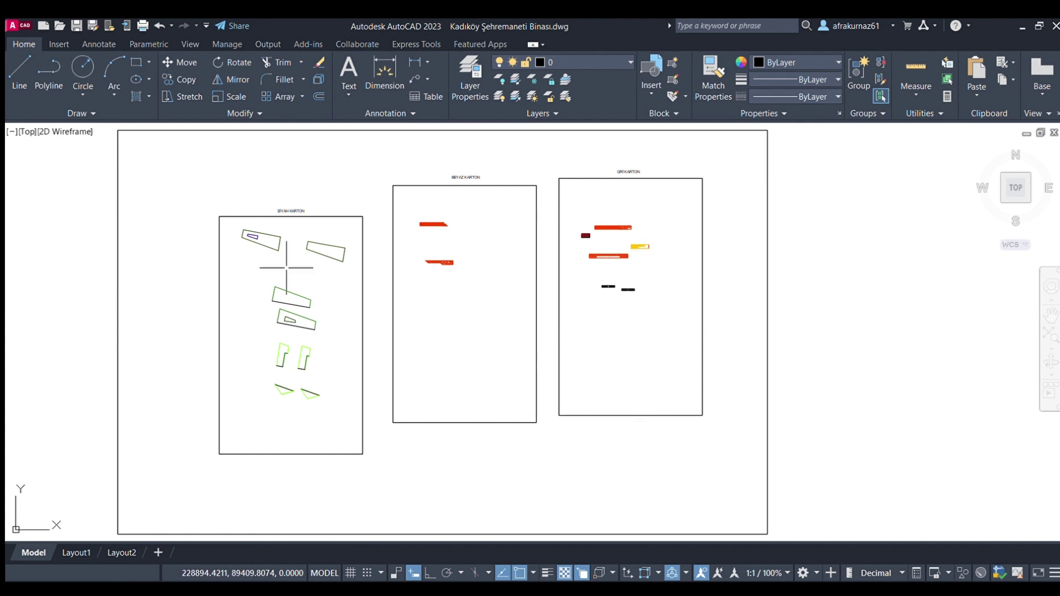
{"action": "scroll", "coordinate": [273, 233], "scroll_direction": "up", "scroll_amount": 2}
{"action": "scroll", "coordinate": [275, 242], "scroll_direction": "down", "scroll_amount": 2}
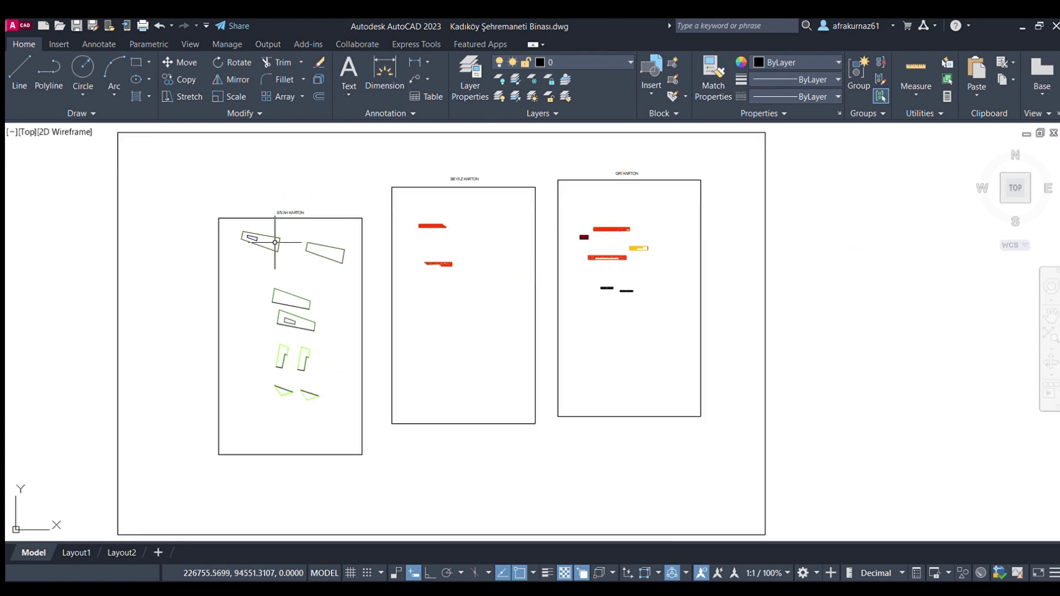
{"action": "scroll", "coordinate": [275, 241], "scroll_direction": "down", "scroll_amount": 2}
{"action": "scroll", "coordinate": [275, 242], "scroll_direction": "up", "scroll_amount": 4}
{"action": "scroll", "coordinate": [215, 263], "scroll_direction": "down", "scroll_amount": 4}
{"action": "middle_click_drag", "start_coordinate": [250, 276], "coordinate": [670, 192]}
{"action": "scroll", "coordinate": [670, 192], "scroll_direction": "down", "scroll_amount": 2}
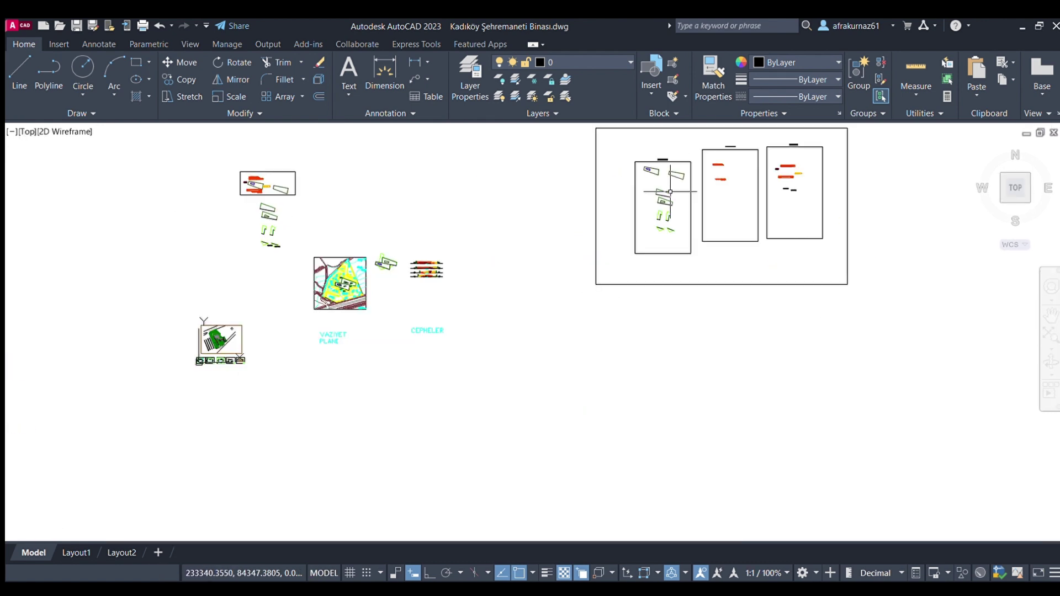
{"action": "scroll", "coordinate": [303, 206], "scroll_direction": "up", "scroll_amount": 2}
{"action": "scroll", "coordinate": [304, 207], "scroll_direction": "up", "scroll_amount": 2}
{"action": "scroll", "coordinate": [530, 378], "scroll_direction": "up", "scroll_amount": 4}
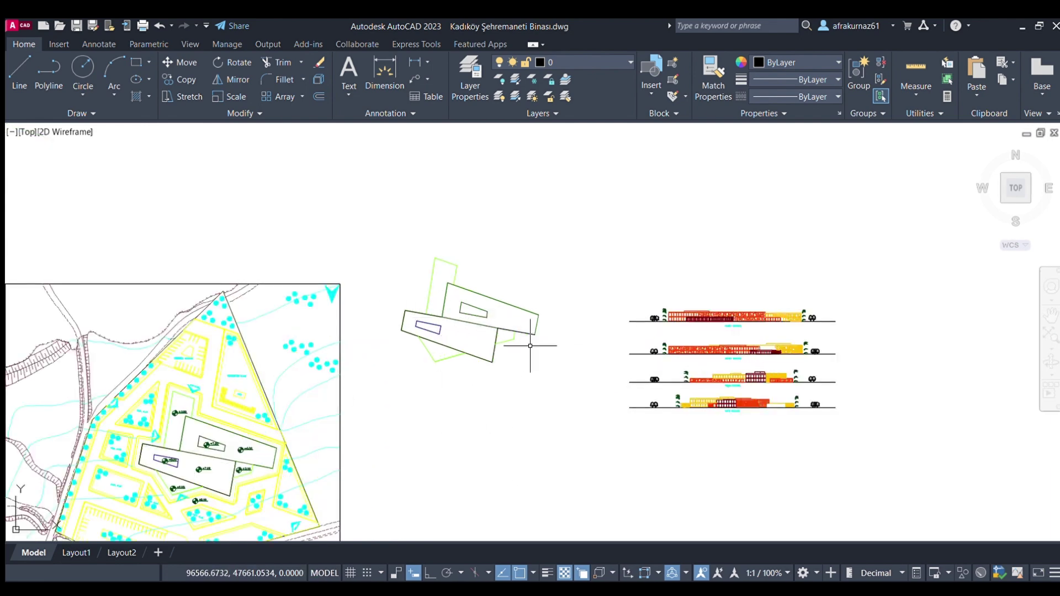
{"action": "scroll", "coordinate": [530, 346], "scroll_direction": "down", "scroll_amount": 4}
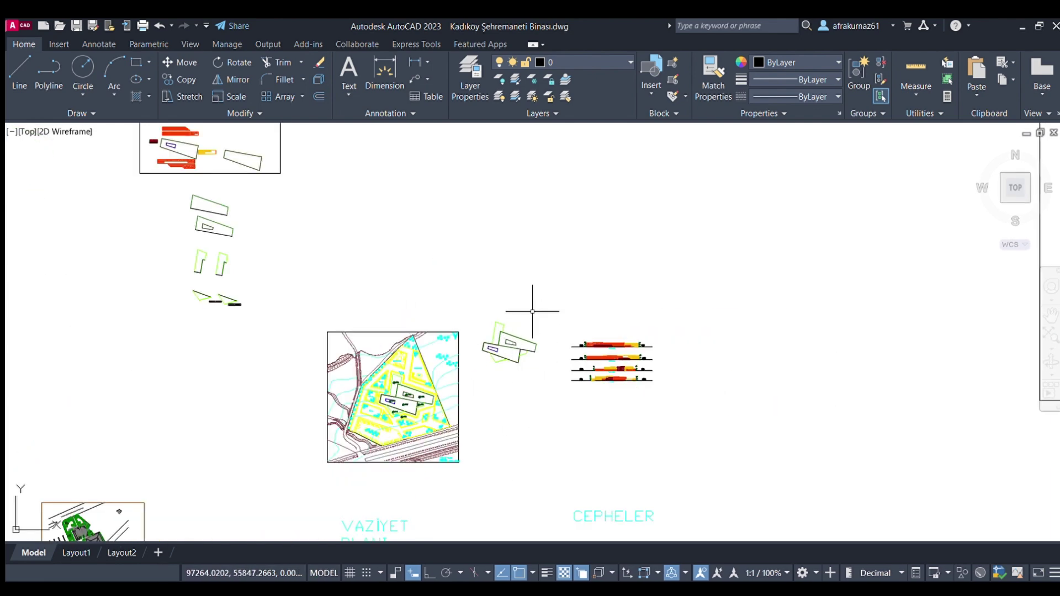
{"action": "scroll", "coordinate": [534, 304], "scroll_direction": "down", "scroll_amount": 2}
{"action": "scroll", "coordinate": [549, 329], "scroll_direction": "up", "scroll_amount": 4}
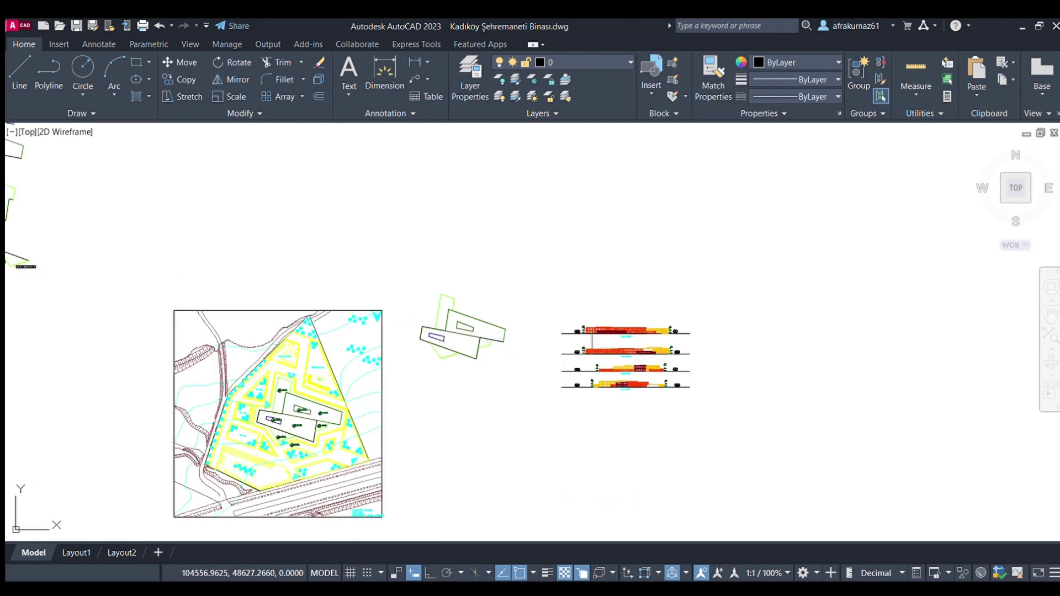
{"action": "middle_click_drag", "start_coordinate": [550, 329], "coordinate": [343, 331]}
{"action": "scroll", "coordinate": [344, 332], "scroll_direction": "down", "scroll_amount": 4}
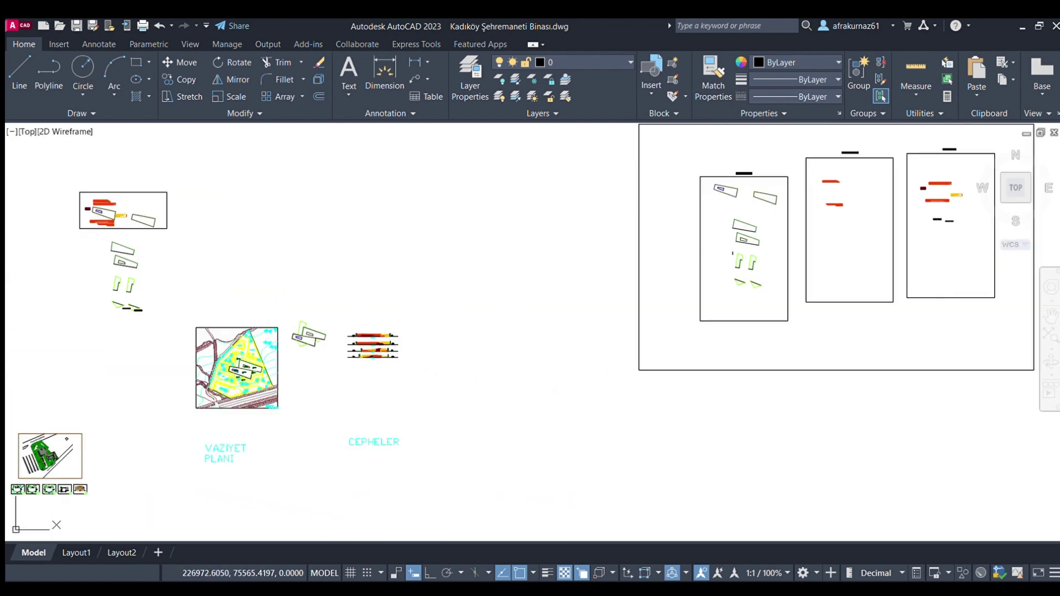
{"action": "middle_click_drag", "start_coordinate": [738, 239], "coordinate": [674, 241]}
{"action": "scroll", "coordinate": [682, 201], "scroll_direction": "up", "scroll_amount": 2}
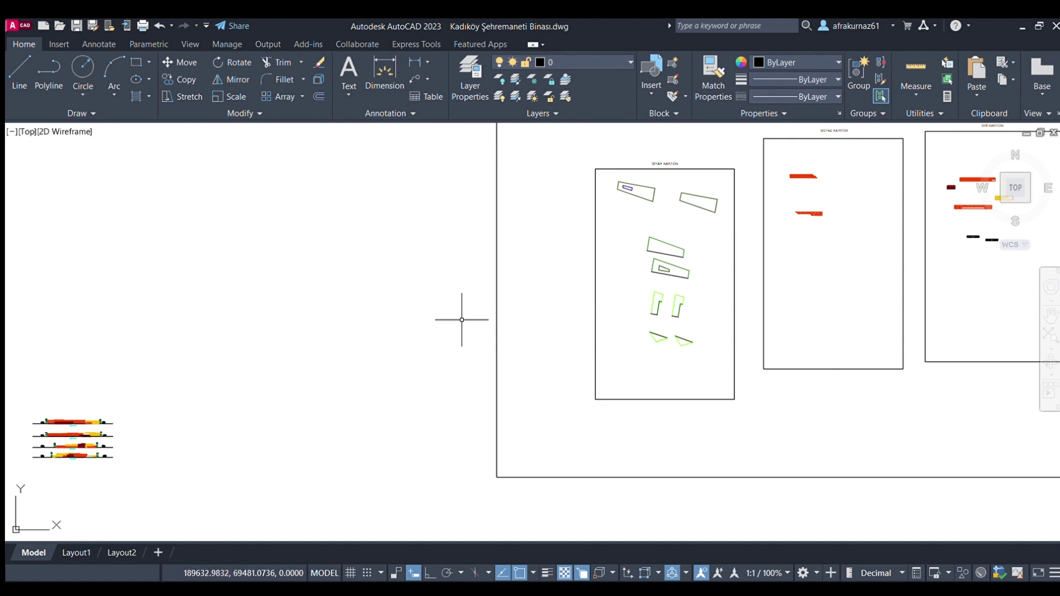
{"action": "scroll", "coordinate": [521, 296], "scroll_direction": "down", "scroll_amount": 2}
{"action": "middle_click_drag", "start_coordinate": [520, 296], "coordinate": [634, 308]}
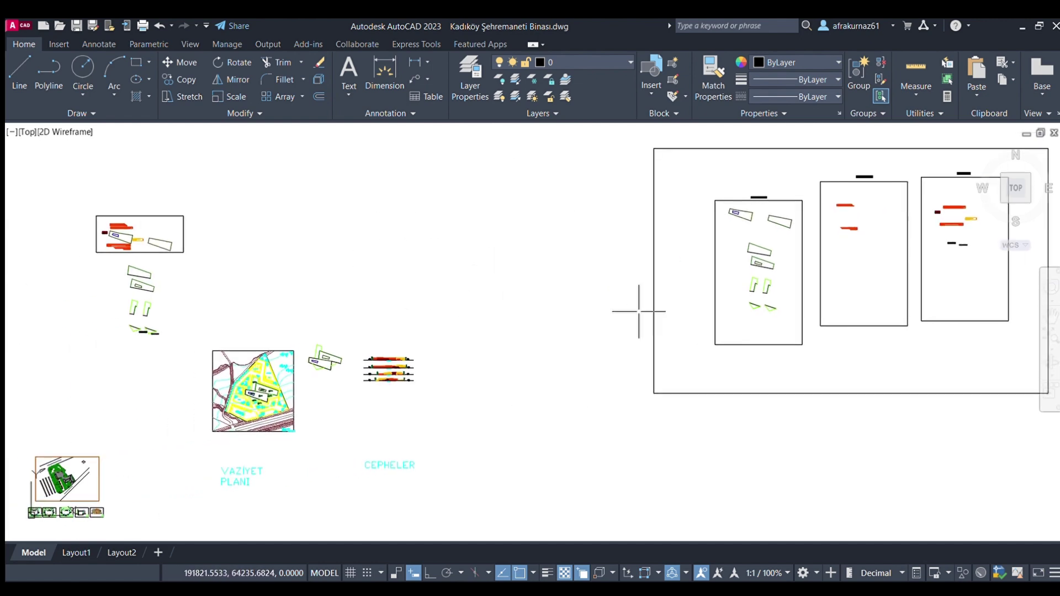
{"action": "scroll", "coordinate": [327, 368], "scroll_direction": "up", "scroll_amount": 2}
{"action": "scroll", "coordinate": [327, 368], "scroll_direction": "up", "scroll_amount": 3}
{"action": "scroll", "coordinate": [312, 365], "scroll_direction": "up", "scroll_amount": 5}
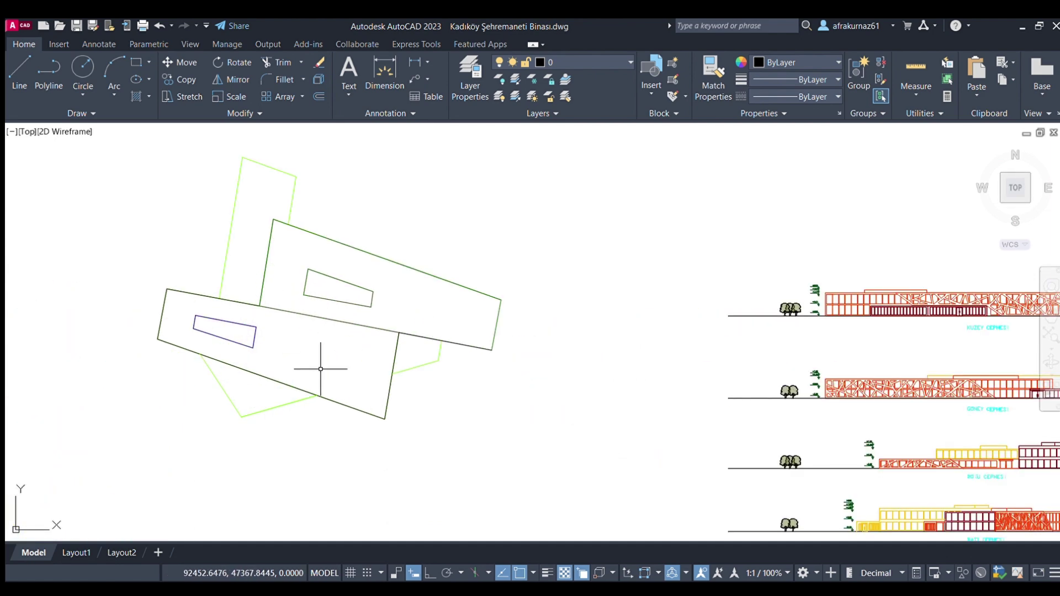
{"action": "scroll", "coordinate": [439, 314], "scroll_direction": "down", "scroll_amount": 2}
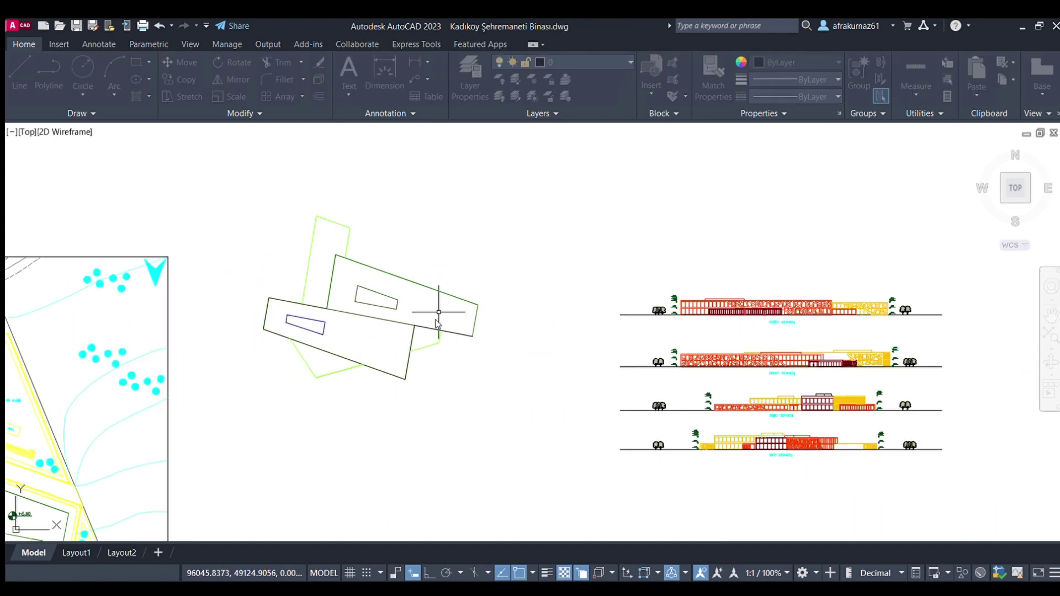
{"action": "scroll", "coordinate": [610, 277], "scroll_direction": "down", "scroll_amount": 2}
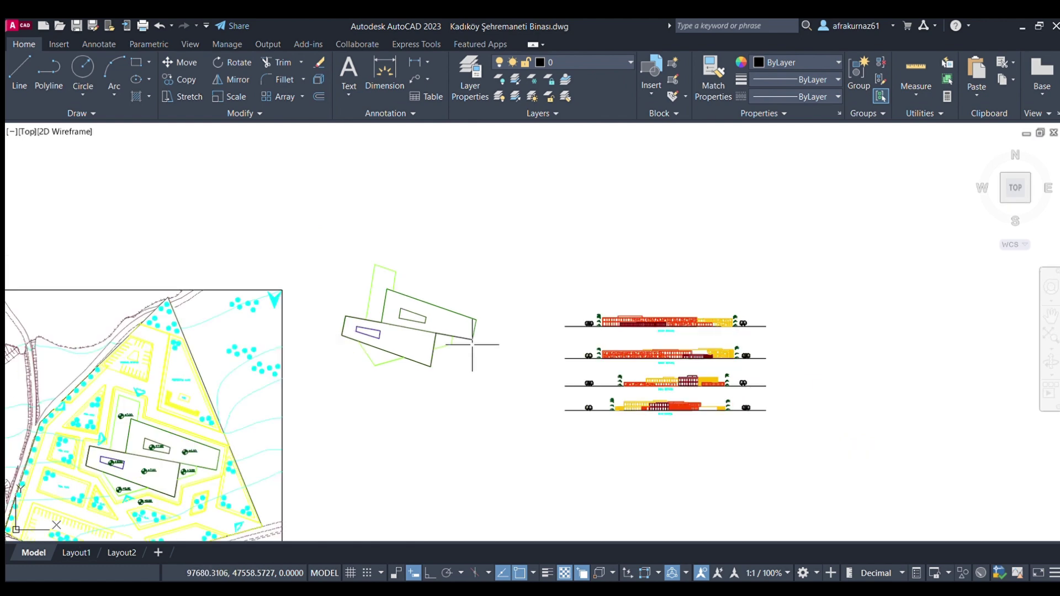
{"action": "scroll", "coordinate": [474, 332], "scroll_direction": "down", "scroll_amount": 2}
{"action": "scroll", "coordinate": [391, 276], "scroll_direction": "down", "scroll_amount": 1}
{"action": "scroll", "coordinate": [232, 221], "scroll_direction": "up", "scroll_amount": 4}
{"action": "scroll", "coordinate": [262, 219], "scroll_direction": "up", "scroll_amount": 4}
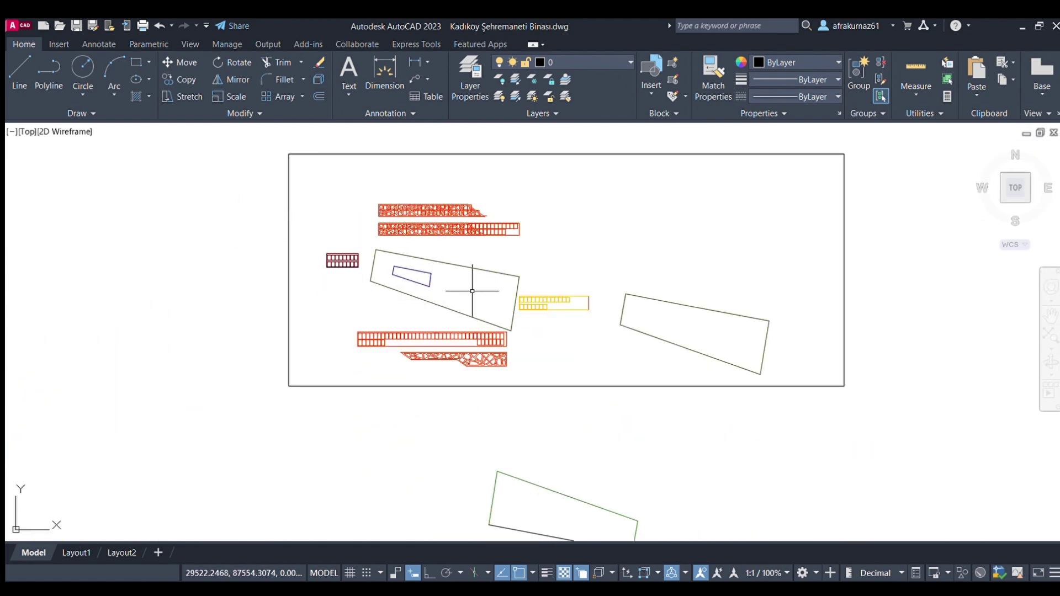
{"action": "scroll", "coordinate": [470, 284], "scroll_direction": "up", "scroll_amount": 2}
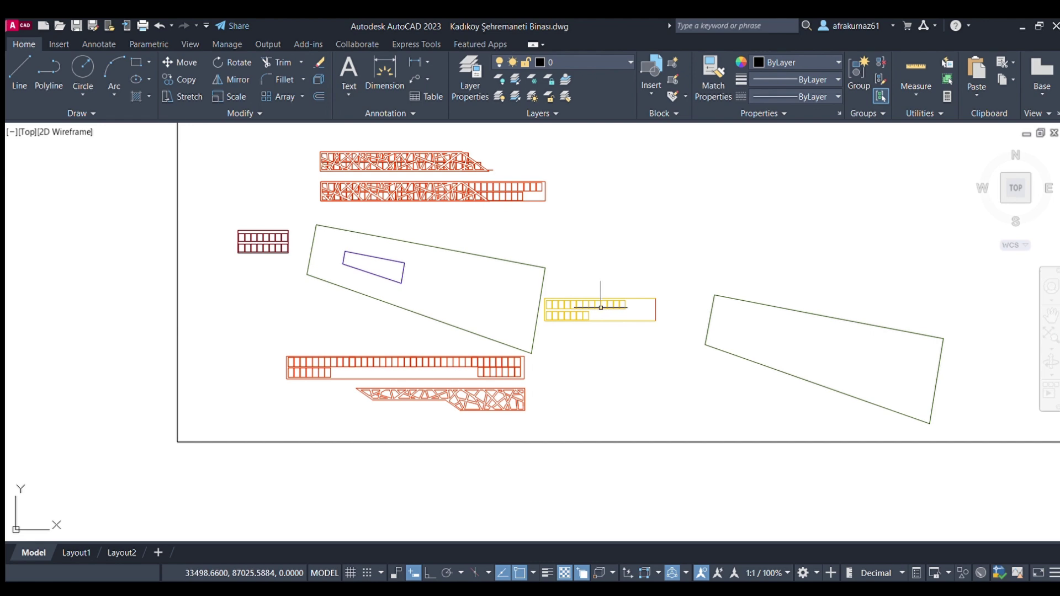
{"action": "scroll", "coordinate": [485, 298], "scroll_direction": "down", "scroll_amount": 5}
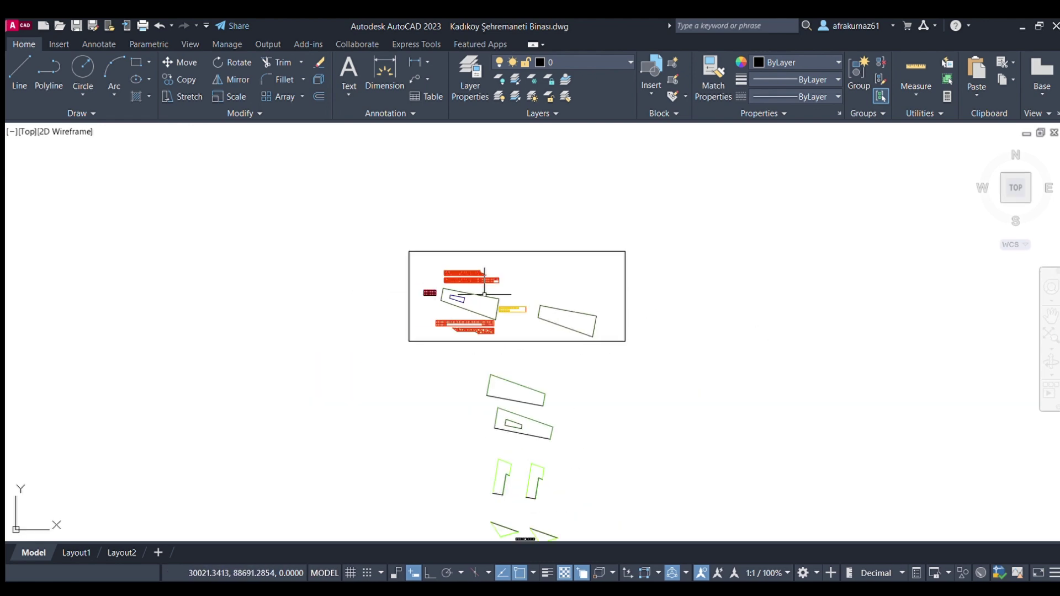
{"action": "scroll", "coordinate": [486, 298], "scroll_direction": "down", "scroll_amount": 5}
{"action": "scroll", "coordinate": [635, 281], "scroll_direction": "down", "scroll_amount": 2}
{"action": "scroll", "coordinate": [634, 248], "scroll_direction": "up", "scroll_amount": 6}
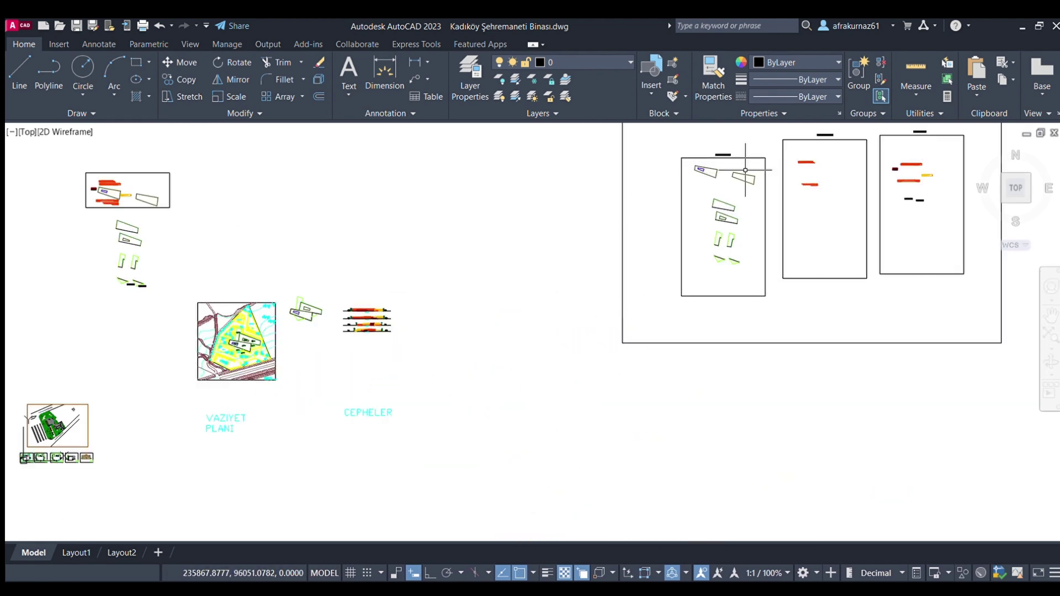
{"action": "middle_click_drag", "start_coordinate": [916, 137], "coordinate": [650, 203]}
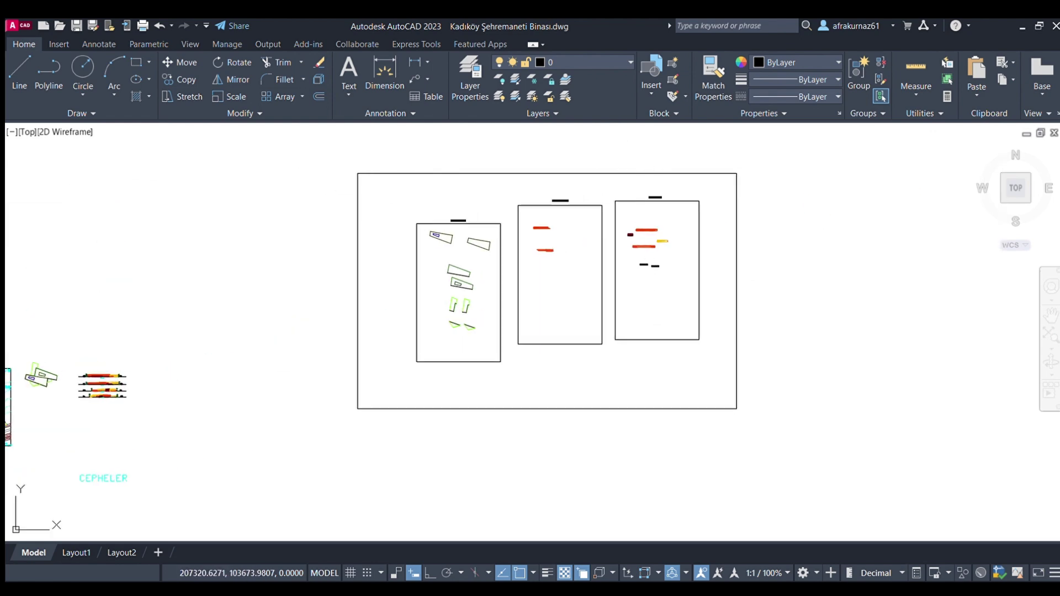
{"action": "scroll", "coordinate": [430, 236], "scroll_direction": "up", "scroll_amount": 4}
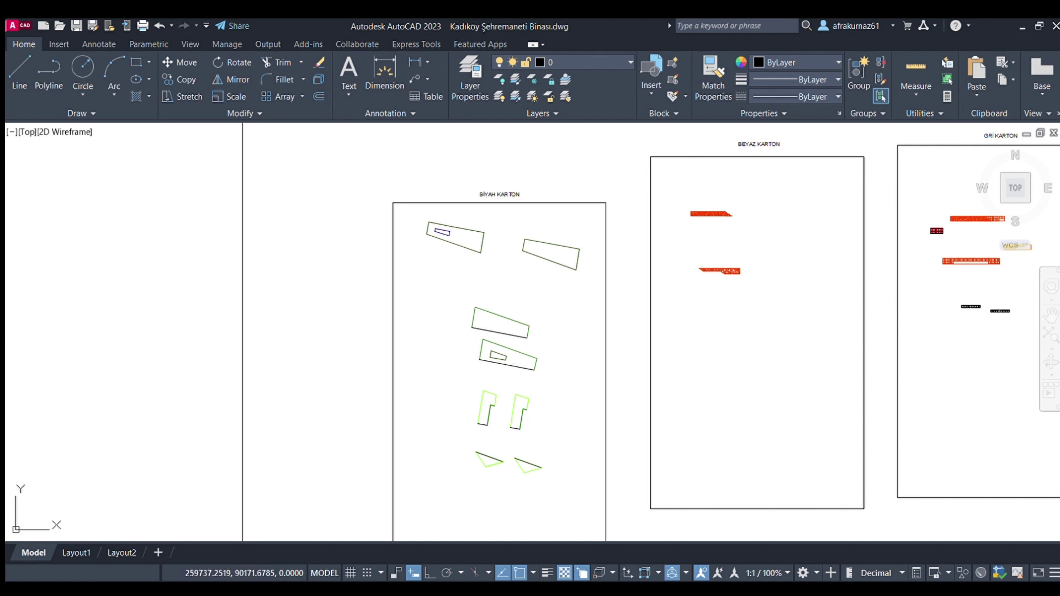
{"action": "scroll", "coordinate": [764, 325], "scroll_direction": "down", "scroll_amount": 1}
{"action": "middle_click_drag", "start_coordinate": [764, 324], "coordinate": [595, 313]}
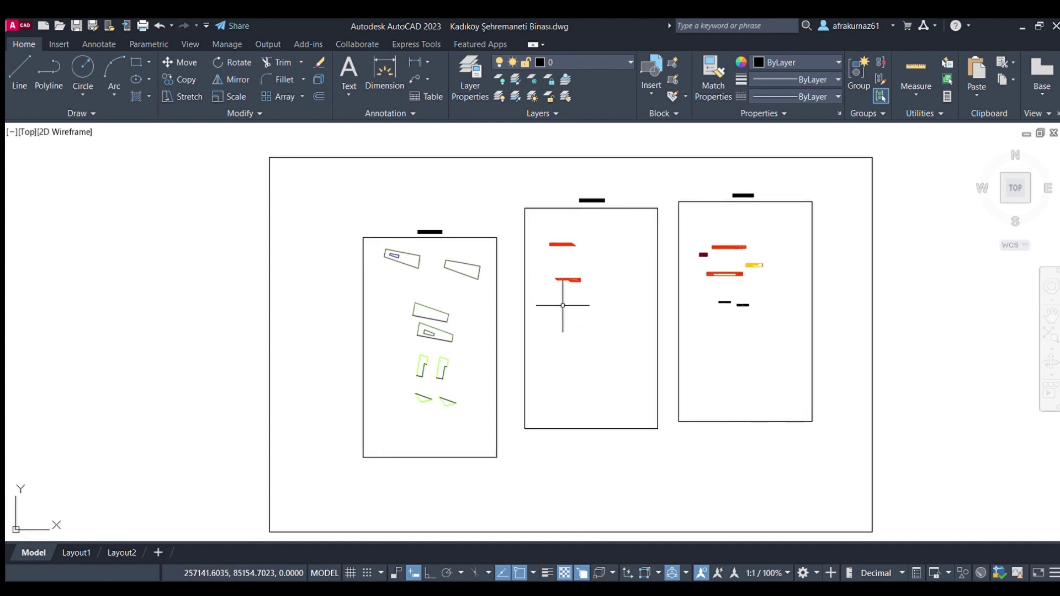